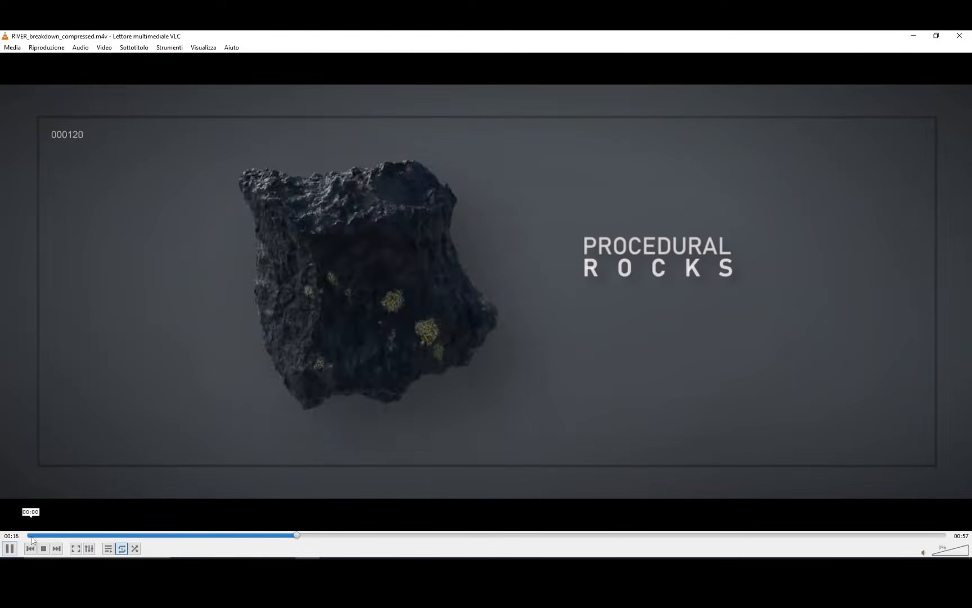
# Return the river breakdown video to its beginning, pause it, and switch to the FLOWBOX Board in Miro.
pyautogui.click(32, 536)
pyautogui.click(9, 549)
pyautogui.hotkey('alt', 'Tab')
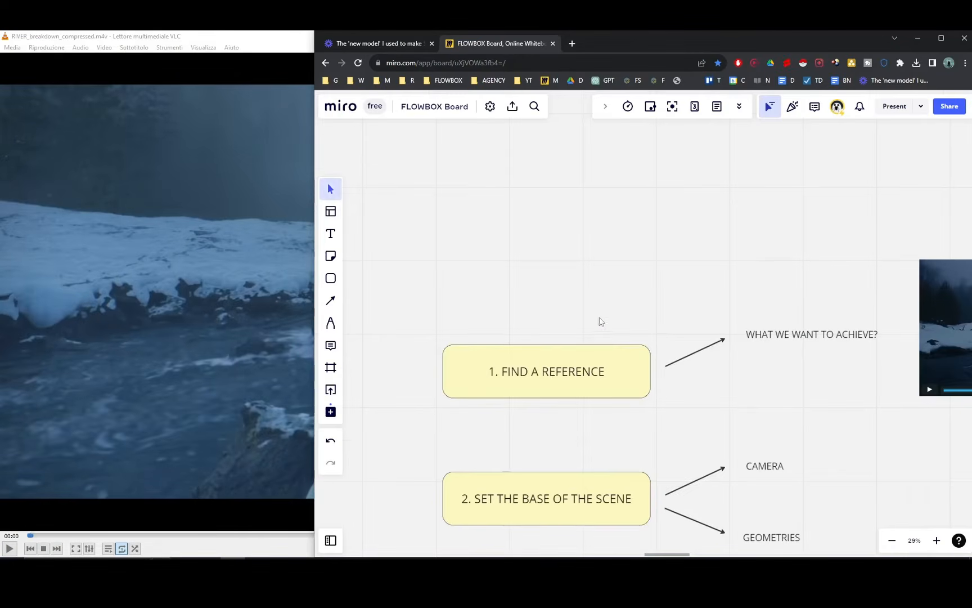
# Examine the "1. FIND A REFERENCE" stage of the workflow board and its Lure of the North reference image.
pyautogui.scroll(-1, 601, 321)
pyautogui.scroll(-1, 519, 329)
pyautogui.hscroll(10, 563, 338)
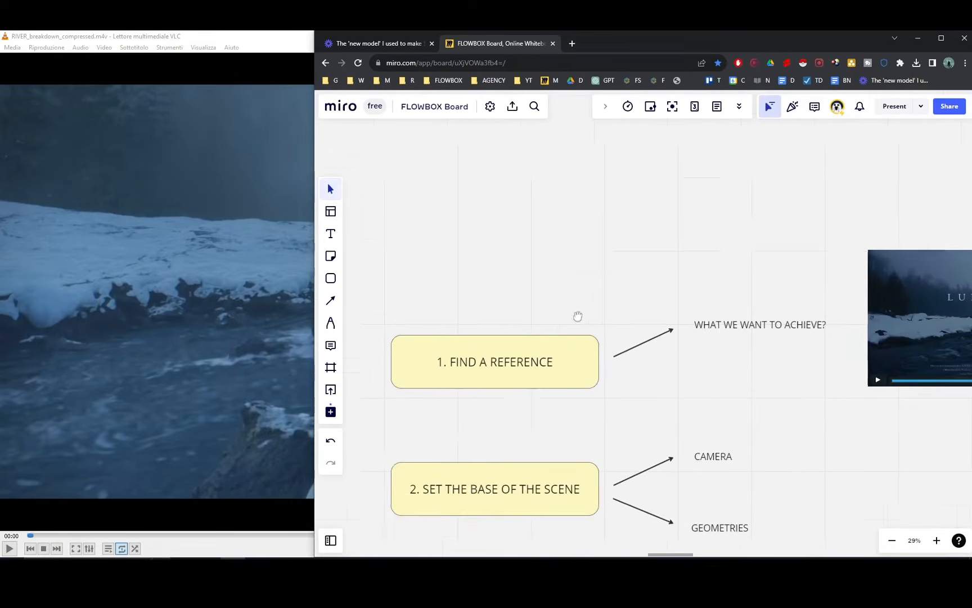
pyautogui.hscroll(-3, 578, 332)
pyautogui.hscroll(-3, 578, 332)
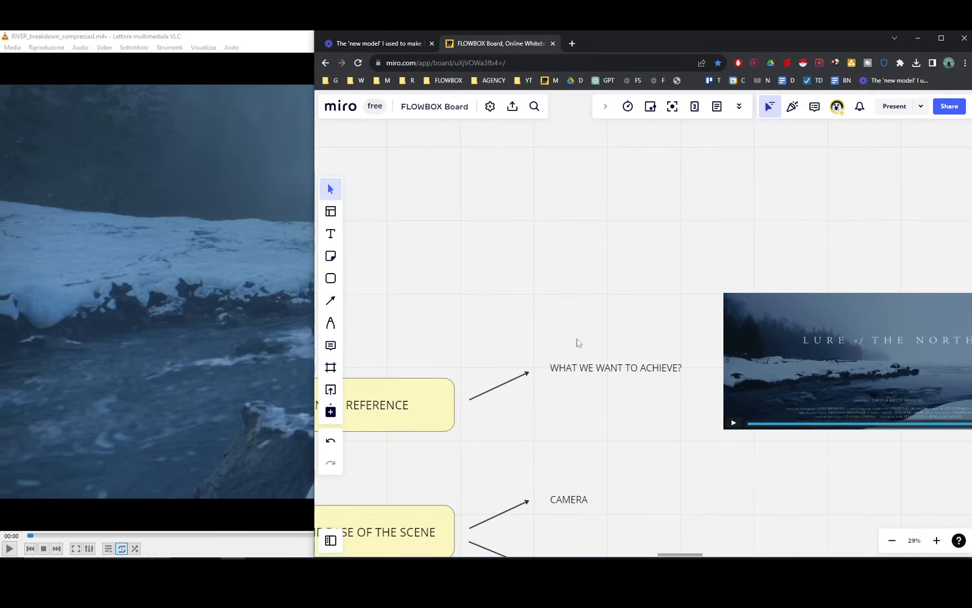
pyautogui.hscroll(3, 577, 342)
pyautogui.hscroll(-1, 573, 295)
pyautogui.hscroll(6, 590, 284)
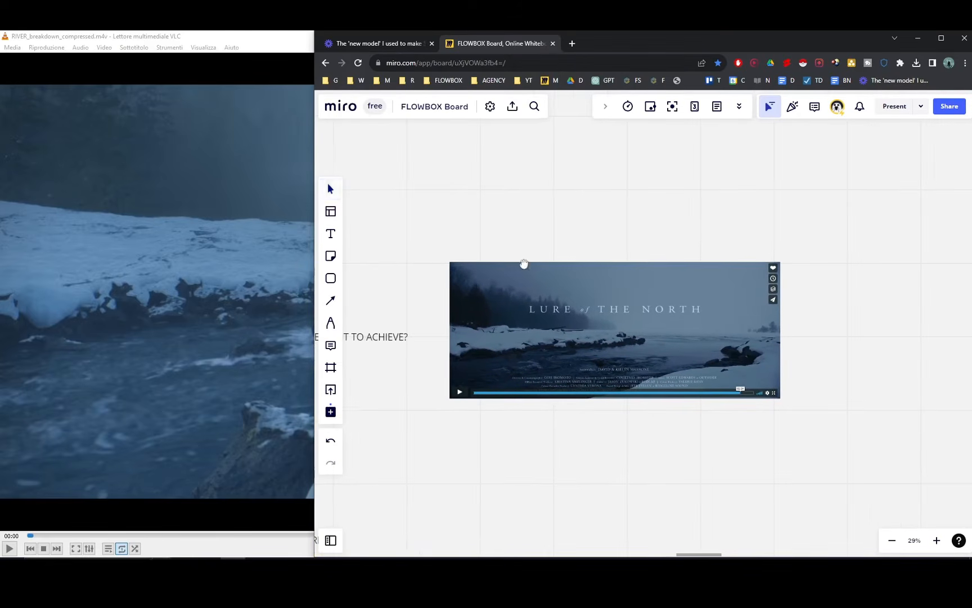
pyautogui.scroll(-2, 560, 363)
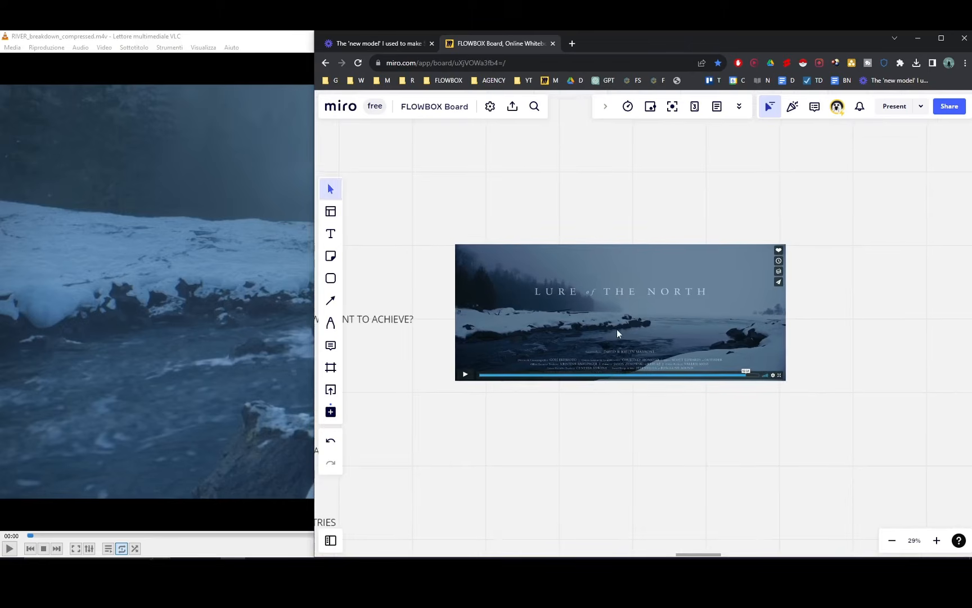
pyautogui.scroll(2, 598, 321)
pyautogui.hscroll(-2, 598, 322)
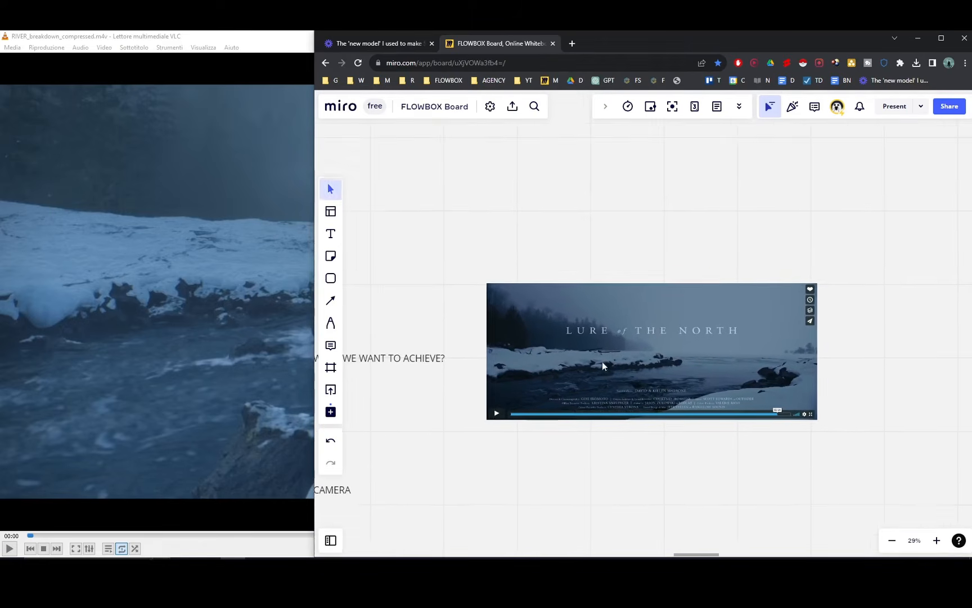
pyautogui.scroll(-1, 602, 362)
pyautogui.hscroll(1, 603, 362)
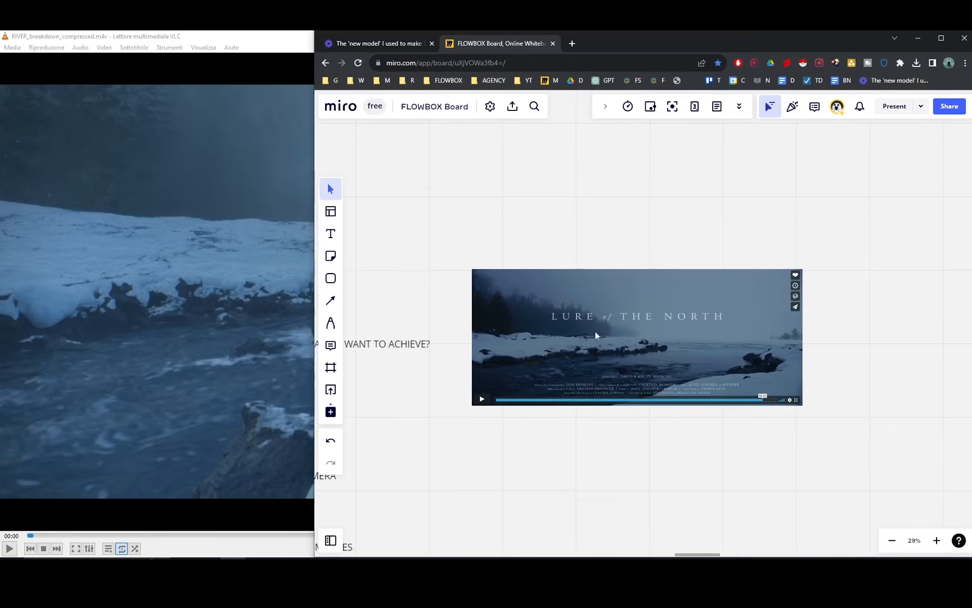
# Enlarge the Lure of the North reference image to 51% zoom and study it alongside the workflow stages.
pyautogui.click(608, 352)
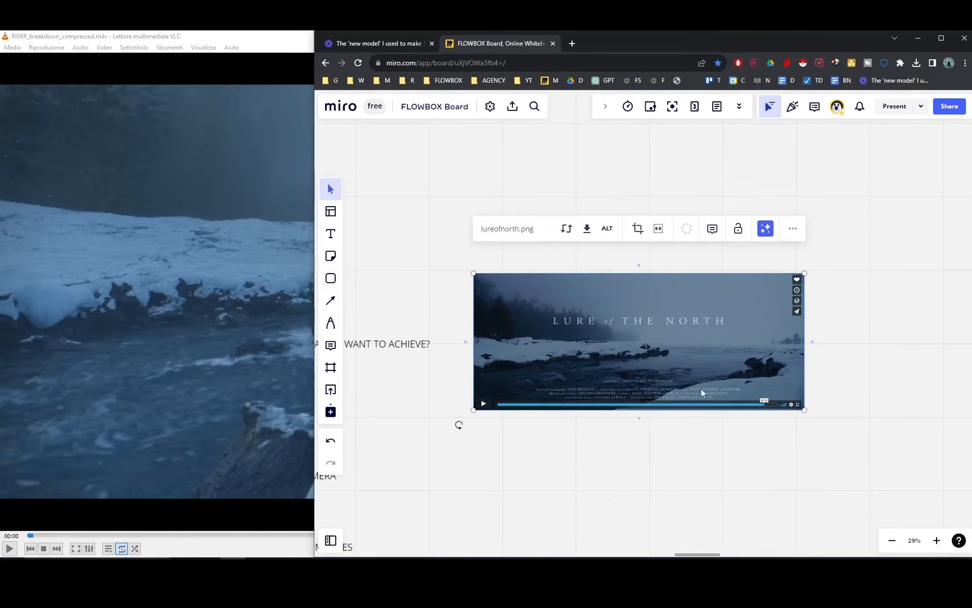
pyautogui.keyDown('ctrl'); pyautogui.scroll(2, 705, 388); pyautogui.keyUp('ctrl')
pyautogui.keyDown('ctrl'); pyautogui.scroll(2, 600, 337); pyautogui.keyUp('ctrl')
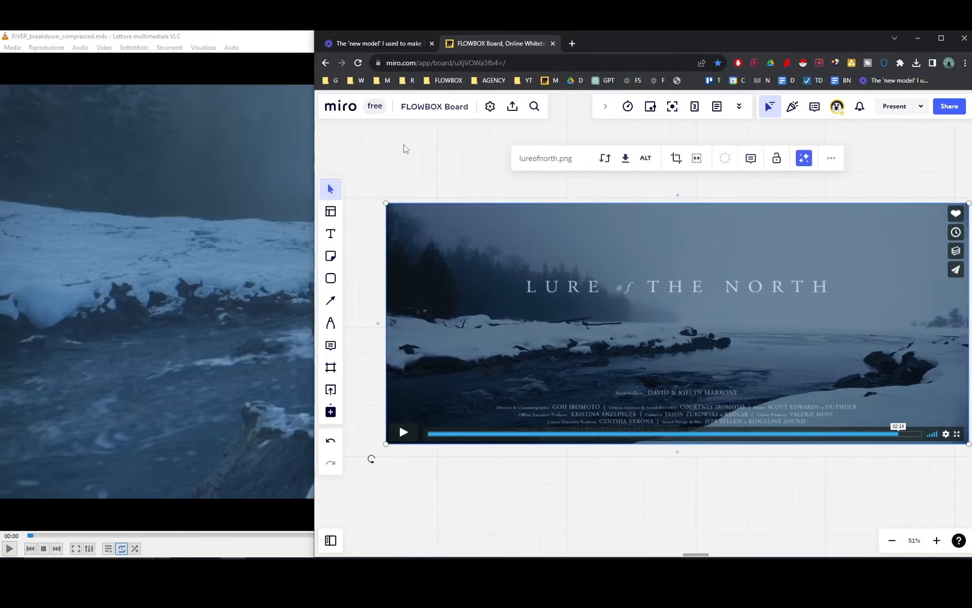
pyautogui.click(395, 142)
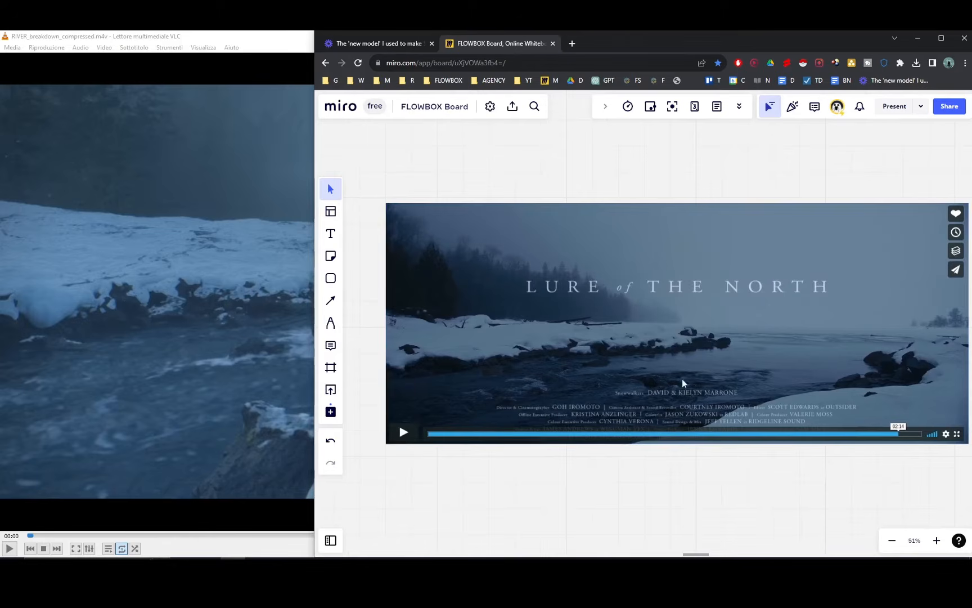
pyautogui.hscroll(2, 738, 335)
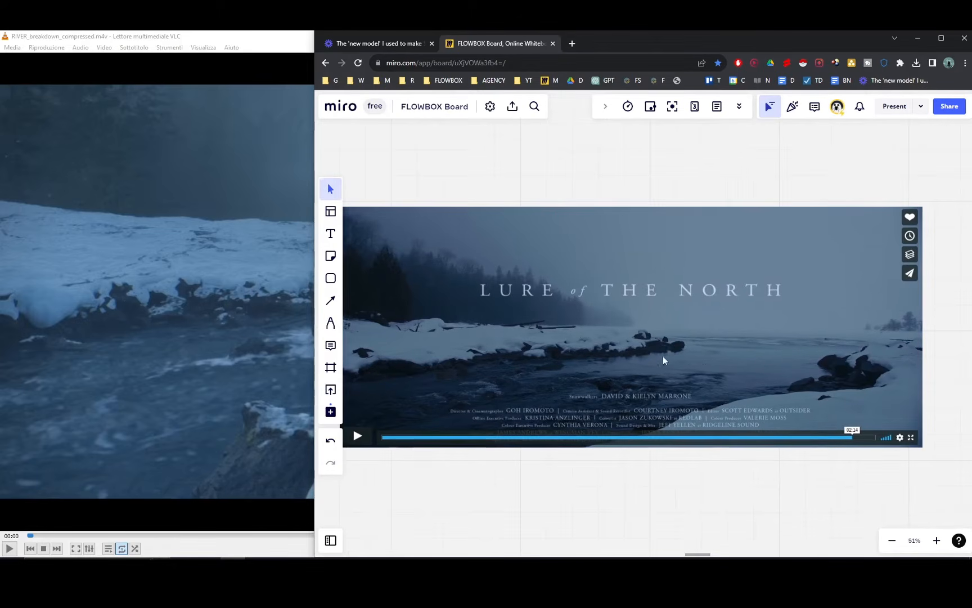
pyautogui.hscroll(-2, 664, 360)
pyautogui.hscroll(-8, 628, 347)
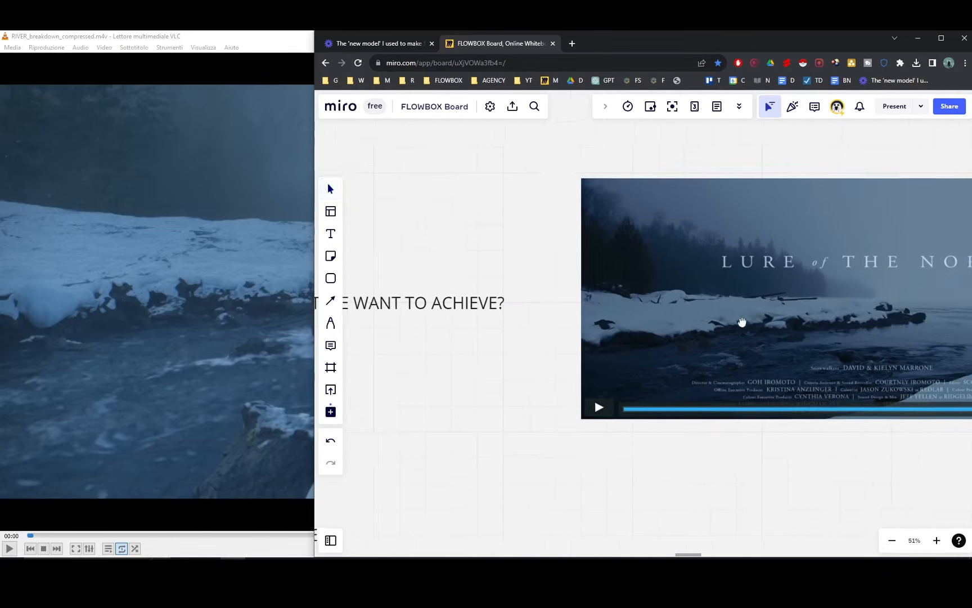
pyautogui.hscroll(6, 643, 315)
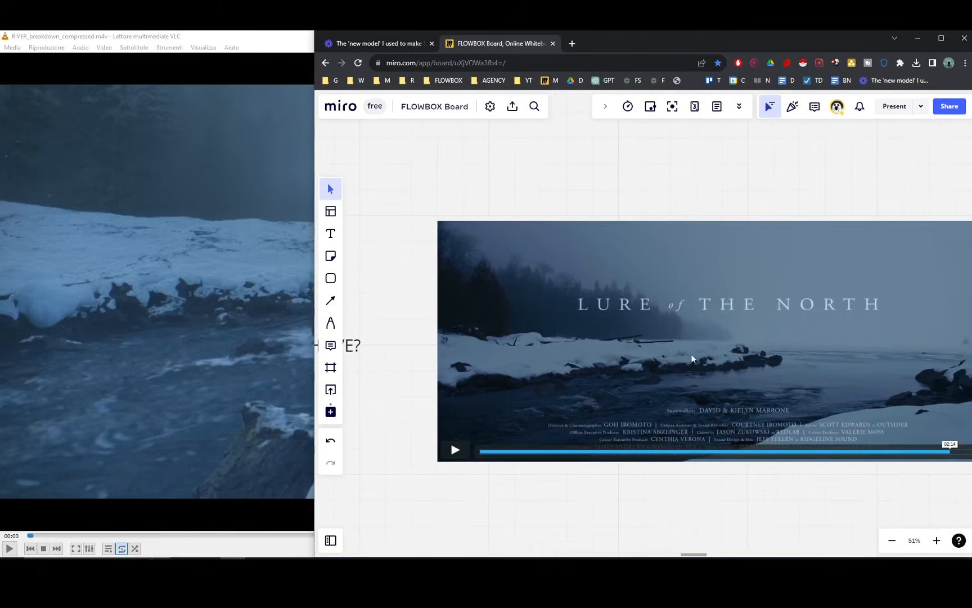
pyautogui.hscroll(3, 748, 351)
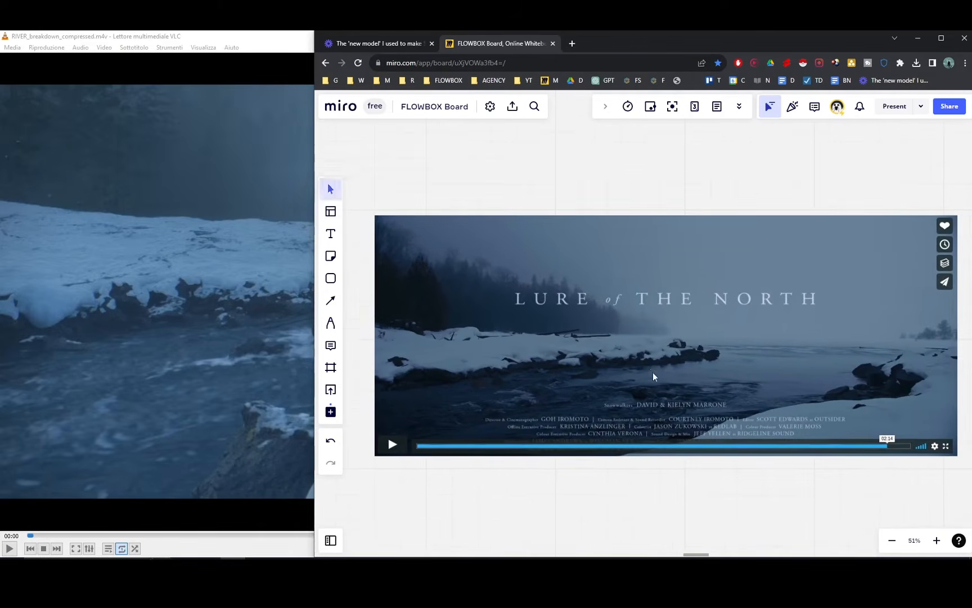
pyautogui.hscroll(-8, 658, 361)
pyautogui.hscroll(-10, 563, 355)
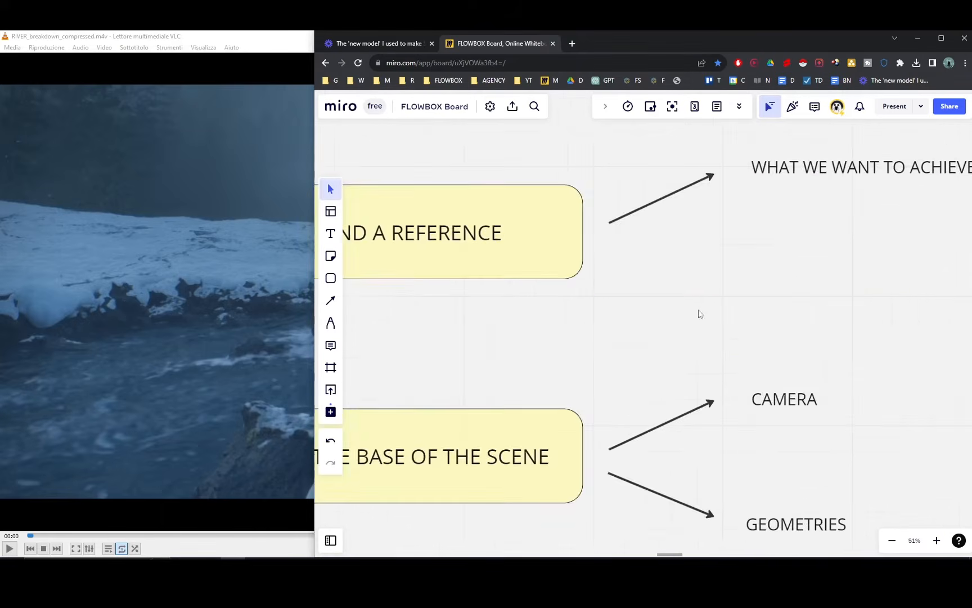
pyautogui.hscroll(2, 647, 311)
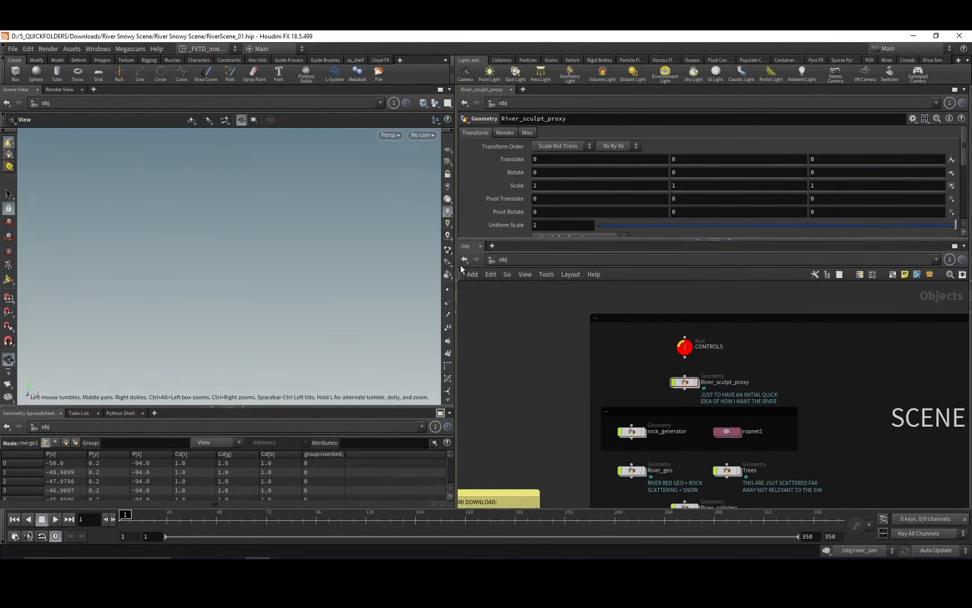
# Switch to the Houdini river scene and open the River_sculpt_proxy geometry network.
pyautogui.moveTo(622, 369); pyautogui.dragTo(648, 370, button='middle')
pyautogui.click(630, 364)
pyautogui.click(642, 364)
pyautogui.doubleClick(637, 367)
# Inspect the proxy riverbed in the viewport and look at it through the shot_cam camera.
pyautogui.moveTo(249, 284); pyautogui.dragTo(288, 302, button='middle')
pyautogui.moveTo(288, 303); pyautogui.dragTo(285, 289)
pyautogui.click(426, 137)
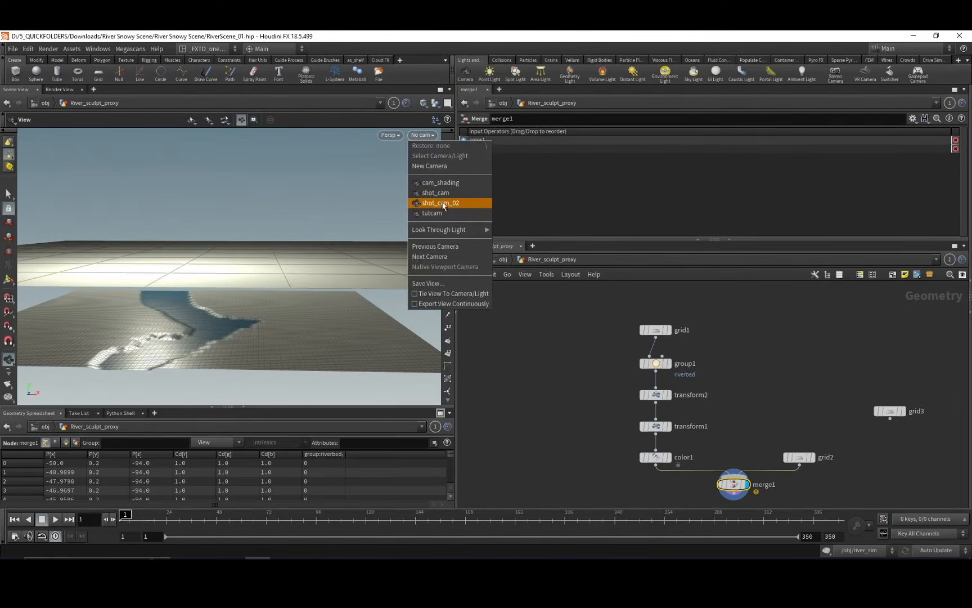
pyautogui.click(439, 192)
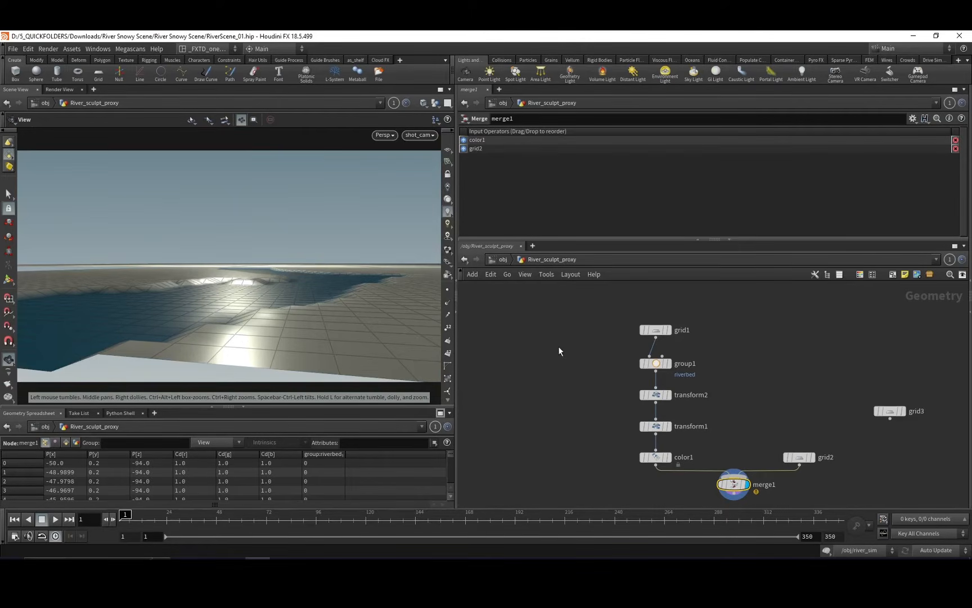
# Display the grid1 node and the riverbed point group node to inspect the start of the proxy build.
pyautogui.click(661, 329)
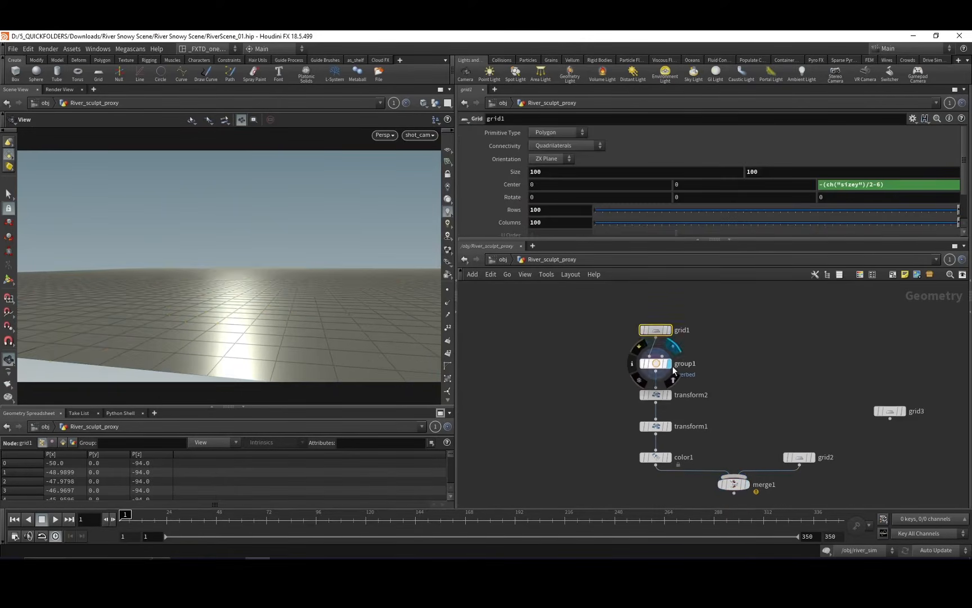
pyautogui.click(670, 395)
pyautogui.click(663, 365)
pyautogui.click(670, 365)
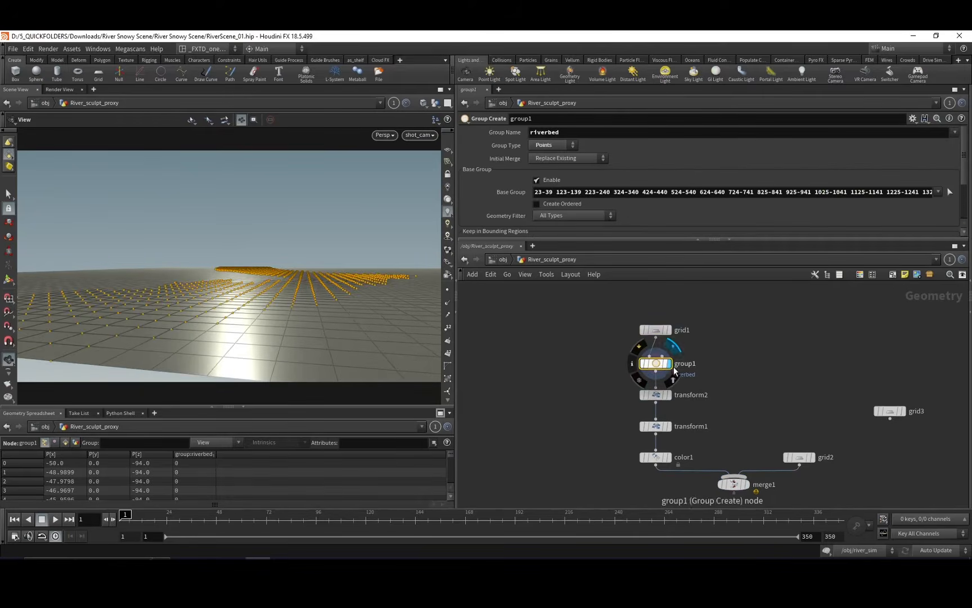
# Display transform2, transform1, color1 and merge1 in turn to review how the proxy riverbed is built.
pyautogui.moveTo(694, 383); pyautogui.dragTo(686, 326, button='middle')
pyautogui.click(659, 339)
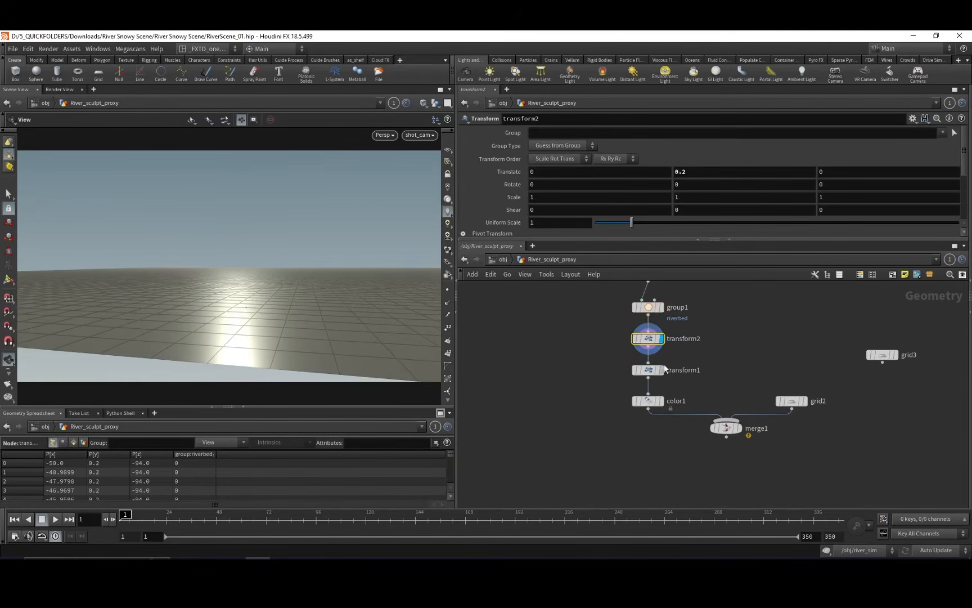
pyautogui.click(663, 372)
pyautogui.click(662, 401)
pyautogui.moveTo(700, 378); pyautogui.dragTo(668, 351, button='middle')
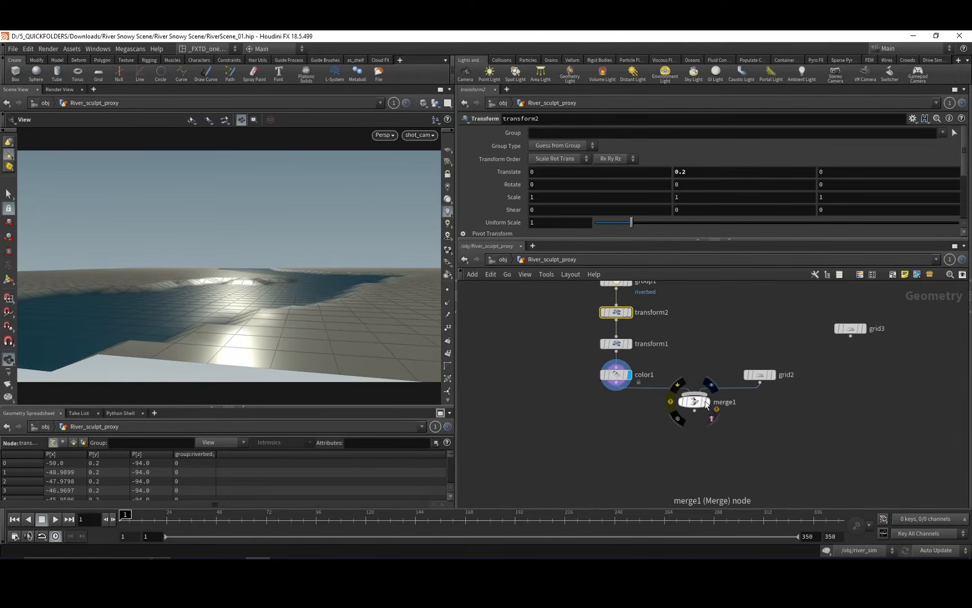
pyautogui.click(706, 403)
pyautogui.moveTo(608, 410); pyautogui.dragTo(651, 417, button='middle')
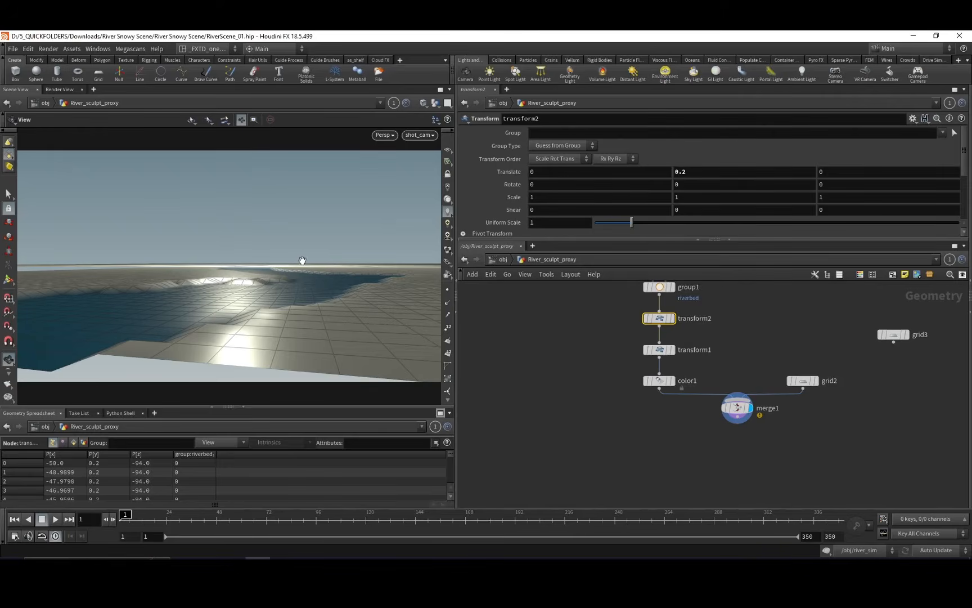
pyautogui.moveTo(589, 344); pyautogui.dragTo(540, 371, button='middle')
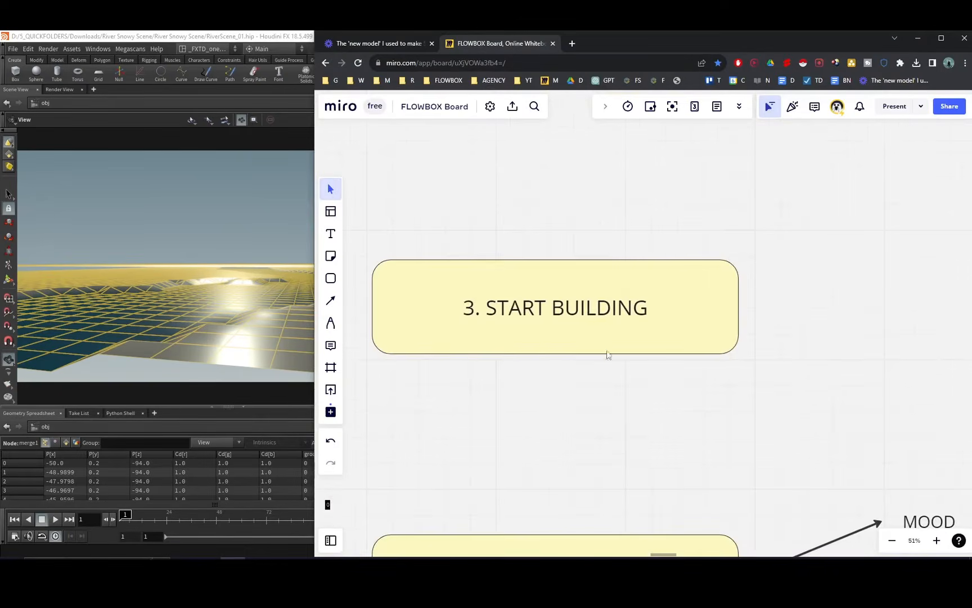
pyautogui.moveTo(611, 349)
pyautogui.mouseDown(button='middle')
pyautogui.moveTo(614, 337)
pyautogui.moveTo(627, 337)
pyautogui.mouseUp(button='middle')
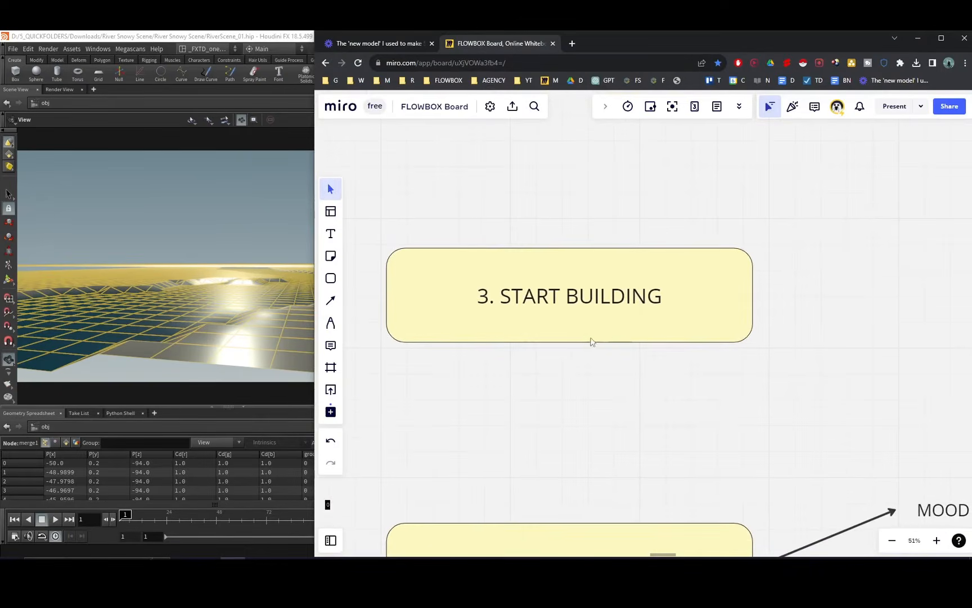
# Switch to the Miro board, view the "3. START BUILDING" stage, and return to the Houdini scene.
pyautogui.moveTo(568, 305); pyautogui.dragTo(489, 277, button='middle')
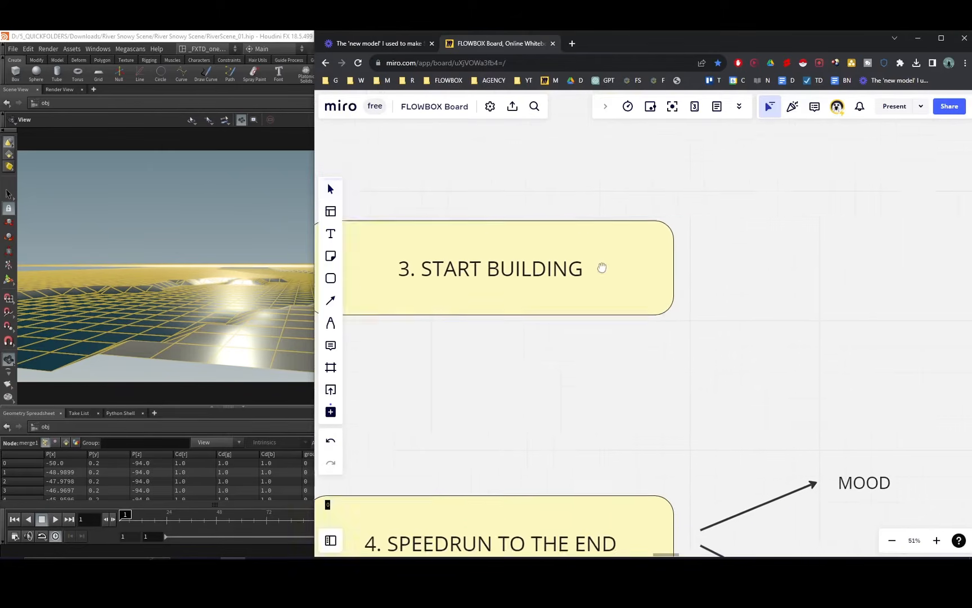
pyautogui.moveTo(601, 269); pyautogui.dragTo(638, 250, button='middle')
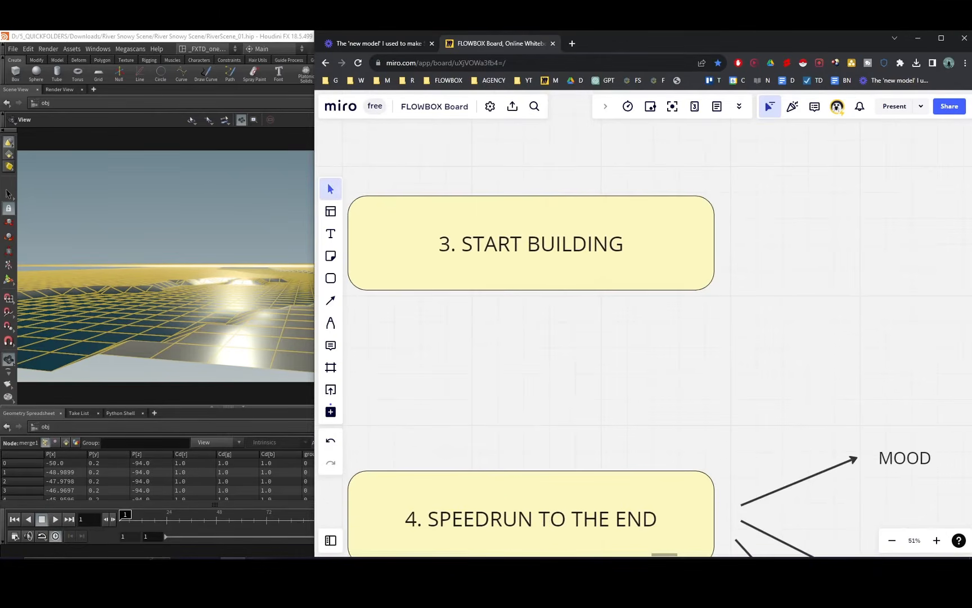
pyautogui.click(301, 349)
pyautogui.moveTo(567, 354)
pyautogui.mouseDown(button='middle')
pyautogui.moveTo(599, 327)
pyautogui.moveTo(591, 321)
pyautogui.moveTo(586, 331)
pyautogui.mouseUp(button='middle')
# Switch back to the Miro board and compare the Lure of the North reference image with the proxy scene.
pyautogui.hotkey('alt', 'Tab')
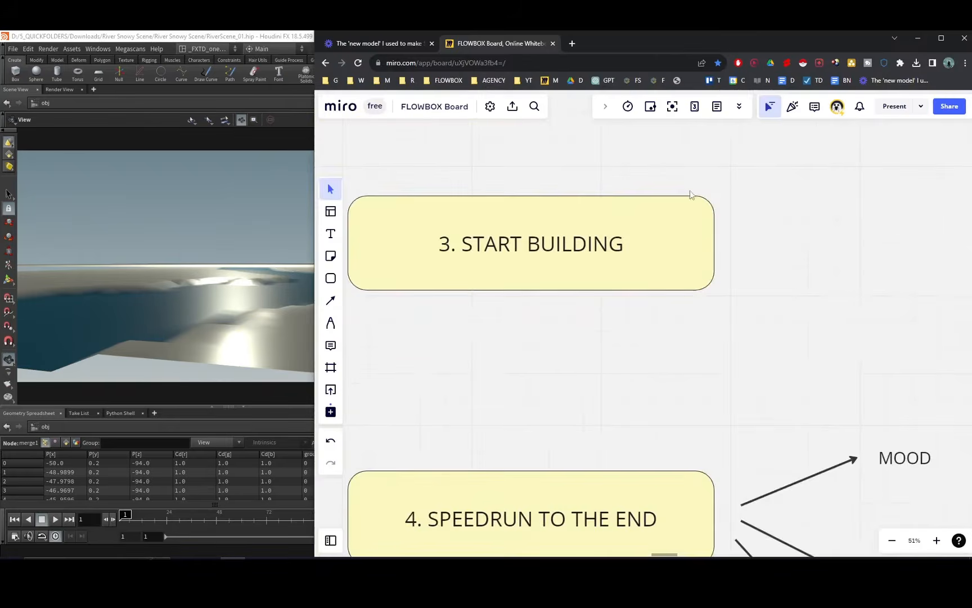
pyautogui.moveTo(691, 195); pyautogui.dragTo(502, 402, button='middle')
pyautogui.moveTo(738, 225); pyautogui.dragTo(552, 344, button='middle')
pyautogui.moveTo(653, 311); pyautogui.dragTo(534, 338, button='middle')
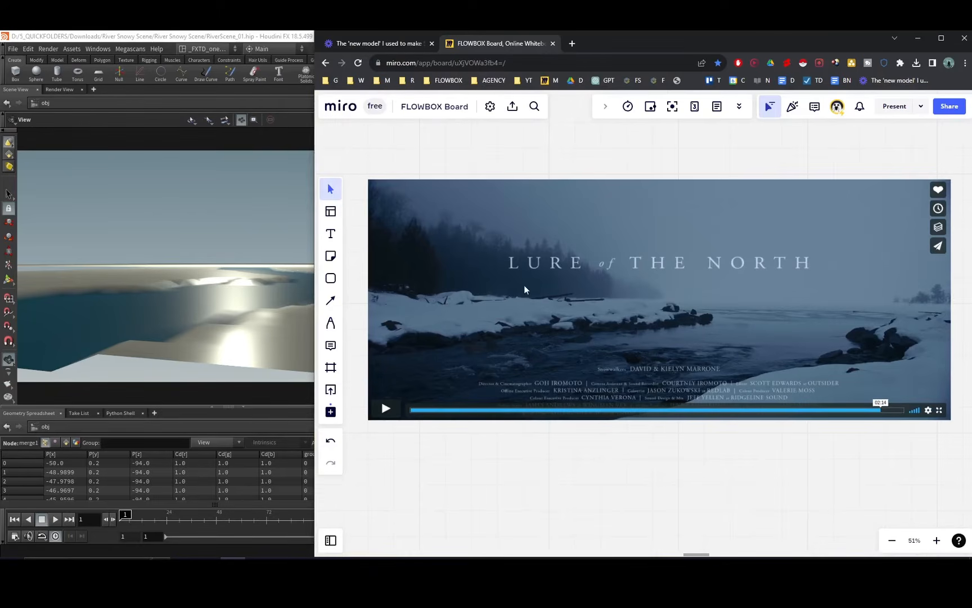
pyautogui.moveTo(702, 305); pyautogui.dragTo(740, 321, button='middle')
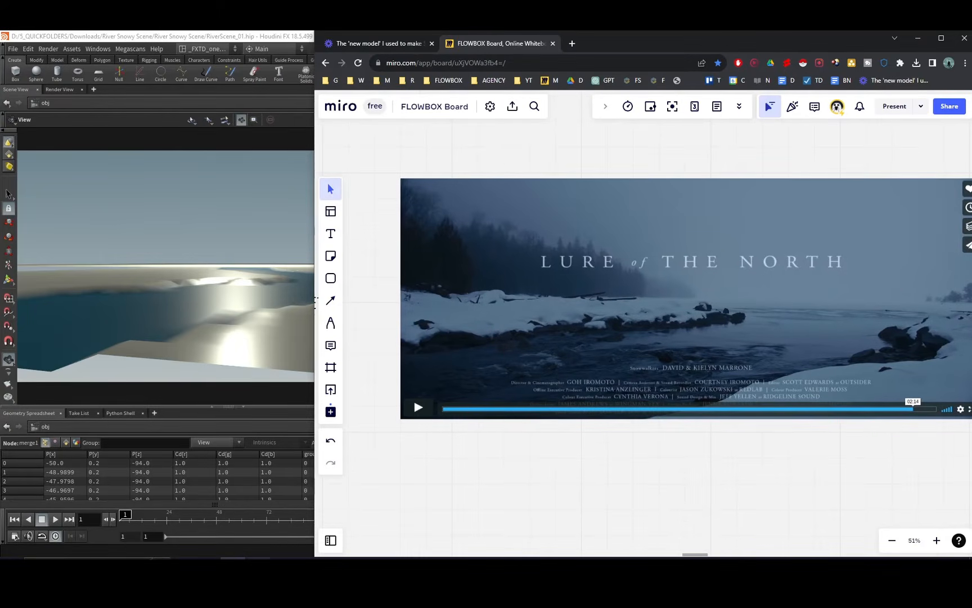
# Switch to Houdini, turn off the display of River_sculpt_proxy, and open the rock_generator network.
pyautogui.click(312, 303)
pyautogui.moveTo(642, 374); pyautogui.dragTo(663, 371, button='middle')
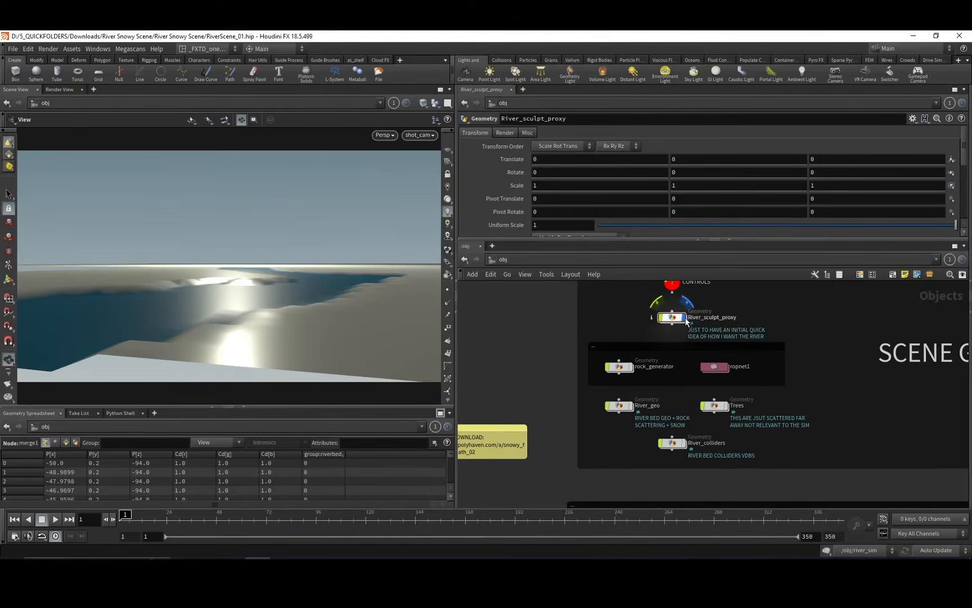
pyautogui.click(683, 318)
pyautogui.doubleClick(621, 367)
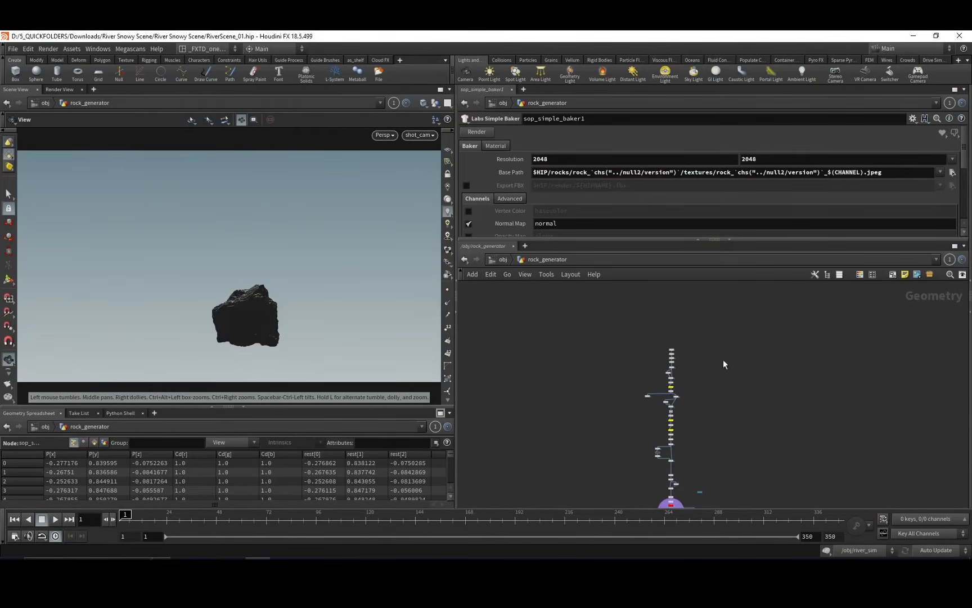
# Display the sphere1 node at the start of the rock_generator chain to inspect the rock's base shape.
pyautogui.scroll(5, 725, 337)
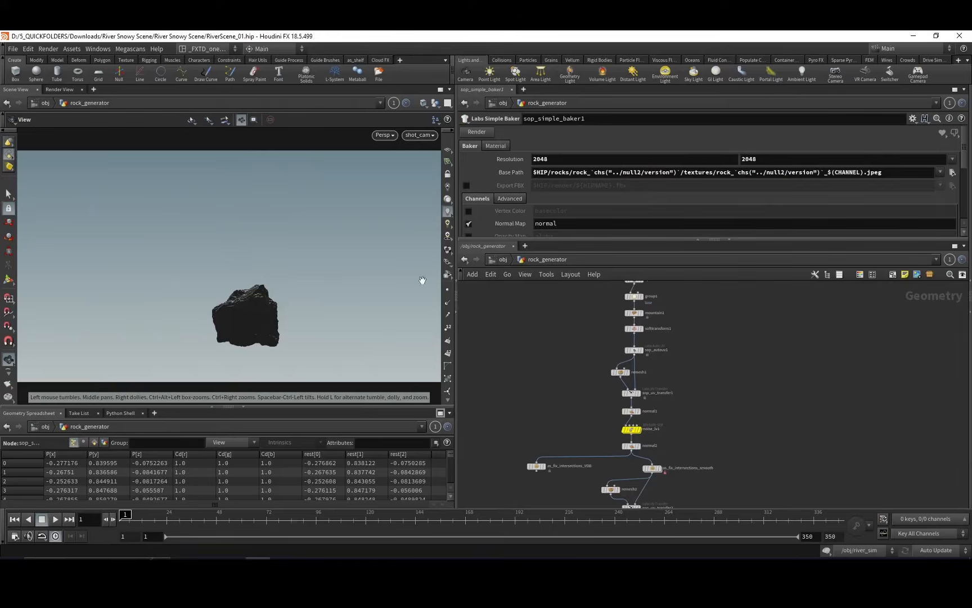
pyautogui.moveTo(545, 333); pyautogui.dragTo(519, 400, button='middle')
pyautogui.moveTo(558, 364); pyautogui.dragTo(556, 355, button='middle')
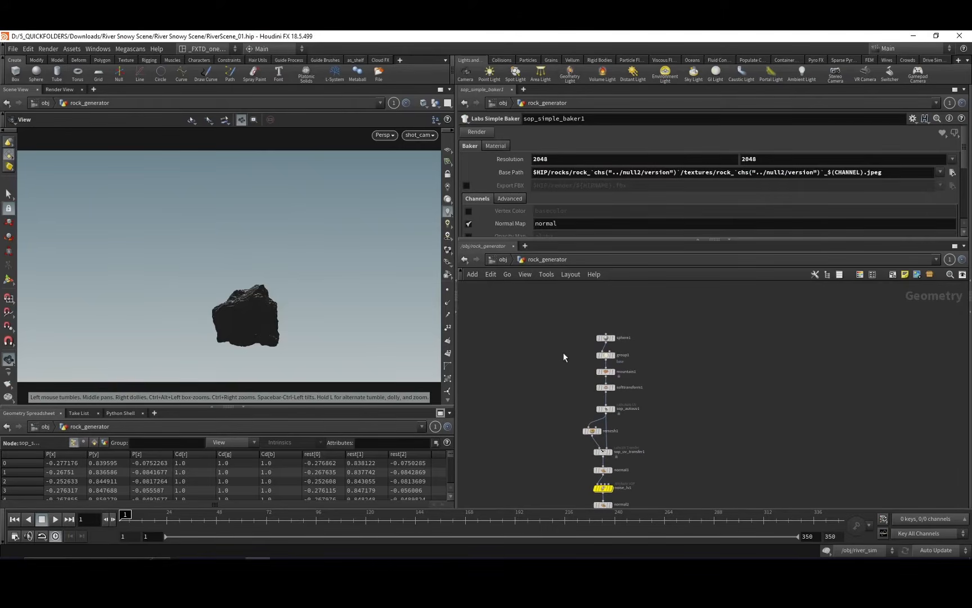
pyautogui.click(606, 338)
pyautogui.click(614, 338)
pyautogui.moveTo(647, 412); pyautogui.dragTo(668, 309, button='middle')
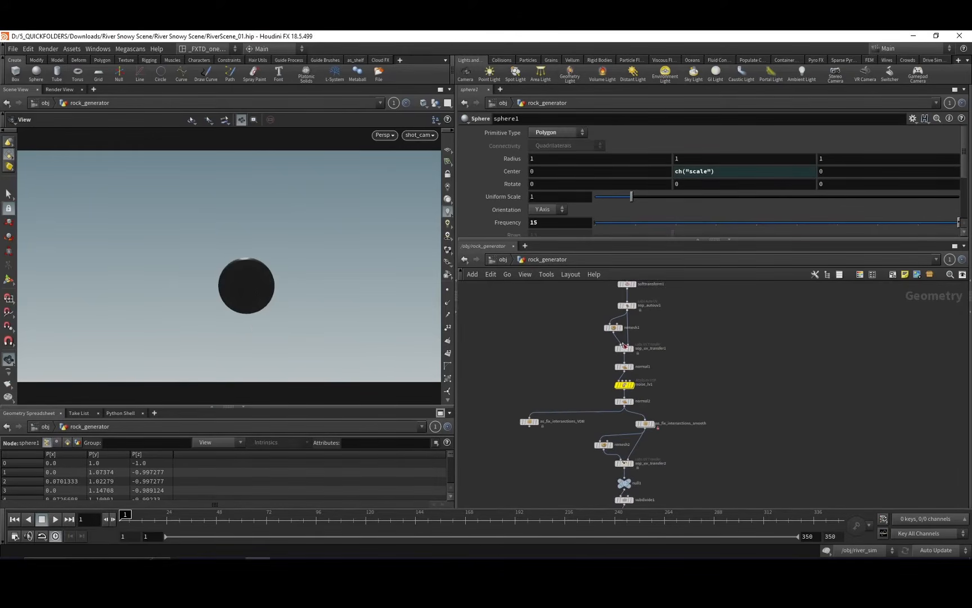
# Select the remesh1 node and examine the remeshing, noise and intersection-fix section of the rock_generator chain.
pyautogui.click(614, 328)
pyautogui.moveTo(606, 403); pyautogui.dragTo(596, 342, button='middle')
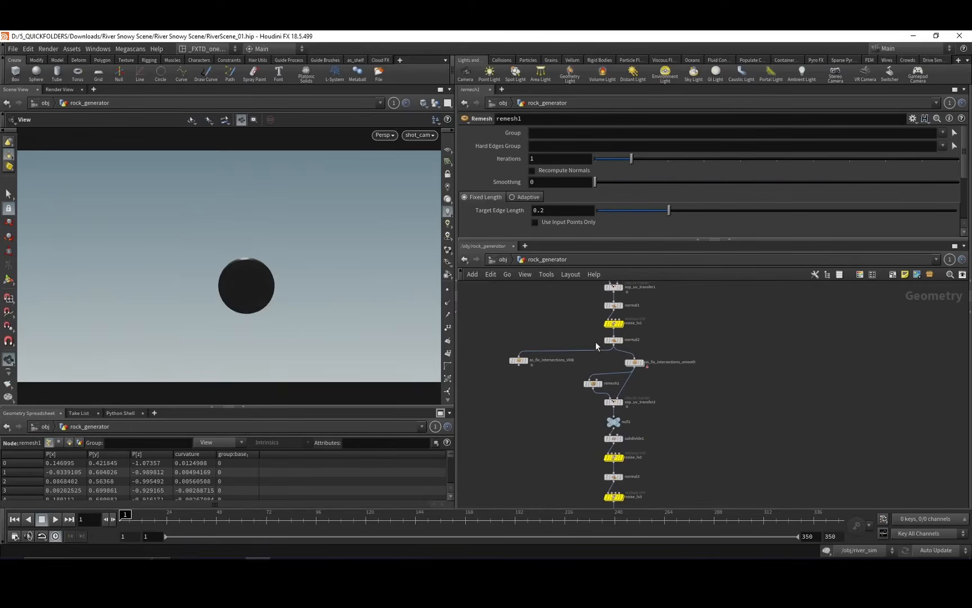
pyautogui.moveTo(637, 363); pyautogui.dragTo(626, 363)
pyautogui.moveTo(654, 393); pyautogui.dragTo(674, 365, button='middle')
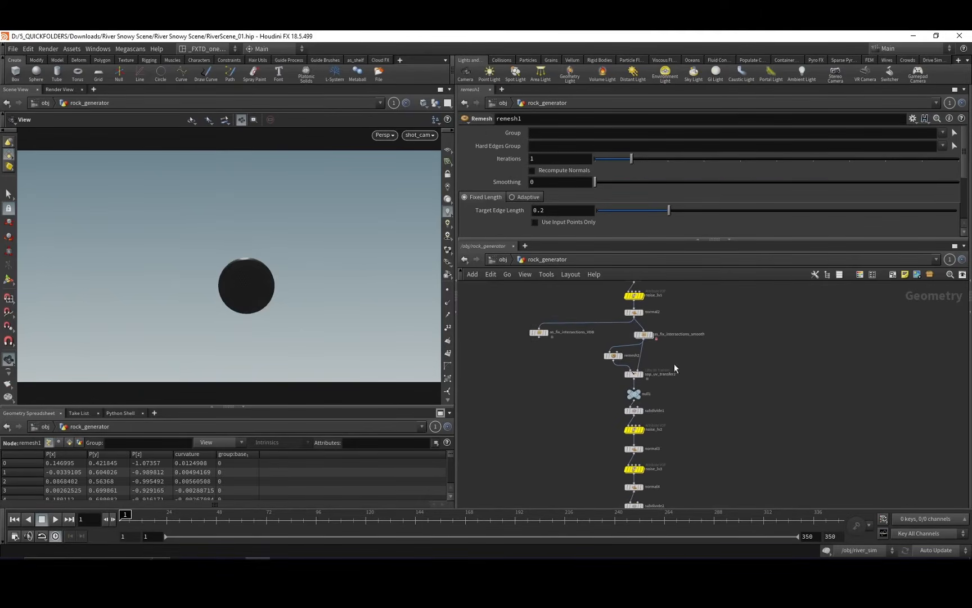
pyautogui.moveTo(584, 372); pyautogui.dragTo(567, 353, button='middle')
pyautogui.moveTo(588, 345); pyautogui.dragTo(566, 348)
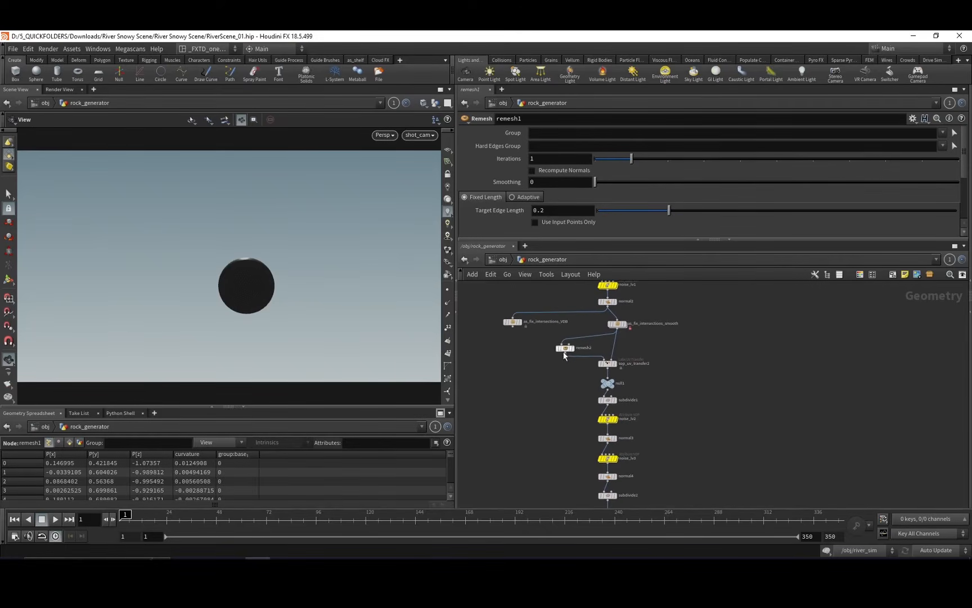
pyautogui.moveTo(689, 327); pyautogui.dragTo(692, 344, button='middle')
pyautogui.moveTo(569, 305); pyautogui.dragTo(576, 434, button='middle')
pyautogui.moveTo(588, 344)
pyautogui.mouseDown(button='middle')
pyautogui.moveTo(581, 385)
pyautogui.moveTo(579, 343)
pyautogui.mouseUp(button='middle')
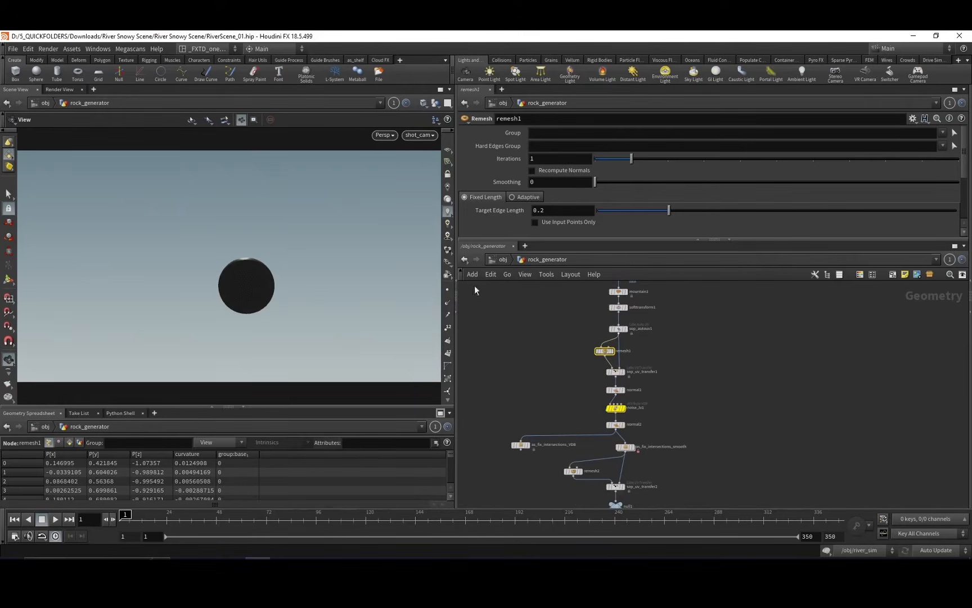
# Switch the viewport lighting to headlight and display the noise_lv1 node to inspect the rock's first noise deformation.
pyautogui.click(447, 200)
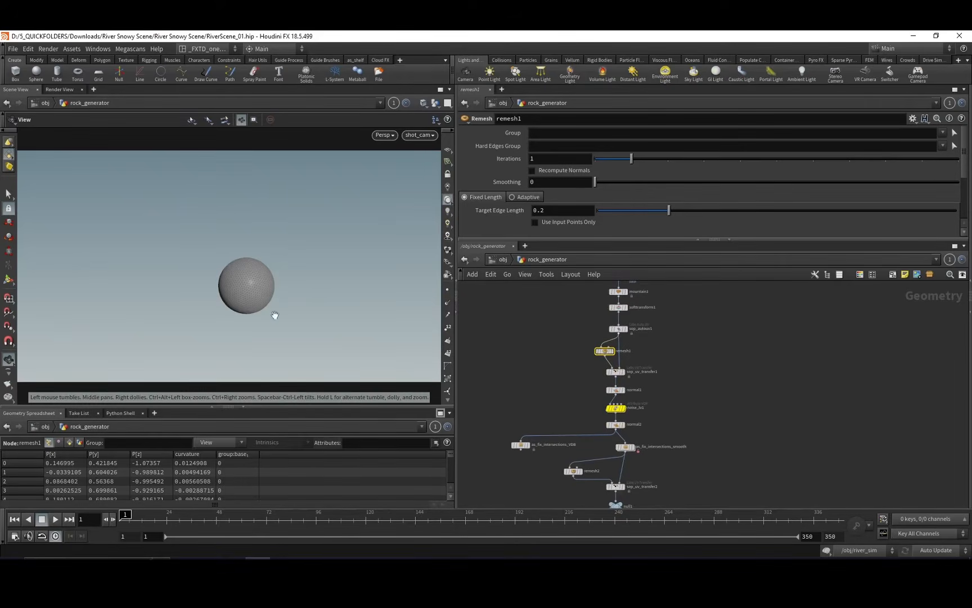
pyautogui.moveTo(606, 470); pyautogui.dragTo(595, 406, button='middle')
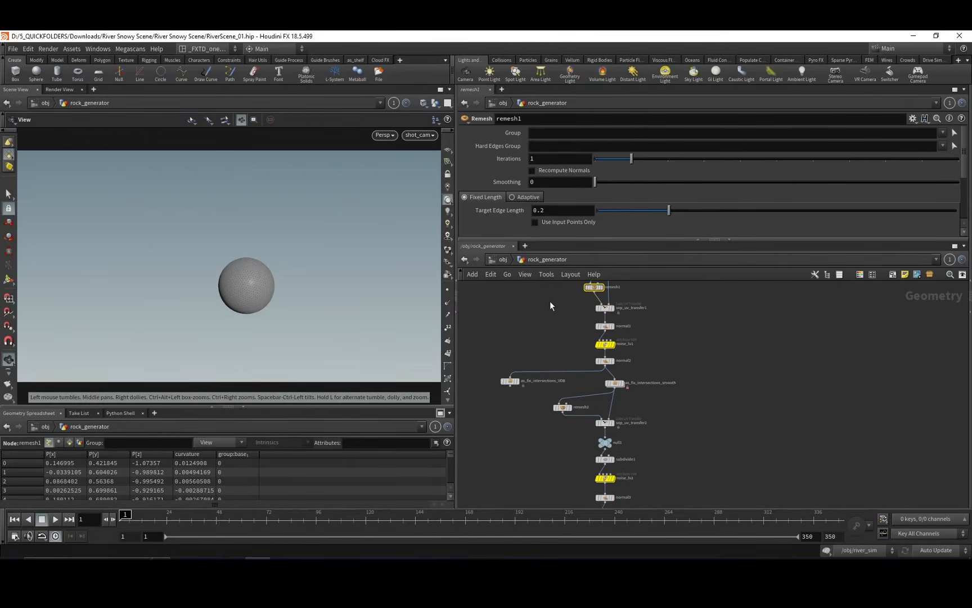
pyautogui.moveTo(550, 302); pyautogui.dragTo(566, 366, button='middle')
pyautogui.click(596, 374)
pyautogui.click(605, 375)
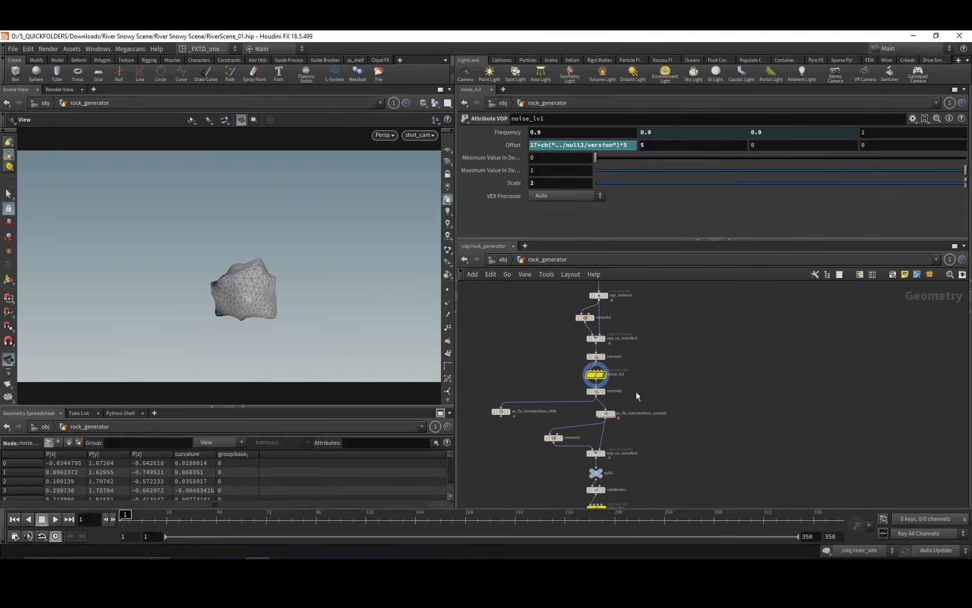
# Display the as_fix_intersections_smooth node to inspect the smoothed intersections on the rock mesh.
pyautogui.moveTo(635, 414); pyautogui.dragTo(642, 365, button='middle')
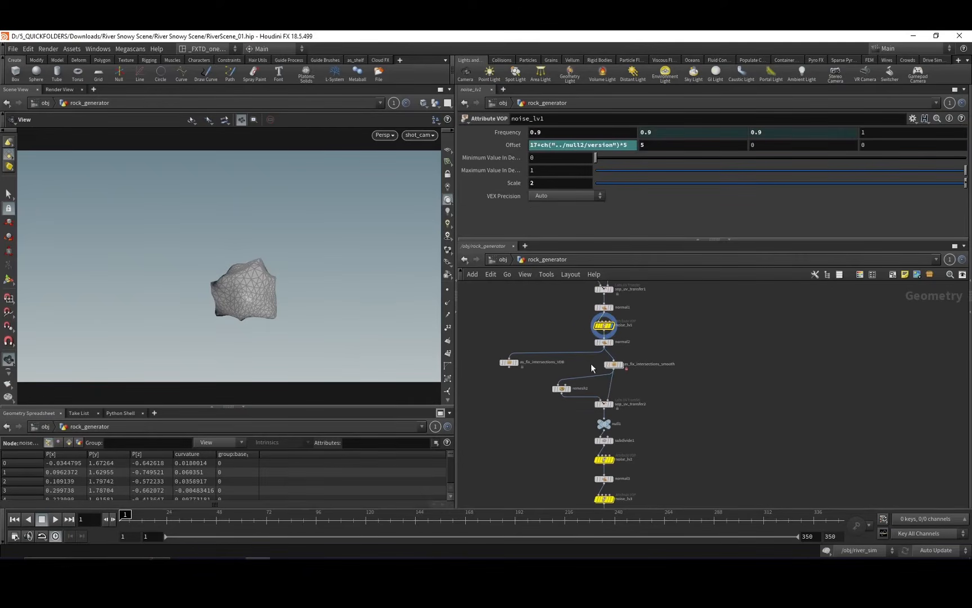
pyautogui.click(613, 364)
pyautogui.click(621, 364)
pyautogui.moveTo(650, 397); pyautogui.dragTo(656, 369, button='middle')
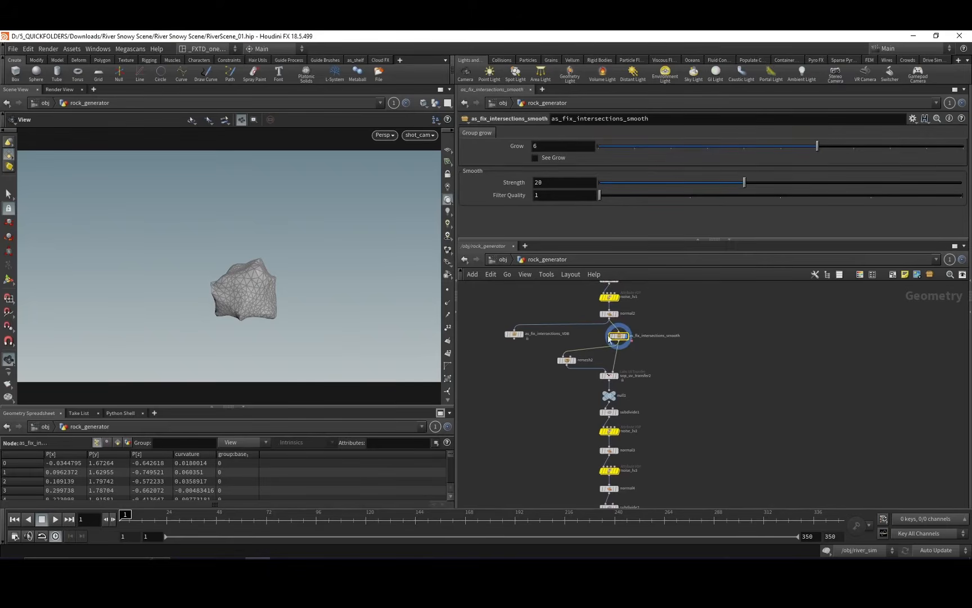
pyautogui.moveTo(585, 361); pyautogui.dragTo(596, 352, button='middle')
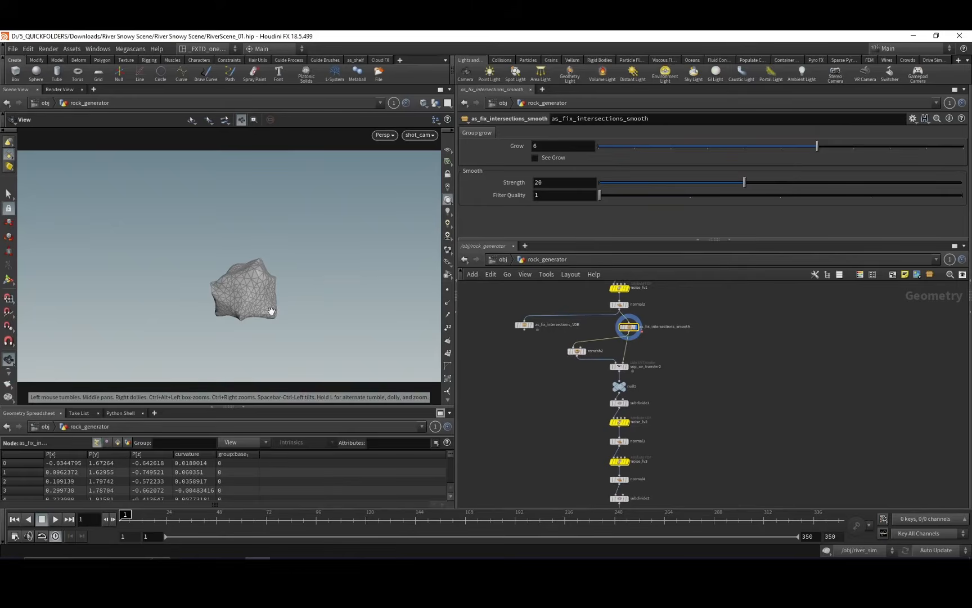
# Follow the remaining noise, mountain and UV transfer nodes and display the rock_out_LOD_0 file cache to inspect the detailed rock.
pyautogui.moveTo(553, 431); pyautogui.dragTo(599, 317, button='middle')
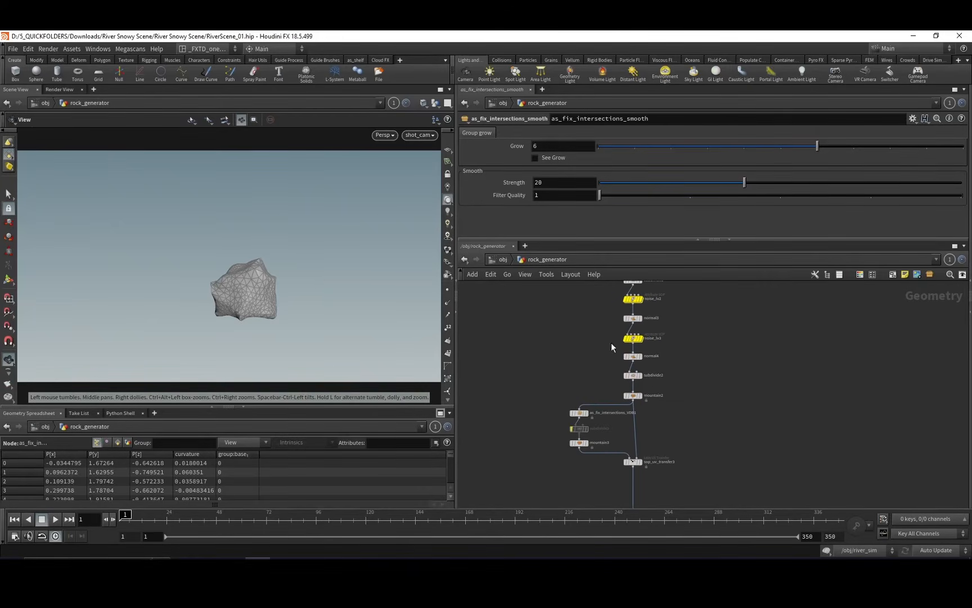
pyautogui.moveTo(621, 362)
pyautogui.mouseDown(button='middle')
pyautogui.moveTo(603, 354)
pyautogui.moveTo(612, 351)
pyautogui.mouseUp(button='middle')
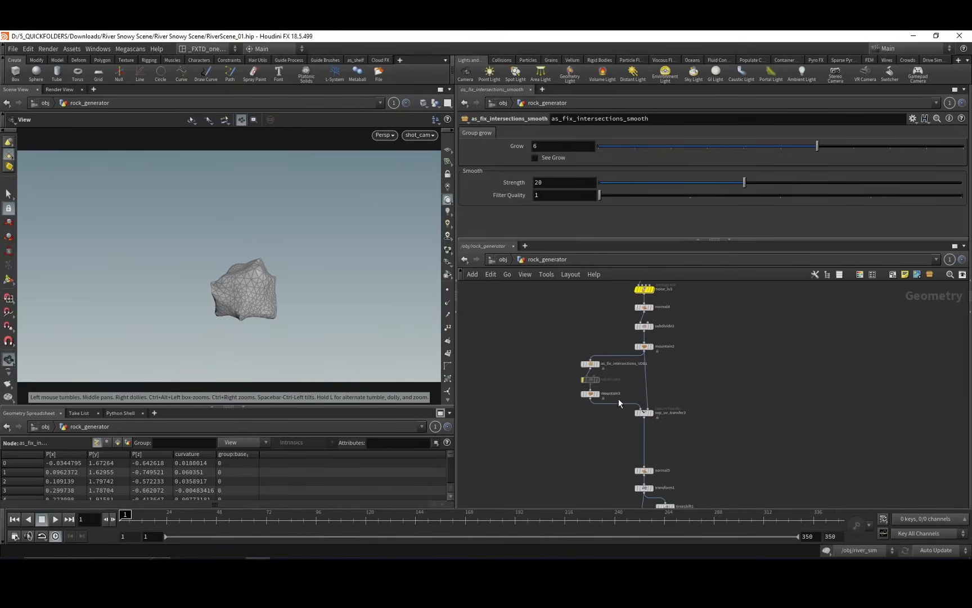
pyautogui.moveTo(618, 398)
pyautogui.mouseDown(button='middle')
pyautogui.moveTo(611, 380)
pyautogui.moveTo(607, 410)
pyautogui.mouseUp(button='middle')
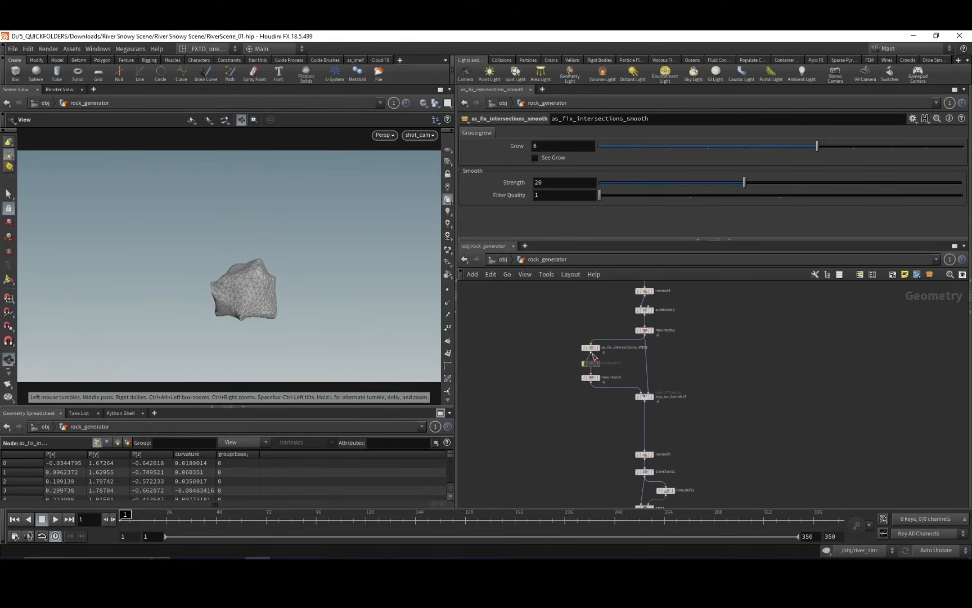
pyautogui.moveTo(538, 345); pyautogui.dragTo(541, 322, button='middle')
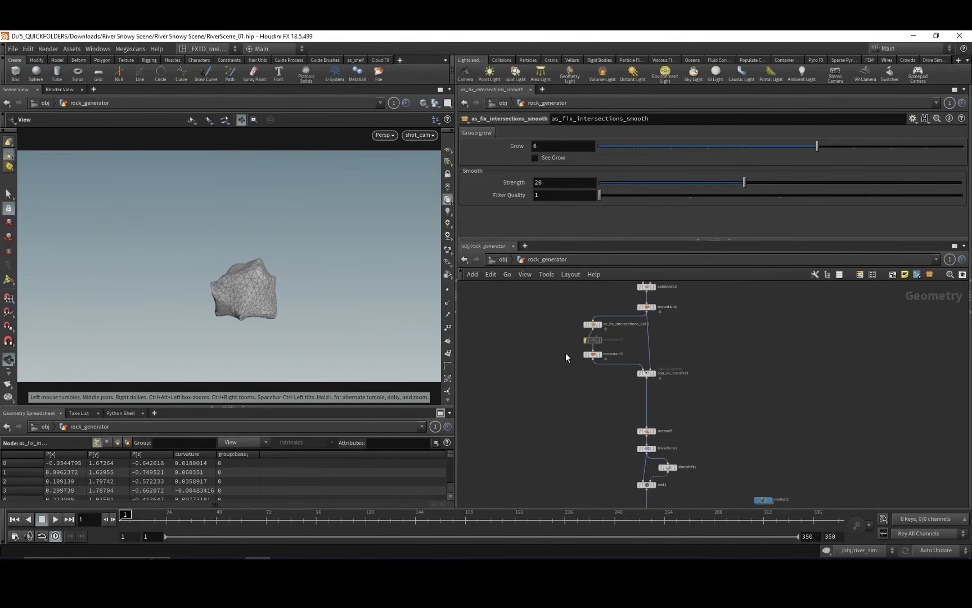
pyautogui.moveTo(564, 397)
pyautogui.mouseDown(button='middle')
pyautogui.moveTo(533, 338)
pyautogui.moveTo(558, 381)
pyautogui.mouseUp(button='middle')
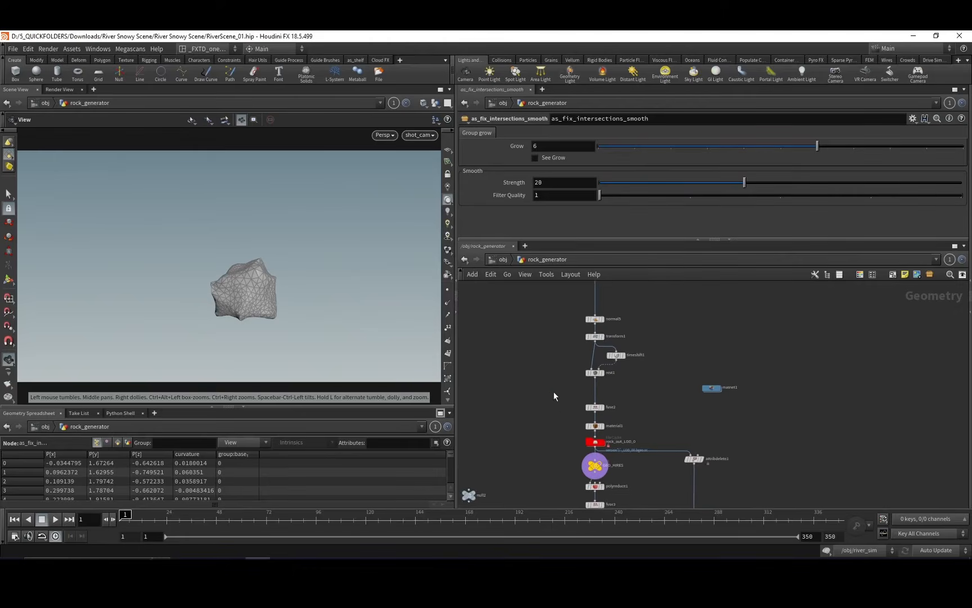
pyautogui.moveTo(565, 426); pyautogui.dragTo(523, 368, button='middle')
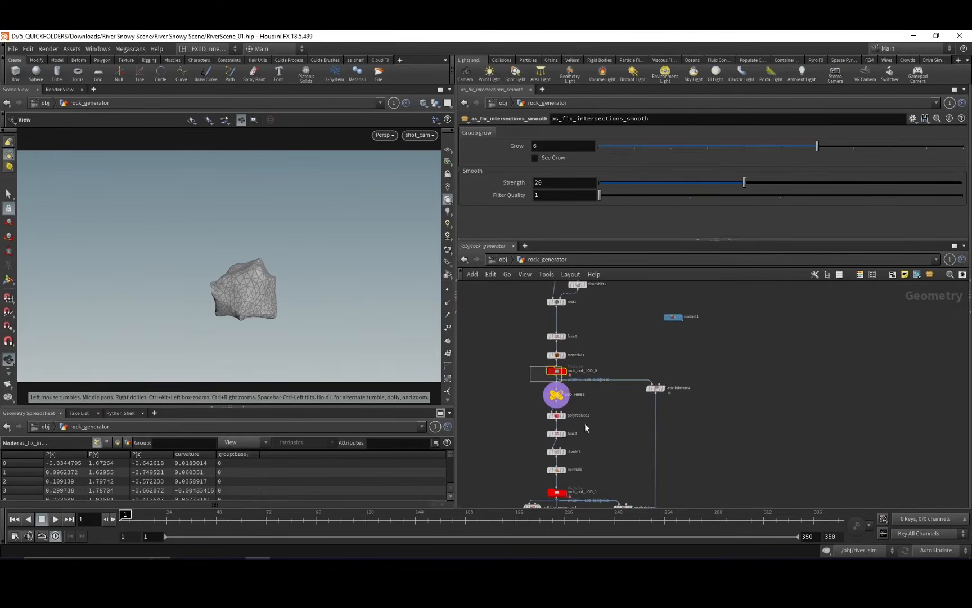
pyautogui.click(563, 372)
pyautogui.moveTo(627, 421); pyautogui.dragTo(651, 414, button='middle')
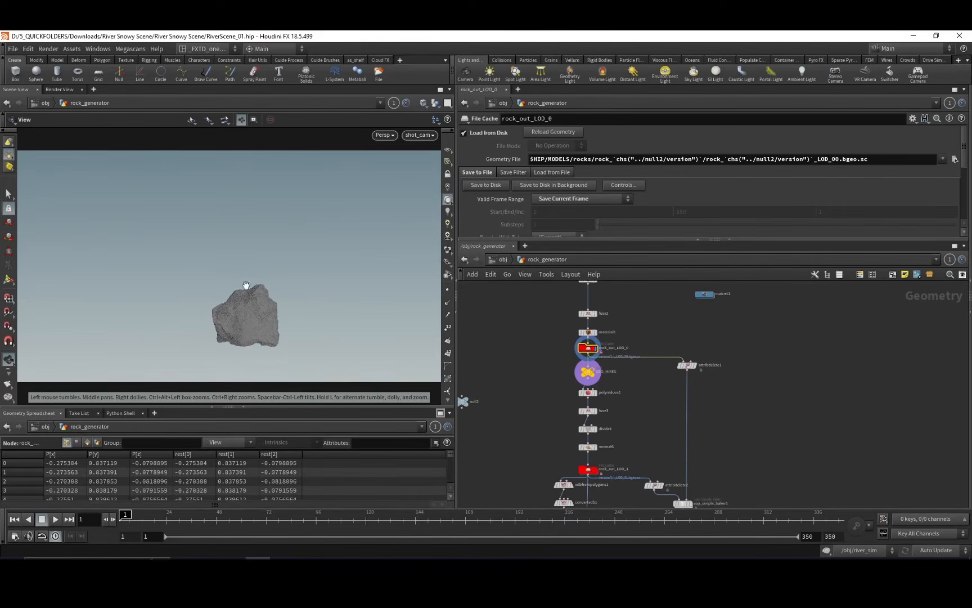
# Display the rock_out_LOD_2 file cache at the end of the chain to inspect the reduced-resolution rock.
pyautogui.moveTo(524, 416); pyautogui.dragTo(503, 283, button='middle')
pyautogui.moveTo(524, 449); pyautogui.dragTo(520, 412, button='middle')
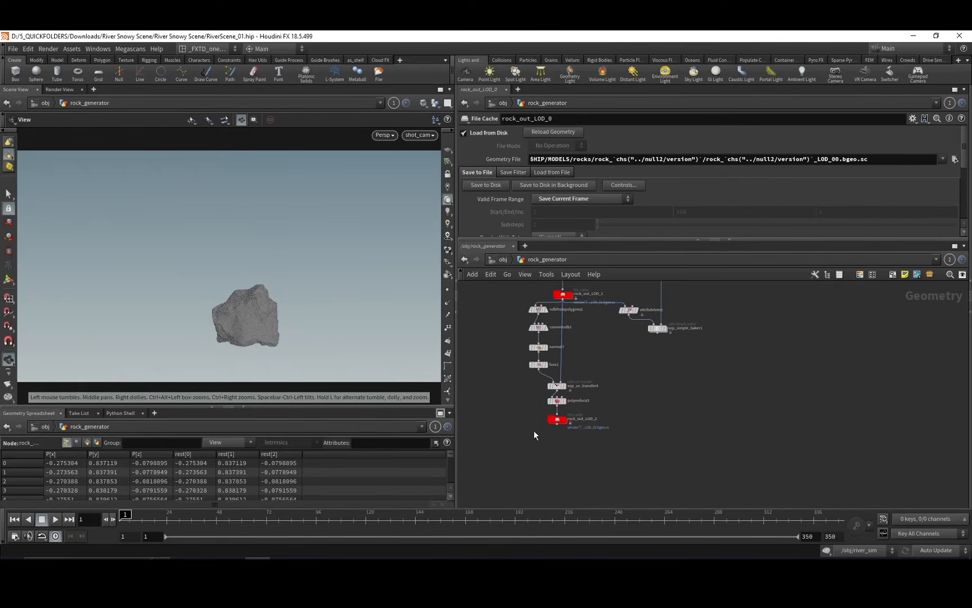
pyautogui.click(558, 419)
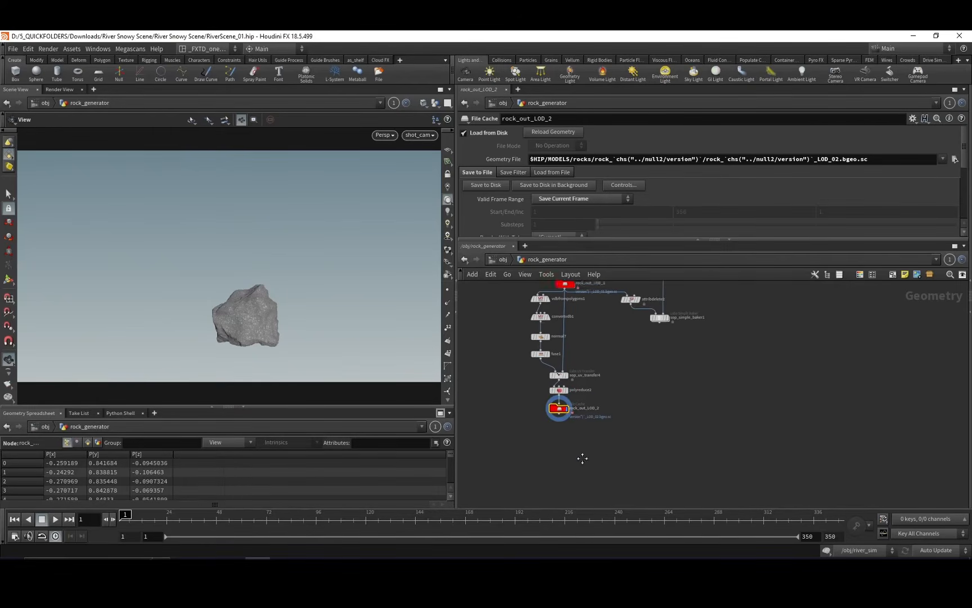
pyautogui.moveTo(582, 456); pyautogui.dragTo(590, 450, button='middle')
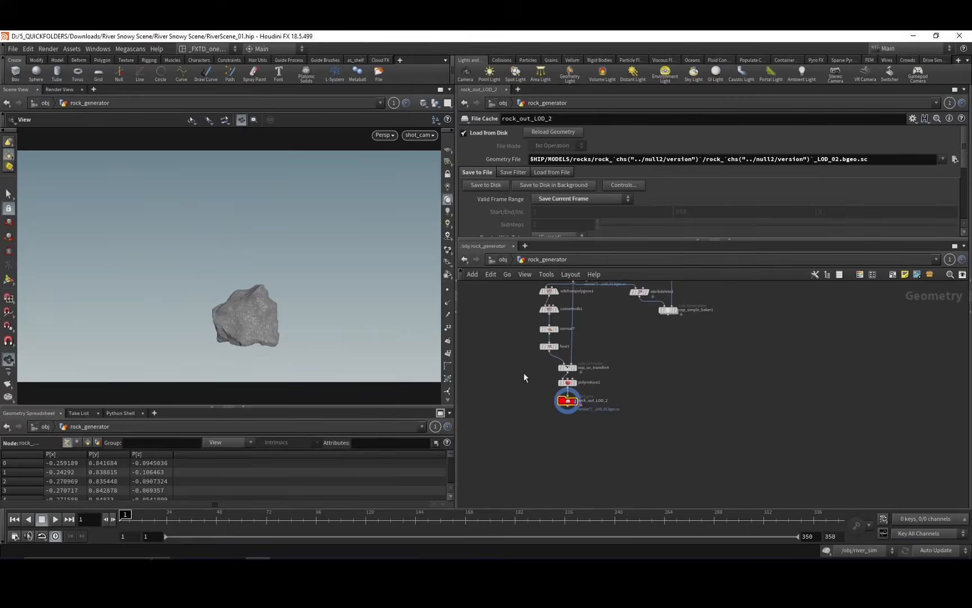
# Return to the object level and open the River_geo network.
pyautogui.press('u')
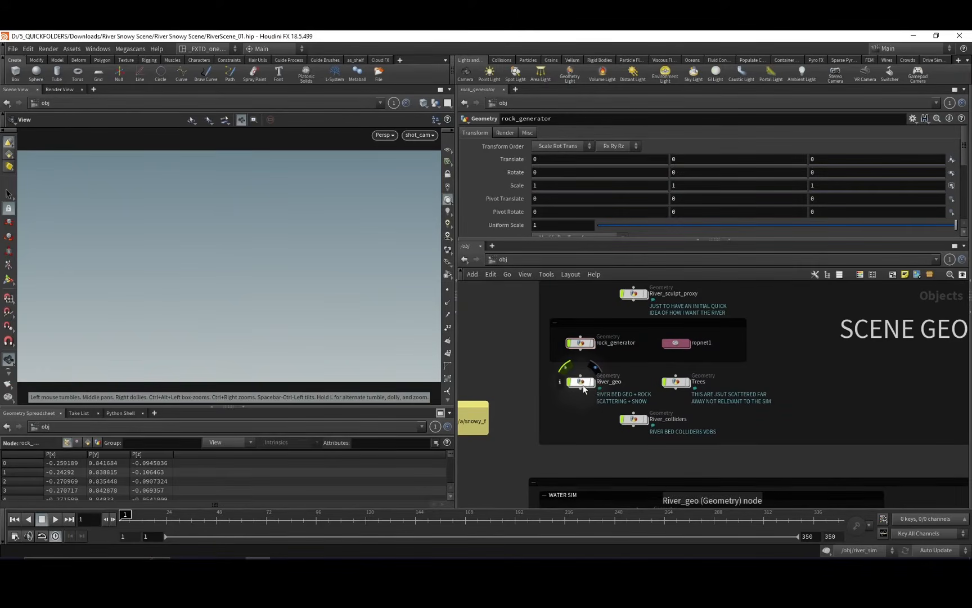
pyautogui.click(584, 387)
pyautogui.doubleClick(582, 383)
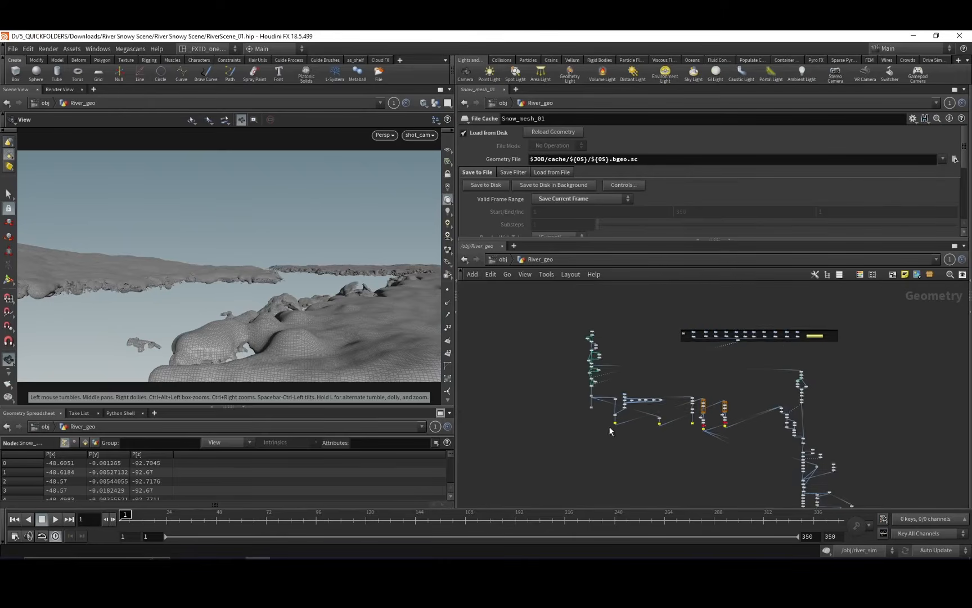
# Display the heightfield1 node at the start of the River_geo chain to inspect the base terrain.
pyautogui.moveTo(612, 294); pyautogui.dragTo(626, 376, button='middle')
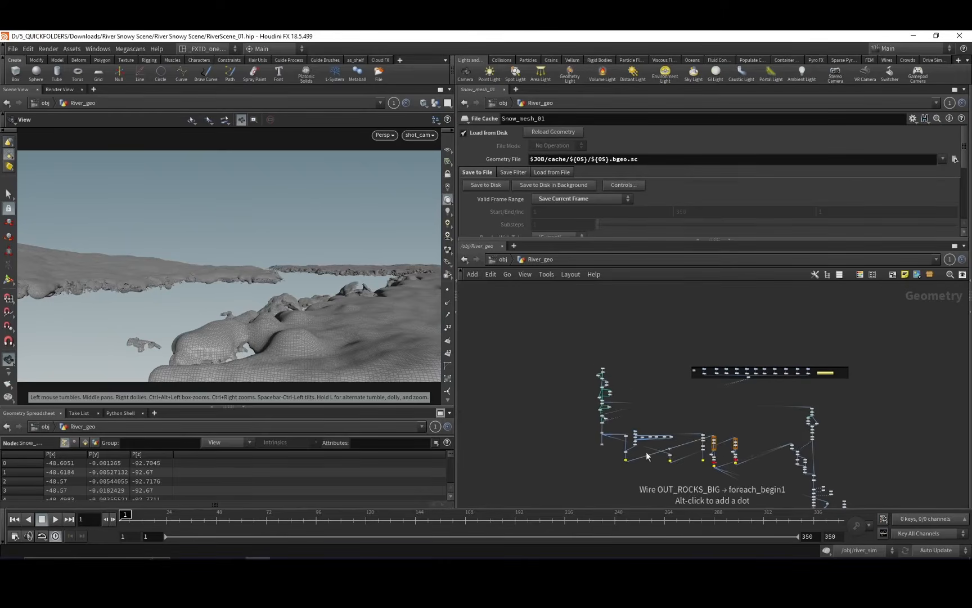
pyautogui.moveTo(622, 360); pyautogui.dragTo(689, 276, button='right')
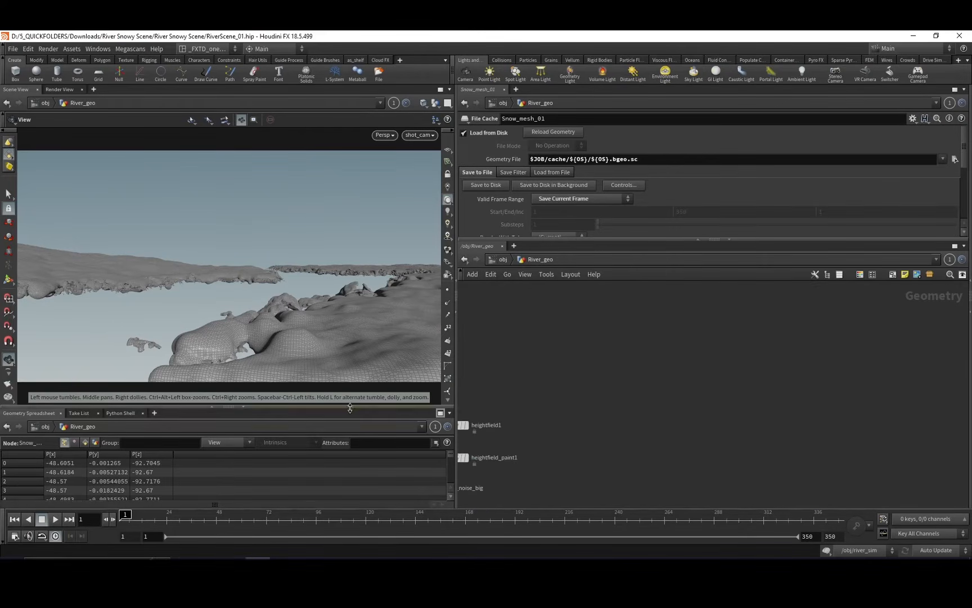
pyautogui.moveTo(511, 405); pyautogui.dragTo(566, 322, button='middle')
pyautogui.click(511, 342)
pyautogui.click(524, 343)
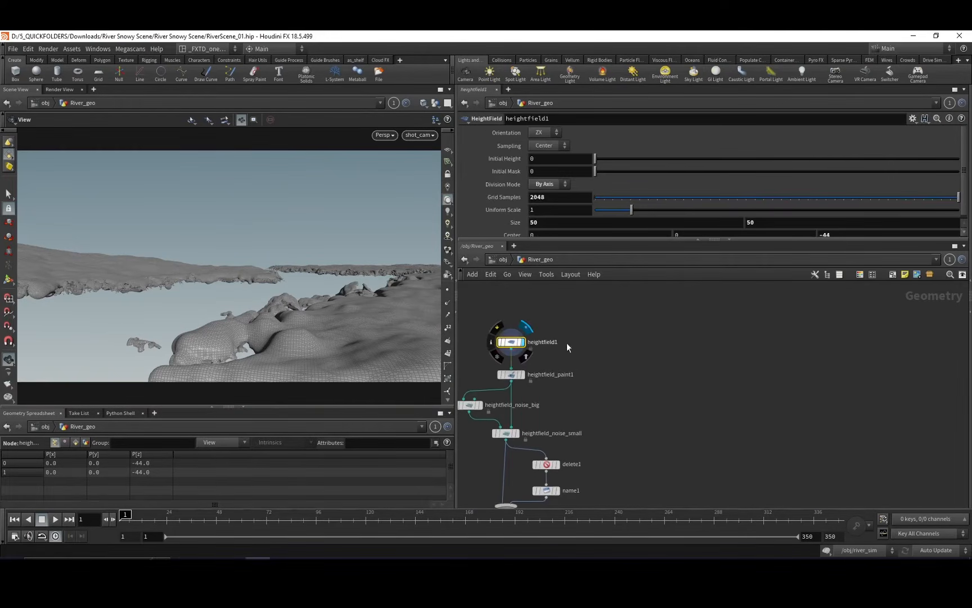
# Display the merge2 node to view the masked riverbed with its noise applied.
pyautogui.moveTo(592, 433); pyautogui.dragTo(609, 286, button='middle')
pyautogui.click(532, 365)
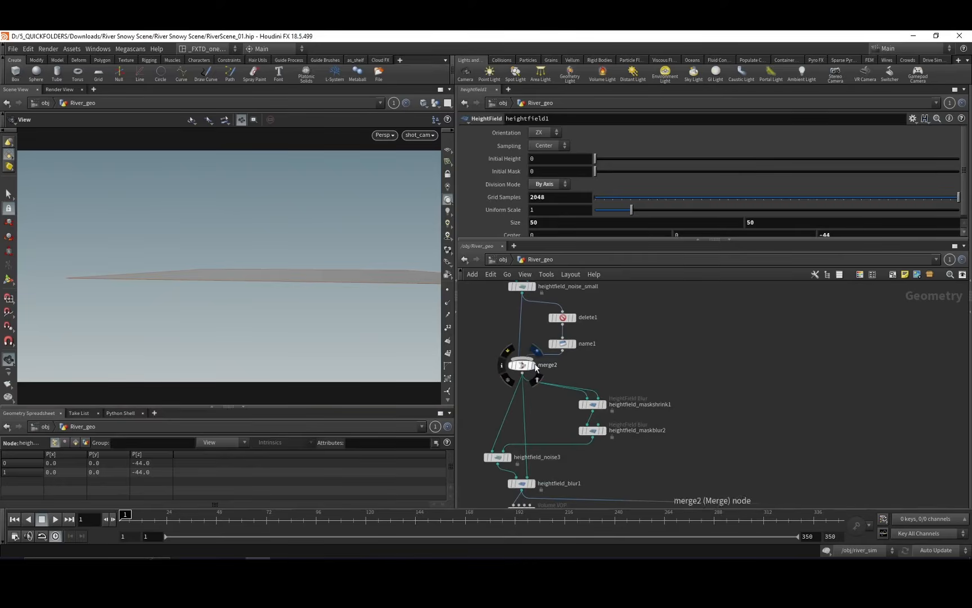
pyautogui.moveTo(660, 360); pyautogui.dragTo(701, 481, button='middle')
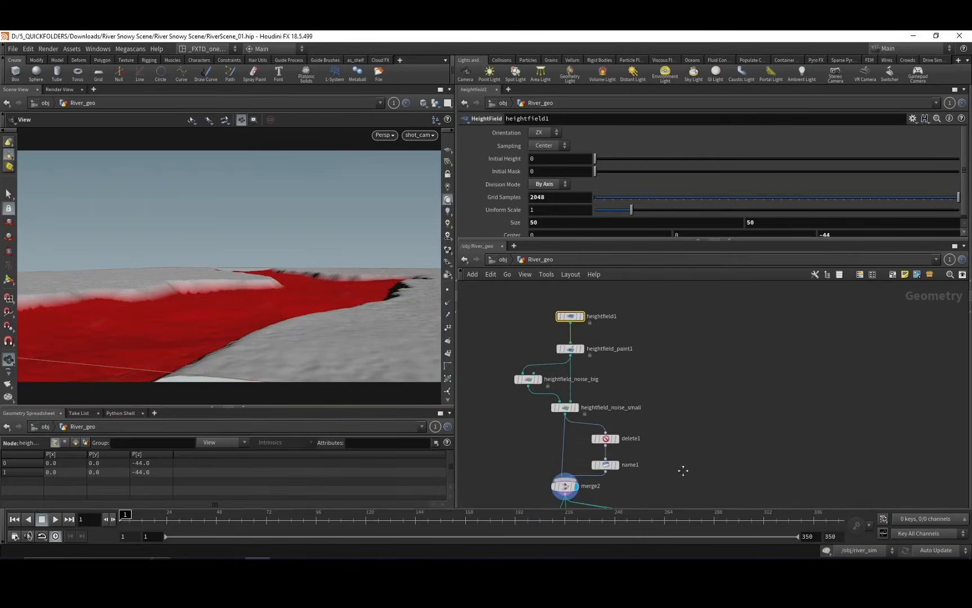
# Alternate the display between heightfield1 and heightfield_paint1 to compare the flat heightfield with the painted river mask.
pyautogui.click(567, 349)
pyautogui.click(581, 350)
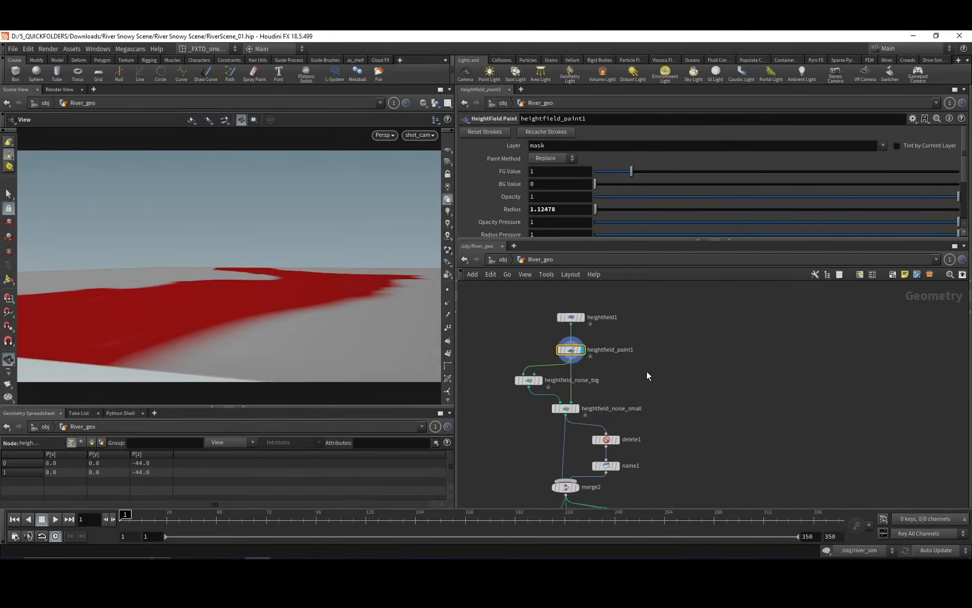
pyautogui.click(582, 317)
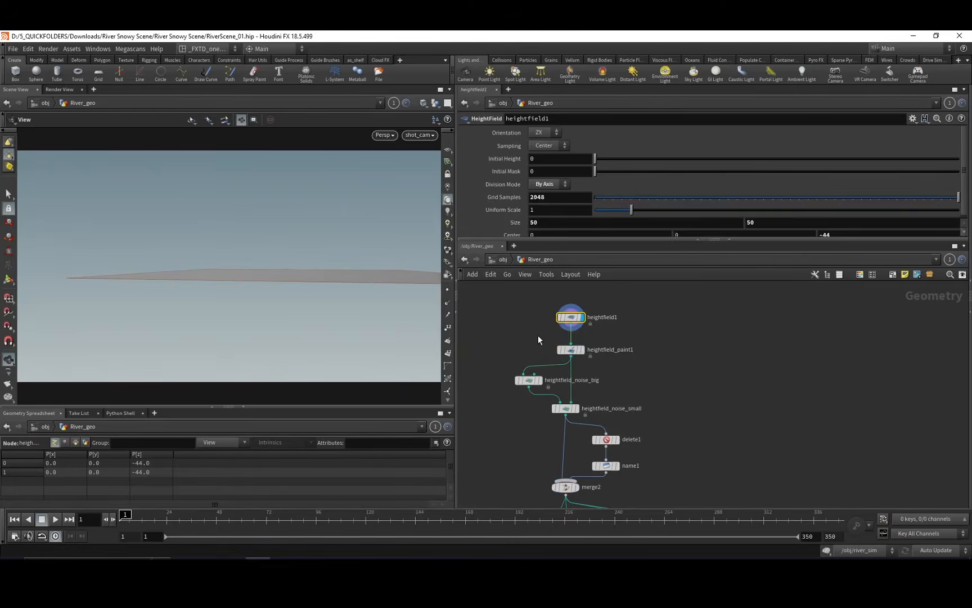
pyautogui.click(583, 350)
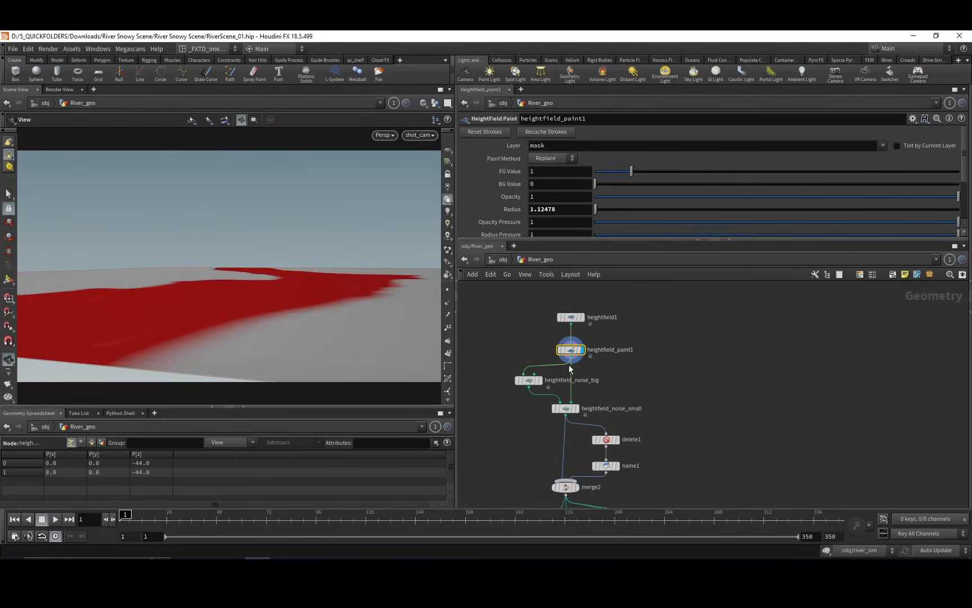
pyautogui.click(571, 317)
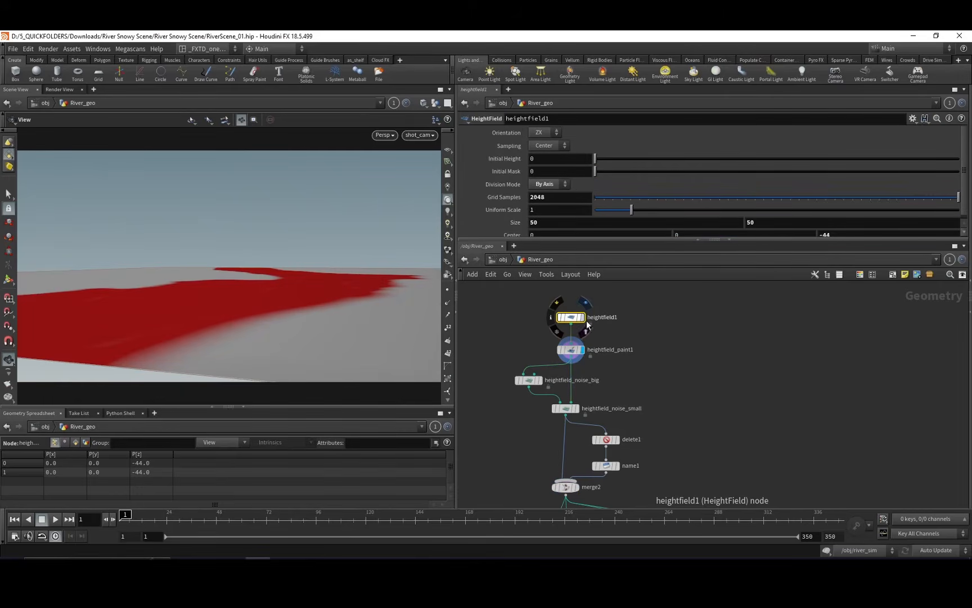
pyautogui.click(583, 318)
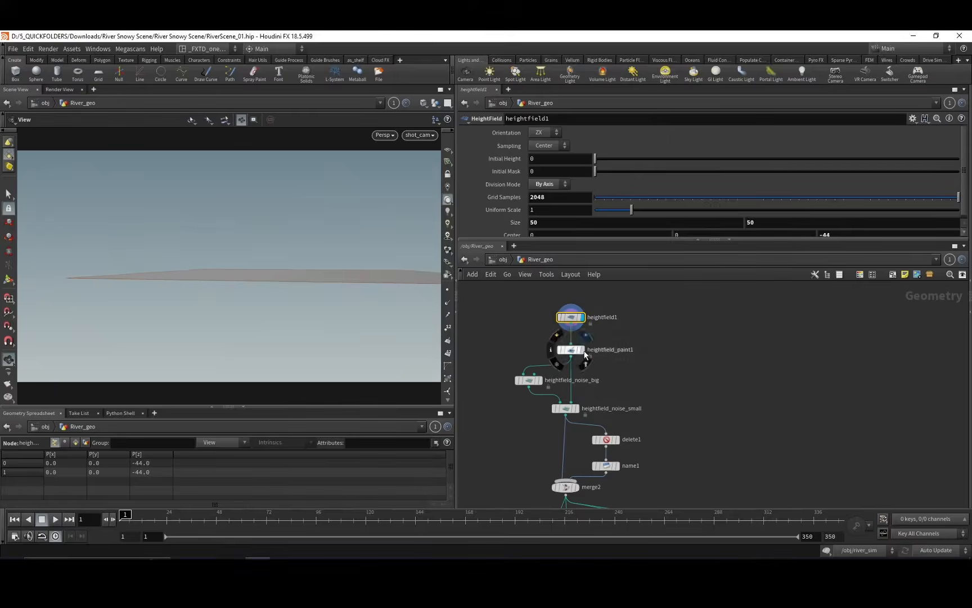
pyautogui.click(583, 350)
pyautogui.click(571, 349)
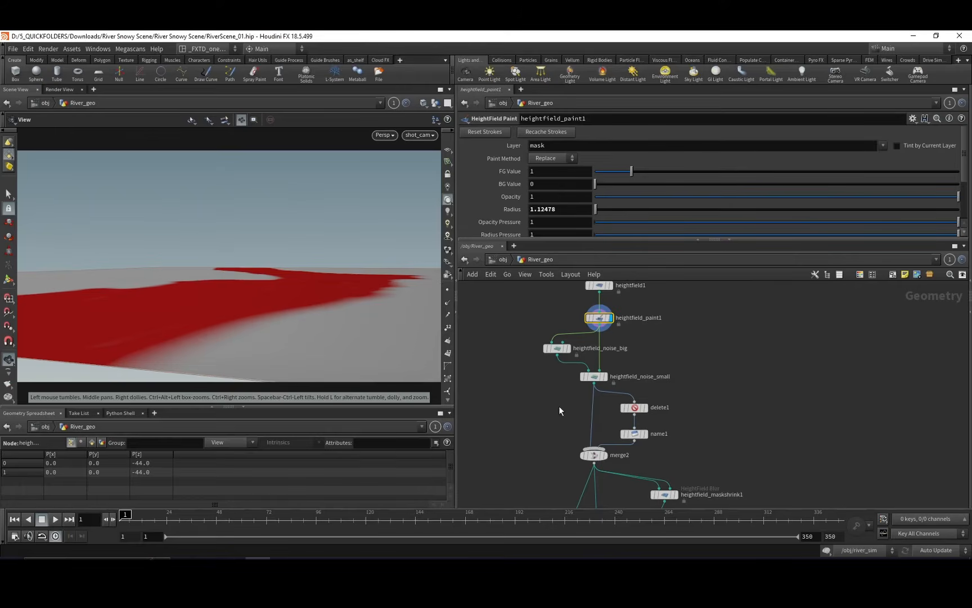
# Display heightfield_noise_big, followed by heightfield_noise_small, to inspect how noise carves the masked riverbed.
pyautogui.moveTo(560, 410); pyautogui.dragTo(541, 390, button='middle')
pyautogui.click(534, 348)
pyautogui.click(546, 349)
pyautogui.click(570, 341)
pyautogui.click(575, 341)
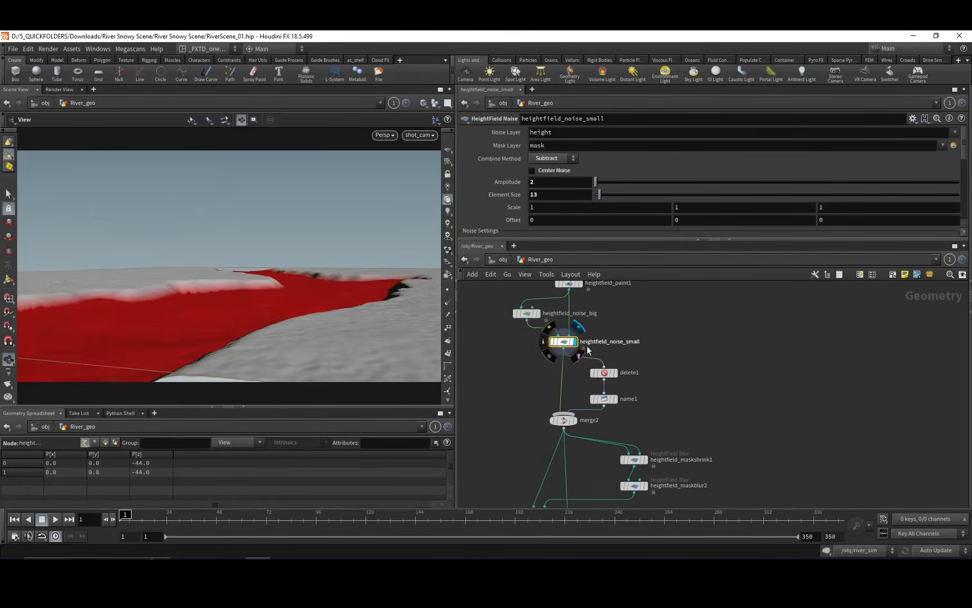
# Inspect the heightfield_blur1 settings, and display heightfield_scatter2 to view the rocks scattered along the riverbed.
pyautogui.moveTo(648, 330); pyautogui.dragTo(665, 294, button='middle')
pyautogui.moveTo(538, 352); pyautogui.dragTo(528, 295, button='middle')
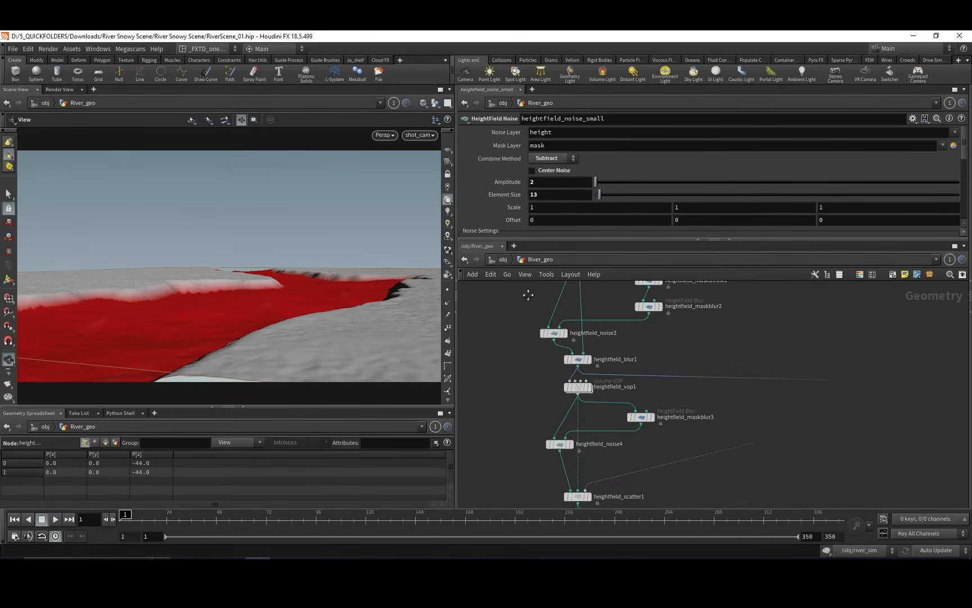
pyautogui.click(589, 359)
pyautogui.moveTo(592, 430); pyautogui.dragTo(600, 364, button='middle')
pyautogui.moveTo(632, 430); pyautogui.dragTo(636, 356, button='middle')
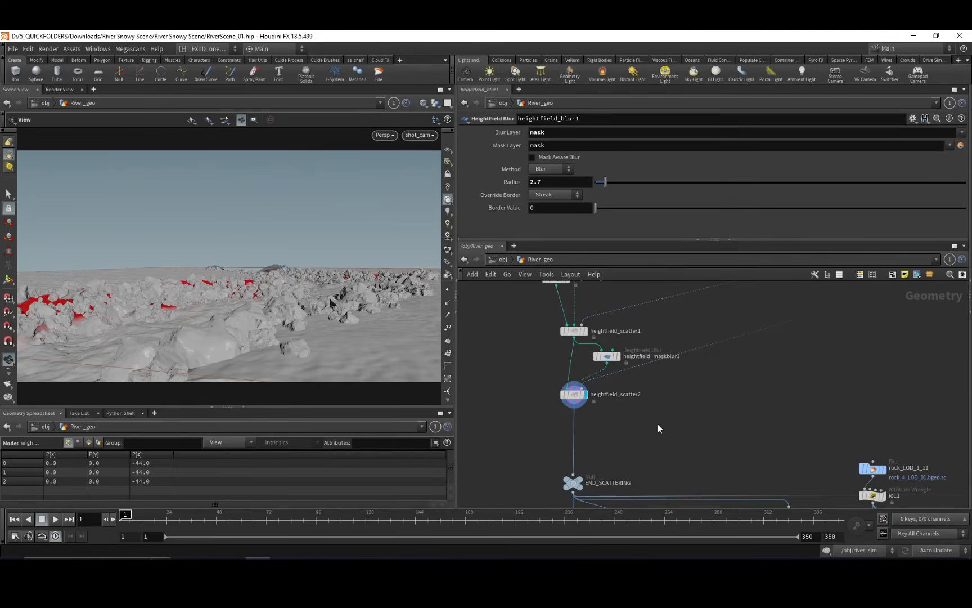
# Select heightfield_noise4 and display its result to view the terrain mask before the rocks are scattered.
pyautogui.moveTo(535, 346); pyautogui.dragTo(544, 395, button='middle')
pyautogui.click(565, 366)
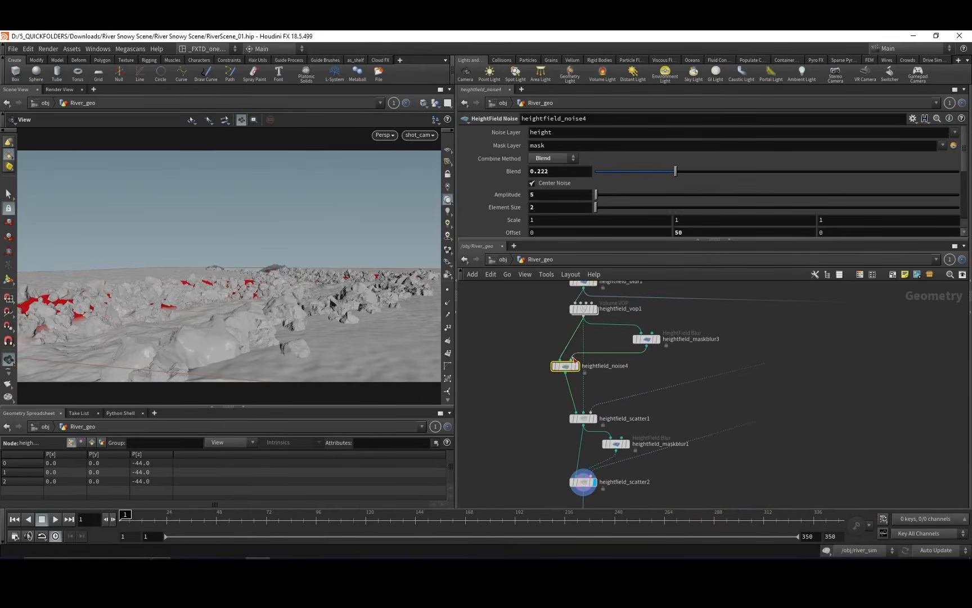
pyautogui.click(576, 366)
# Inspect the file nodes rock_LOD_1_00, rock_LOD_1_01 and rock_LOD_1_02 that load the rock models.
pyautogui.moveTo(796, 372); pyautogui.dragTo(704, 395, button='middle')
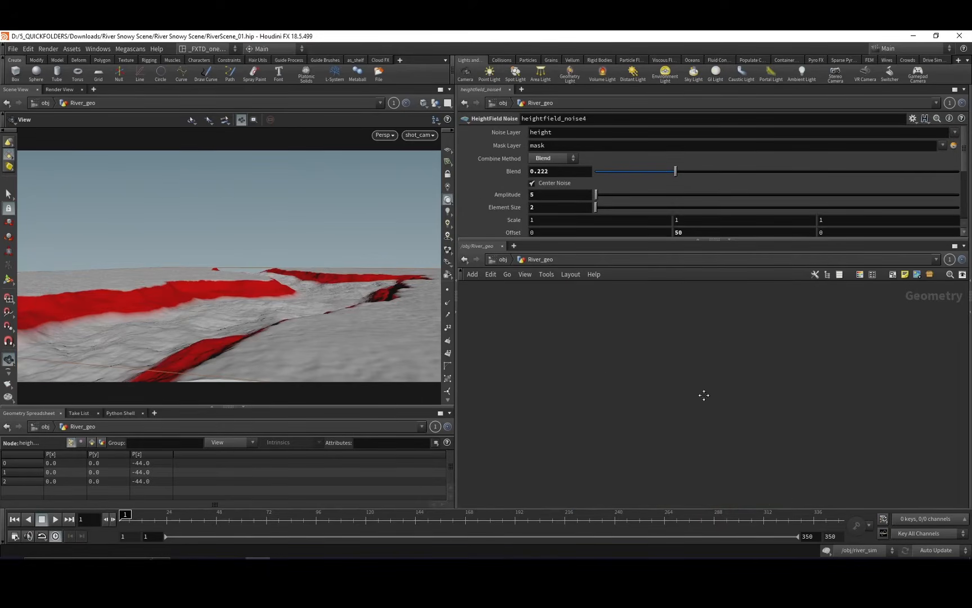
pyautogui.moveTo(710, 341); pyautogui.dragTo(615, 382, button='right')
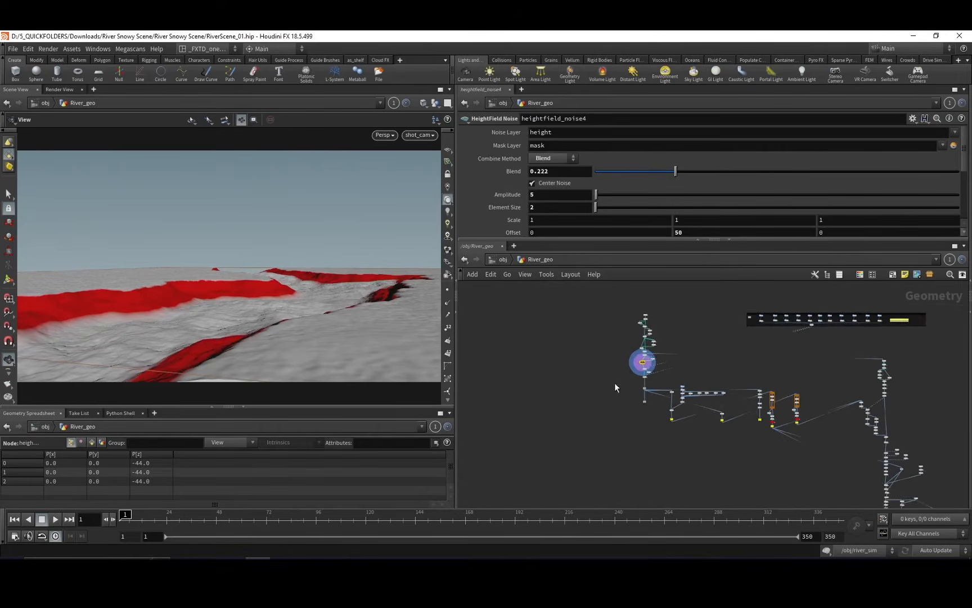
pyautogui.scroll(5, 717, 338)
pyautogui.moveTo(753, 322); pyautogui.dragTo(593, 383, button='middle')
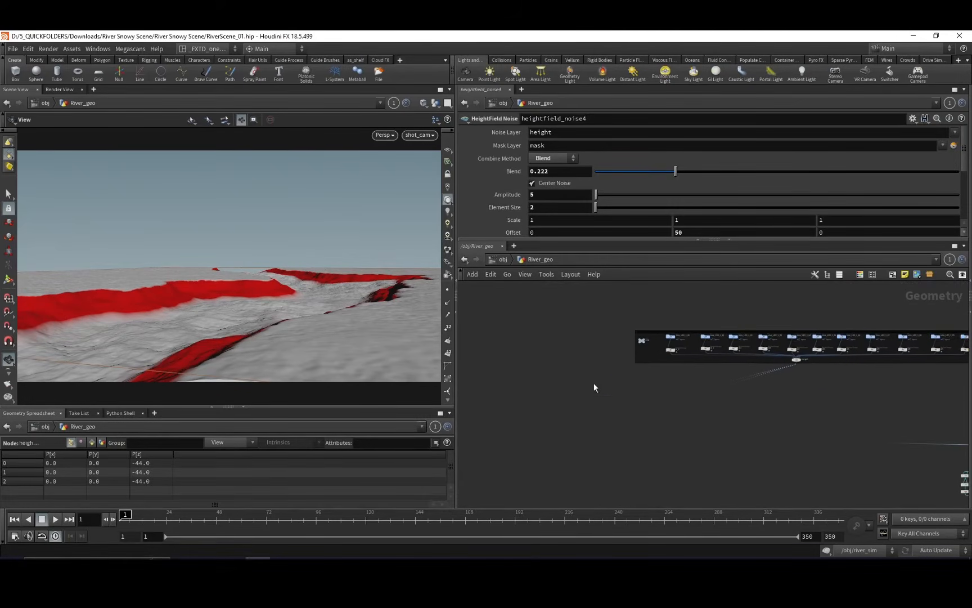
pyautogui.scroll(7, 622, 323)
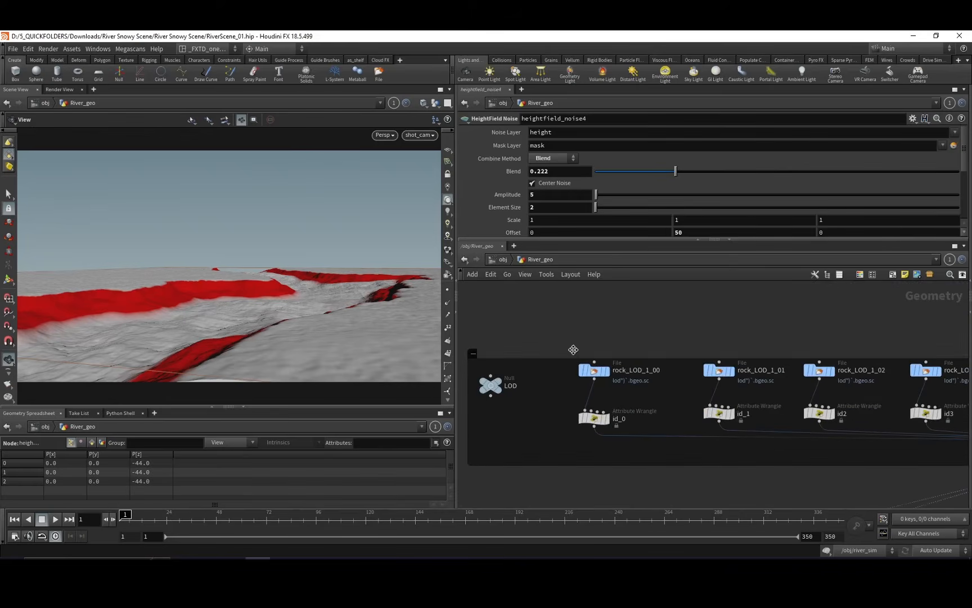
pyautogui.moveTo(562, 379)
pyautogui.mouseDown(button='middle')
pyautogui.moveTo(548, 370)
pyautogui.moveTo(594, 380)
pyautogui.moveTo(577, 380)
pyautogui.mouseUp(button='middle')
pyautogui.click(609, 359)
pyautogui.moveTo(675, 376); pyautogui.dragTo(626, 375, button='middle')
pyautogui.click(683, 356)
pyautogui.moveTo(750, 377); pyautogui.dragTo(695, 371, button='middle')
pyautogui.click(730, 347)
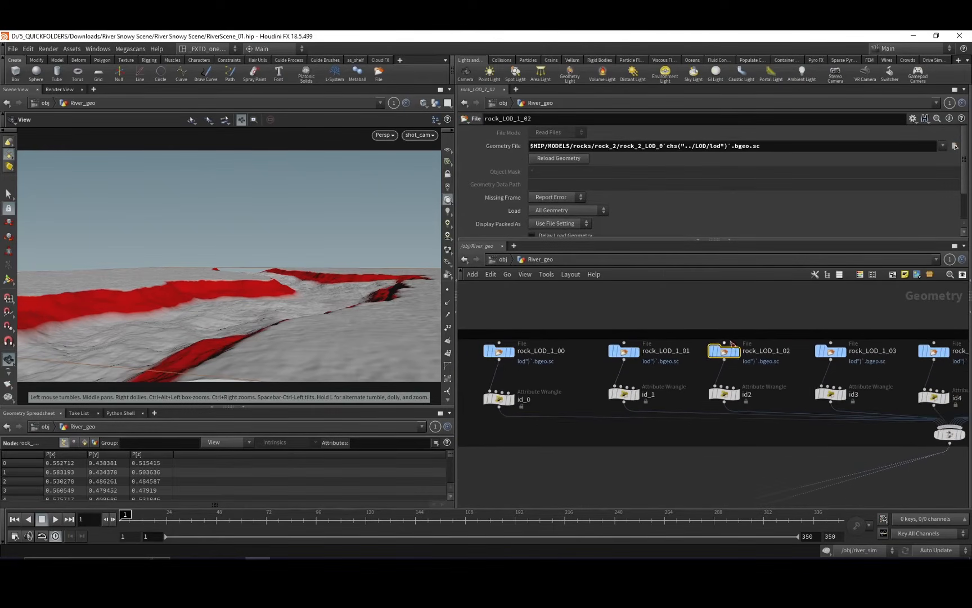
# Look through the remaining rock file nodes feeding merge1, and show the parameters of the LOD null.
pyautogui.moveTo(769, 371); pyautogui.dragTo(597, 360, button='middle')
pyautogui.moveTo(794, 348); pyautogui.dragTo(574, 343, button='middle')
pyautogui.moveTo(681, 366); pyautogui.dragTo(642, 370, button='middle')
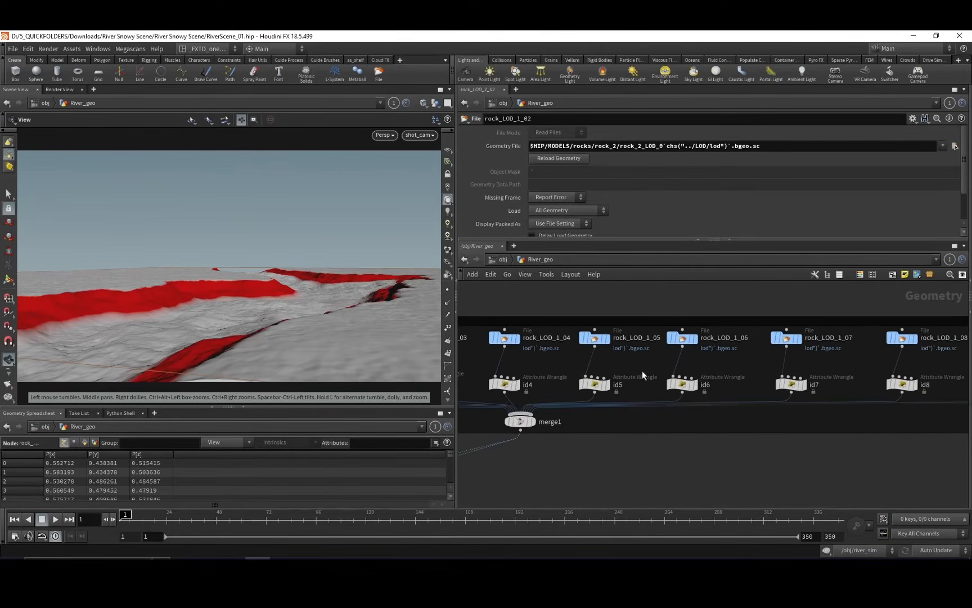
pyautogui.moveTo(772, 356); pyautogui.dragTo(768, 331, button='middle')
pyautogui.moveTo(600, 346); pyautogui.dragTo(767, 353, button='middle')
pyautogui.moveTo(601, 349); pyautogui.dragTo(786, 334, button='middle')
pyautogui.moveTo(600, 352); pyautogui.dragTo(627, 345)
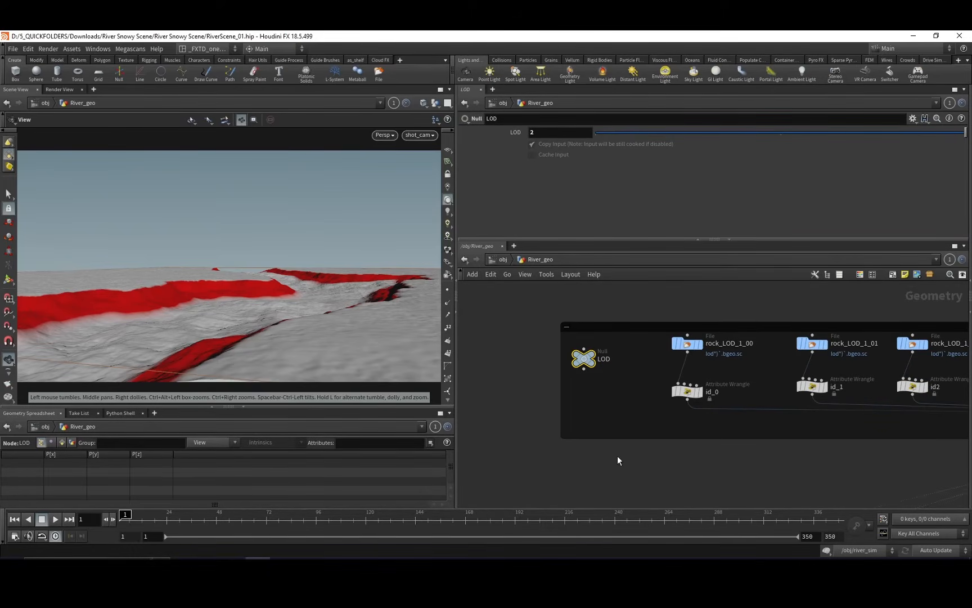
pyautogui.moveTo(618, 455); pyautogui.dragTo(604, 431, button='middle')
# Select and display heightfield_scatter1 to inspect the rocks_big scattering on the riverbed.
pyautogui.scroll(-3, 611, 436)
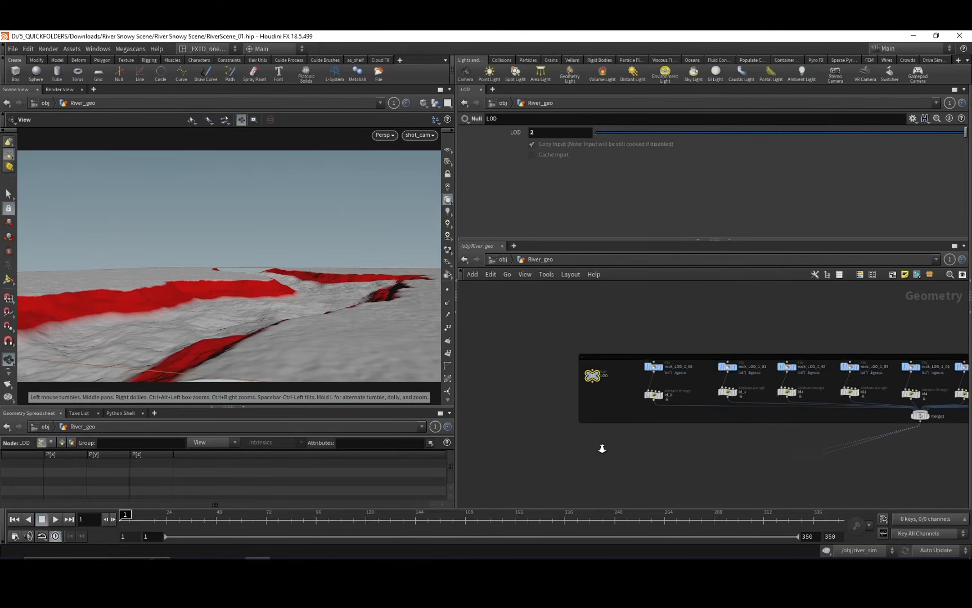
pyautogui.moveTo(671, 452); pyautogui.dragTo(824, 321, button='middle')
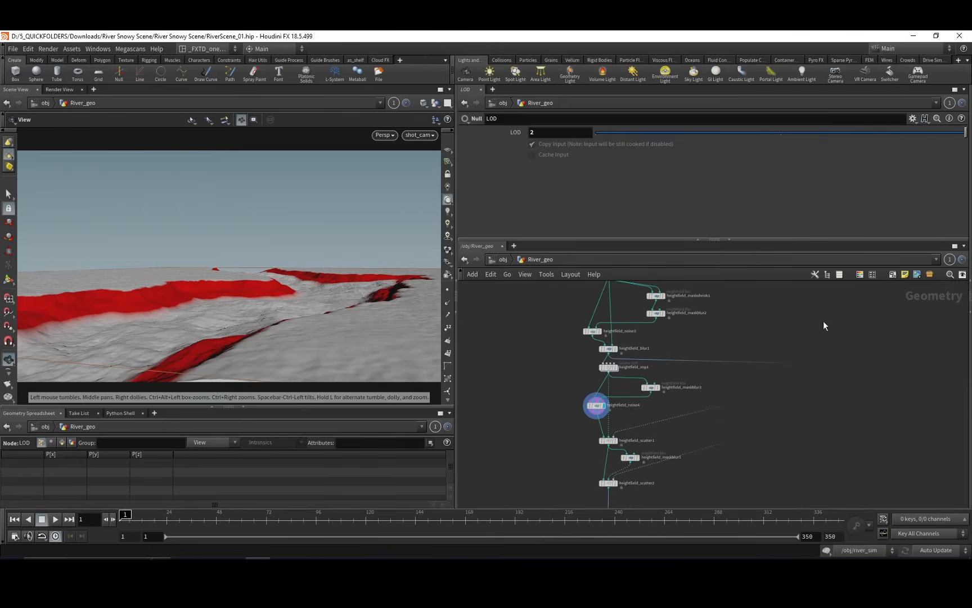
pyautogui.moveTo(582, 432); pyautogui.dragTo(508, 393, button='middle')
pyautogui.click(533, 377)
pyautogui.click(544, 377)
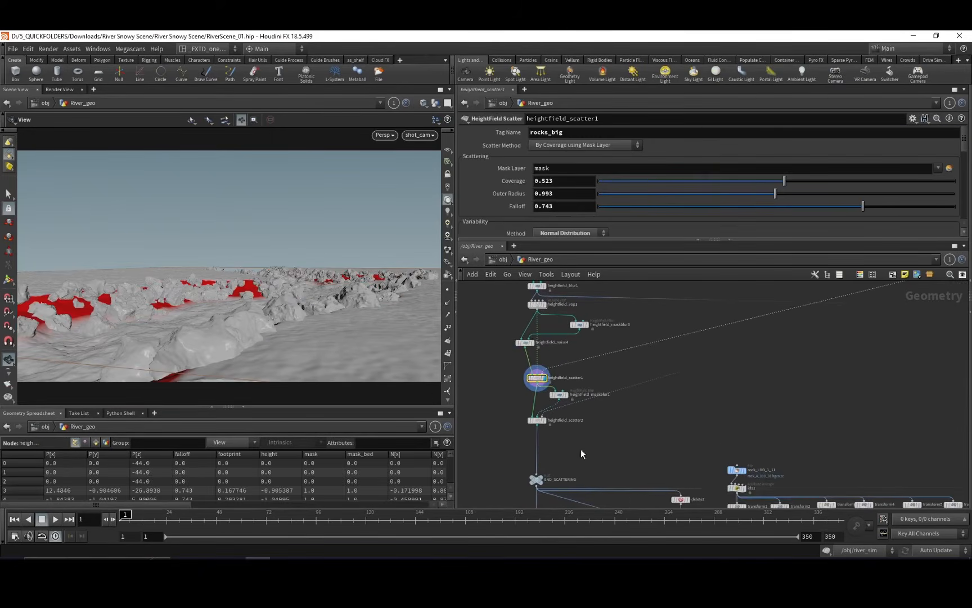
# Select and display heightfield_scatter2 to inspect how rocks_little is added to the scattering.
pyautogui.moveTo(543, 451); pyautogui.dragTo(546, 427, button='middle')
pyautogui.click(543, 397)
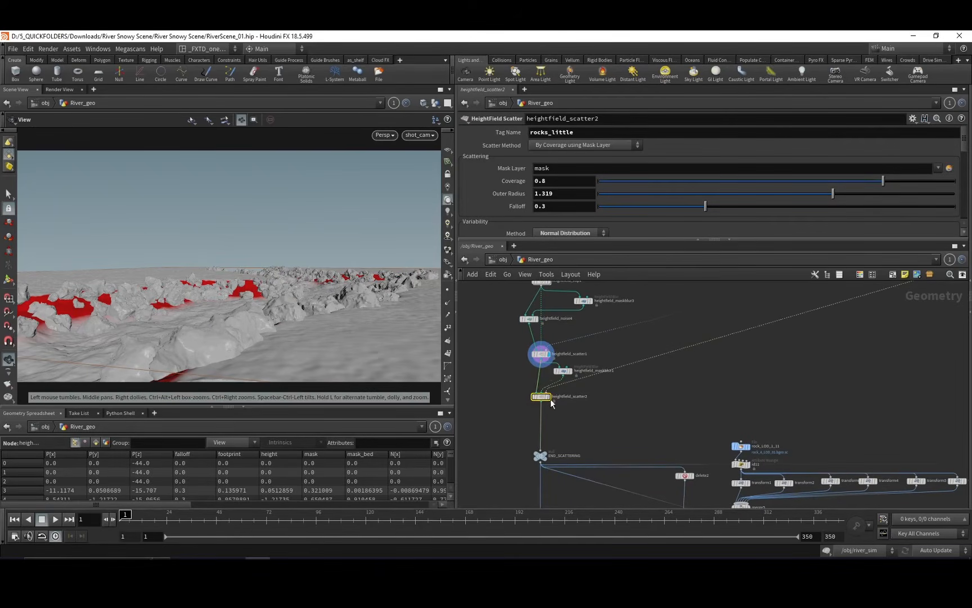
pyautogui.click(548, 397)
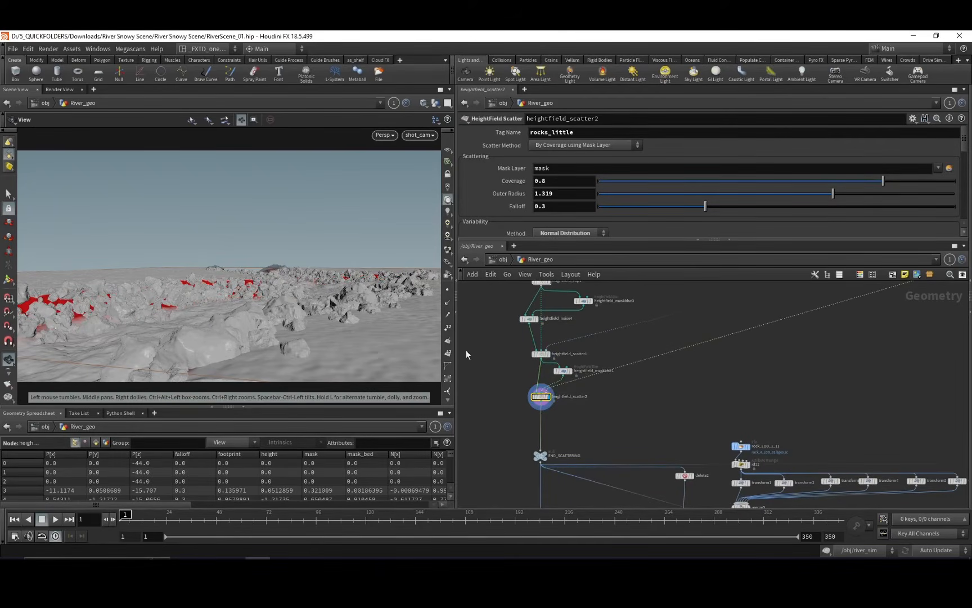
pyautogui.moveTo(629, 411); pyautogui.dragTo(701, 392, button='middle')
pyautogui.moveTo(533, 405); pyautogui.dragTo(567, 378)
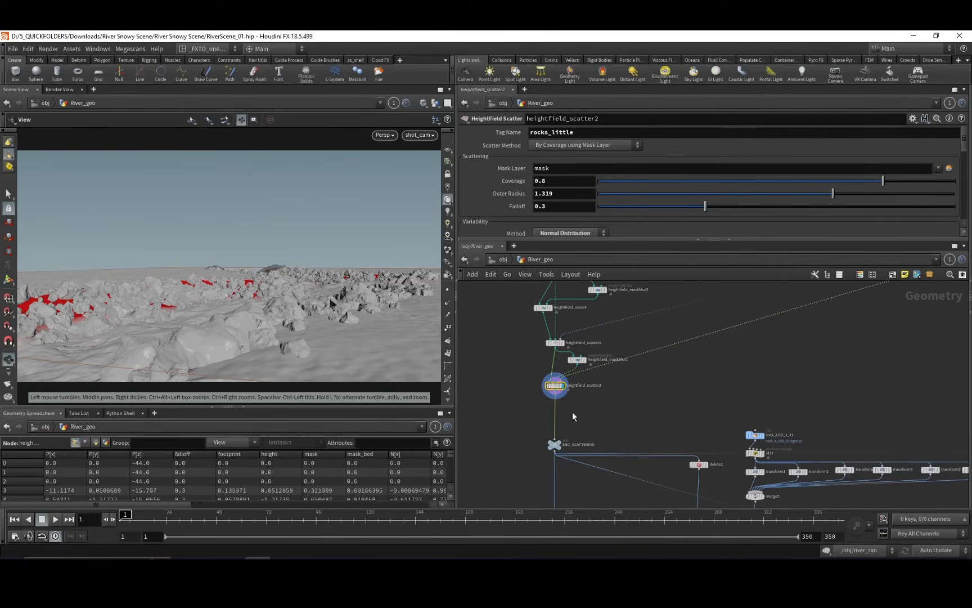
# Inspect the rock_LOD_1_11 file node, and display the node feeding OUT_ROCKS_BIG to view only the big rocks.
pyautogui.moveTo(573, 413); pyautogui.dragTo(521, 386, button='middle')
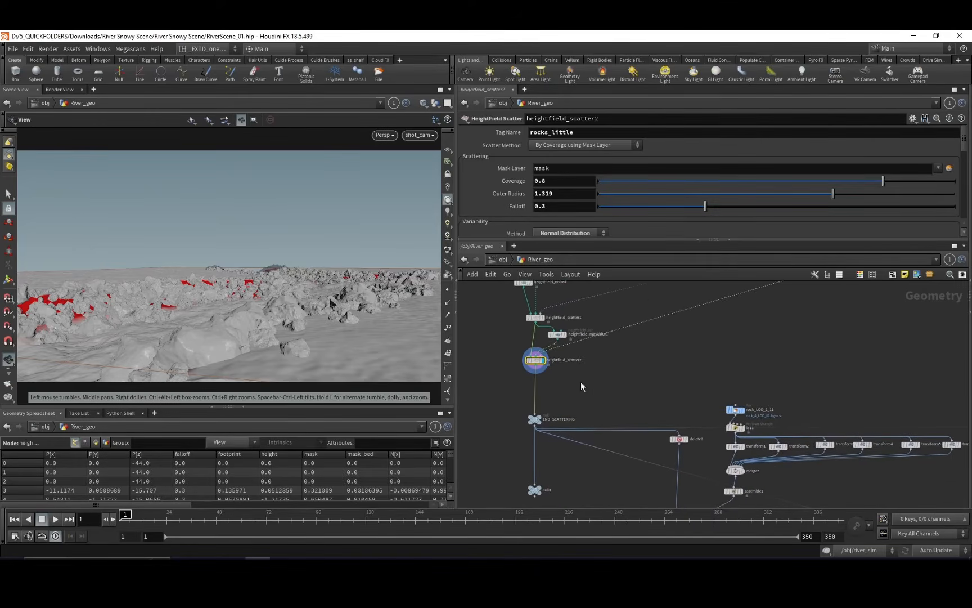
pyautogui.moveTo(580, 381)
pyautogui.mouseDown(button='middle')
pyautogui.moveTo(585, 362)
pyautogui.moveTo(567, 336)
pyautogui.moveTo(590, 323)
pyautogui.moveTo(546, 325)
pyautogui.moveTo(570, 351)
pyautogui.moveTo(577, 379)
pyautogui.moveTo(565, 386)
pyautogui.moveTo(567, 418)
pyautogui.moveTo(595, 420)
pyautogui.moveTo(593, 394)
pyautogui.mouseUp(button='middle')
pyautogui.click(607, 341)
pyautogui.click(614, 342)
pyautogui.click(552, 426)
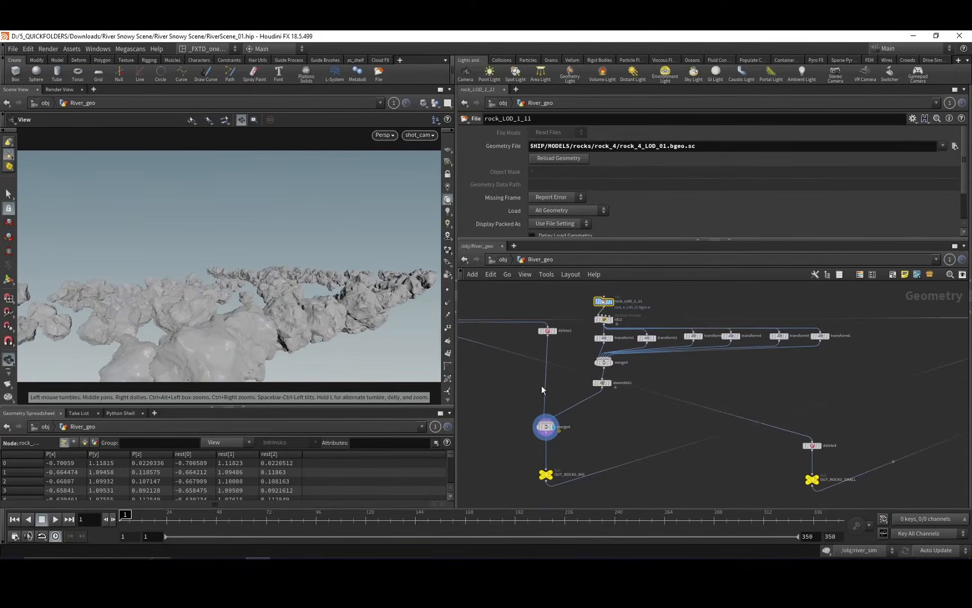
# Display the assemble node below the rock transforms to view the additional hand-placed rocks on their own.
pyautogui.moveTo(507, 381); pyautogui.dragTo(578, 337, button='middle')
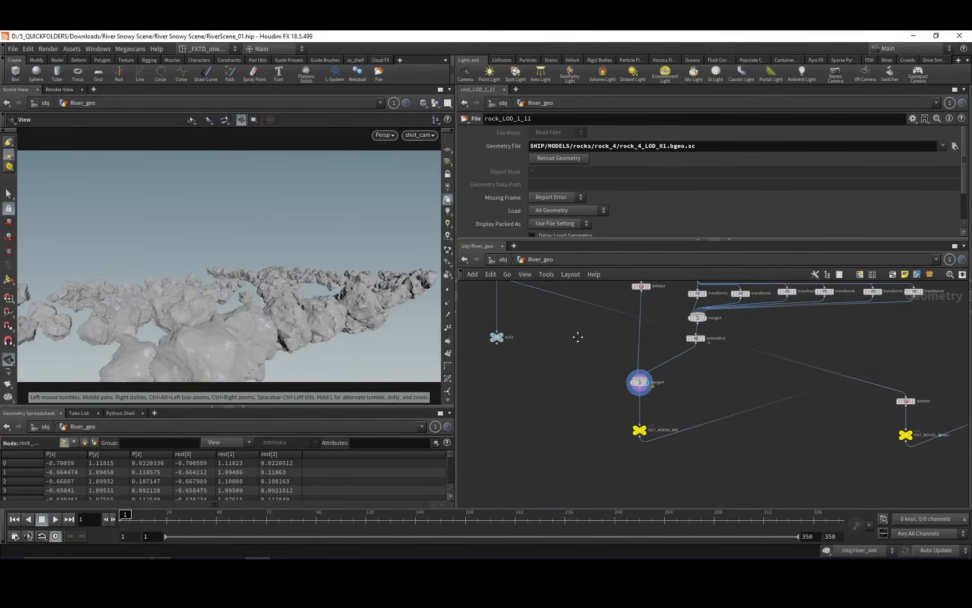
pyautogui.moveTo(699, 399); pyautogui.dragTo(681, 433, button='middle')
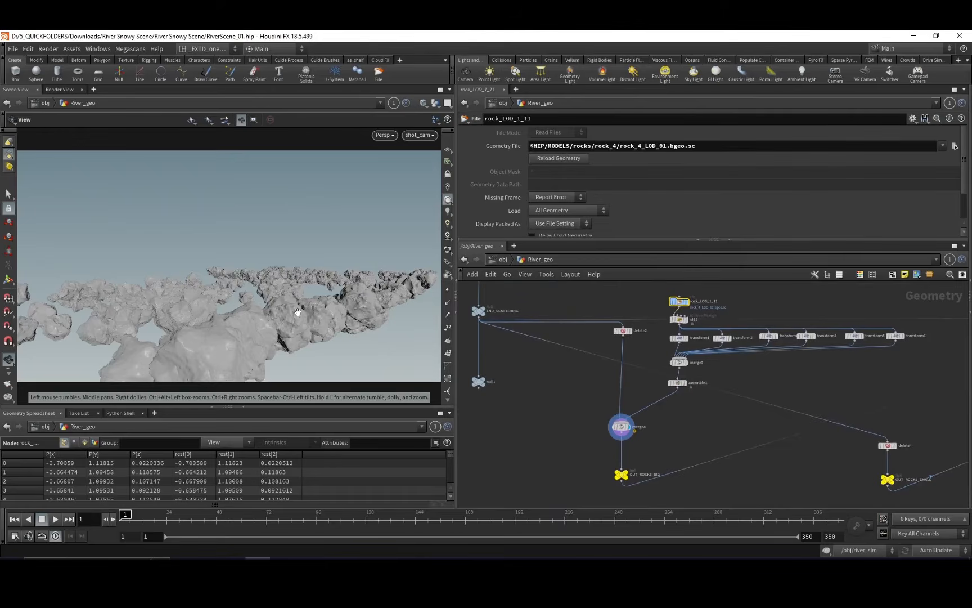
pyautogui.click(682, 383)
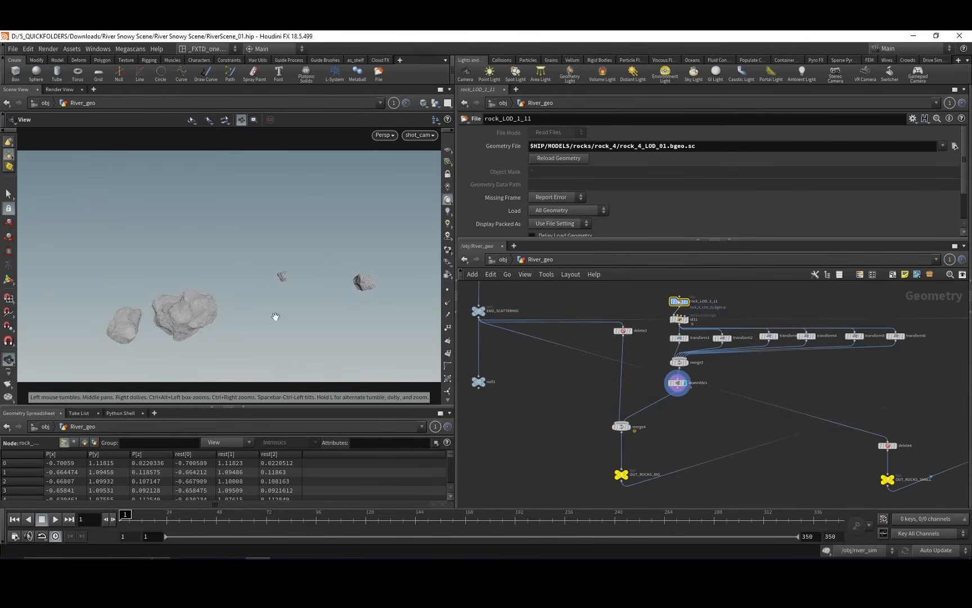
# Display OUT_RIVER_BED to examine the heightfield converted to riverbed geometry beside the rock proxy branches.
pyautogui.moveTo(632, 389); pyautogui.dragTo(569, 375, button='middle')
pyautogui.moveTo(687, 417); pyautogui.dragTo(597, 388, button='middle')
pyautogui.moveTo(683, 423)
pyautogui.mouseDown(button='middle')
pyautogui.moveTo(608, 417)
pyautogui.moveTo(594, 395)
pyautogui.mouseUp(button='middle')
pyautogui.moveTo(726, 333)
pyautogui.mouseDown(button='middle')
pyautogui.moveTo(647, 380)
pyautogui.moveTo(635, 399)
pyautogui.mouseUp(button='middle')
pyautogui.moveTo(680, 436)
pyautogui.mouseDown(button='middle')
pyautogui.moveTo(657, 377)
pyautogui.moveTo(649, 453)
pyautogui.moveTo(663, 417)
pyautogui.moveTo(593, 421)
pyautogui.moveTo(634, 449)
pyautogui.moveTo(595, 446)
pyautogui.moveTo(670, 393)
pyautogui.moveTo(568, 417)
pyautogui.moveTo(514, 400)
pyautogui.mouseUp(button='middle')
pyautogui.click(619, 418)
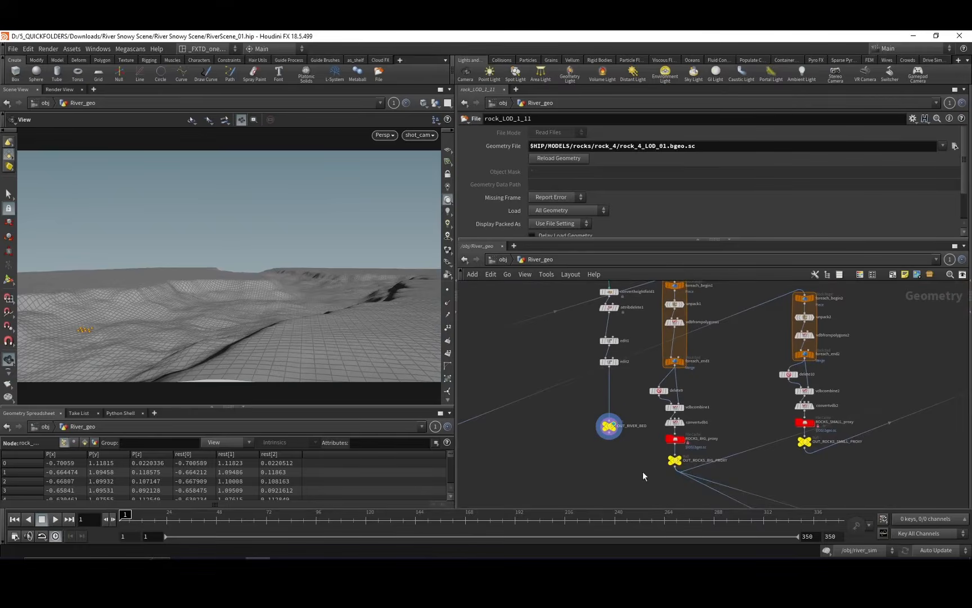
pyautogui.moveTo(579, 394)
pyautogui.mouseDown(button='middle')
pyautogui.moveTo(634, 405)
pyautogui.moveTo(619, 434)
pyautogui.moveTo(566, 403)
pyautogui.moveTo(586, 382)
pyautogui.moveTo(560, 360)
pyautogui.moveTo(534, 306)
pyautogui.mouseUp(button='middle')
pyautogui.moveTo(613, 415); pyautogui.dragTo(666, 371, button='middle')
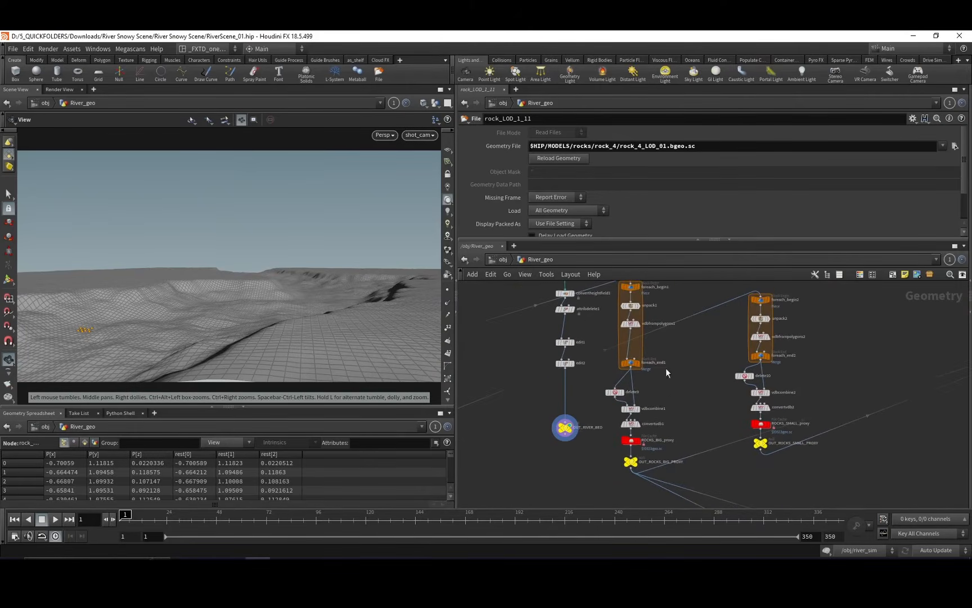
# Select and display the ROCKS_BIG_proxy file cache, and examine the for-each and VDB nodes that build it.
pyautogui.click(635, 441)
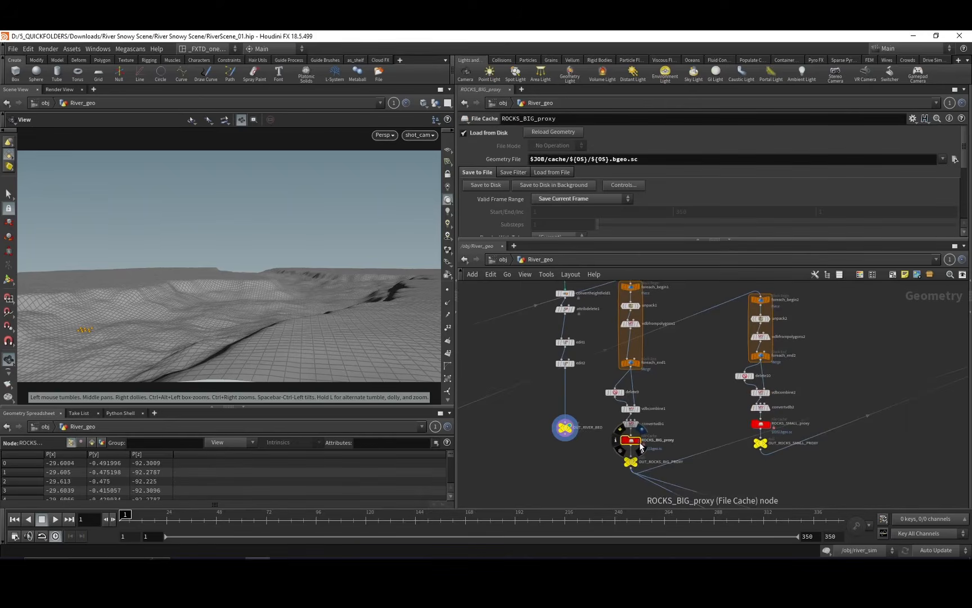
pyautogui.click(641, 446)
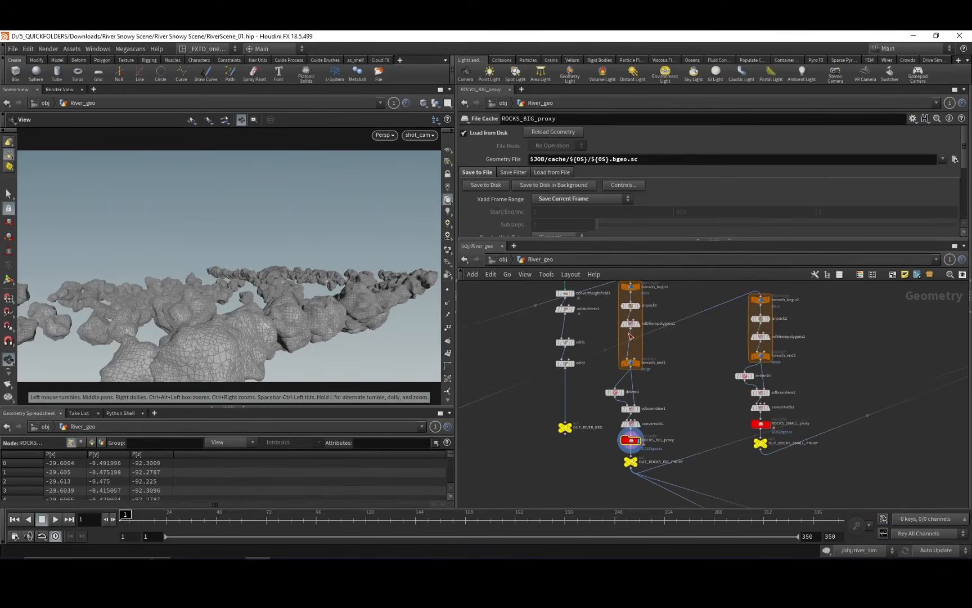
pyautogui.moveTo(630, 336); pyautogui.dragTo(609, 376, button='middle')
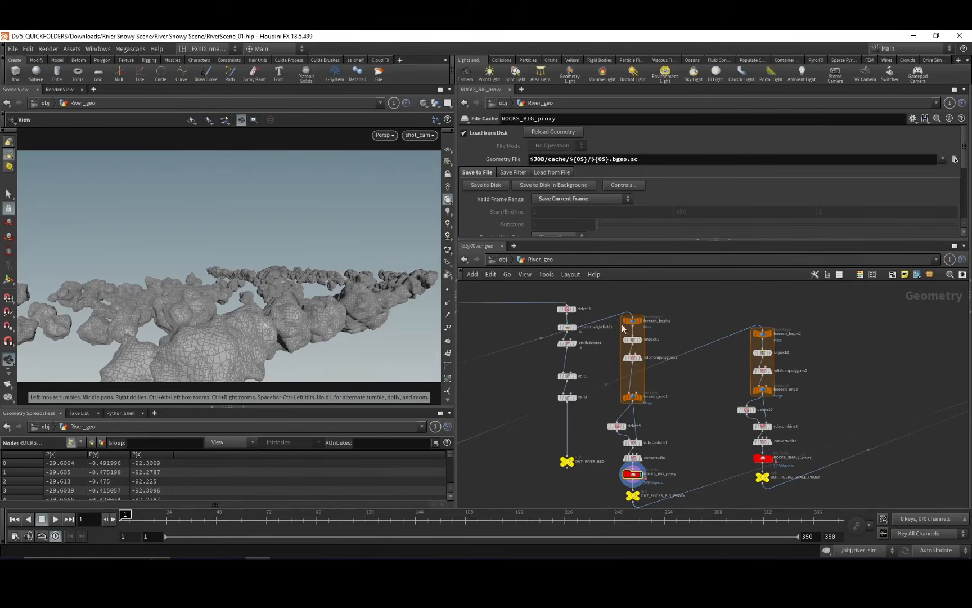
pyautogui.moveTo(640, 363); pyautogui.dragTo(659, 354, button='middle')
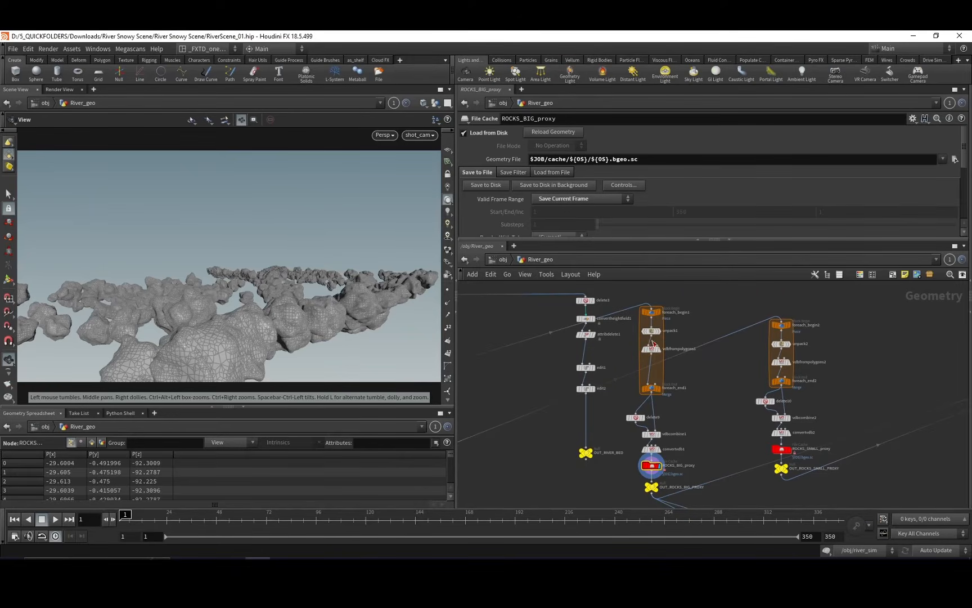
pyautogui.moveTo(657, 364)
pyautogui.moveTo(630, 436); pyautogui.dragTo(626, 405, button='middle')
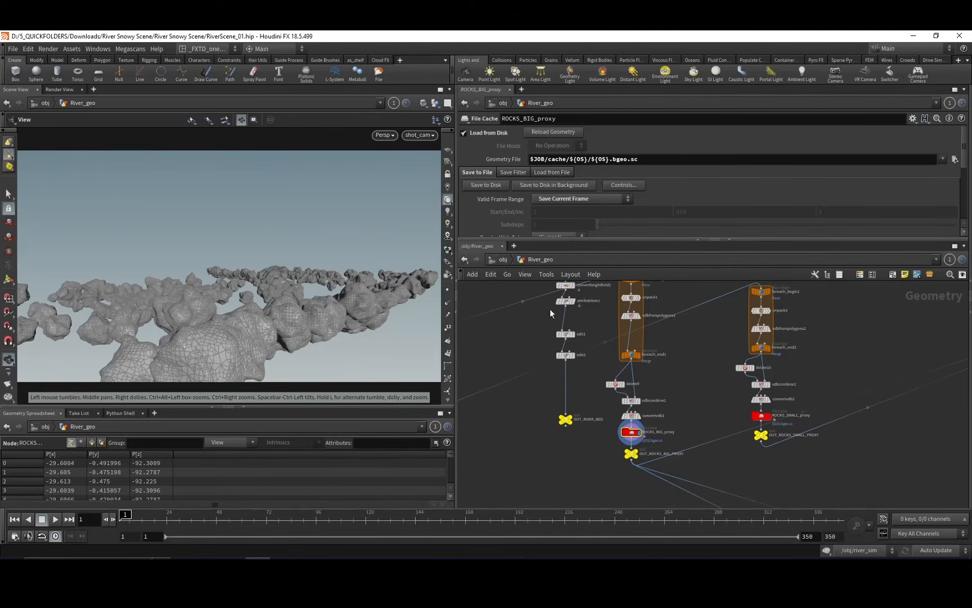
# Display the merge node that combines the big and small rock proxies, and view the rocks from above.
pyautogui.moveTo(657, 388); pyautogui.dragTo(588, 410, button='middle')
pyautogui.moveTo(638, 433); pyautogui.dragTo(581, 389, button='middle')
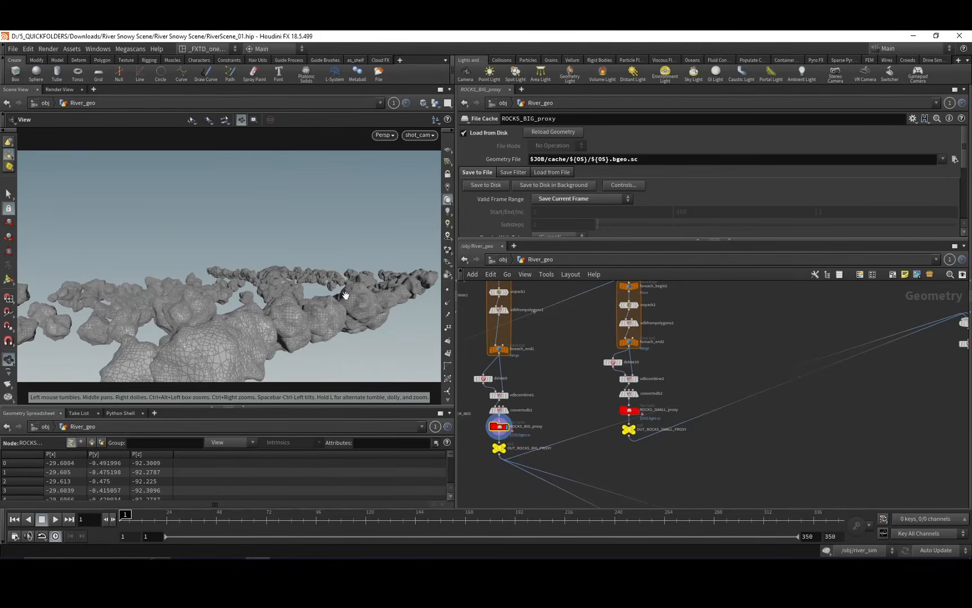
pyautogui.moveTo(602, 419); pyautogui.dragTo(549, 372, button='middle')
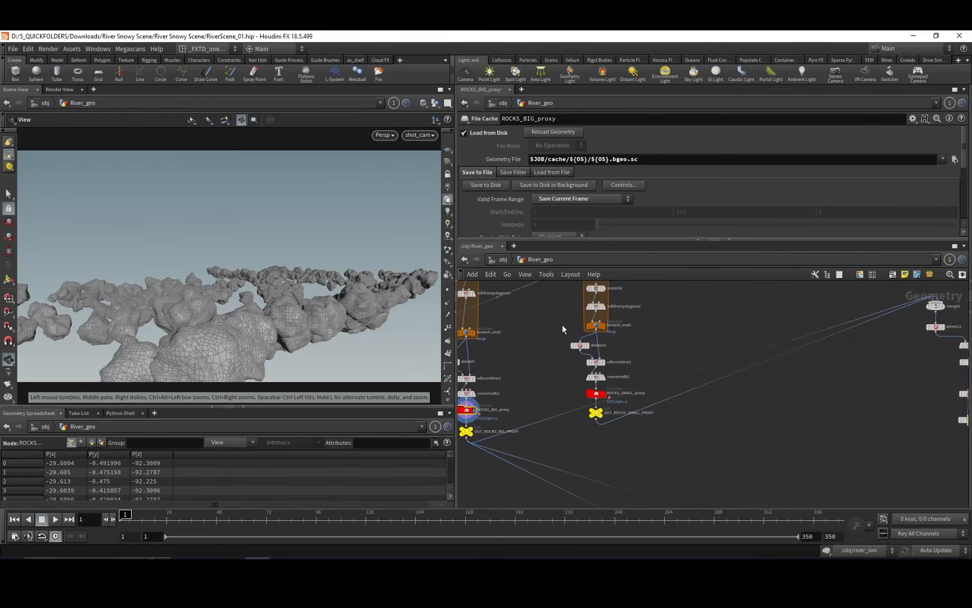
pyautogui.moveTo(592, 428); pyautogui.dragTo(540, 403, button='middle')
pyautogui.moveTo(779, 330); pyautogui.dragTo(652, 383, button='middle')
pyautogui.moveTo(705, 393); pyautogui.dragTo(645, 406, button='middle')
pyautogui.click(703, 346)
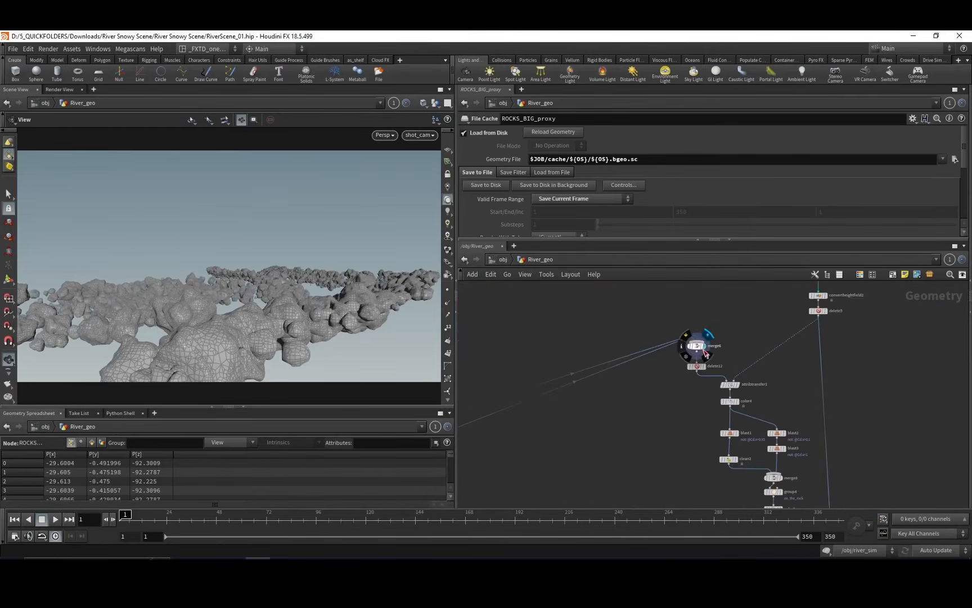
pyautogui.moveTo(324, 343); pyautogui.dragTo(314, 256)
# Select and display delete12 to inspect the normal-based removal of downward-facing rock polygons from below.
pyautogui.moveTo(662, 421); pyautogui.dragTo(584, 421, button='middle')
pyautogui.click(624, 364)
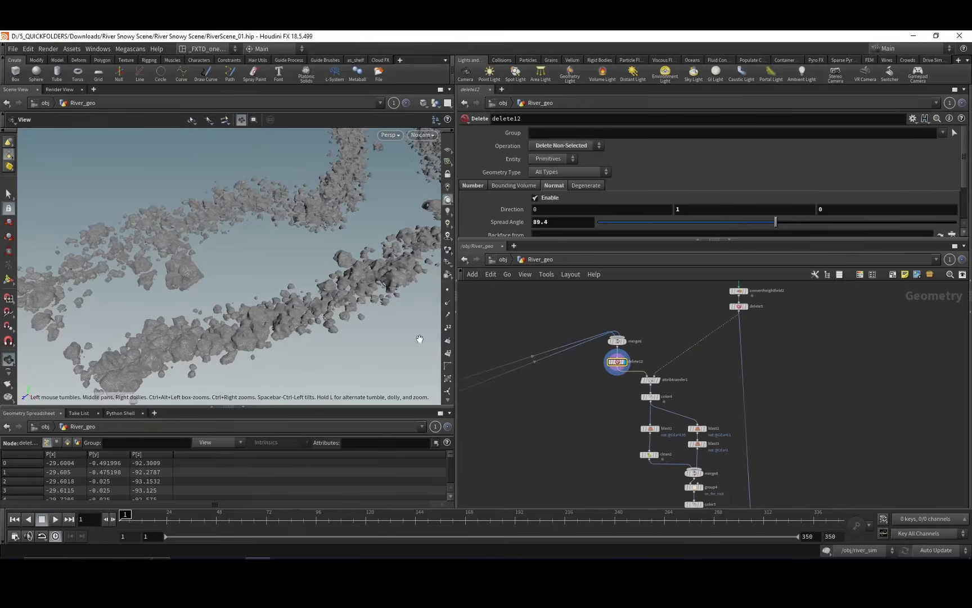
pyautogui.moveTo(326, 313); pyautogui.dragTo(333, 247)
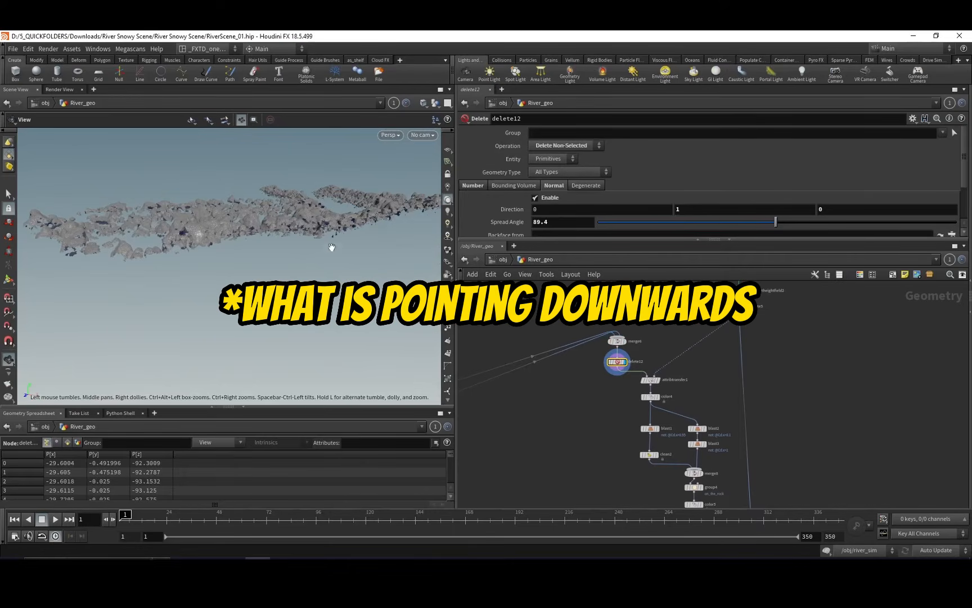
# Inspect heightfield_vop2 at the start of the second heightfield branch, and display the chain down to its resample node.
pyautogui.moveTo(585, 441); pyautogui.dragTo(601, 334, button='middle')
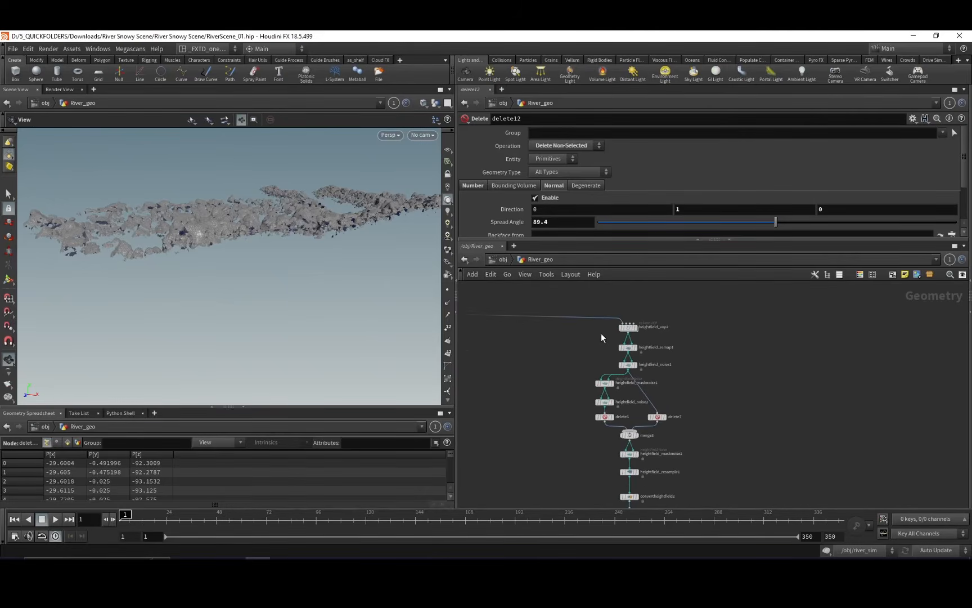
pyautogui.moveTo(600, 338); pyautogui.dragTo(638, 316)
pyautogui.click(637, 327)
pyautogui.moveTo(681, 380); pyautogui.dragTo(696, 315, button='middle')
pyautogui.click(633, 347)
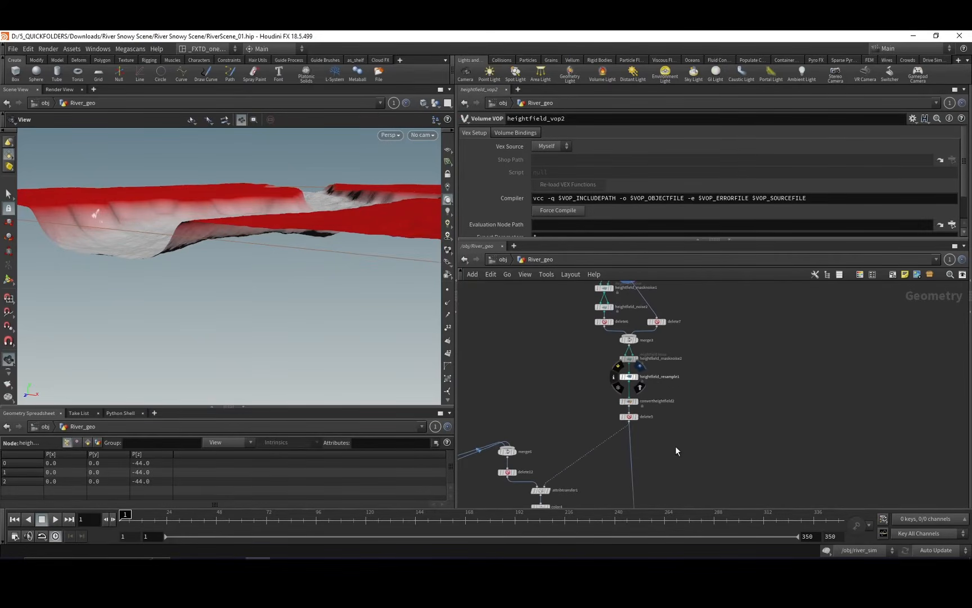
# Display delete5 after the heightfield conversion and view the remaining upper bank terrain.
pyautogui.click(637, 417)
pyautogui.moveTo(575, 366); pyautogui.dragTo(626, 390, button='middle')
pyautogui.moveTo(290, 243); pyautogui.dragTo(309, 248)
# Add a Merge node beside delete5 that combines null1 with the delete5 bank terrain.
pyautogui.moveTo(596, 476); pyautogui.dragTo(593, 366, button='middle')
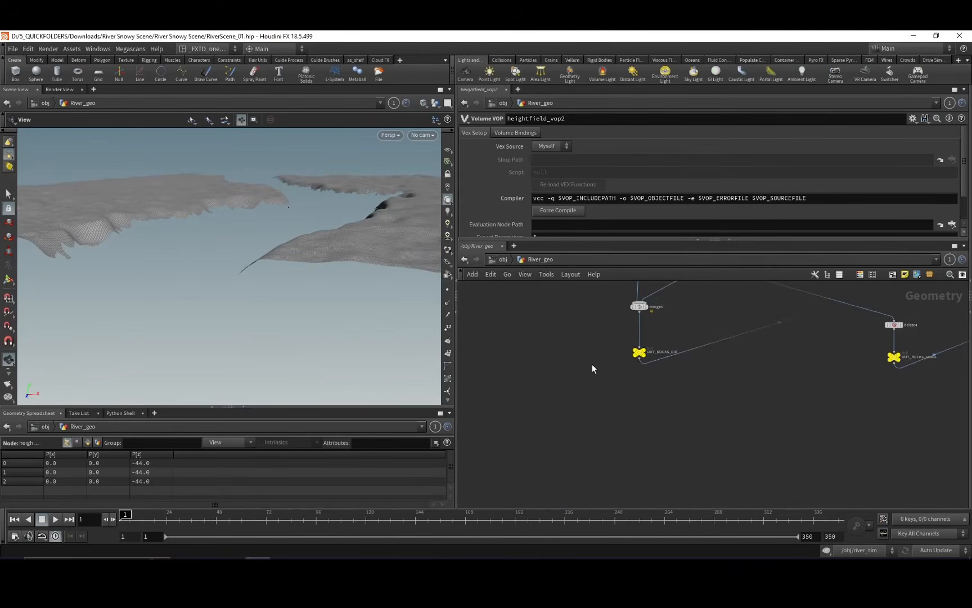
pyautogui.moveTo(543, 324); pyautogui.dragTo(584, 407, button='middle')
pyautogui.click(542, 351)
pyautogui.scroll(-5, 624, 397)
pyautogui.scroll(-2, 805, 406)
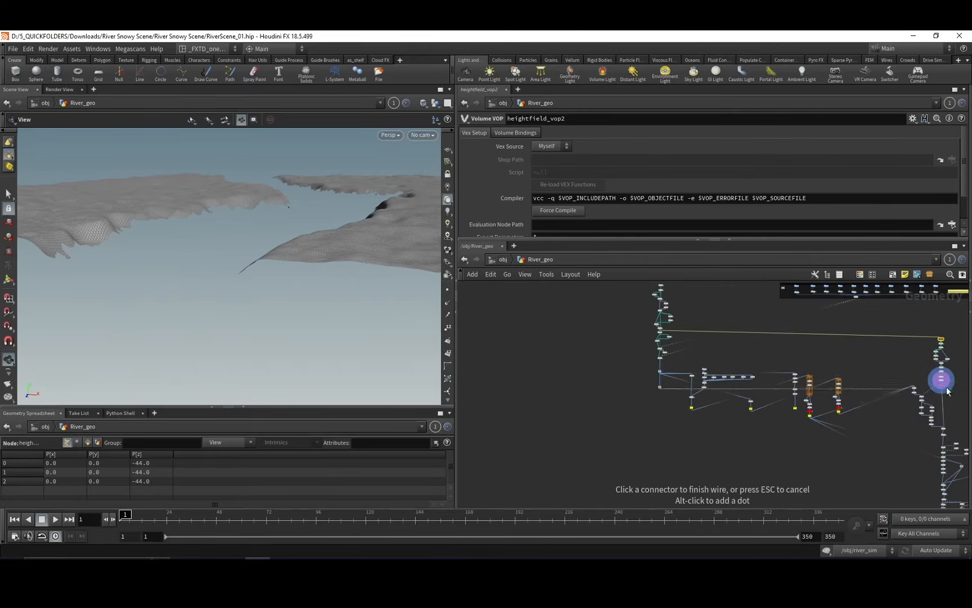
pyautogui.moveTo(942, 389); pyautogui.dragTo(635, 395, button='middle')
pyautogui.scroll(5, 635, 395)
pyautogui.scroll(4, 658, 382)
pyautogui.press('Tab')
pyautogui.write('mer')
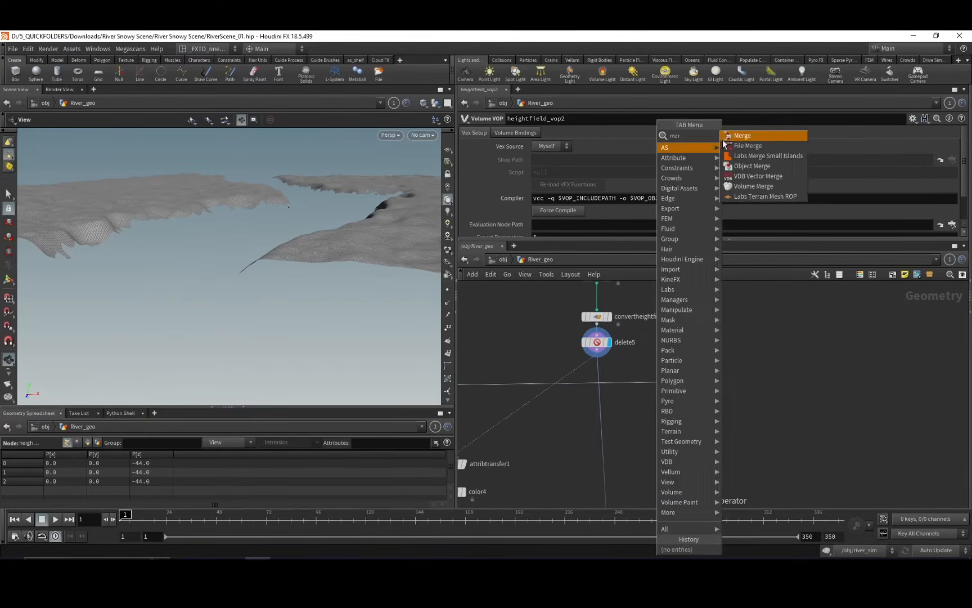
pyautogui.click(732, 135)
pyautogui.click(597, 351)
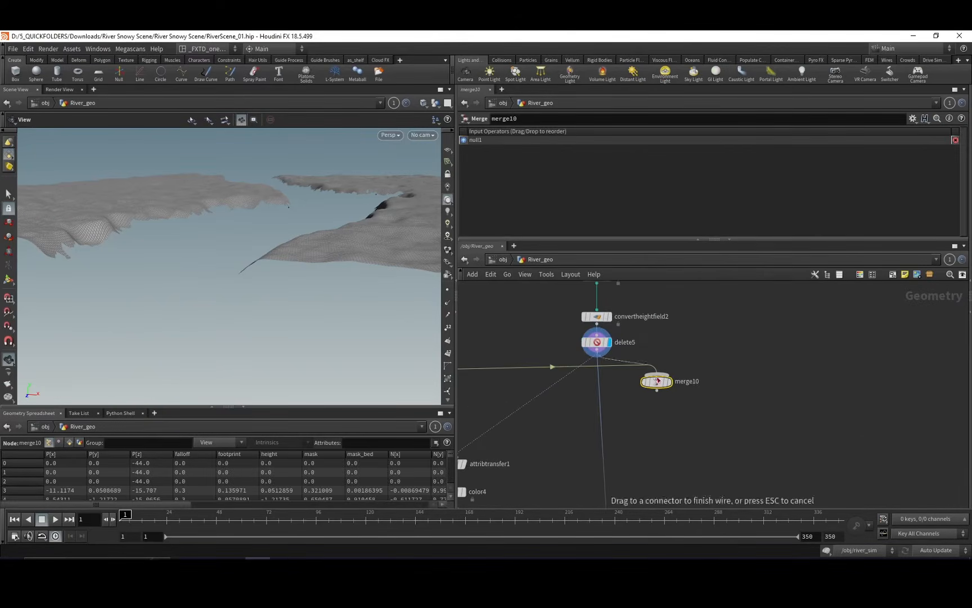
pyautogui.click(655, 376)
# Display merge10 and examine how the banks sit against the rocks and riverbed, reviewing the heightfield nodes above.
pyautogui.scroll(-5, 654, 389)
pyautogui.scroll(2, 669, 385)
pyautogui.click(659, 389)
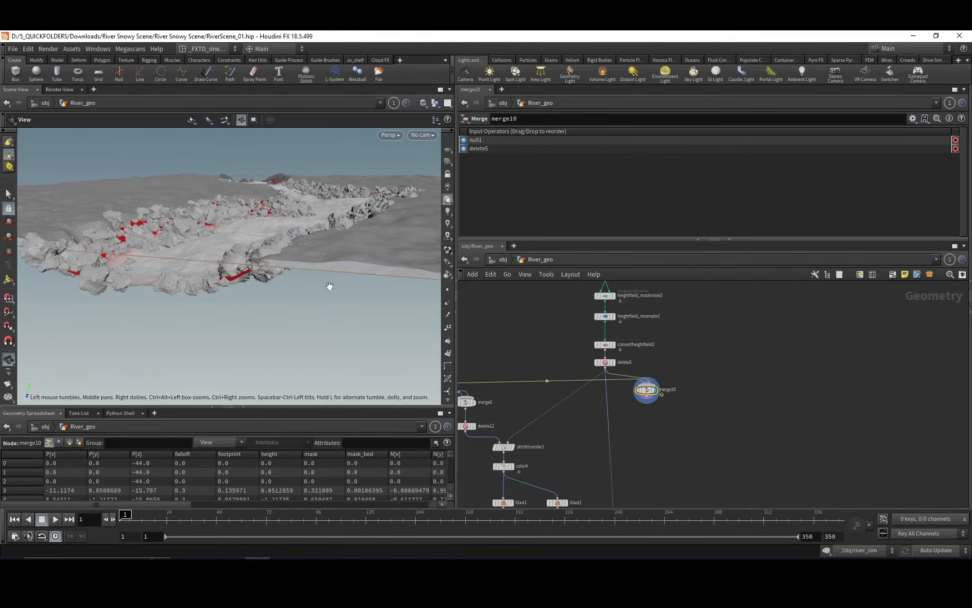
pyautogui.moveTo(310, 305); pyautogui.dragTo(293, 281)
pyautogui.moveTo(495, 297); pyautogui.dragTo(519, 403, button='middle')
pyautogui.moveTo(555, 314); pyautogui.dragTo(536, 364, button='middle')
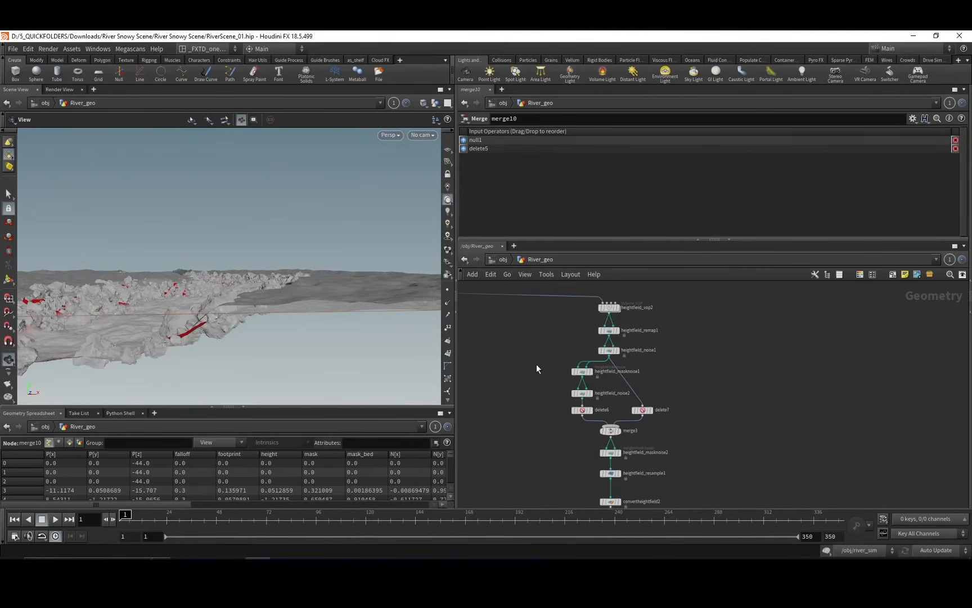
pyautogui.moveTo(590, 305)
pyautogui.mouseDown(button='middle')
pyautogui.moveTo(619, 327)
pyautogui.moveTo(604, 354)
pyautogui.moveTo(560, 342)
pyautogui.moveTo(594, 332)
pyautogui.moveTo(590, 310)
pyautogui.mouseUp(button='middle')
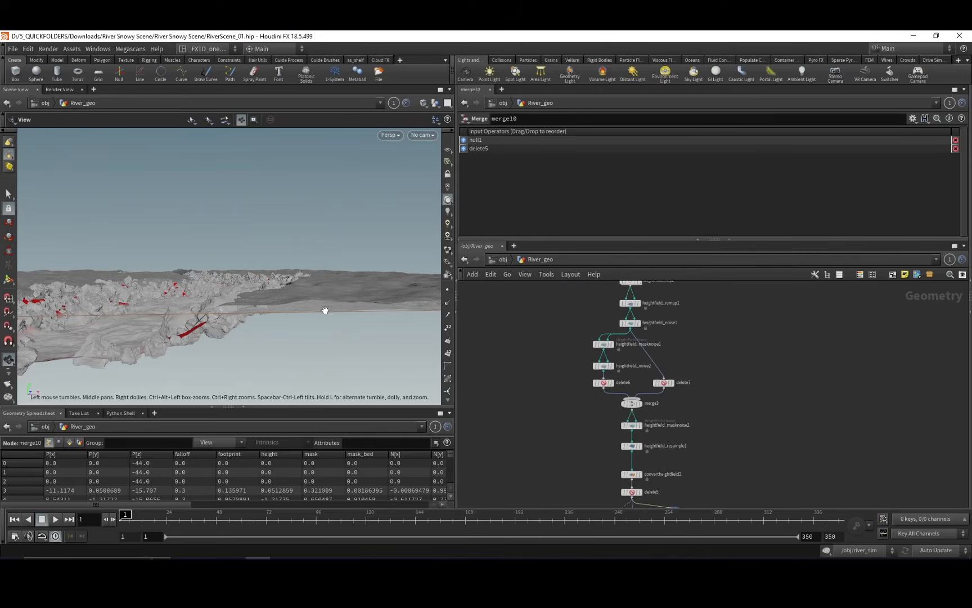
pyautogui.moveTo(340, 313); pyautogui.dragTo(334, 313)
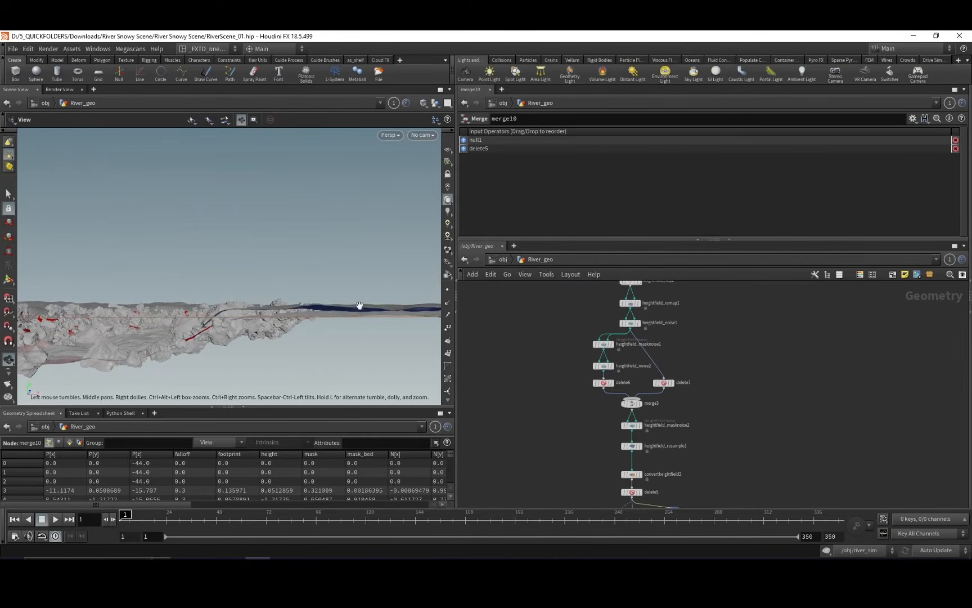
# Display attribtransfer1, and select and display color4 to examine the mask-based colouring of the rocks.
pyautogui.moveTo(577, 400)
pyautogui.mouseDown(button='middle')
pyautogui.moveTo(557, 377)
pyautogui.moveTo(558, 325)
pyautogui.mouseUp(button='middle')
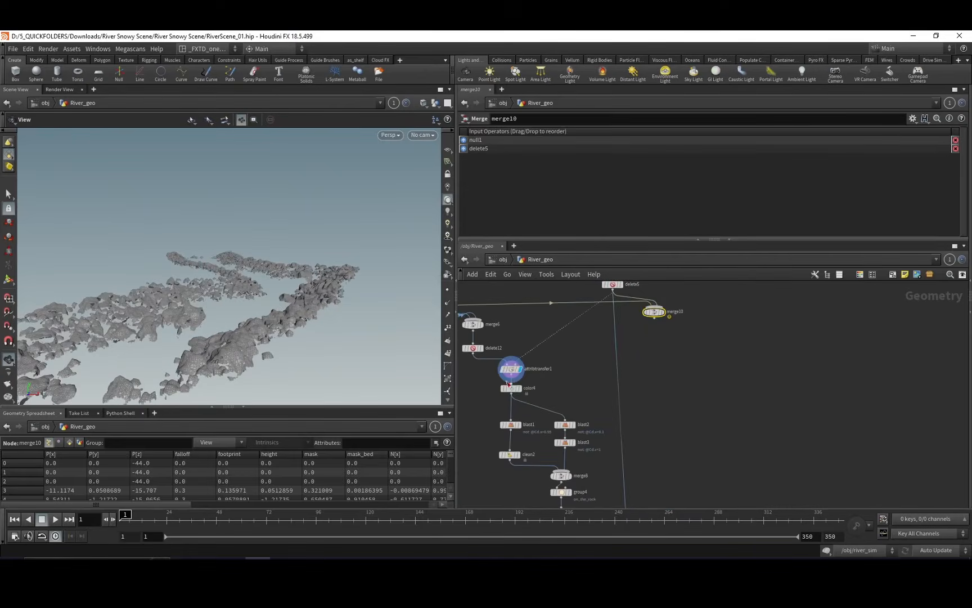
pyautogui.click(512, 369)
pyautogui.click(520, 389)
pyautogui.click(511, 389)
pyautogui.moveTo(345, 323); pyautogui.dragTo(187, 292)
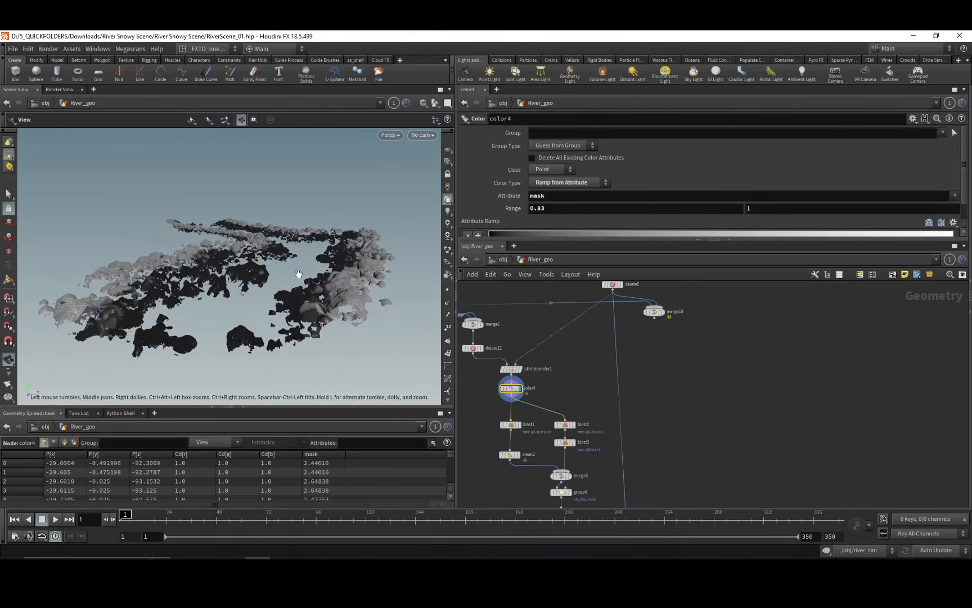
pyautogui.moveTo(301, 304); pyautogui.dragTo(310, 276, button='middle')
# Display merge8 to view the kept rock pieces from above, and inspect the set_general_pscale wrangle on the merged terrain.
pyautogui.moveTo(545, 441); pyautogui.dragTo(549, 366, button='middle')
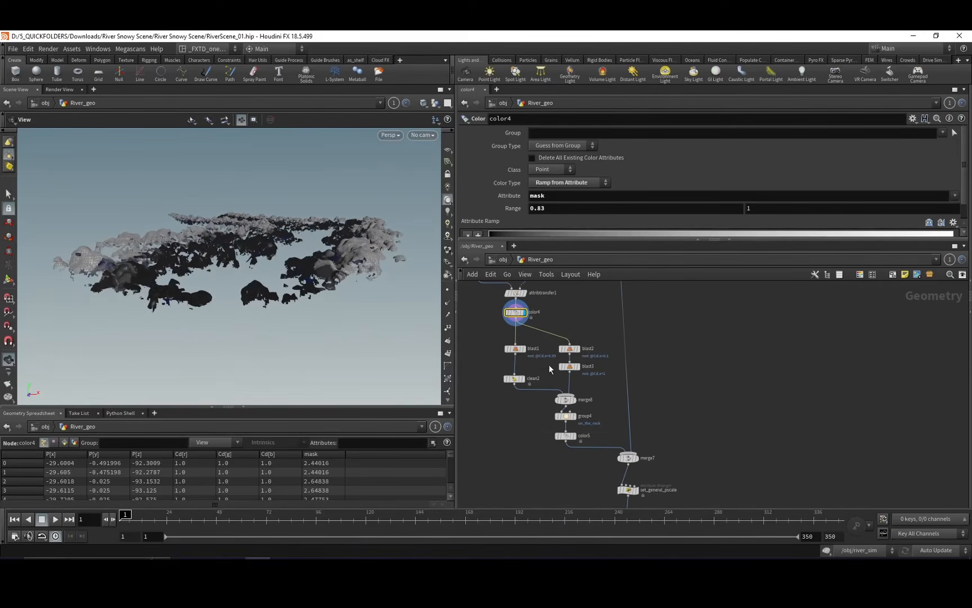
pyautogui.click(574, 399)
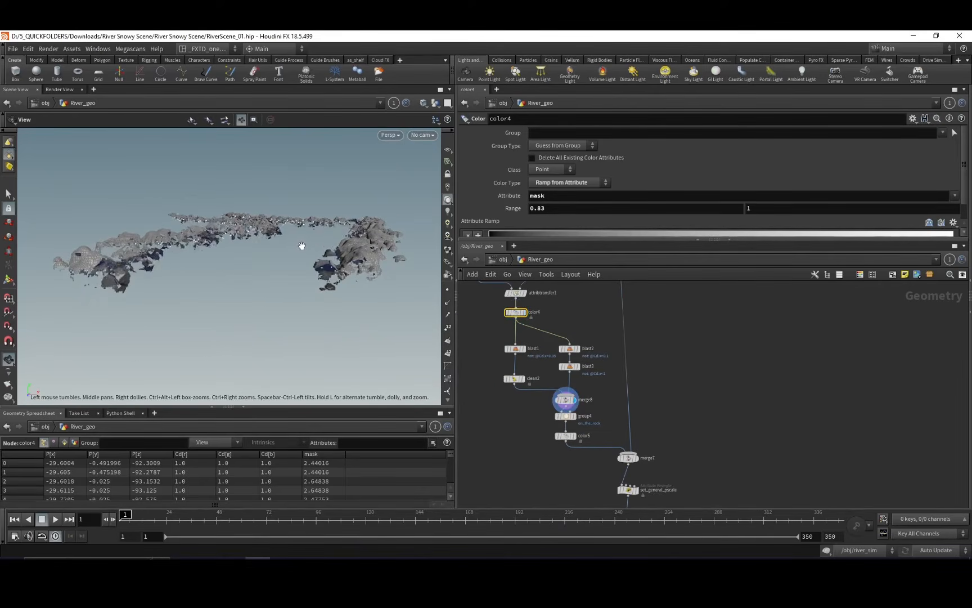
pyautogui.moveTo(302, 245); pyautogui.dragTo(189, 209)
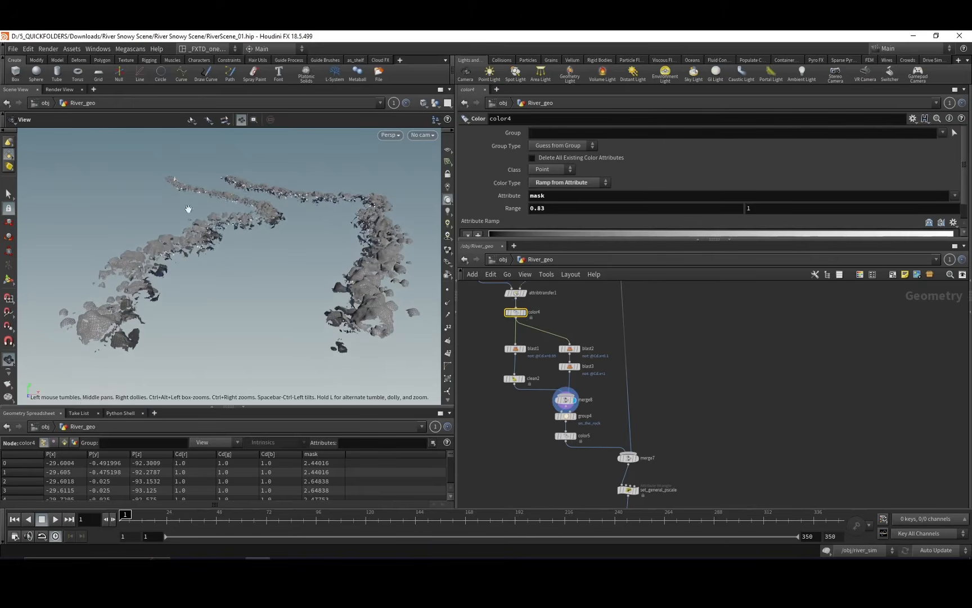
pyautogui.moveTo(554, 444); pyautogui.dragTo(531, 388, button='middle')
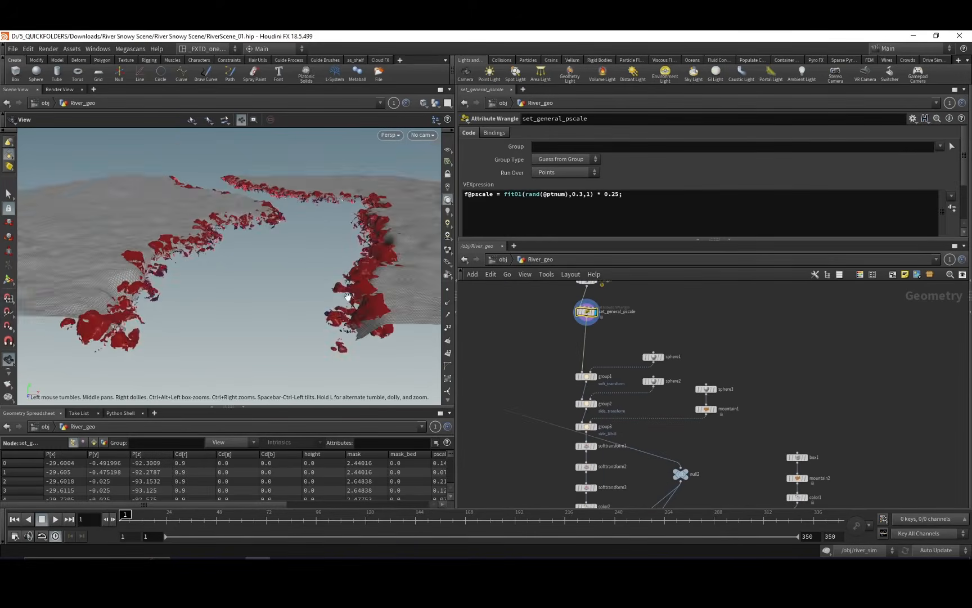
pyautogui.moveTo(349, 296); pyautogui.dragTo(296, 296)
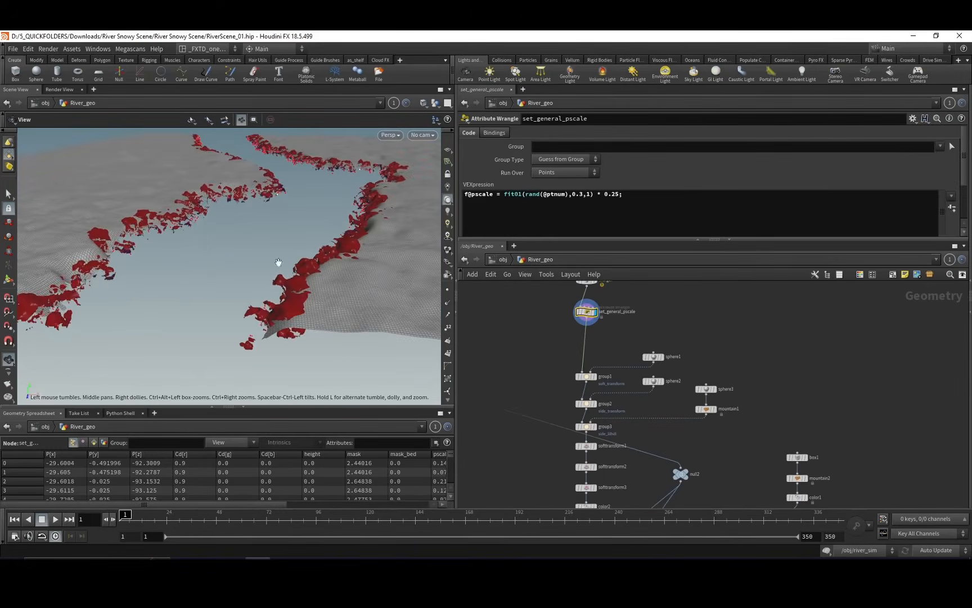
# Inspect the group1 node's soft_transform group, and display the chain of bounding-object groups down to group3.
pyautogui.moveTo(558, 373); pyautogui.dragTo(551, 358, button='middle')
pyautogui.click(580, 362)
pyautogui.click(590, 389)
pyautogui.moveTo(638, 410); pyautogui.dragTo(642, 369, button='middle')
pyautogui.click(591, 372)
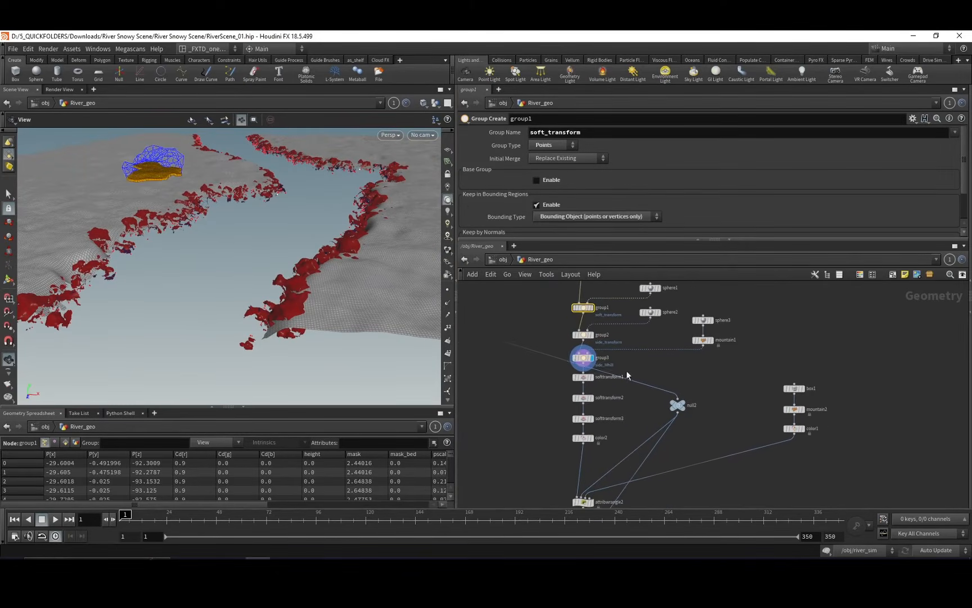
# Select and display softtransform1 to inspect the vertical offset applied to the soft_transform group.
pyautogui.moveTo(566, 380); pyautogui.dragTo(555, 358, button='middle')
pyautogui.click(578, 373)
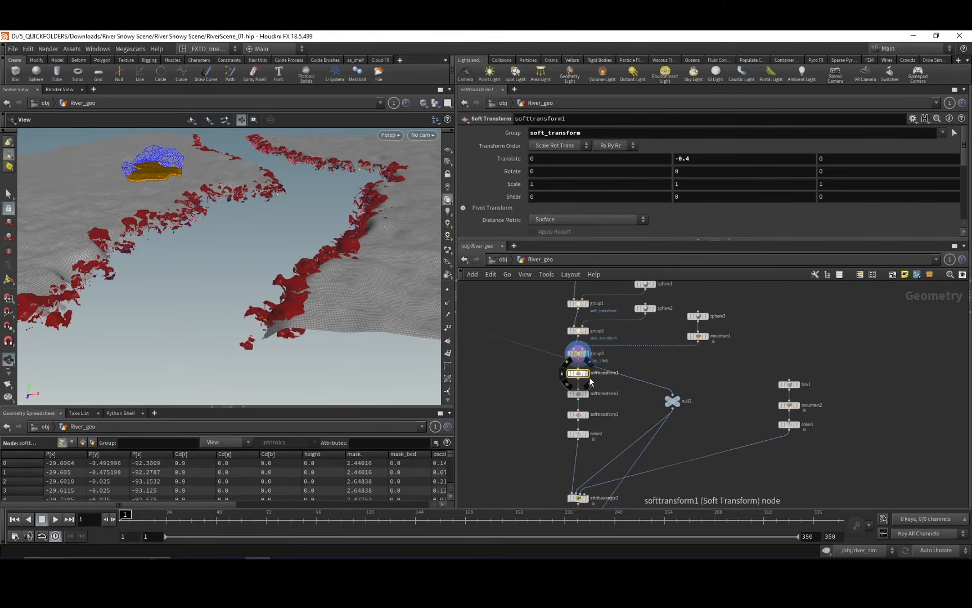
pyautogui.click(587, 371)
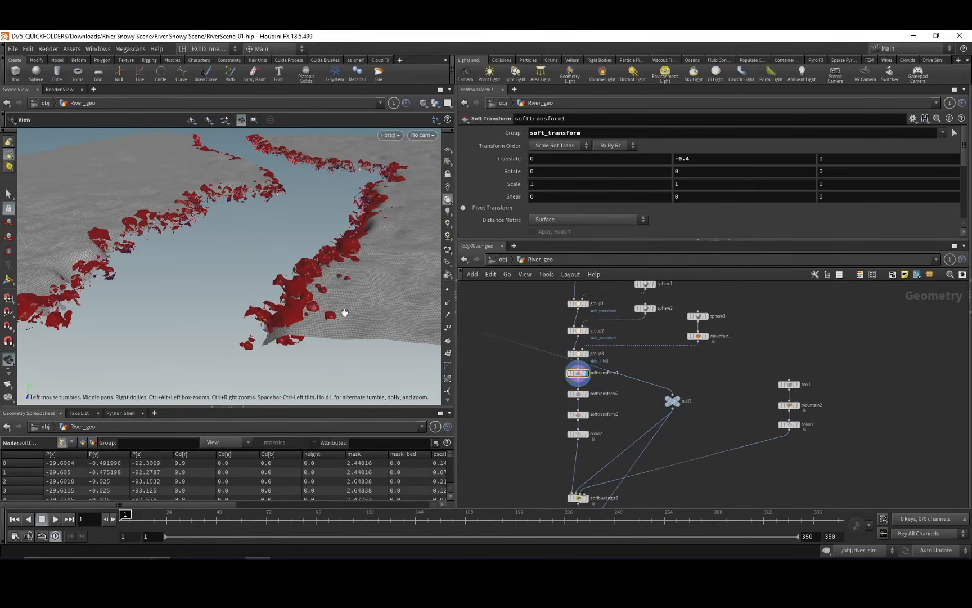
pyautogui.moveTo(340, 312); pyautogui.dragTo(347, 288)
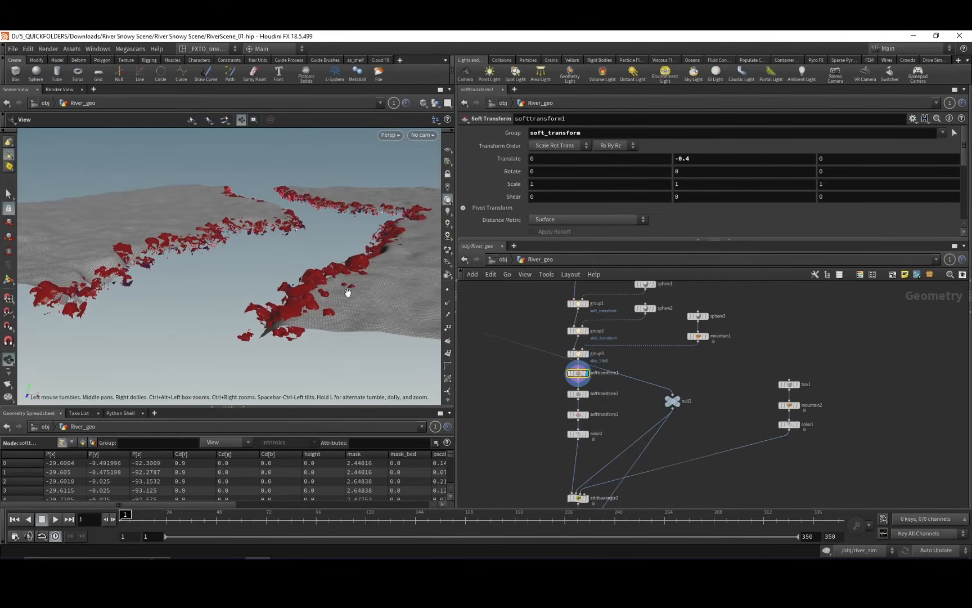
# Select and display softtransform2, and view the raised side terrain through shot_cam.
pyautogui.click(588, 396)
pyautogui.click(587, 393)
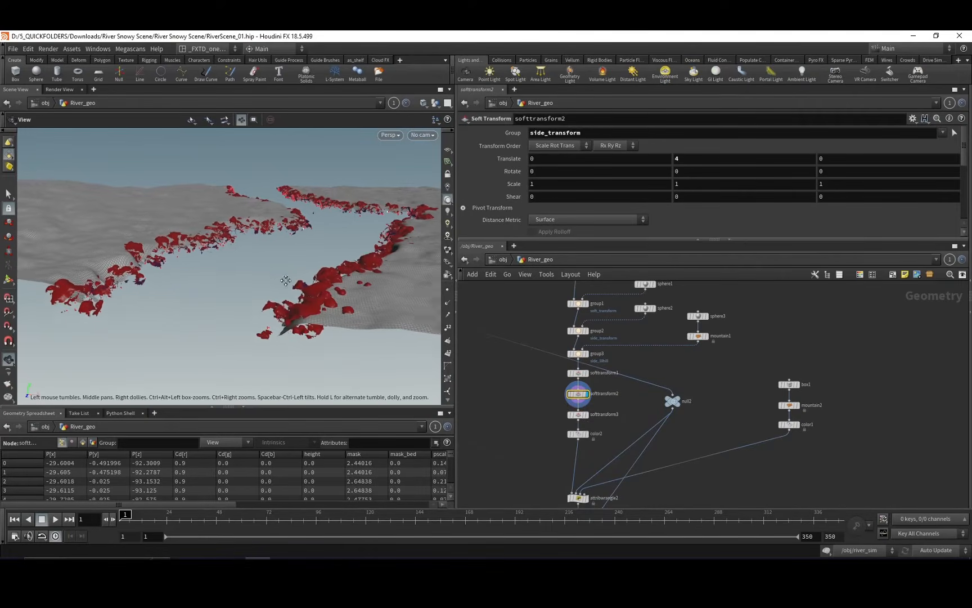
pyautogui.moveTo(259, 288); pyautogui.dragTo(207, 252)
pyautogui.moveTo(287, 256); pyautogui.dragTo(278, 263)
pyautogui.click(423, 135)
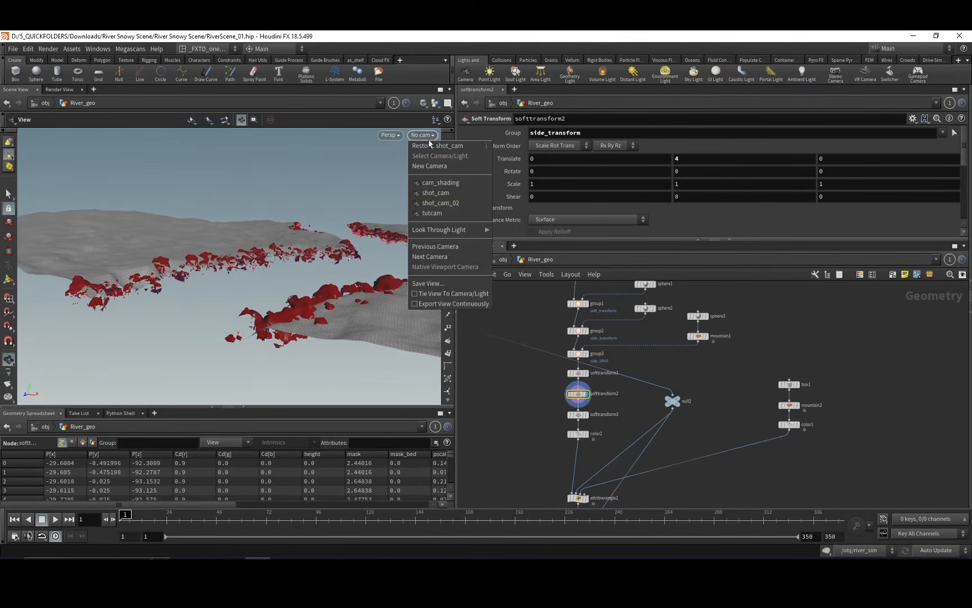
pyautogui.click(437, 193)
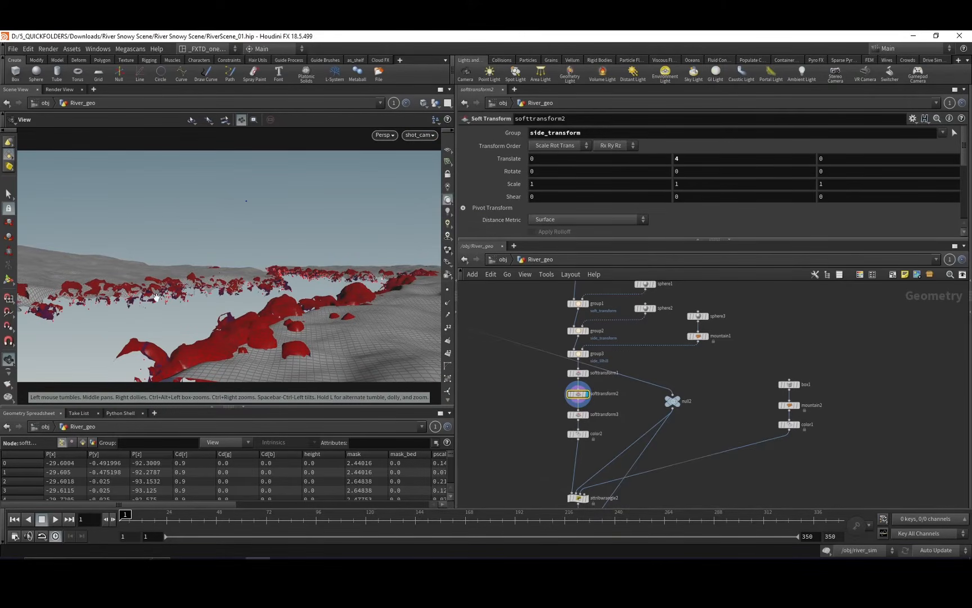
# Inspect softtransform3 acting on the side_lilhill group, and display the color2 node below it.
pyautogui.moveTo(507, 416); pyautogui.dragTo(494, 395, button='middle')
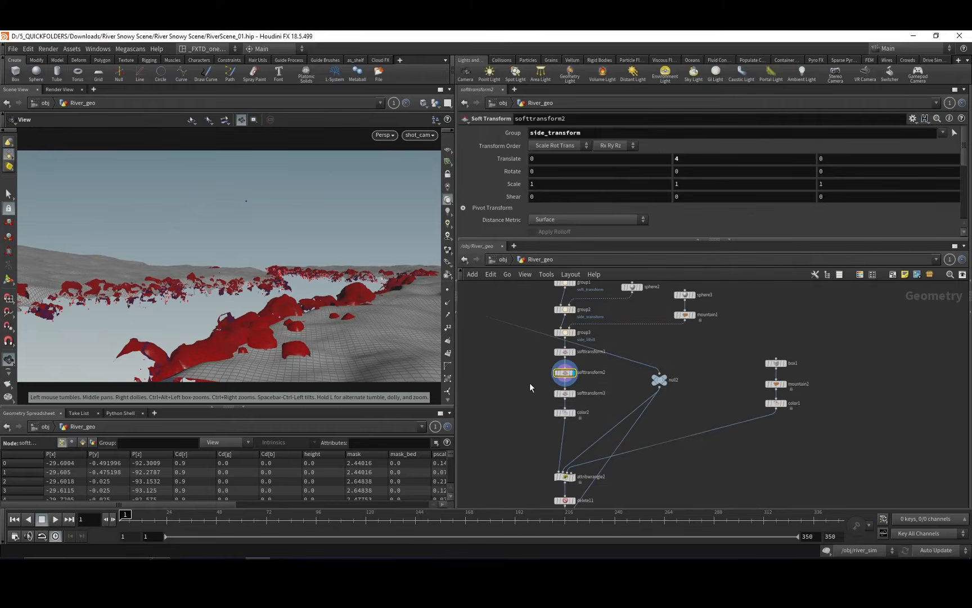
pyautogui.click(569, 393)
pyautogui.moveTo(570, 394); pyautogui.dragTo(560, 369, button='middle')
pyautogui.click(568, 381)
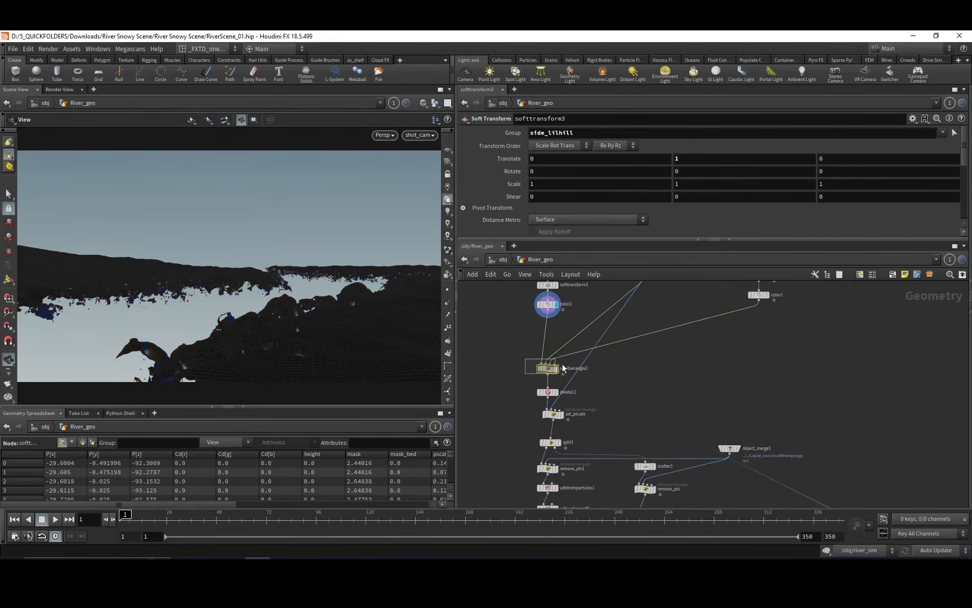
# Display attribwrangle2 and set_pscale, and examine the terrain colouring near the rocks and river outside the camera view.
pyautogui.click(559, 370)
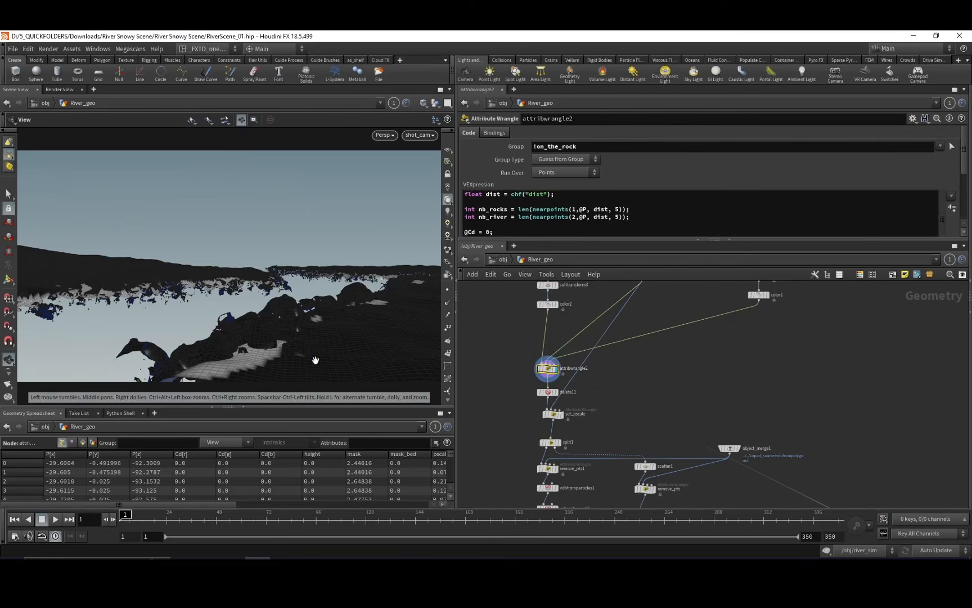
pyautogui.moveTo(251, 284); pyautogui.dragTo(277, 315)
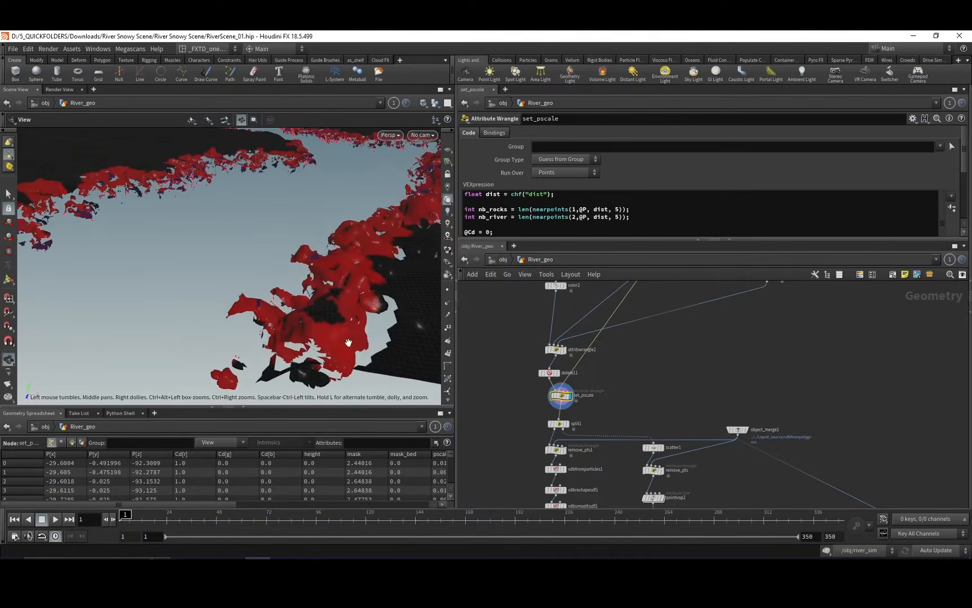
pyautogui.moveTo(349, 342); pyautogui.dragTo(346, 299)
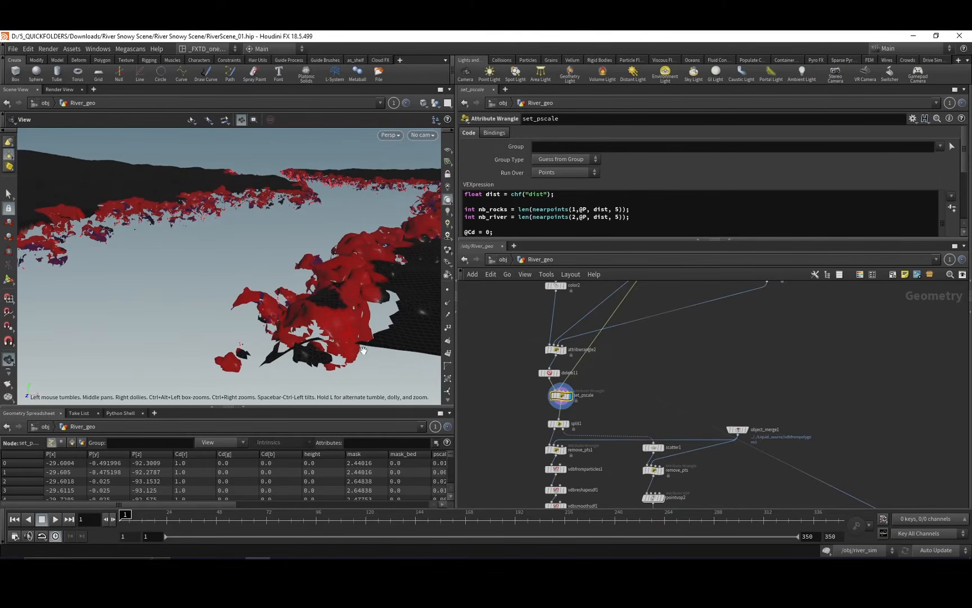
pyautogui.moveTo(625, 426); pyautogui.dragTo(649, 414, button='middle')
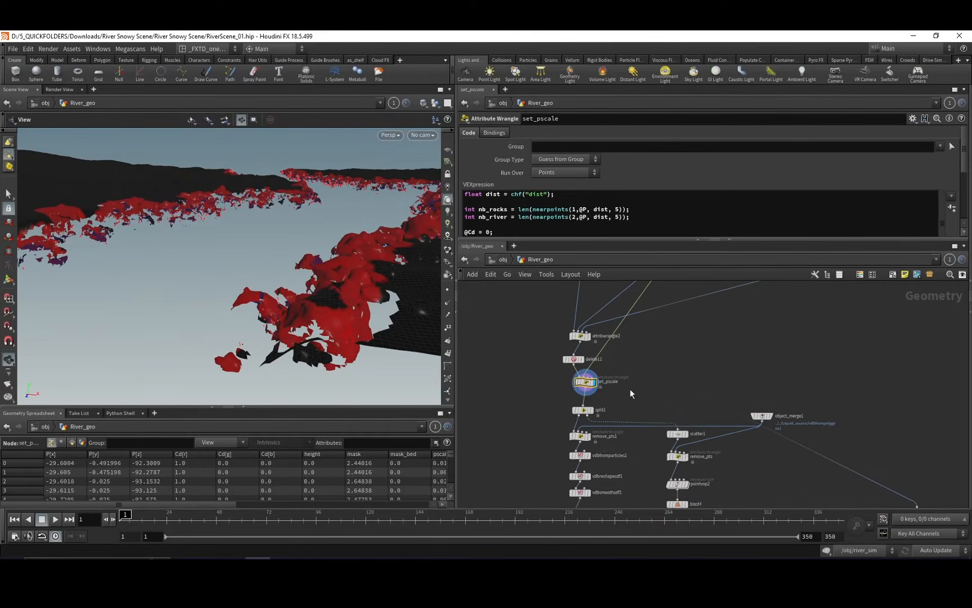
pyautogui.moveTo(609, 417); pyautogui.dragTo(610, 417)
pyautogui.moveTo(626, 398); pyautogui.dragTo(638, 369, button='middle')
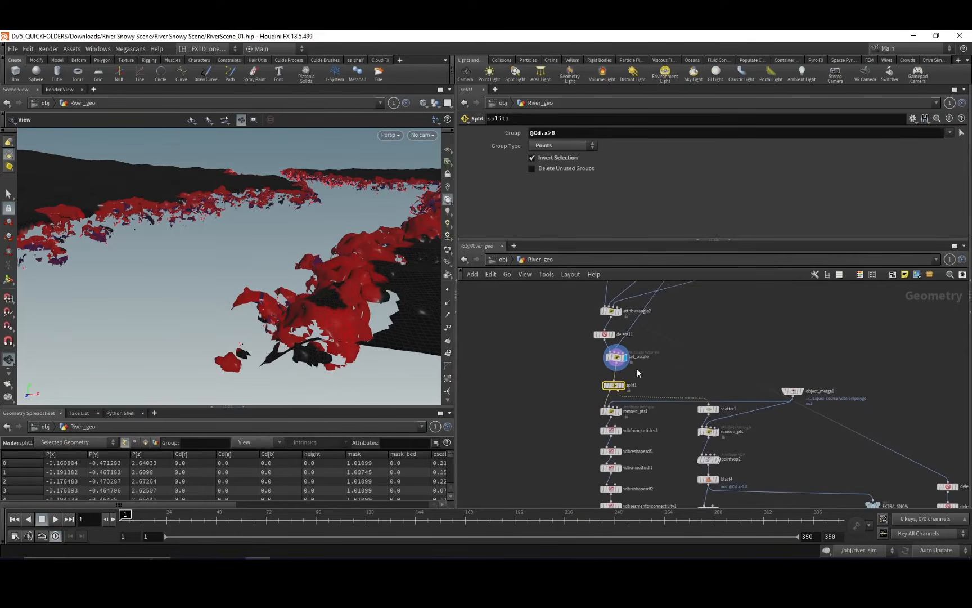
pyautogui.moveTo(578, 379); pyautogui.dragTo(558, 382, button='middle')
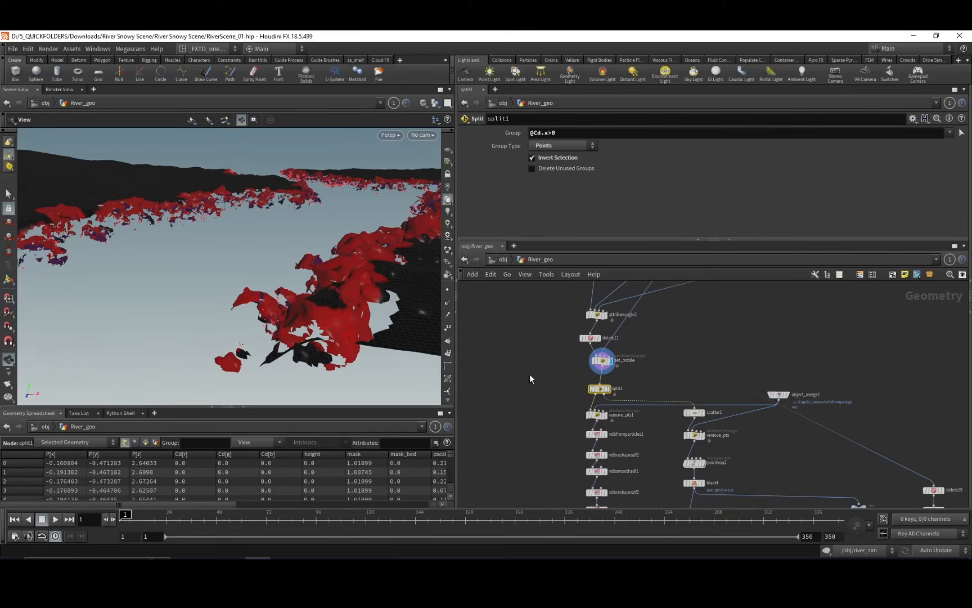
pyautogui.moveTo(323, 339)
pyautogui.mouseDown()
pyautogui.moveTo(341, 331)
pyautogui.moveTo(322, 358)
pyautogui.mouseUp()
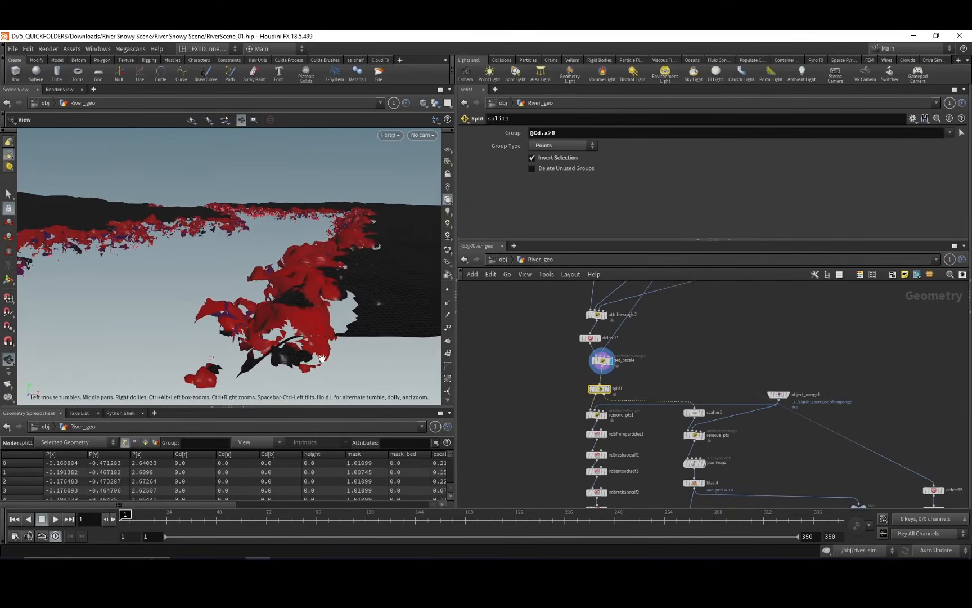
pyautogui.moveTo(572, 386); pyautogui.dragTo(568, 375, button='middle')
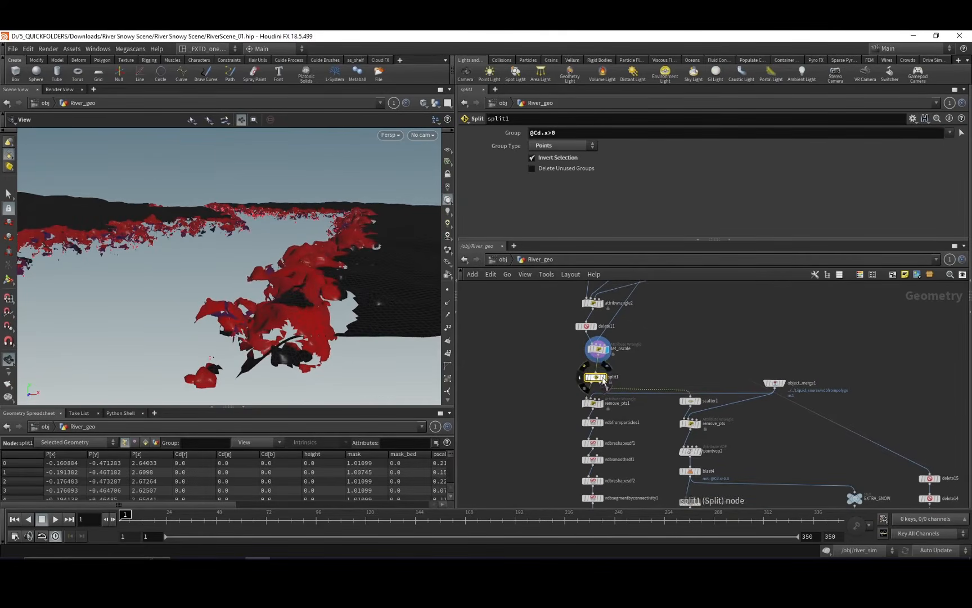
pyautogui.moveTo(316, 327)
pyautogui.mouseDown()
pyautogui.moveTo(336, 332)
pyautogui.moveTo(317, 313)
pyautogui.mouseUp()
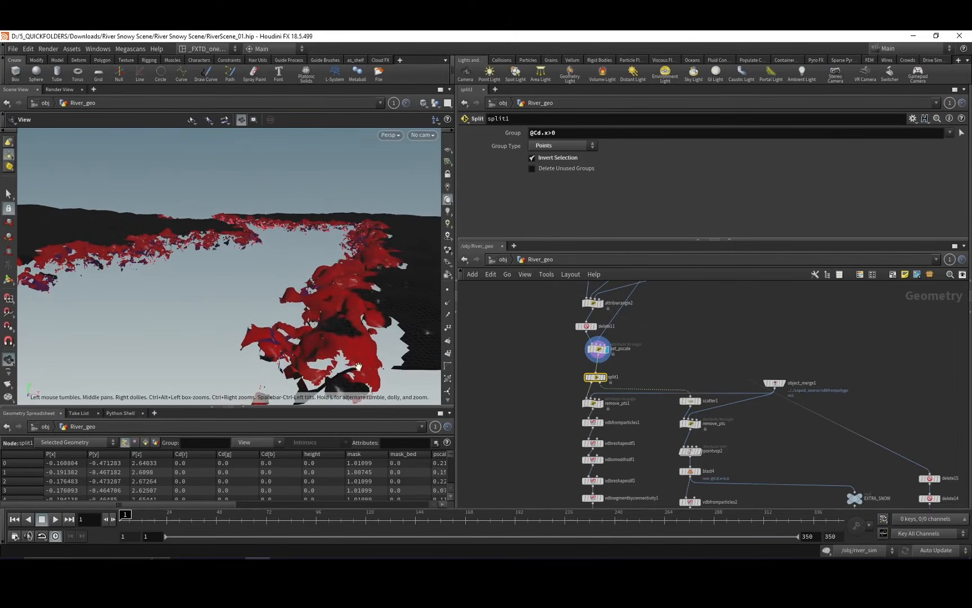
pyautogui.moveTo(358, 366); pyautogui.dragTo(369, 321)
# Select and display delete8 to inspect the snow volume built by the VDB chain below split1.
pyautogui.moveTo(566, 361); pyautogui.dragTo(556, 358, button='middle')
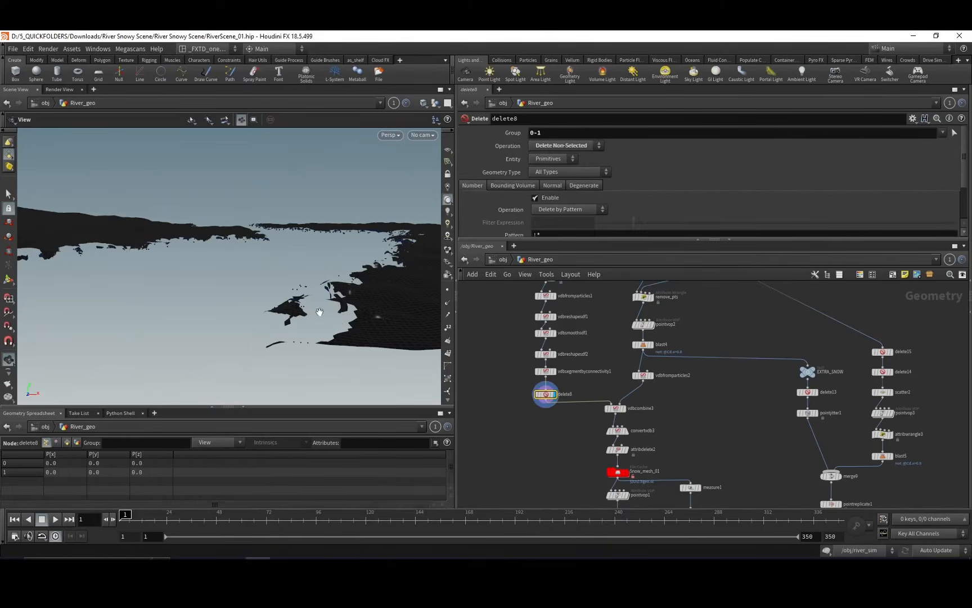
pyautogui.moveTo(314, 304); pyautogui.dragTo(283, 291)
pyautogui.moveTo(600, 350); pyautogui.dragTo(564, 357, button='middle')
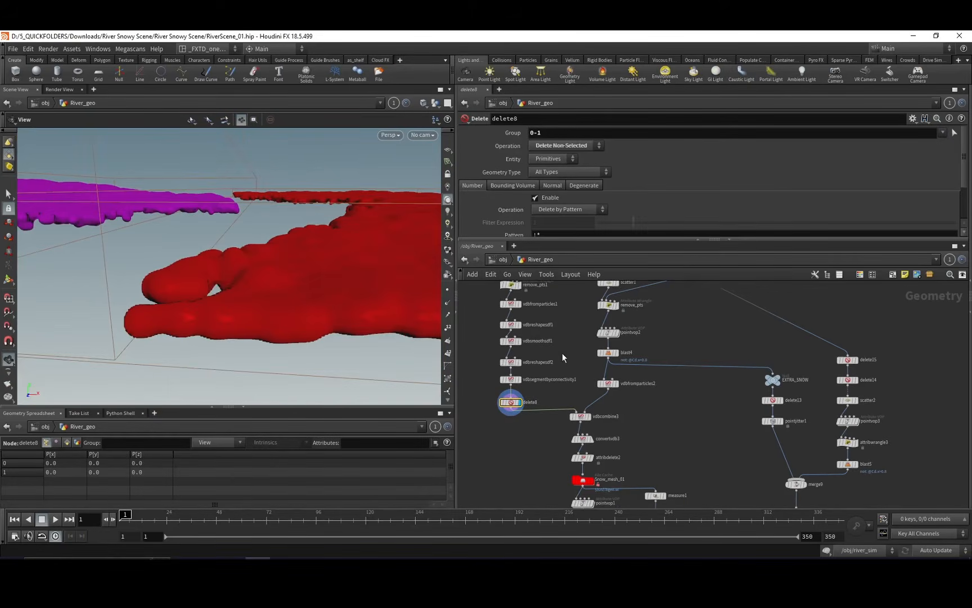
# Display the scatter1 points, and examine how remove_pts and blast4 filter them.
pyautogui.moveTo(597, 283); pyautogui.dragTo(586, 333, button='middle')
pyautogui.moveTo(572, 338); pyautogui.dragTo(594, 329)
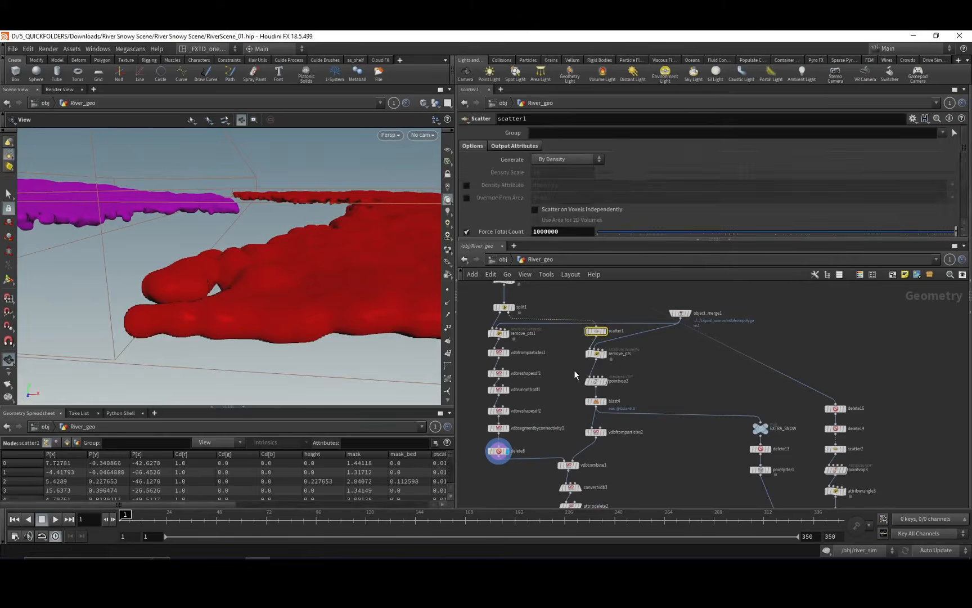
pyautogui.moveTo(276, 304); pyautogui.dragTo(337, 281)
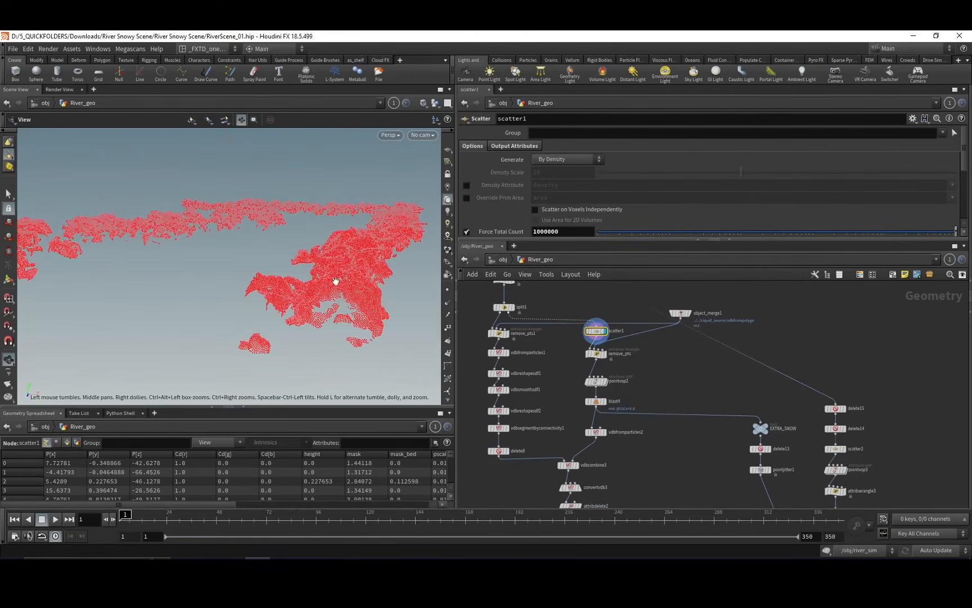
pyautogui.click(600, 353)
pyautogui.moveTo(620, 382); pyautogui.dragTo(656, 362, button='middle')
pyautogui.click(606, 359)
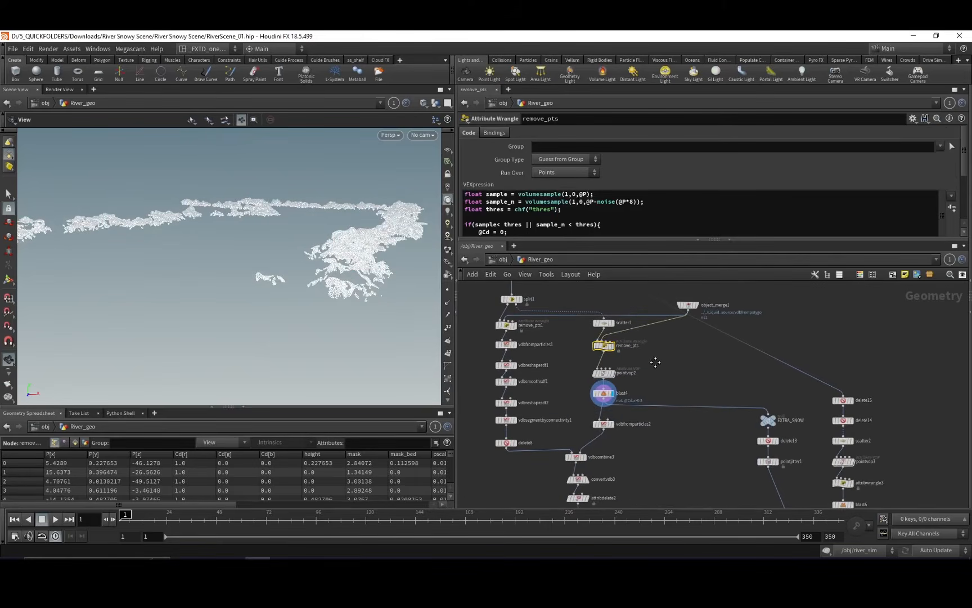
# Display vdbfromparticles2 and vdbcombine3 to inspect how the edge-snow volume combines with the main snow volume.
pyautogui.click(611, 423)
pyautogui.moveTo(615, 458); pyautogui.dragTo(626, 398, button='middle')
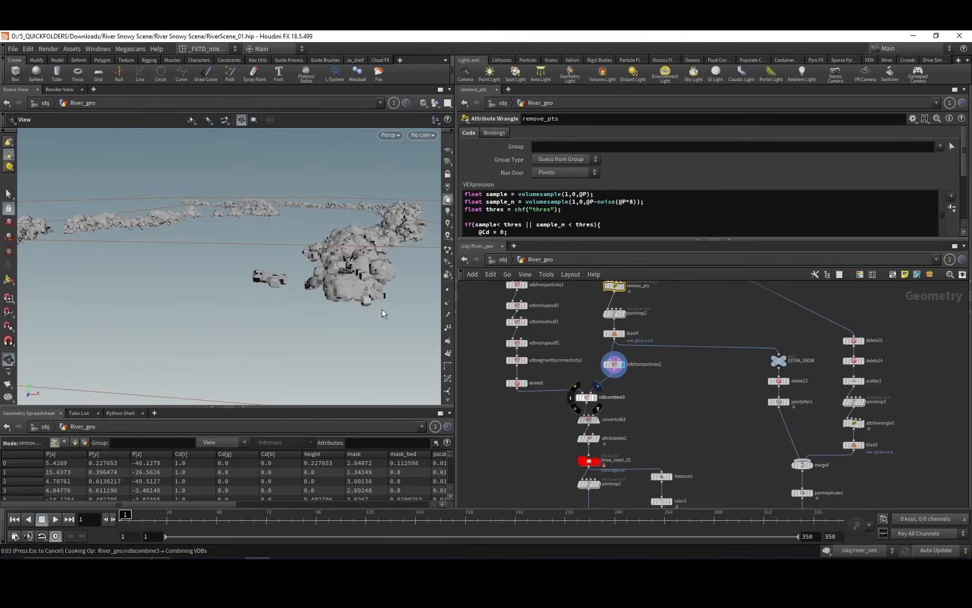
pyautogui.moveTo(364, 300); pyautogui.dragTo(383, 302)
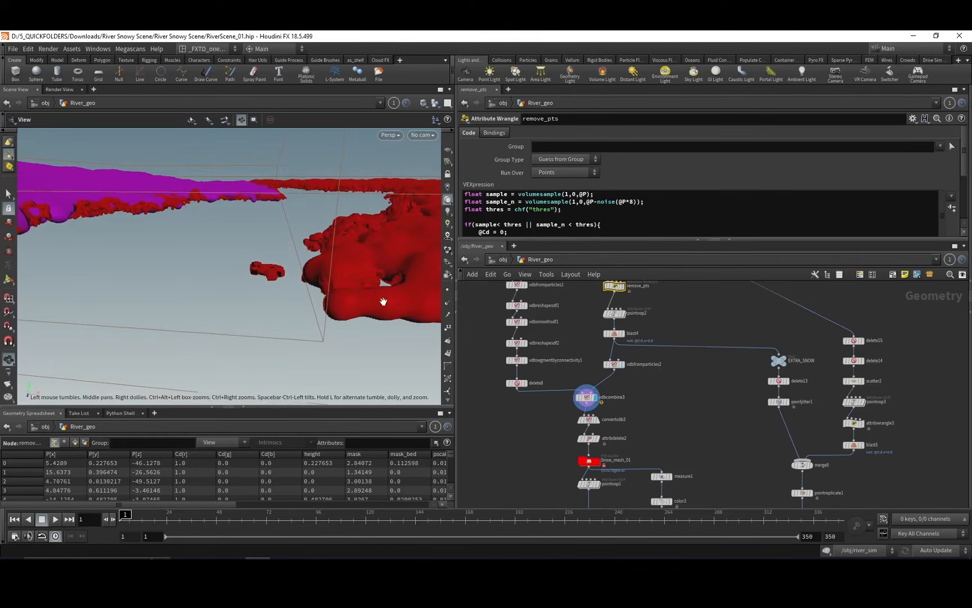
# Select and display the Snow_mesh_01 file cache, and inspect the polygon snow mesh along the river banks.
pyautogui.moveTo(575, 445); pyautogui.dragTo(547, 401, button='middle')
pyautogui.click(571, 422)
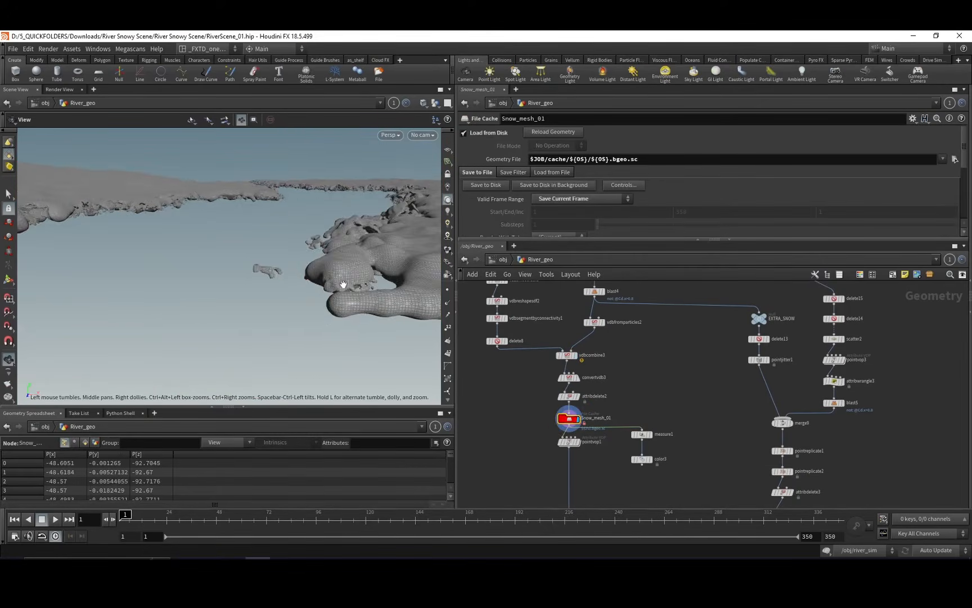
pyautogui.moveTo(349, 272); pyautogui.dragTo(330, 309)
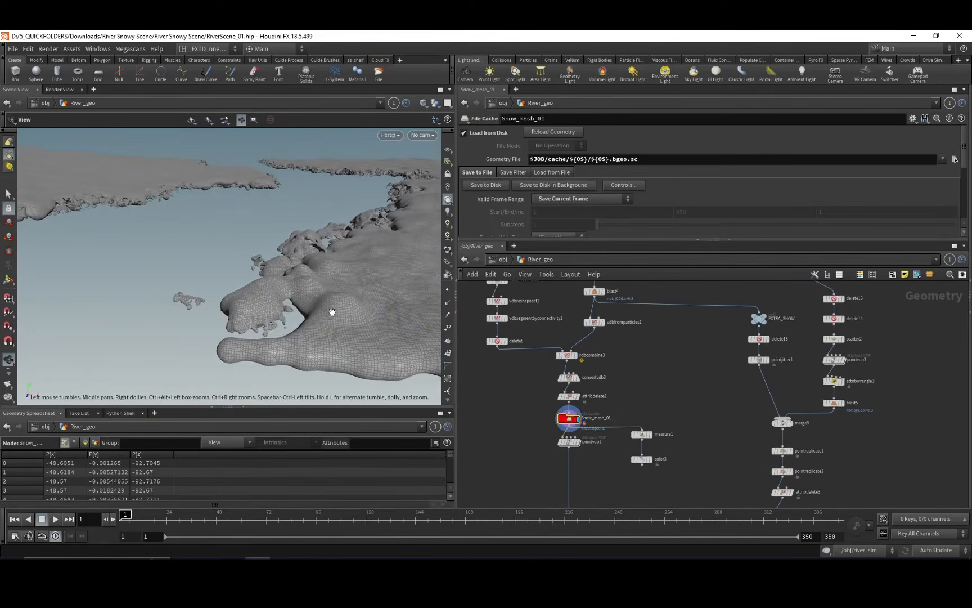
# Select and display the OUT_extra_snow null at the end of the extra snow chain to inspect its points.
pyautogui.moveTo(716, 389)
pyautogui.mouseDown(button='middle')
pyautogui.moveTo(592, 369)
pyautogui.moveTo(595, 449)
pyautogui.moveTo(558, 352)
pyautogui.mouseUp(button='middle')
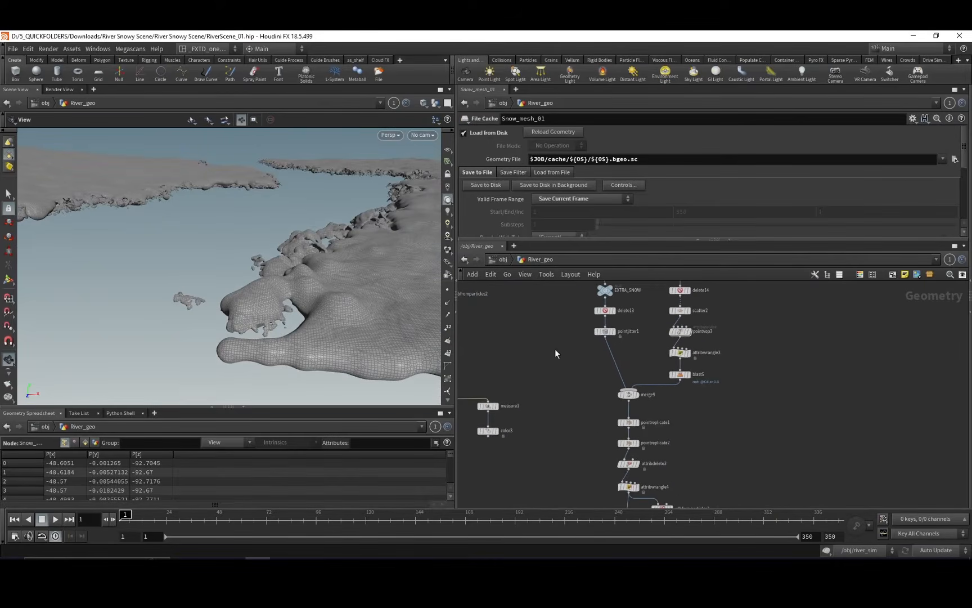
pyautogui.moveTo(600, 400); pyautogui.dragTo(595, 347, button='middle')
pyautogui.moveTo(599, 426); pyautogui.dragTo(596, 395, button='middle')
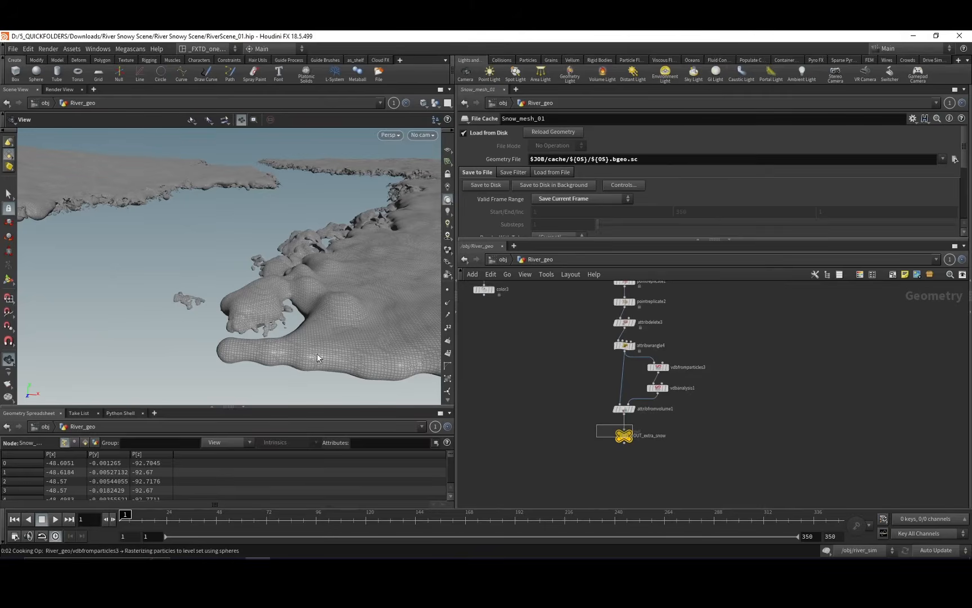
pyautogui.moveTo(298, 303)
pyautogui.mouseDown()
pyautogui.moveTo(291, 321)
pyautogui.moveTo(317, 284)
pyautogui.moveTo(298, 296)
pyautogui.mouseUp()
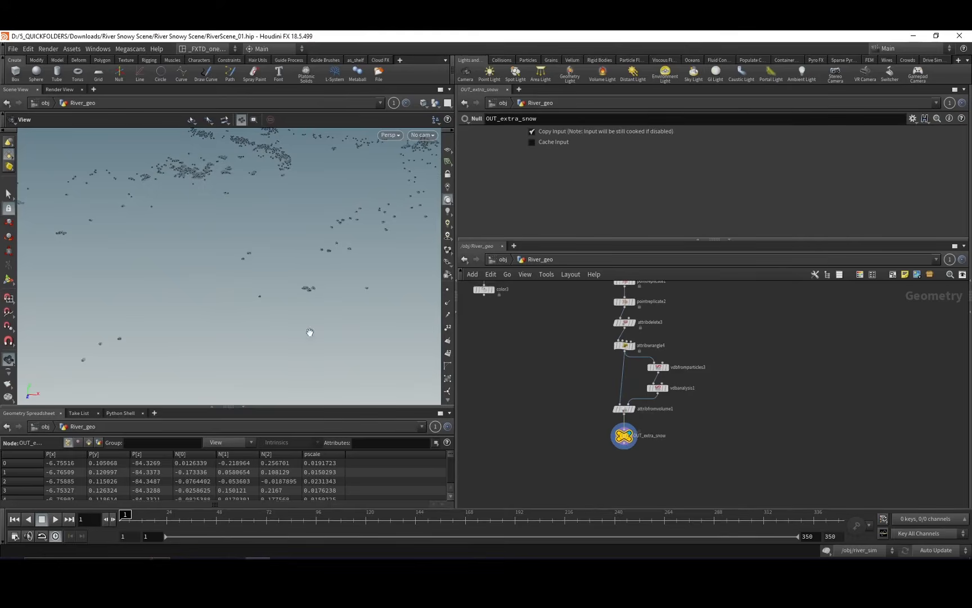
pyautogui.moveTo(321, 296); pyautogui.dragTo(297, 304)
pyautogui.moveTo(570, 384); pyautogui.dragTo(661, 435, button='middle')
pyautogui.moveTo(657, 292); pyautogui.dragTo(612, 264, button='middle')
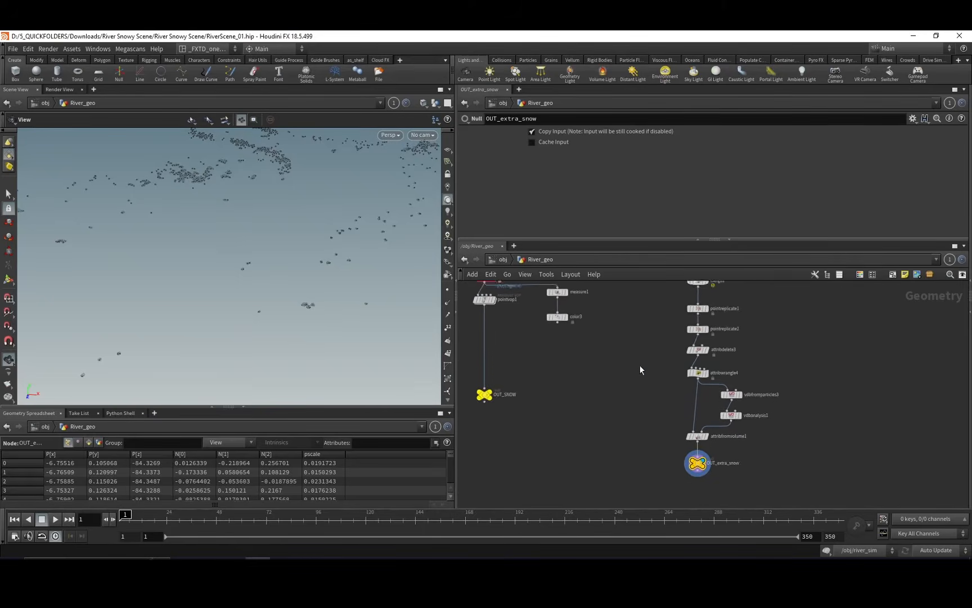
pyautogui.moveTo(640, 367); pyautogui.dragTo(612, 263, button='middle')
pyautogui.moveTo(623, 340); pyautogui.dragTo(636, 401, button='middle')
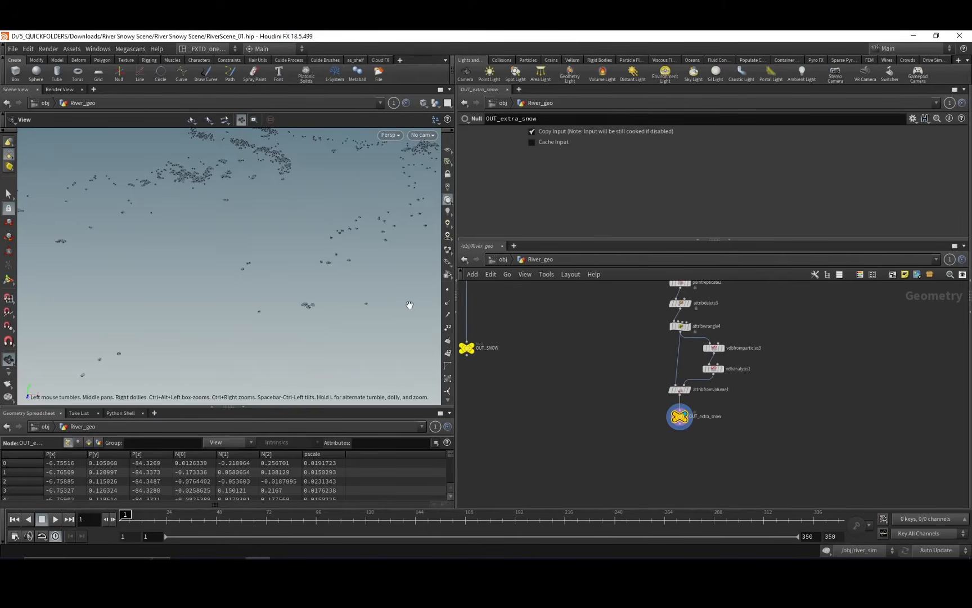
pyautogui.moveTo(572, 359); pyautogui.dragTo(594, 395, button='middle')
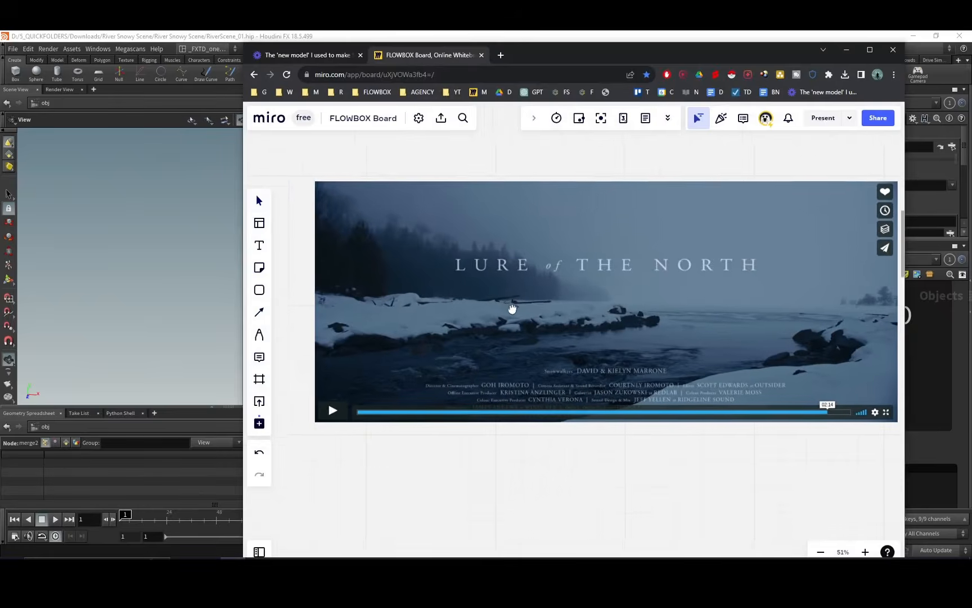
# Leave River_geo for the object level and examine the Lure of the North reference frame on the Miro board.
pyautogui.moveTo(512, 310)
pyautogui.mouseDown()
pyautogui.moveTo(497, 321)
pyautogui.moveTo(512, 304)
pyautogui.moveTo(507, 315)
pyautogui.mouseUp()
pyautogui.press('v')
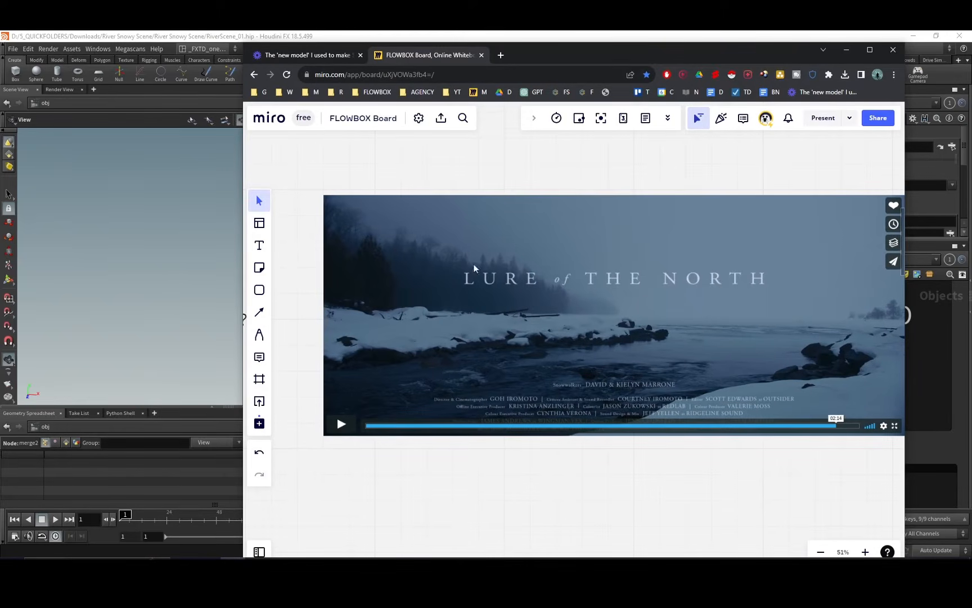
pyautogui.moveTo(546, 280); pyautogui.dragTo(612, 292, button='middle')
pyautogui.moveTo(561, 302); pyautogui.dragTo(539, 310, button='middle')
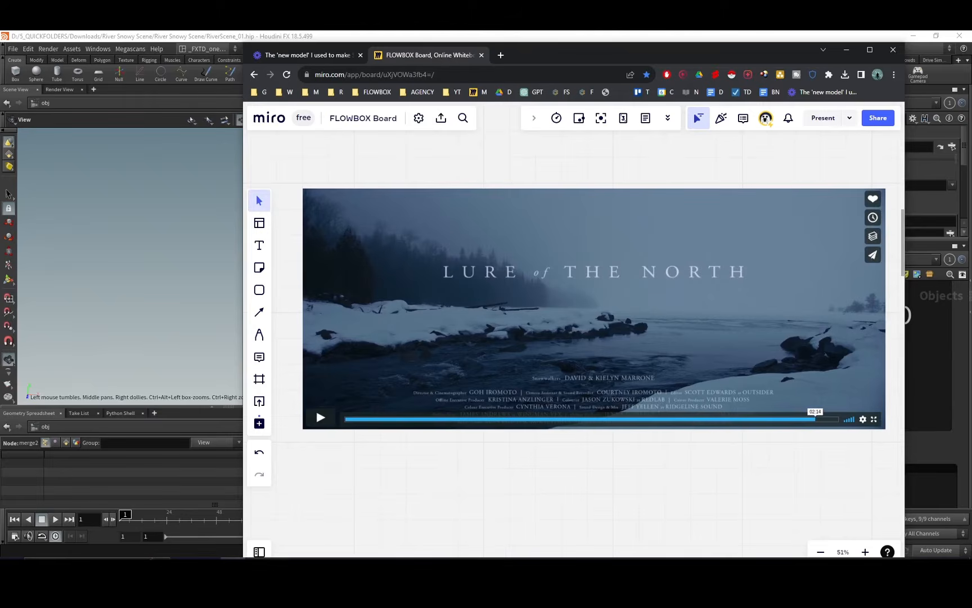
# Return to Houdini, enter the Trees geometry network and examine the tree pack link note and tree chains.
pyautogui.click(257, 567)
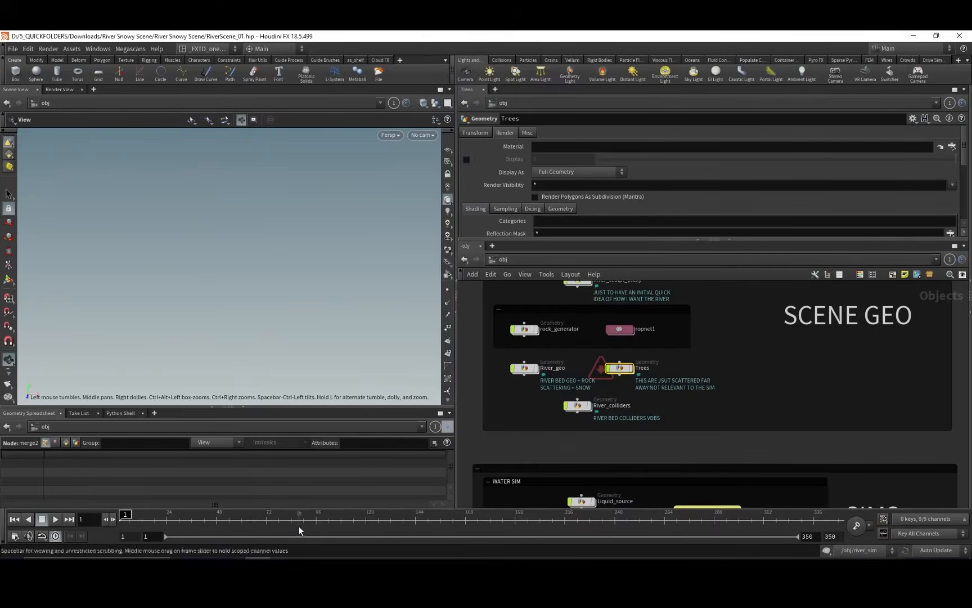
pyautogui.doubleClick(621, 370)
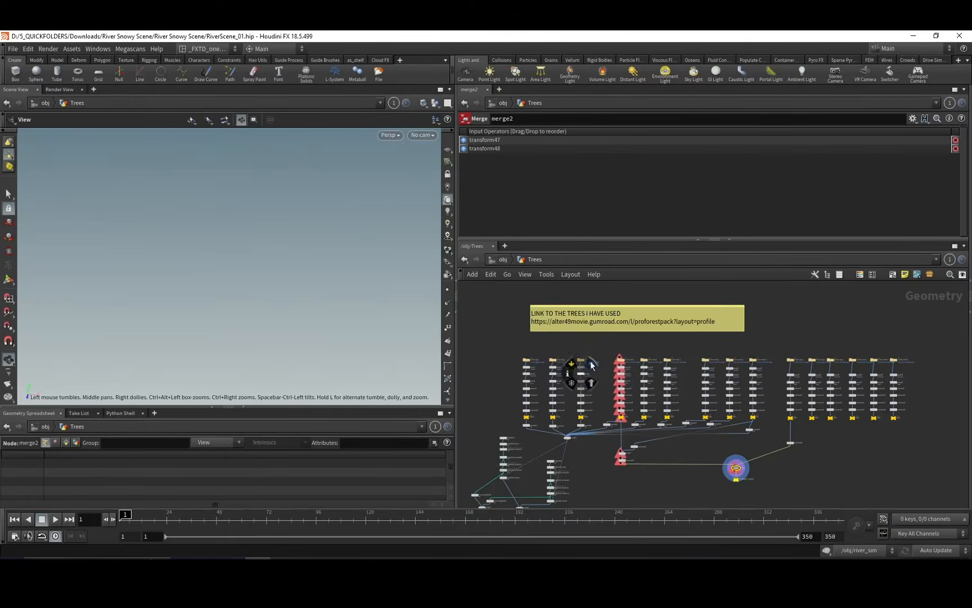
pyautogui.moveTo(515, 316)
pyautogui.mouseDown(button='middle')
pyautogui.moveTo(547, 345)
pyautogui.moveTo(503, 336)
pyautogui.moveTo(507, 326)
pyautogui.mouseUp(button='middle')
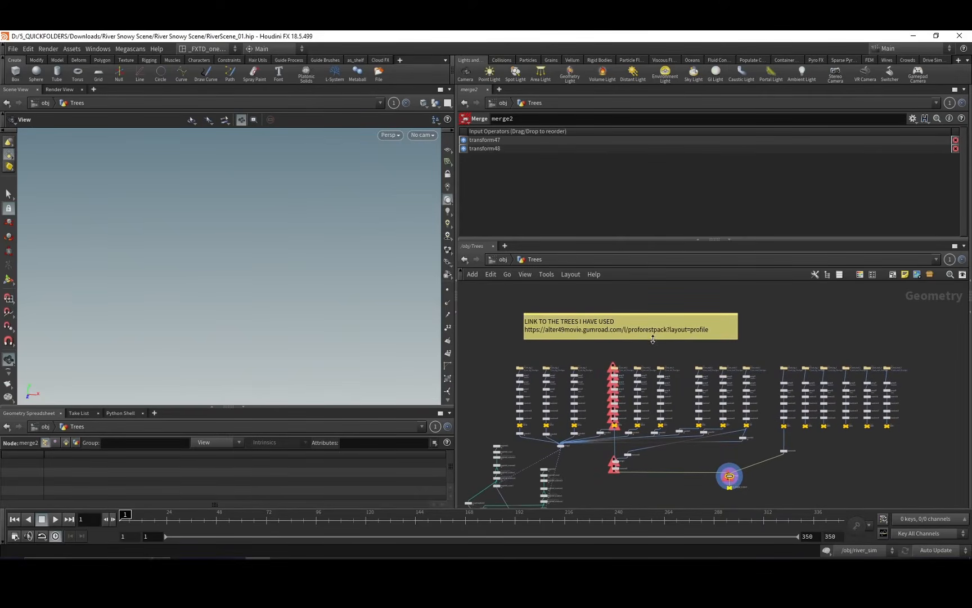
pyautogui.moveTo(646, 311); pyautogui.dragTo(685, 330, button='middle')
pyautogui.moveTo(616, 352); pyautogui.dragTo(665, 426, button='middle')
pyautogui.moveTo(579, 407); pyautogui.dragTo(594, 397, button='middle')
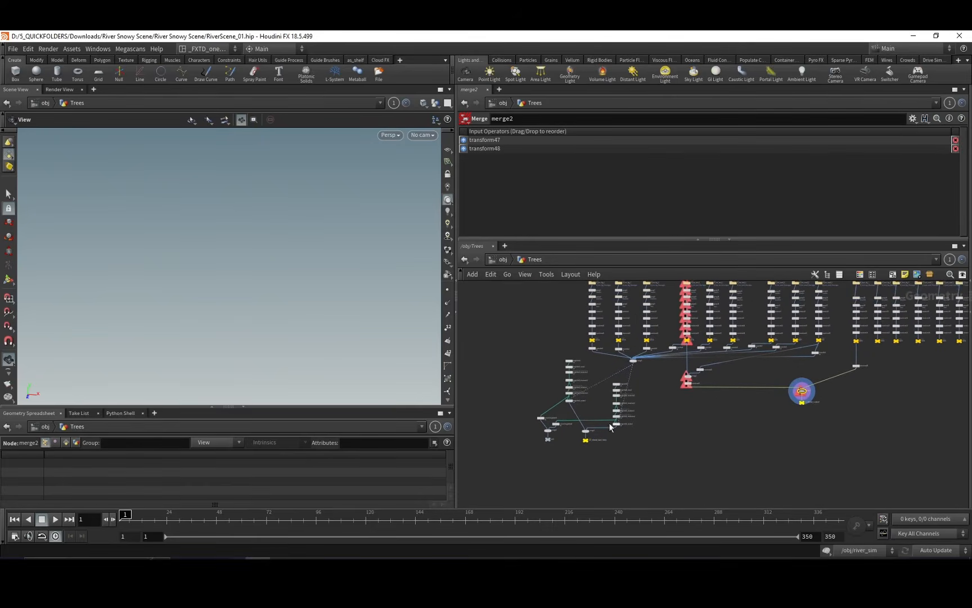
# Select and display heightfield1 in the tree scattering chain, and view it through shot_cam.
pyautogui.scroll(8, 610, 427)
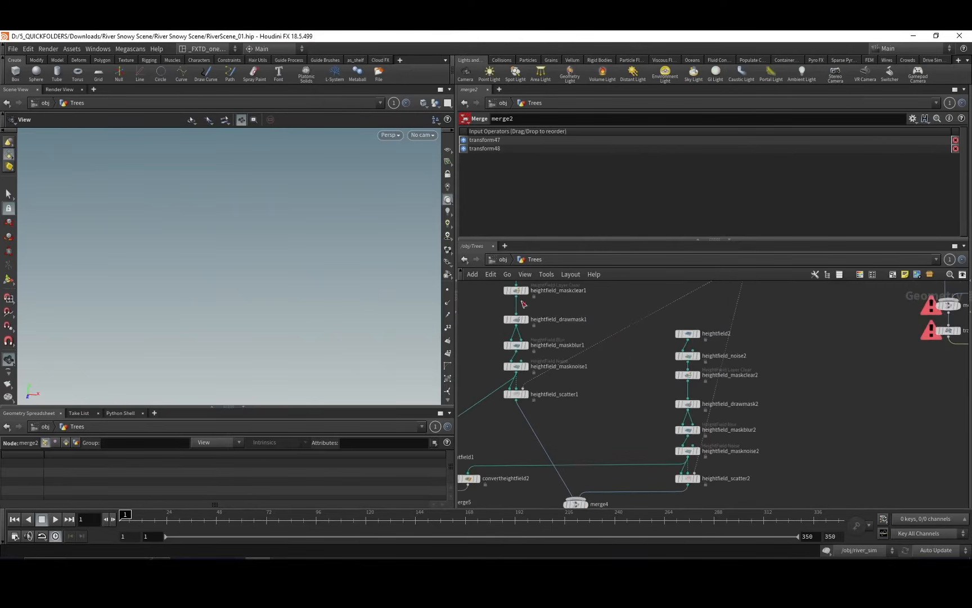
pyautogui.moveTo(522, 301); pyautogui.dragTo(568, 328, button='middle')
pyautogui.click(520, 322)
pyautogui.click(531, 322)
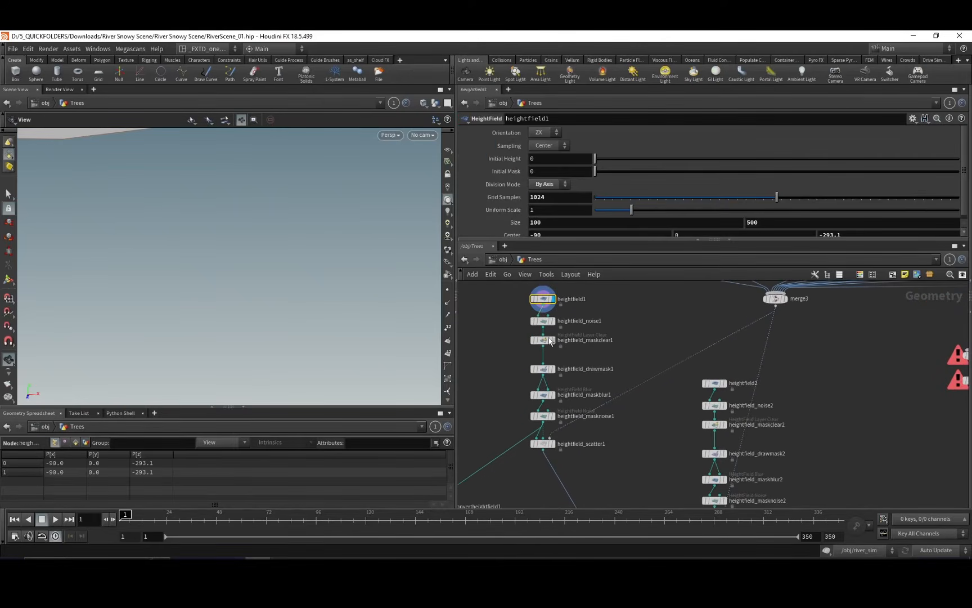
pyautogui.click(422, 135)
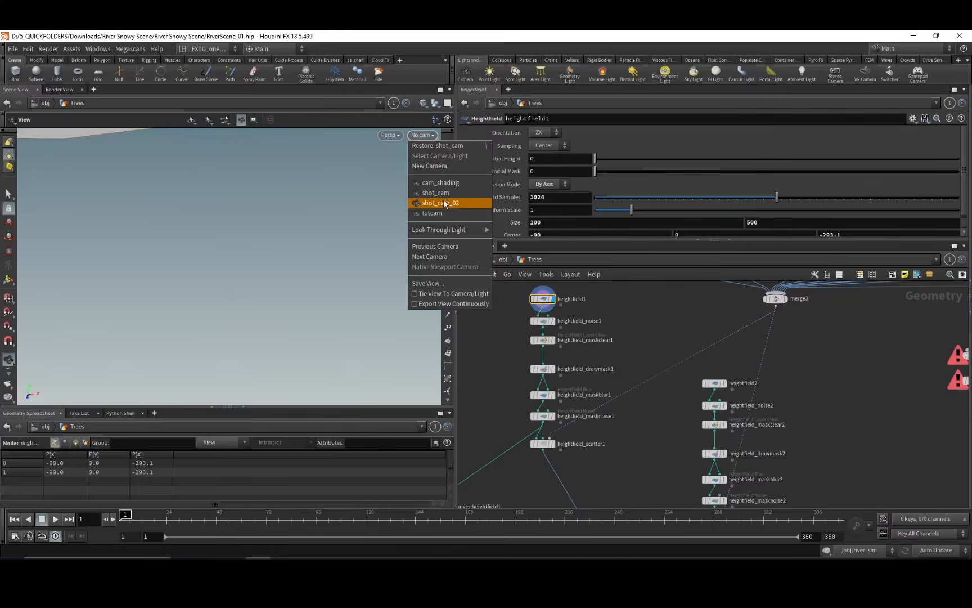
pyautogui.click(445, 203)
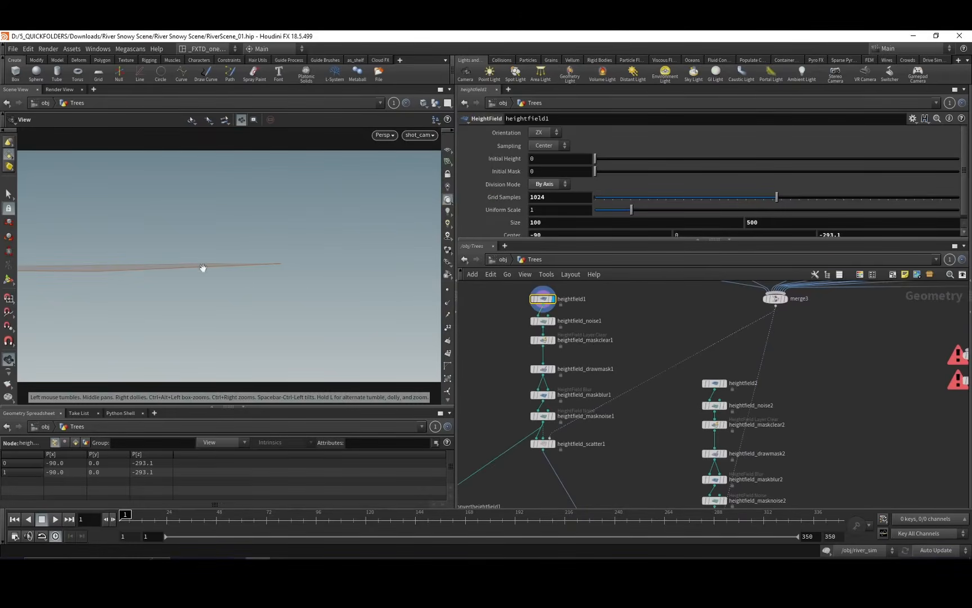
# Select and display heightfield2 to compare its placement with the first heightfield in the camera view.
pyautogui.click(552, 321)
pyautogui.click(546, 321)
pyautogui.moveTo(636, 384); pyautogui.dragTo(671, 331, button='middle')
pyautogui.click(682, 334)
pyautogui.click(695, 333)
pyautogui.moveTo(626, 401)
pyautogui.mouseDown(button='middle')
pyautogui.moveTo(664, 388)
pyautogui.moveTo(658, 380)
pyautogui.moveTo(694, 341)
pyautogui.moveTo(665, 372)
pyautogui.moveTo(675, 347)
pyautogui.mouseUp(button='middle')
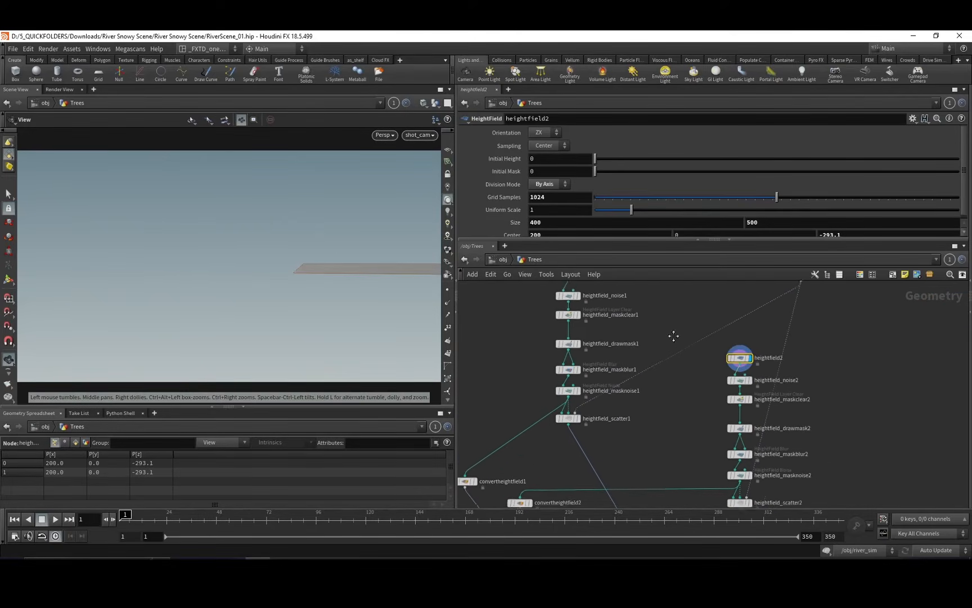
# Select and display heightfield_masknoise1 to inspect the noisy mask feeding the tree scatter.
pyautogui.click(569, 389)
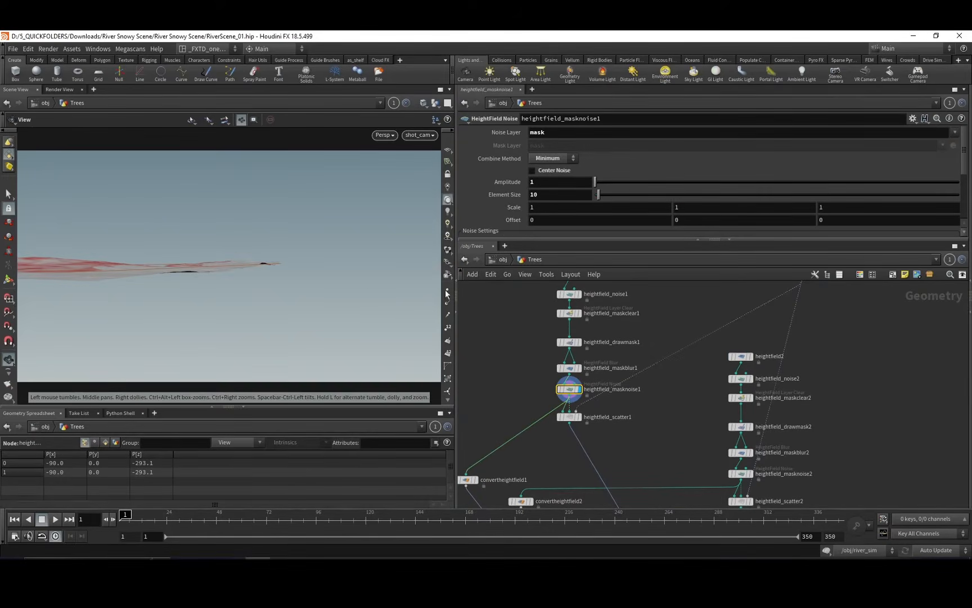
pyautogui.moveTo(646, 415)
pyautogui.mouseDown(button='middle')
pyautogui.moveTo(627, 375)
pyautogui.moveTo(634, 399)
pyautogui.mouseUp(button='middle')
pyautogui.moveTo(624, 350); pyautogui.dragTo(706, 307, button='middle')
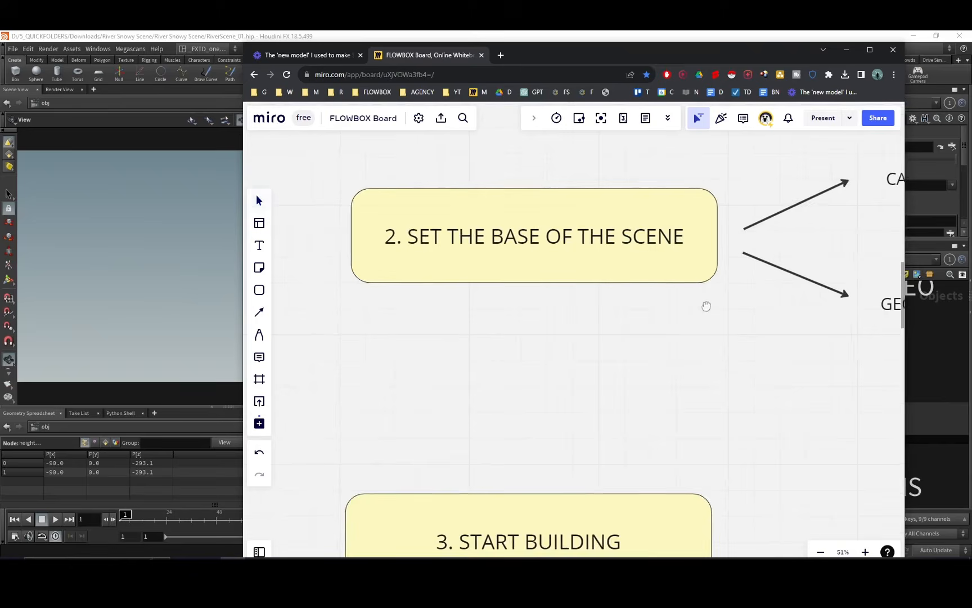
# Return to the object level and switch to the Miro board to view the 3. START BUILDING box.
pyautogui.moveTo(537, 329); pyautogui.dragTo(530, 403, button='middle')
pyautogui.moveTo(345, 434); pyautogui.dragTo(636, 239)
pyautogui.moveTo(703, 506); pyautogui.dragTo(589, 392, button='middle')
pyautogui.moveTo(554, 462); pyautogui.dragTo(630, 371, button='middle')
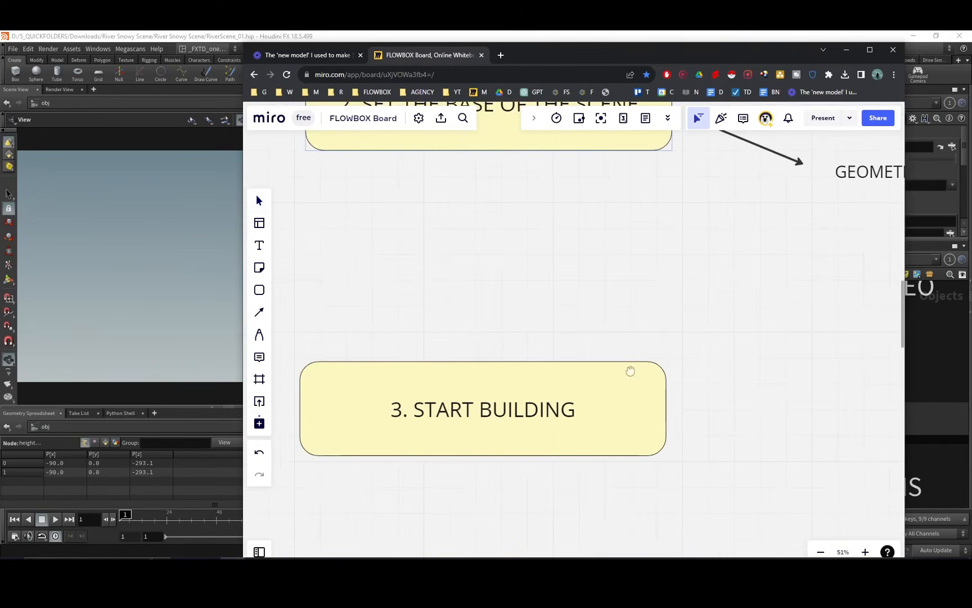
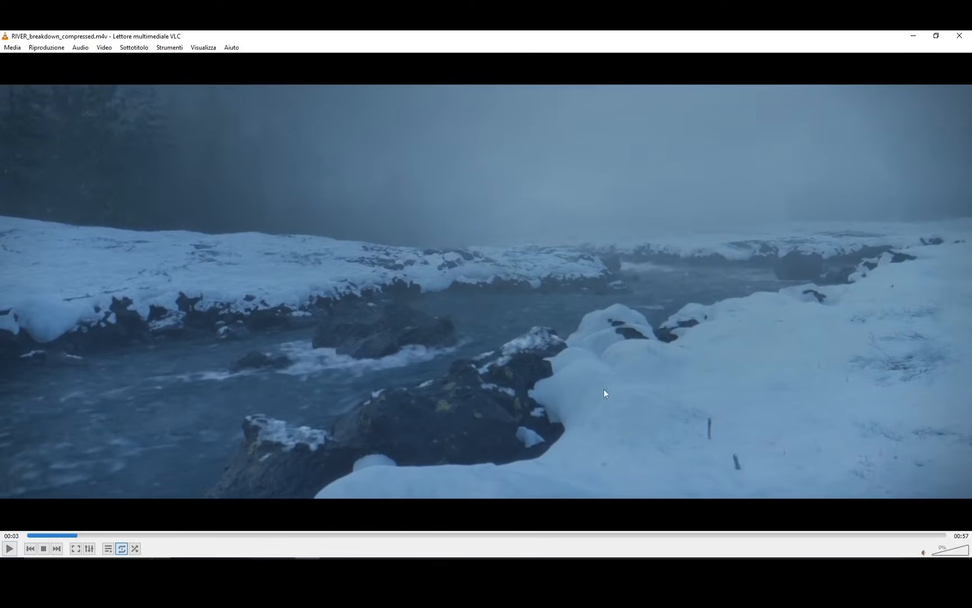
# Bring the Miro board forward and examine the 4. SPEEDRUN TO THE END box with its MOOD and QUICK SLAPCOMP branches.
pyautogui.hotkey('alt', 'Tab')
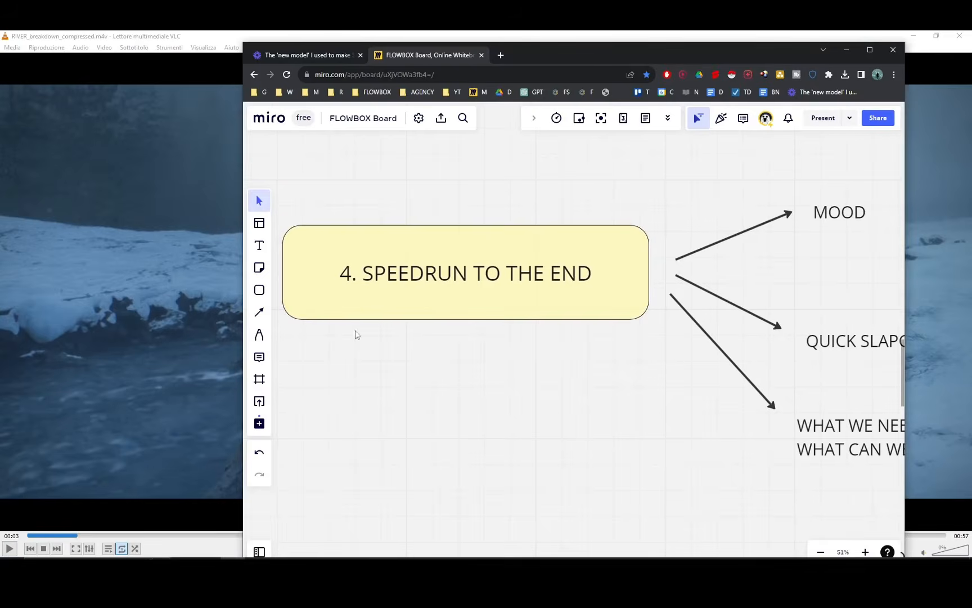
pyautogui.hotkey('alt', 'Tab')
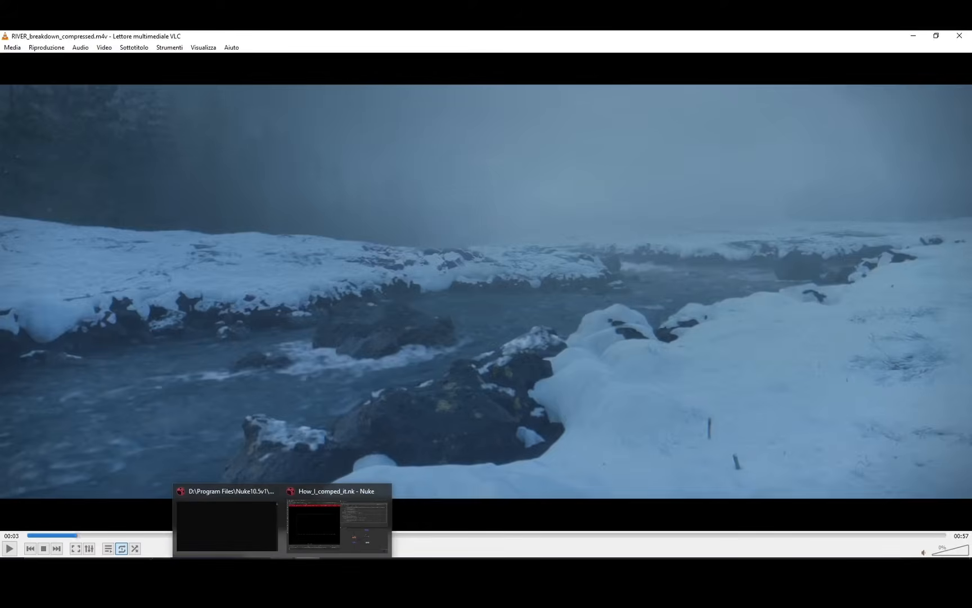
pyautogui.moveTo(236, 567)
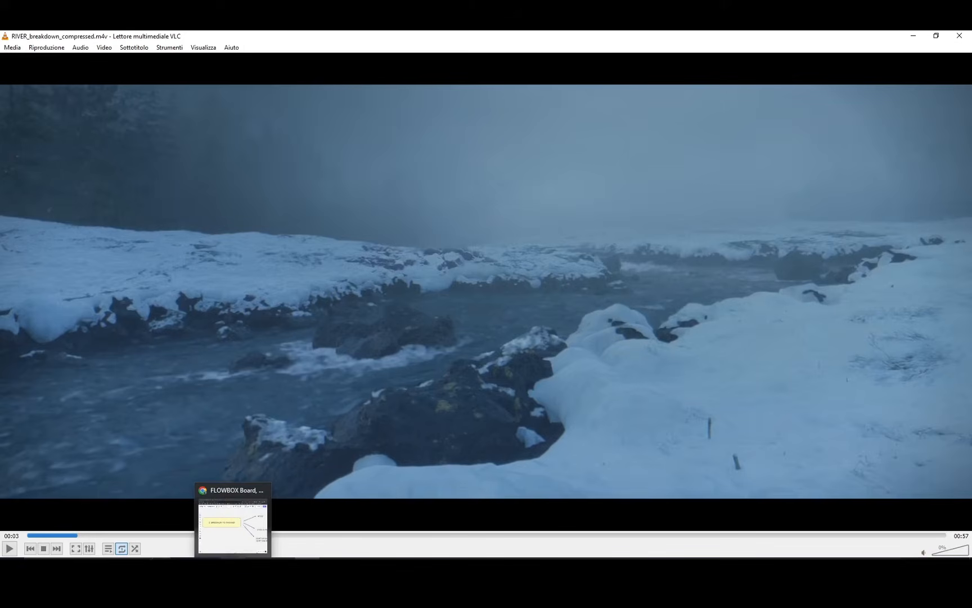
pyautogui.click(233, 523)
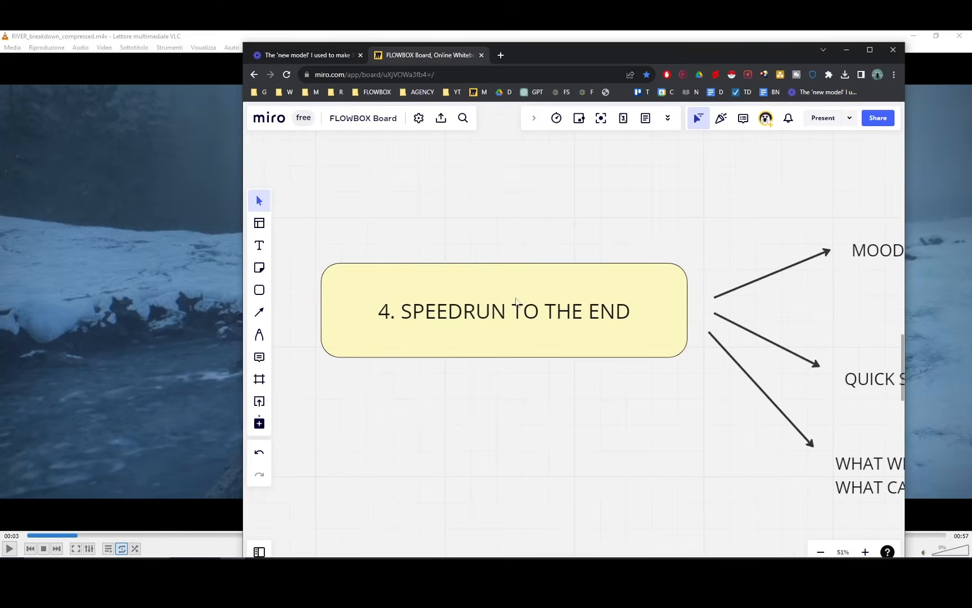
pyautogui.moveTo(714, 357); pyautogui.dragTo(683, 331)
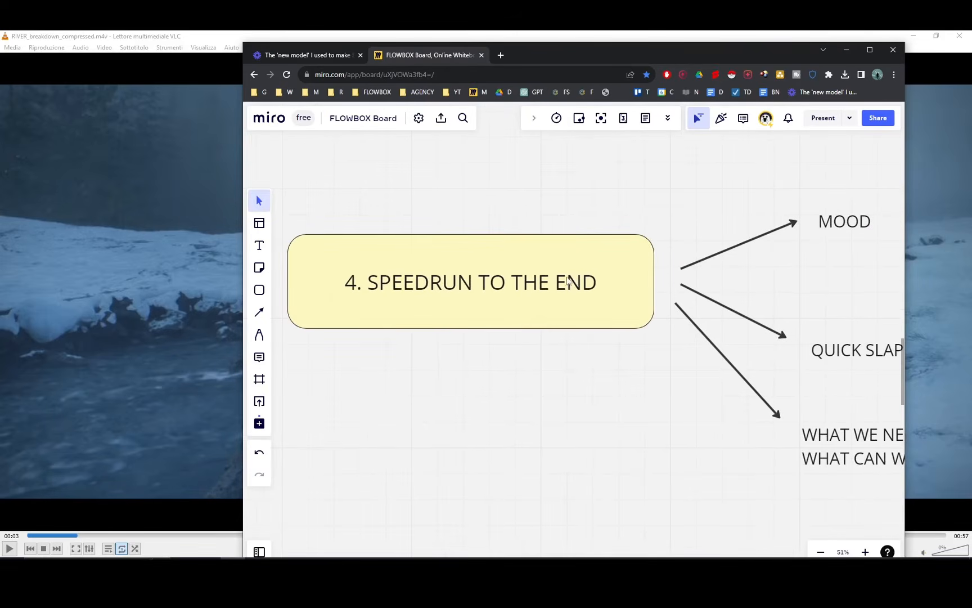
pyautogui.scroll(-2, 588, 288)
pyautogui.hscroll(2, 585, 286)
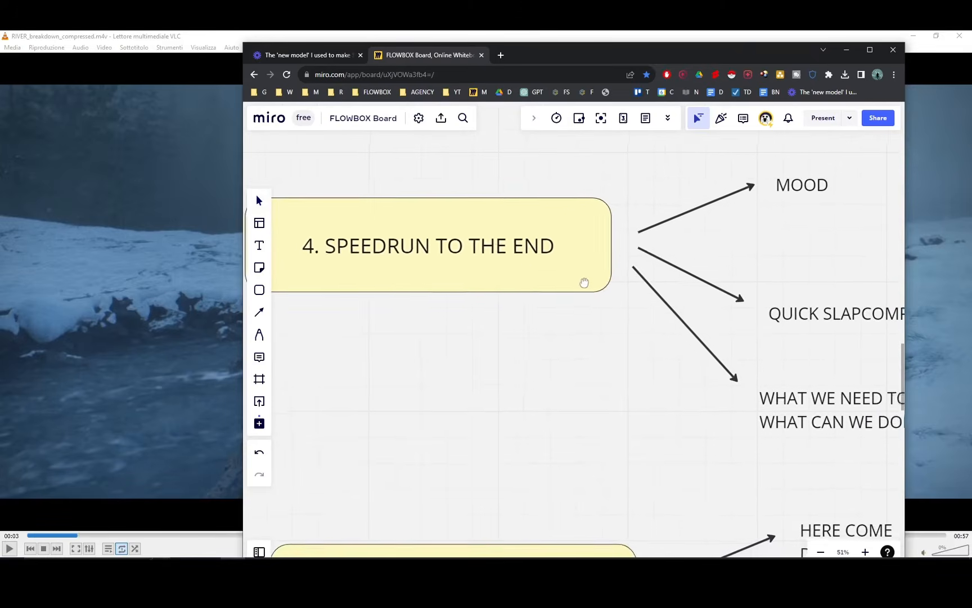
pyautogui.moveTo(585, 283); pyautogui.dragTo(587, 287, button='middle')
pyautogui.moveTo(608, 321); pyautogui.dragTo(651, 373, button='middle')
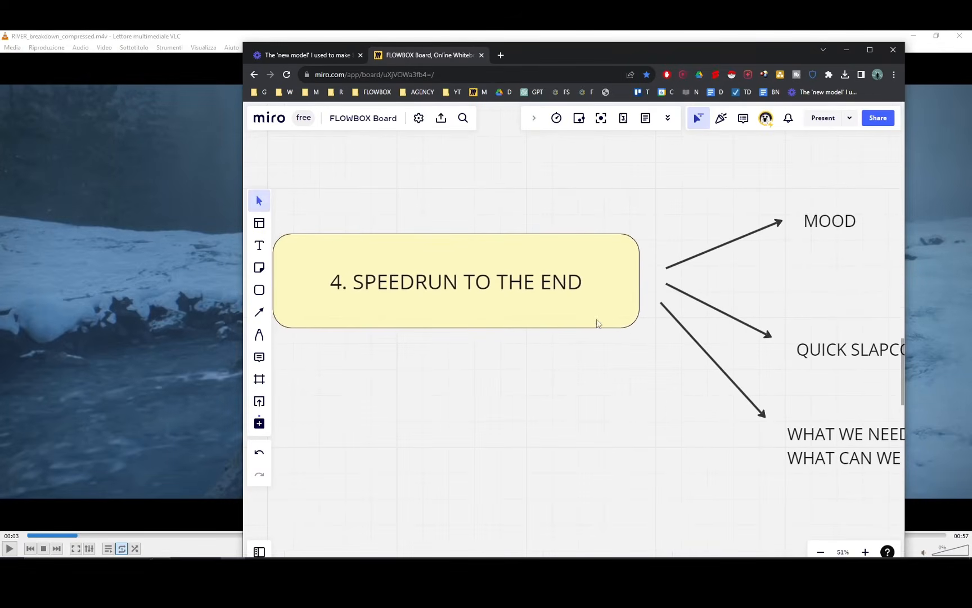
# Look at the 5. REFINE / RESOLUTION / QUALITY box on the board, and return to the branches of box 4.
pyautogui.moveTo(638, 370); pyautogui.dragTo(563, 388, button='middle')
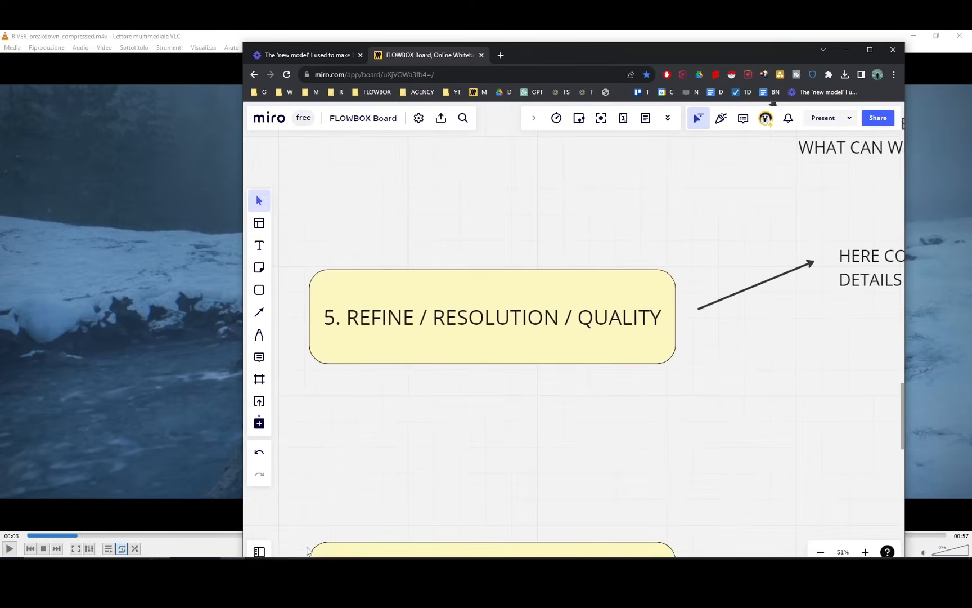
pyautogui.moveTo(386, 455); pyautogui.dragTo(372, 479, button='middle')
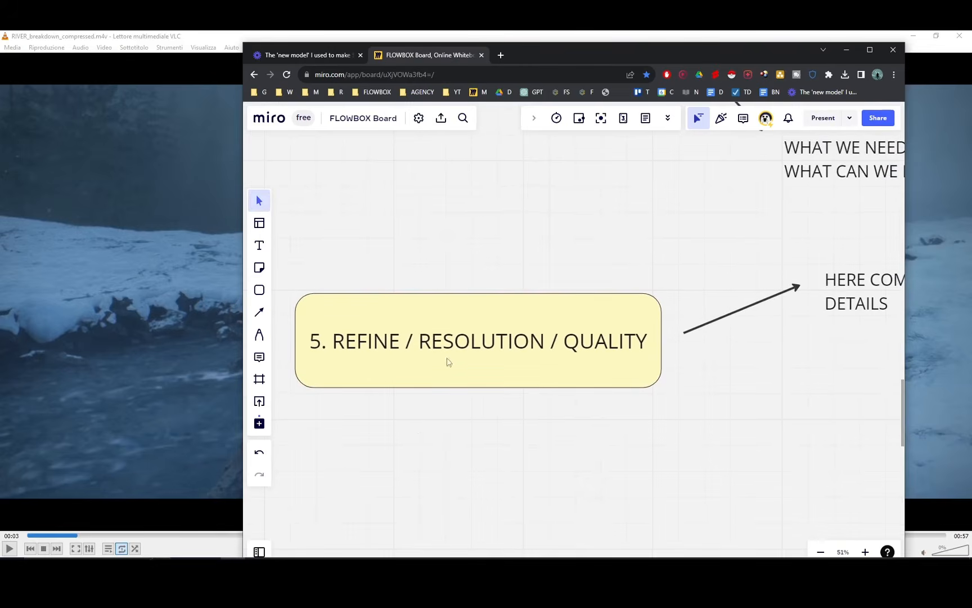
pyautogui.scroll(9, 473, 366)
pyautogui.hscroll(-1, 576, 267)
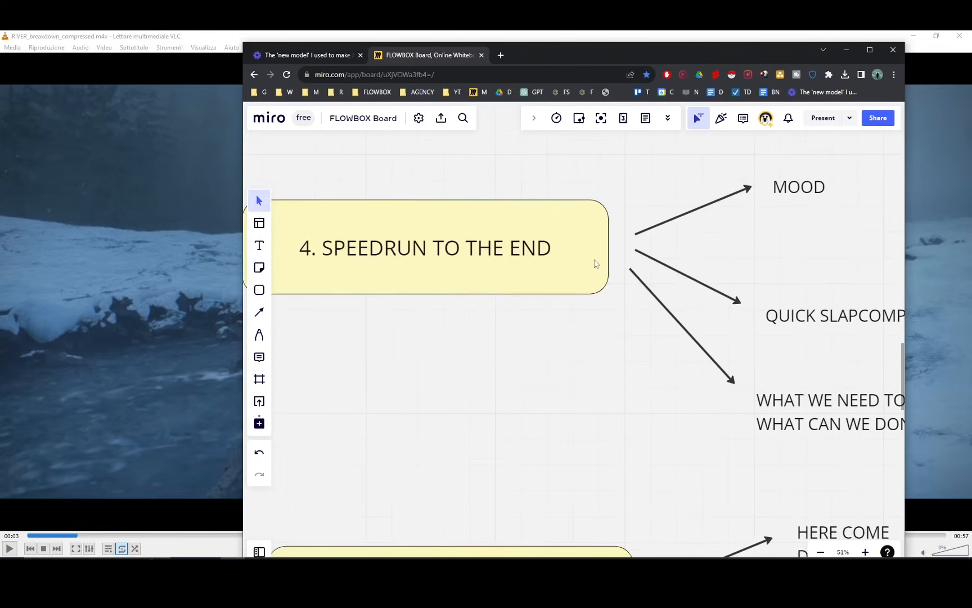
pyautogui.hscroll(3, 597, 264)
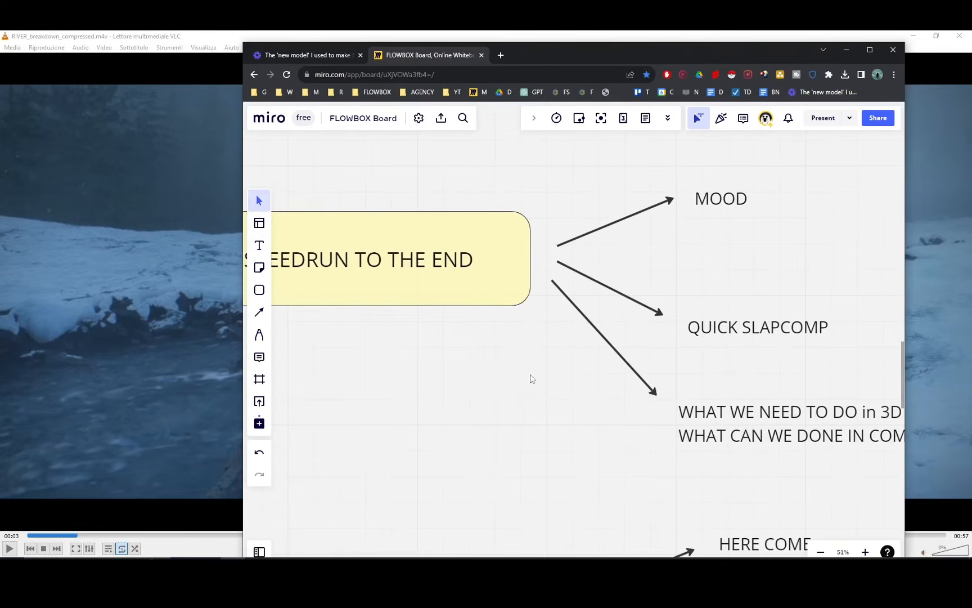
pyautogui.moveTo(512, 315); pyautogui.dragTo(555, 310, button='middle')
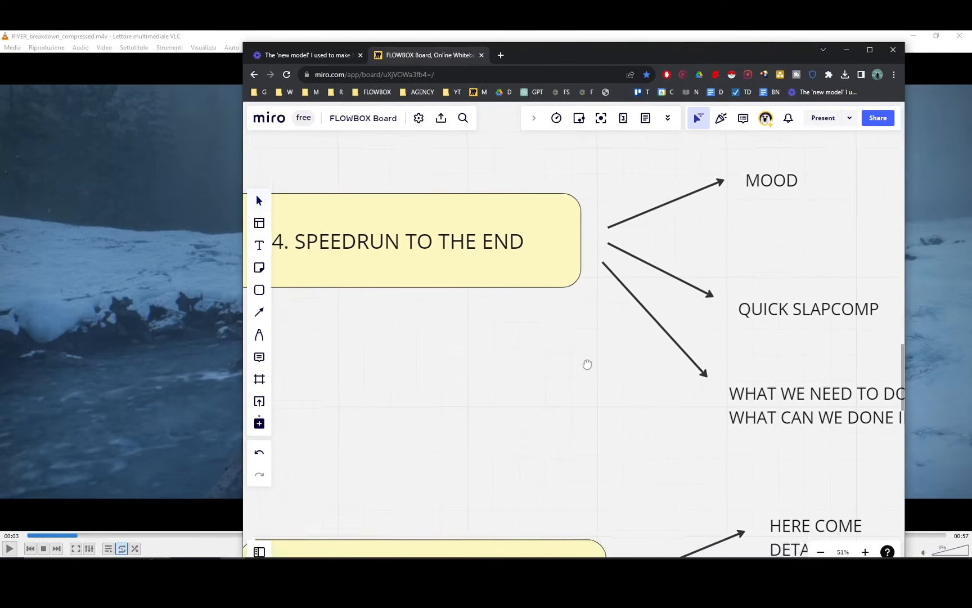
pyautogui.scroll(-1, 587, 364)
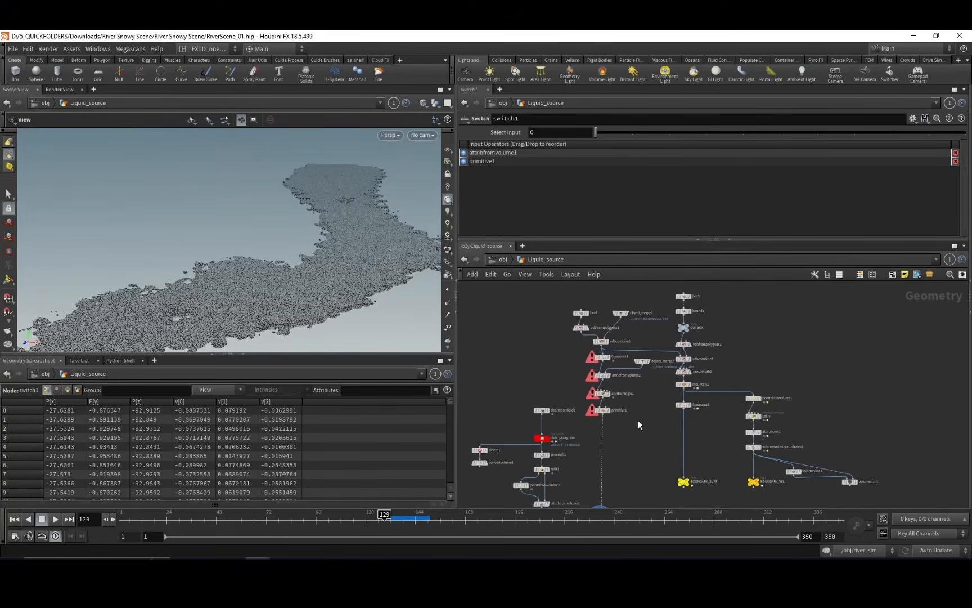
# Switch to Houdini and select primitive1 at the end of the particle source chain in Liquid_source.
pyautogui.moveTo(638, 420); pyautogui.dragTo(628, 408, button='middle')
pyautogui.moveTo(568, 410)
pyautogui.mouseDown()
pyautogui.moveTo(600, 400)
pyautogui.moveTo(582, 406)
pyautogui.mouseUp()
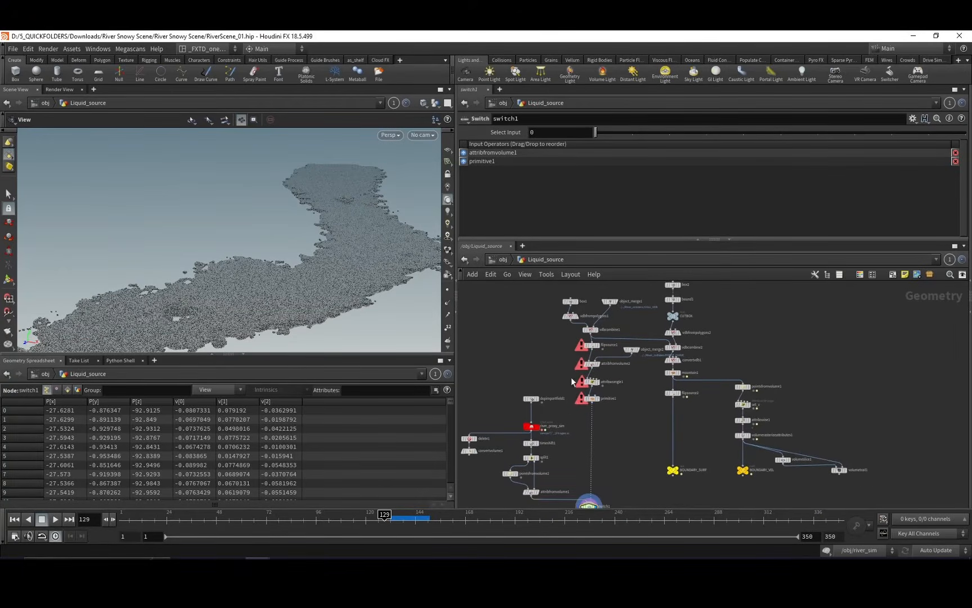
pyautogui.moveTo(570, 354); pyautogui.dragTo(569, 374, button='middle')
pyautogui.moveTo(563, 413); pyautogui.dragTo(591, 432)
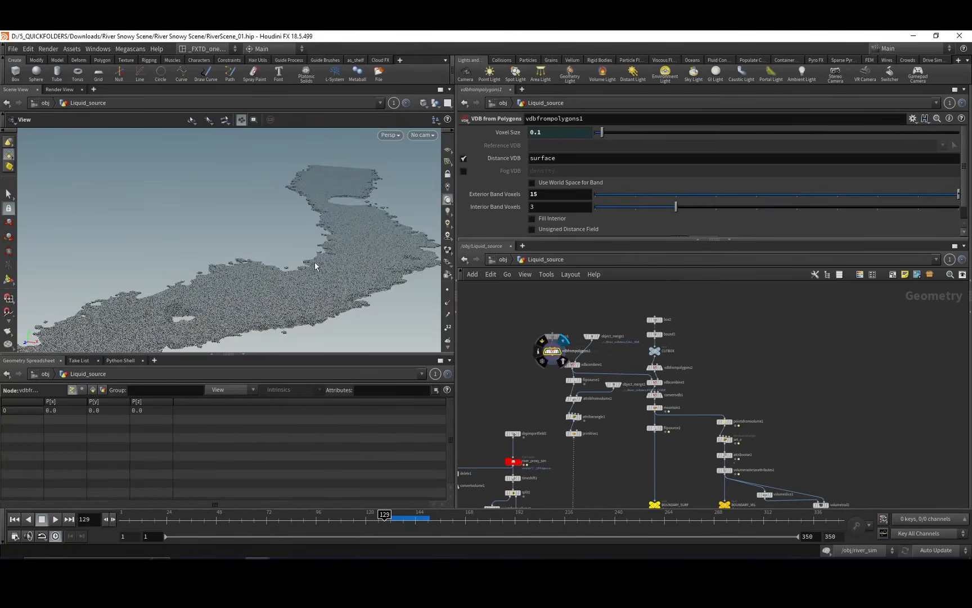
# Display vdbcombine1 and select object_merge1 to inspect the river volume and its COLL_VDB collider input.
pyautogui.moveTo(321, 276)
pyautogui.mouseDown()
pyautogui.moveTo(326, 263)
pyautogui.moveTo(340, 262)
pyautogui.moveTo(308, 282)
pyautogui.mouseUp()
pyautogui.click(578, 365)
pyautogui.click(591, 336)
pyautogui.moveTo(602, 315); pyautogui.dragTo(585, 299, button='middle')
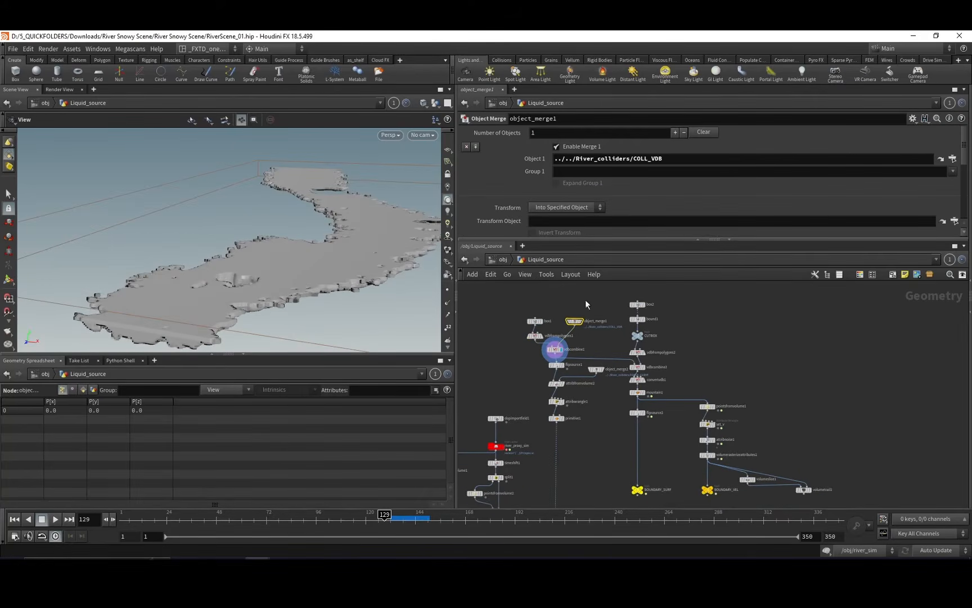
pyautogui.moveTo(261, 180); pyautogui.dragTo(302, 221)
pyautogui.moveTo(307, 276); pyautogui.dragTo(275, 256, button='middle')
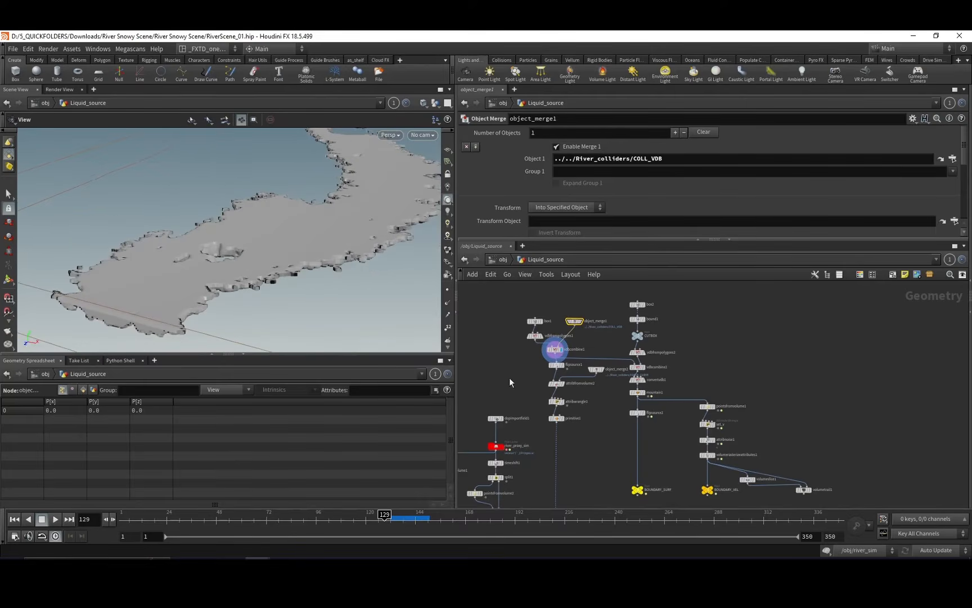
# Follow the source chain down from flipsource1 and display primitive1 to inspect the river's source particles.
pyautogui.click(566, 369)
pyautogui.moveTo(592, 445); pyautogui.dragTo(589, 382, button='middle')
pyautogui.click(563, 360)
pyautogui.click(562, 357)
pyautogui.moveTo(584, 431); pyautogui.dragTo(591, 403, button='middle')
pyautogui.moveTo(554, 352); pyautogui.dragTo(525, 334, button='middle')
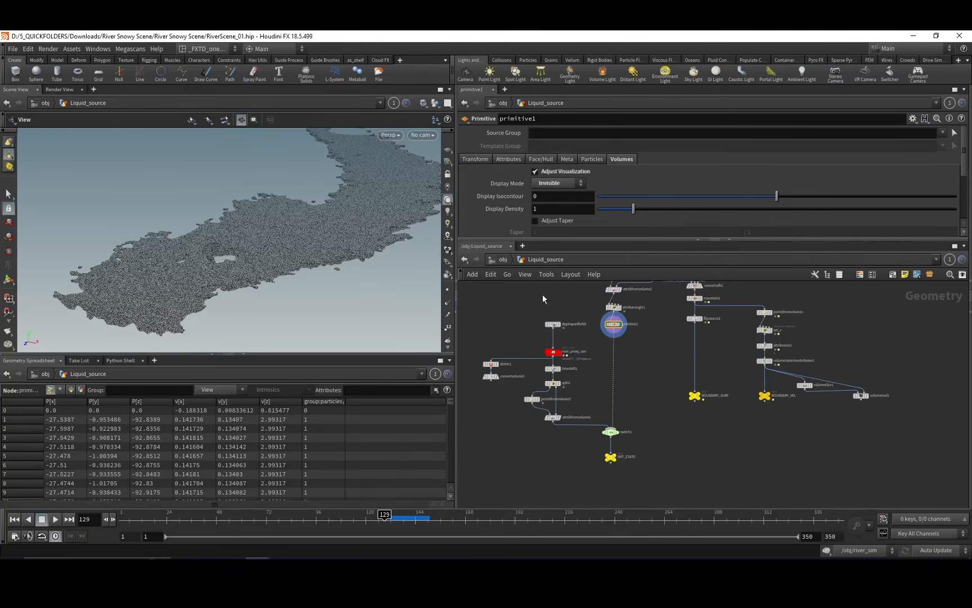
# Select and display the river_proxy_sim file cache and examine the cached river surface from several angles.
pyautogui.click(553, 352)
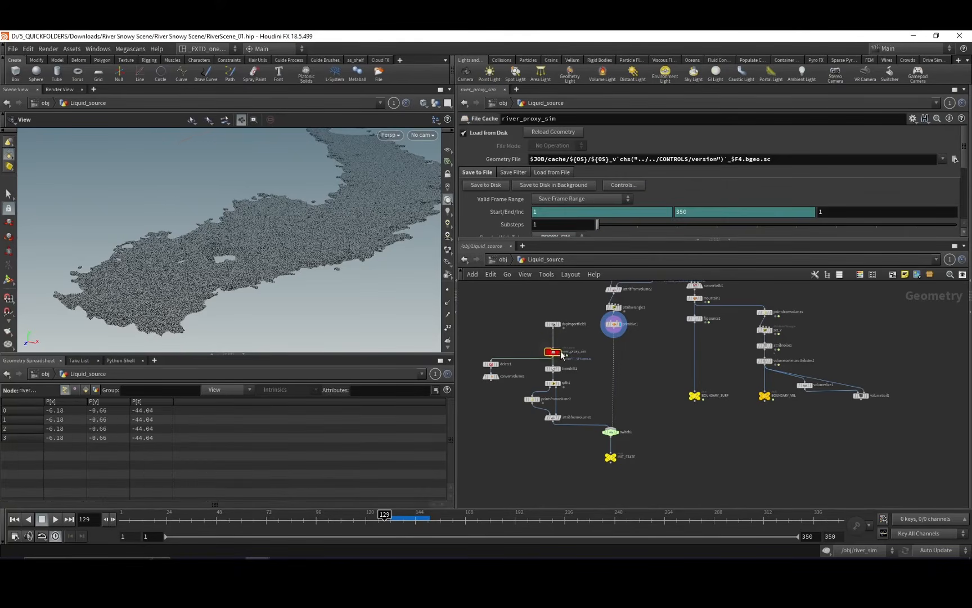
pyautogui.click(560, 352)
pyautogui.scroll(3, 306, 265)
pyautogui.moveTo(306, 265); pyautogui.dragTo(345, 236)
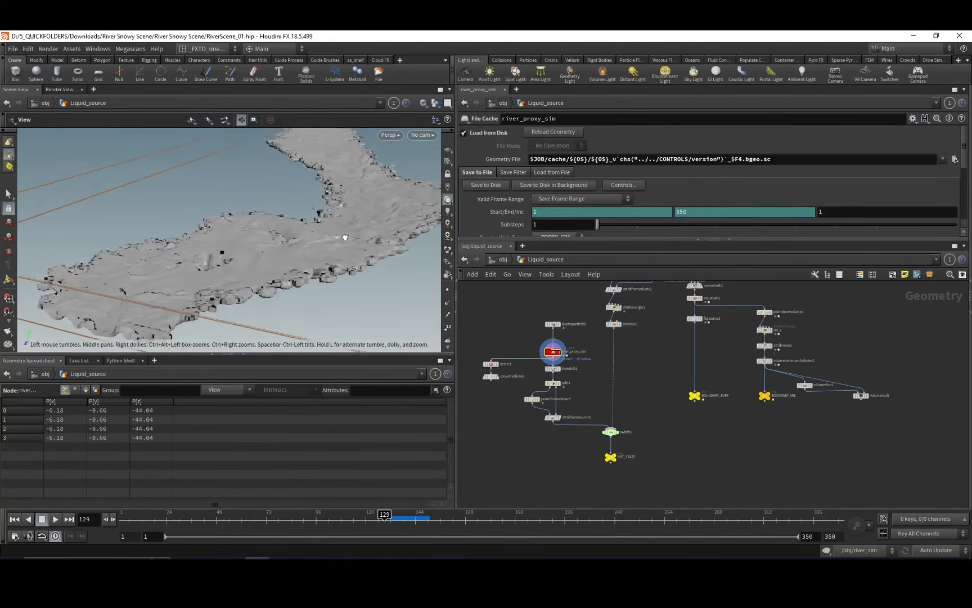
pyautogui.scroll(-2, 345, 237)
pyautogui.moveTo(504, 351); pyautogui.dragTo(504, 340, button='middle')
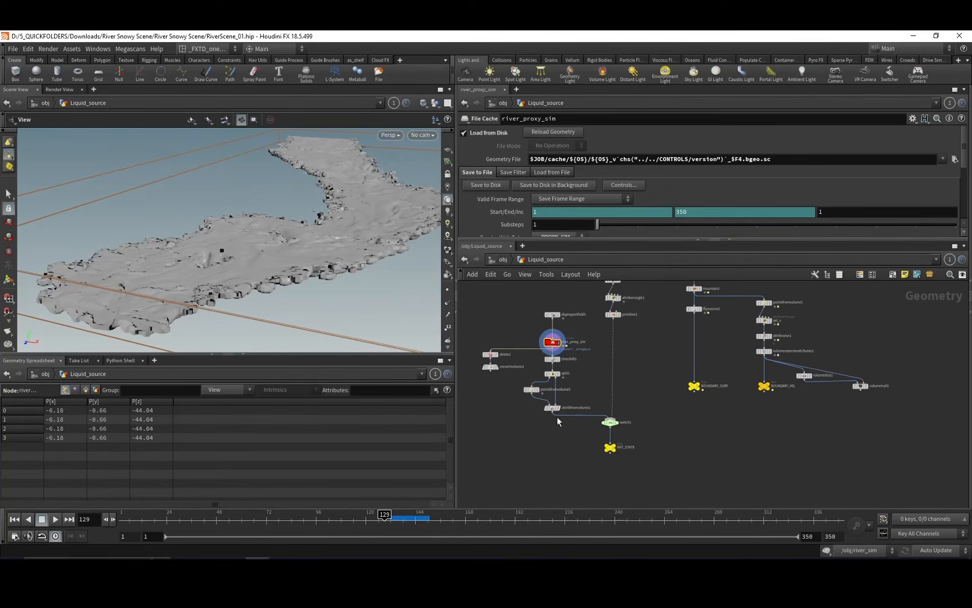
pyautogui.moveTo(316, 287); pyautogui.dragTo(289, 278)
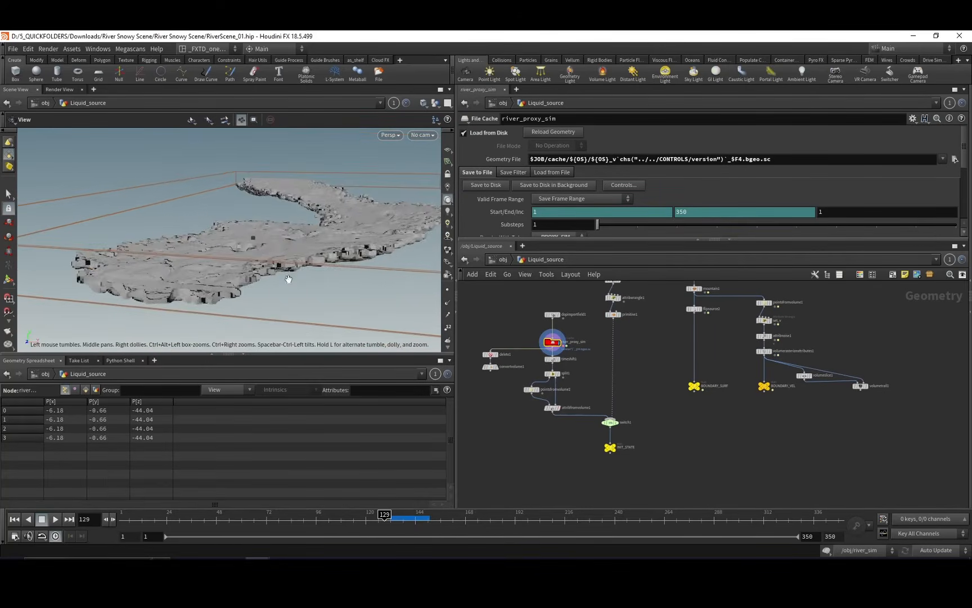
pyautogui.moveTo(337, 218); pyautogui.dragTo(358, 206)
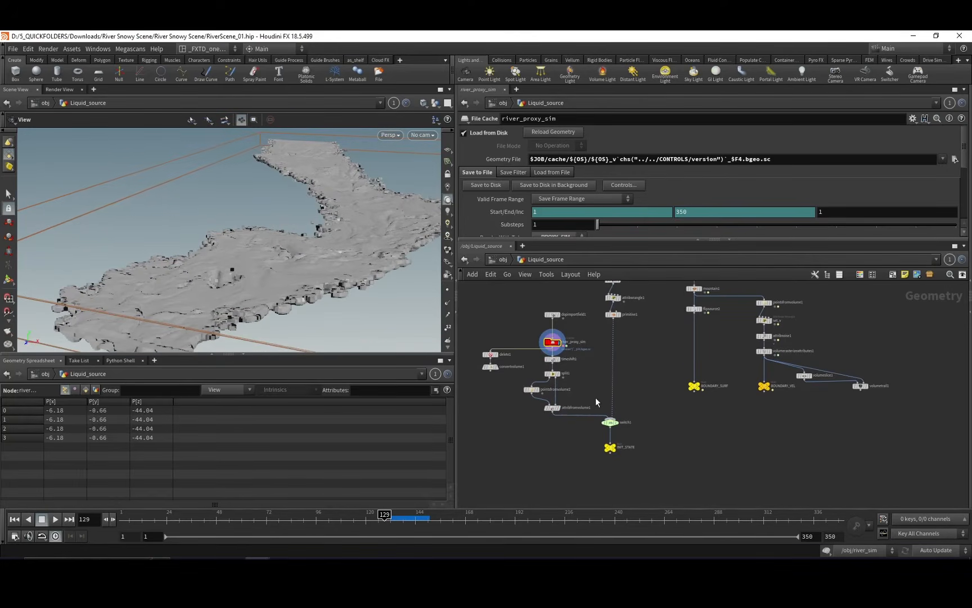
pyautogui.moveTo(598, 397); pyautogui.dragTo(613, 379, button='middle')
pyautogui.moveTo(358, 269)
pyautogui.mouseDown()
pyautogui.moveTo(367, 250)
pyautogui.moveTo(359, 267)
pyautogui.moveTo(355, 259)
pyautogui.mouseUp()
pyautogui.moveTo(562, 437)
pyautogui.mouseDown(button='middle')
pyautogui.moveTo(548, 446)
pyautogui.moveTo(543, 437)
pyautogui.mouseUp(button='middle')
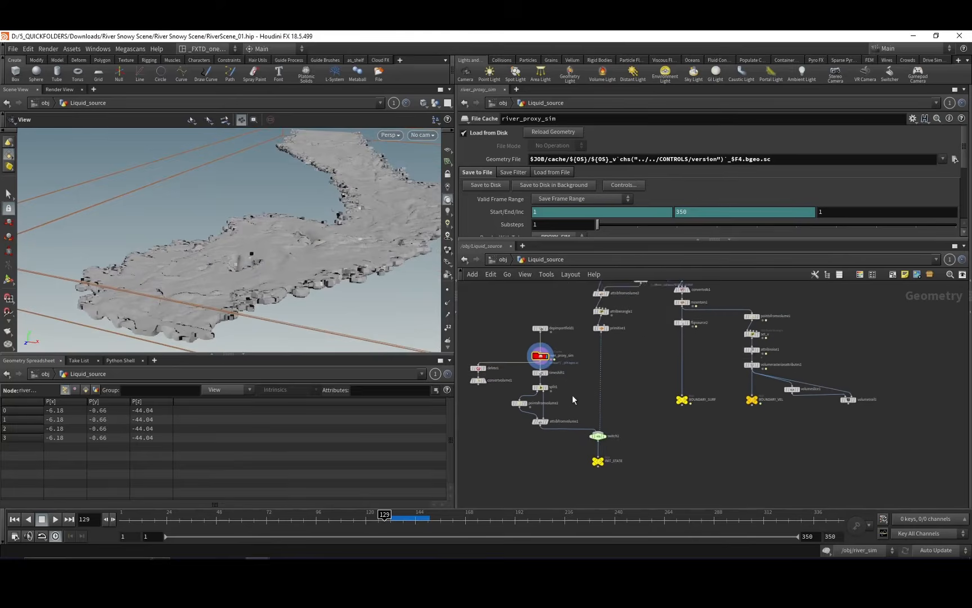
# Open the River_colliders network and examine the riverbed and rock collision geometry from several angles.
pyautogui.moveTo(652, 337)
pyautogui.mouseDown(button='middle')
pyautogui.moveTo(597, 414)
pyautogui.moveTo(568, 393)
pyautogui.mouseUp(button='middle')
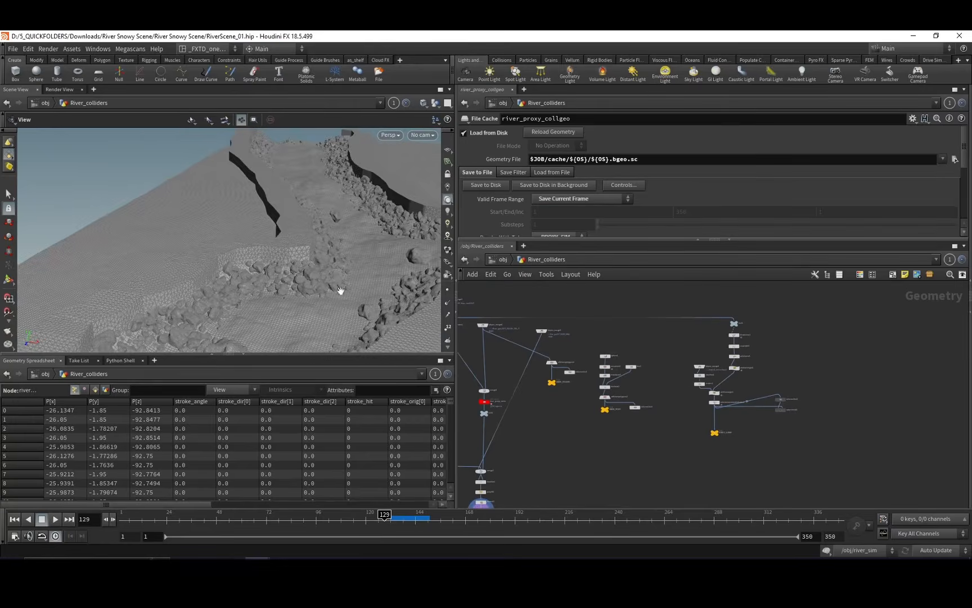
pyautogui.moveTo(336, 289); pyautogui.dragTo(296, 276)
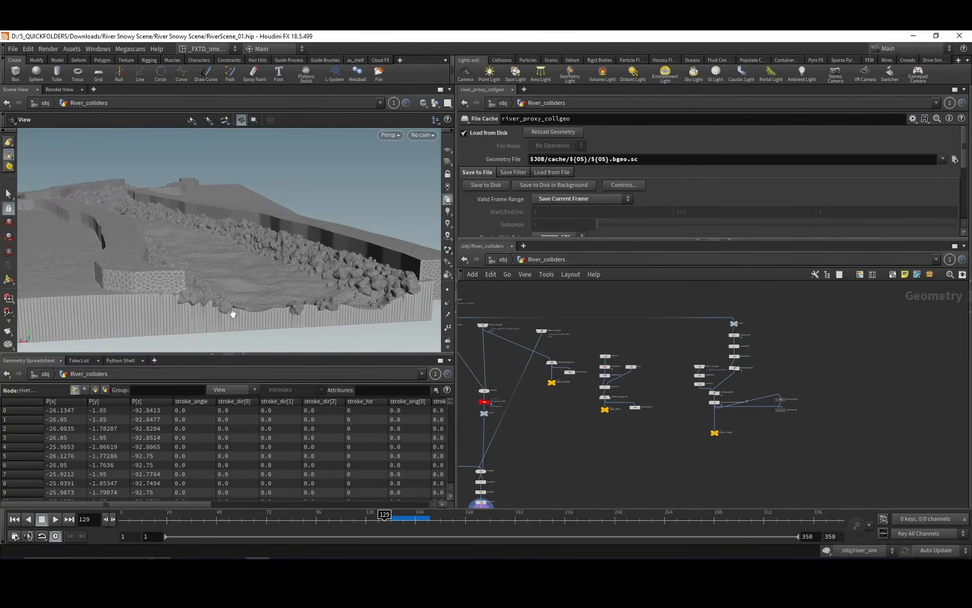
pyautogui.moveTo(220, 274); pyautogui.dragTo(161, 245)
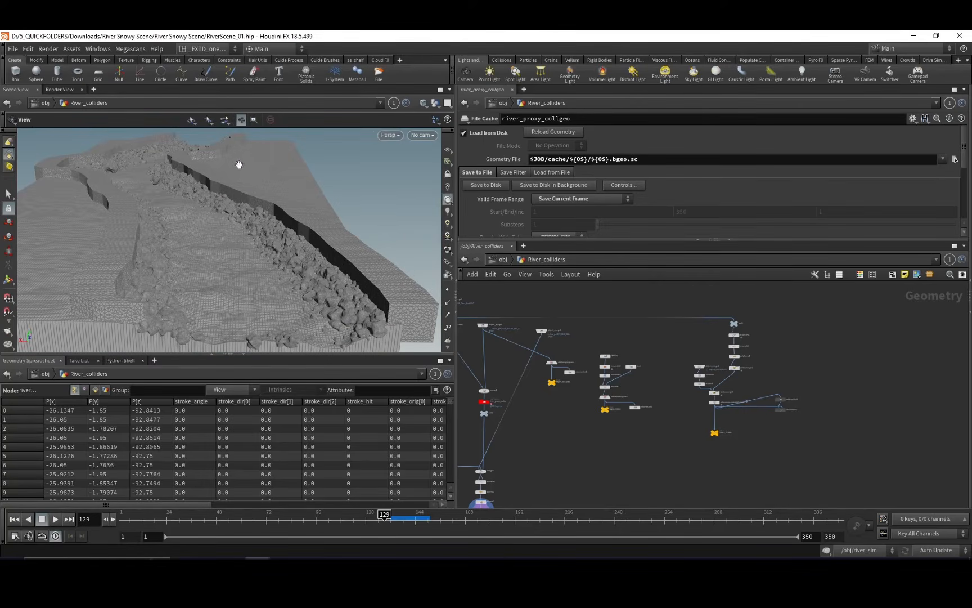
pyautogui.moveTo(373, 316); pyautogui.dragTo(299, 272)
pyautogui.moveTo(190, 279); pyautogui.dragTo(263, 253)
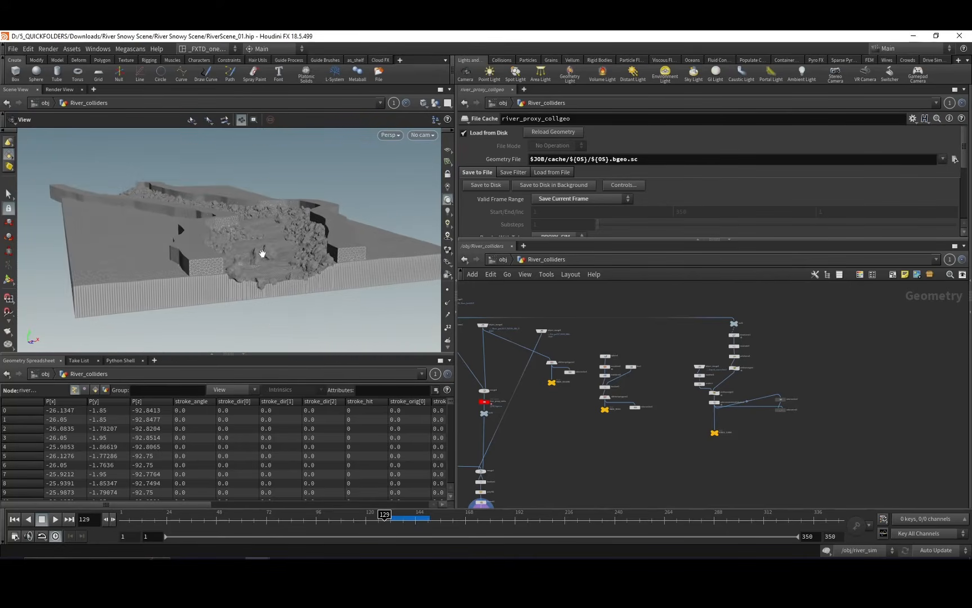
pyautogui.moveTo(552, 417); pyautogui.dragTo(596, 430, button='middle')
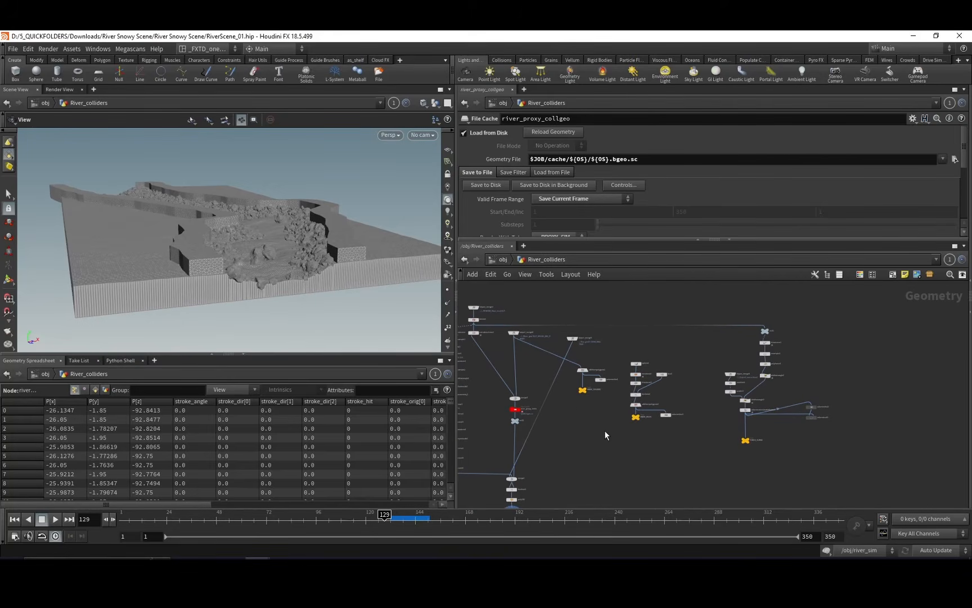
# Find the FORCE_CURVE branch in River_colliders and display null1 and drawcurve1 to inspect the curve drawn along the riverbed.
pyautogui.scroll(5, 664, 487)
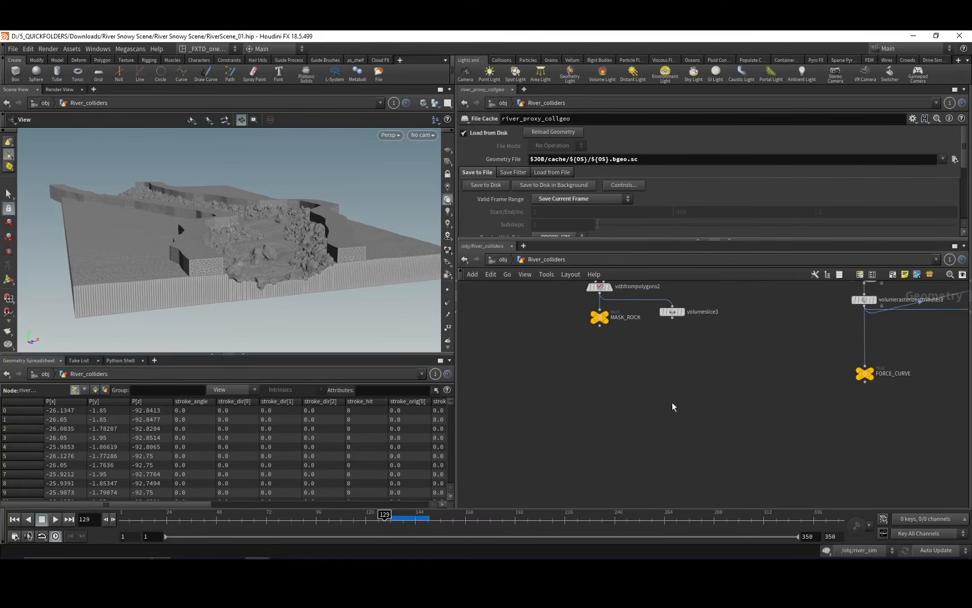
pyautogui.scroll(-3, 740, 349)
pyautogui.moveTo(602, 333)
pyautogui.mouseDown(button='middle')
pyautogui.moveTo(568, 341)
pyautogui.moveTo(523, 393)
pyautogui.mouseUp(button='middle')
pyautogui.moveTo(597, 301)
pyautogui.mouseDown(button='middle')
pyautogui.moveTo(556, 317)
pyautogui.moveTo(545, 354)
pyautogui.moveTo(570, 338)
pyautogui.mouseUp(button='middle')
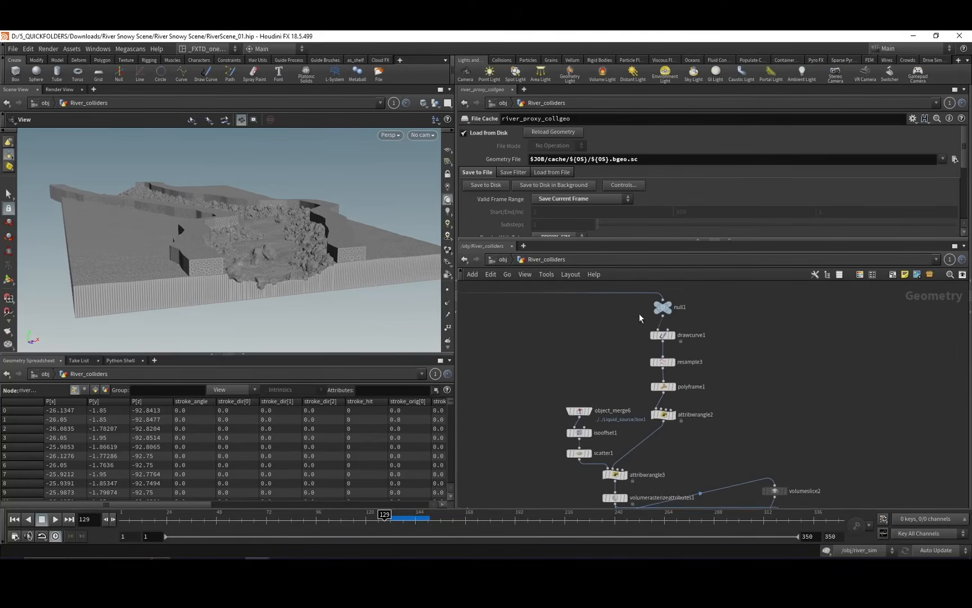
pyautogui.moveTo(640, 318); pyautogui.dragTo(651, 330, button='middle')
pyautogui.click(703, 316)
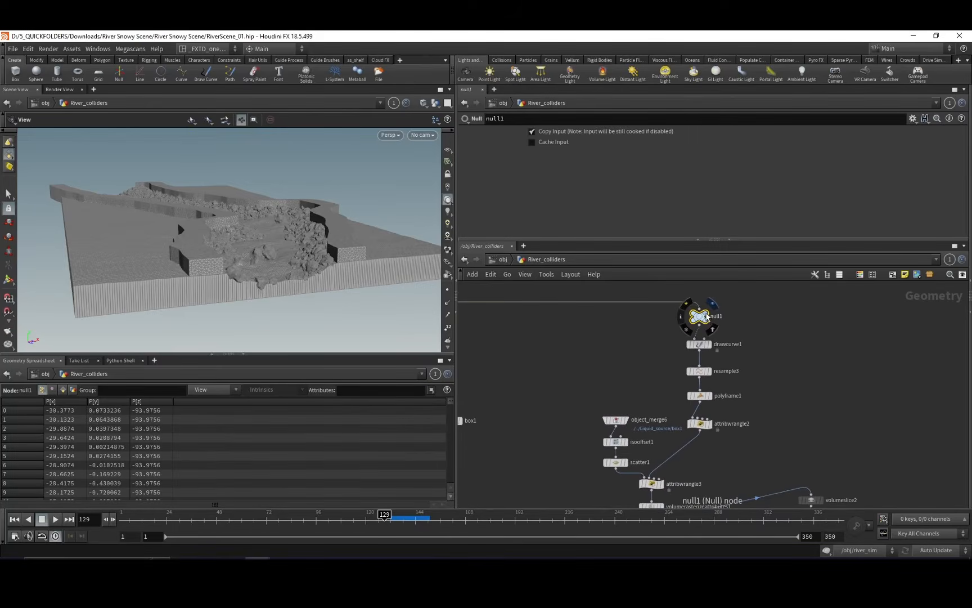
pyautogui.click(702, 342)
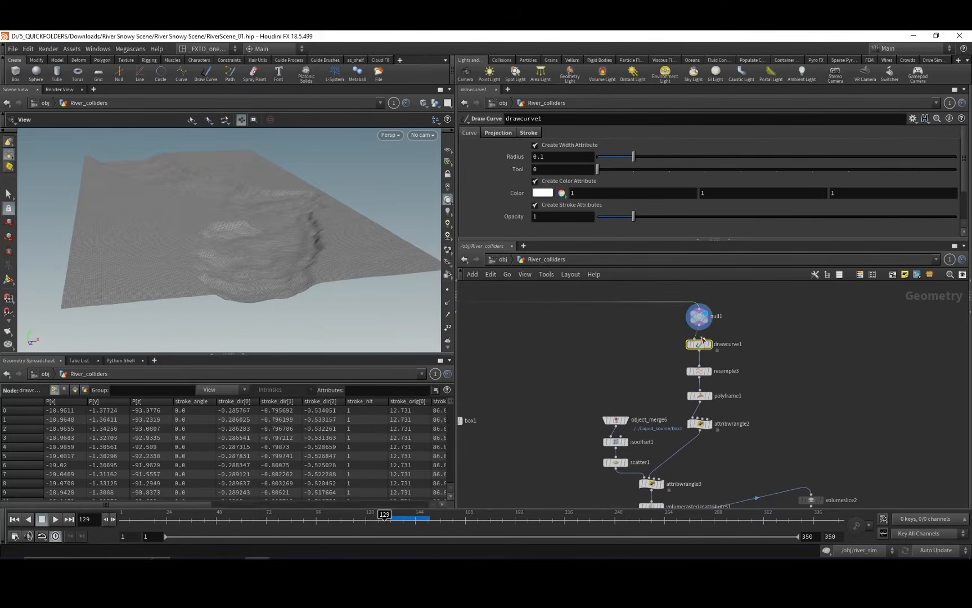
pyautogui.click(710, 345)
pyautogui.moveTo(259, 217); pyautogui.dragTo(241, 223)
# Display resample3, polyframe1 and attribwrangle2 in turn to inspect how the drawn curve is resampled and given flow directions.
pyautogui.click(698, 372)
pyautogui.click(708, 372)
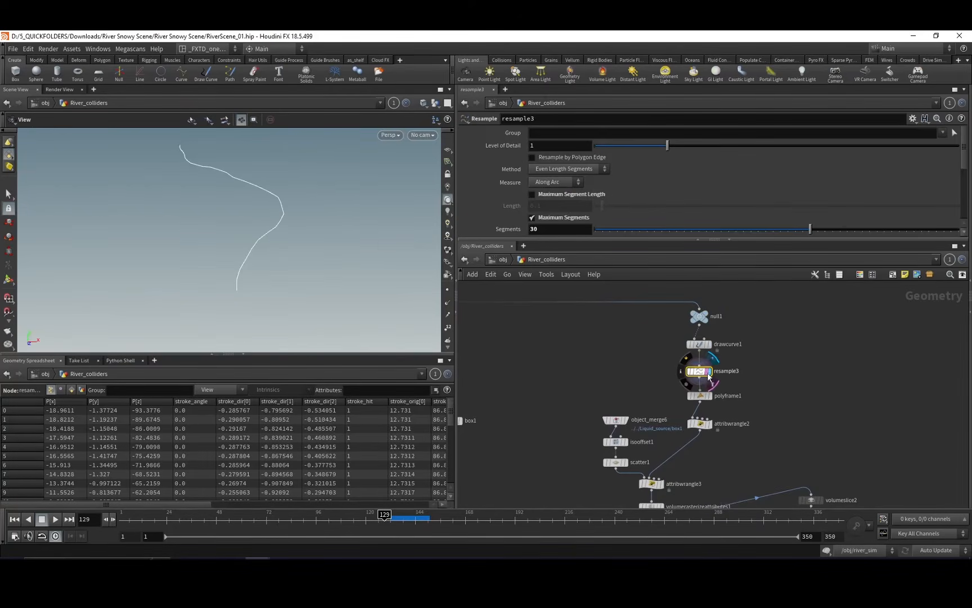
pyautogui.moveTo(653, 400); pyautogui.dragTo(666, 357, button='middle')
pyautogui.click(711, 352)
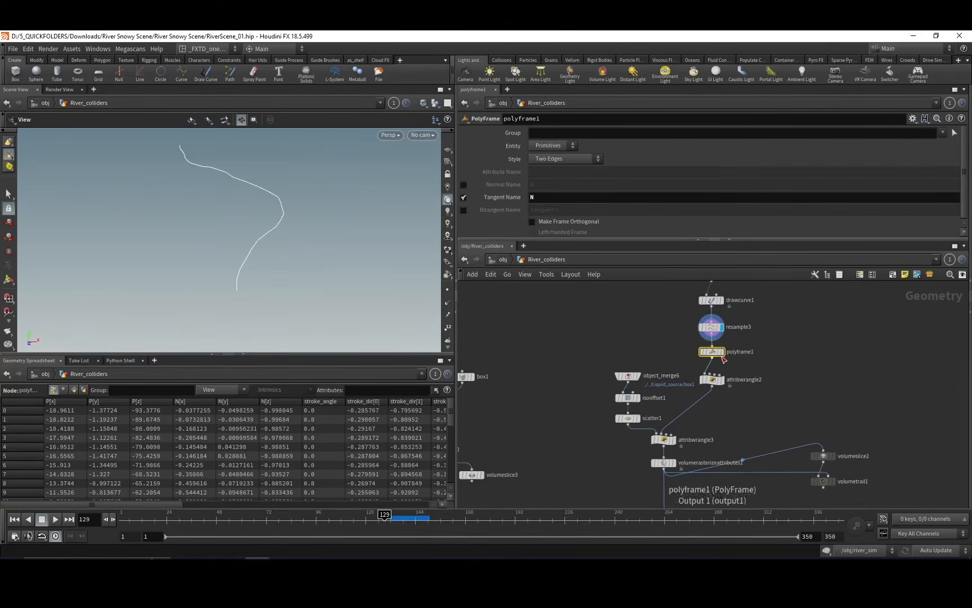
pyautogui.click(722, 352)
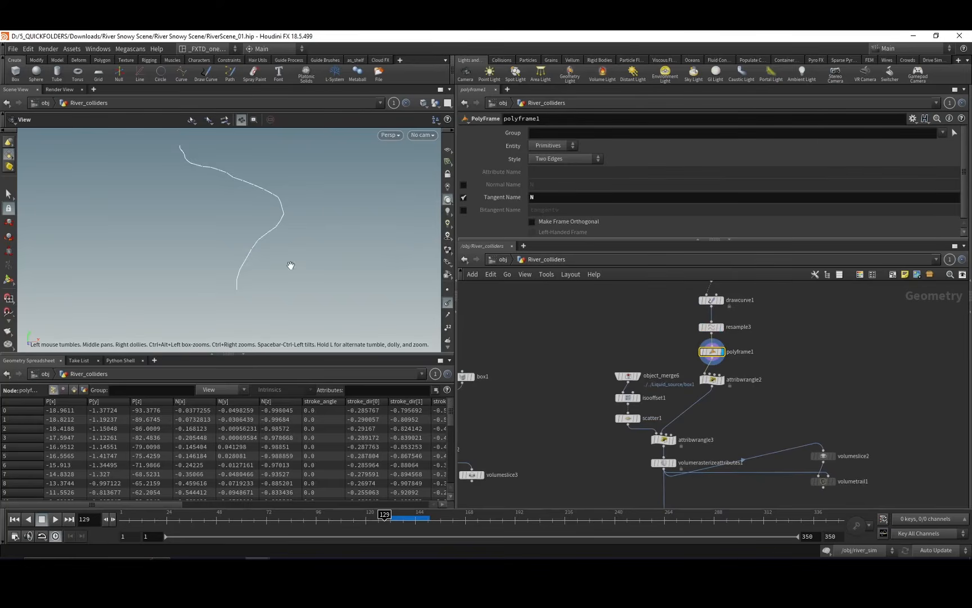
pyautogui.moveTo(291, 265); pyautogui.dragTo(294, 207)
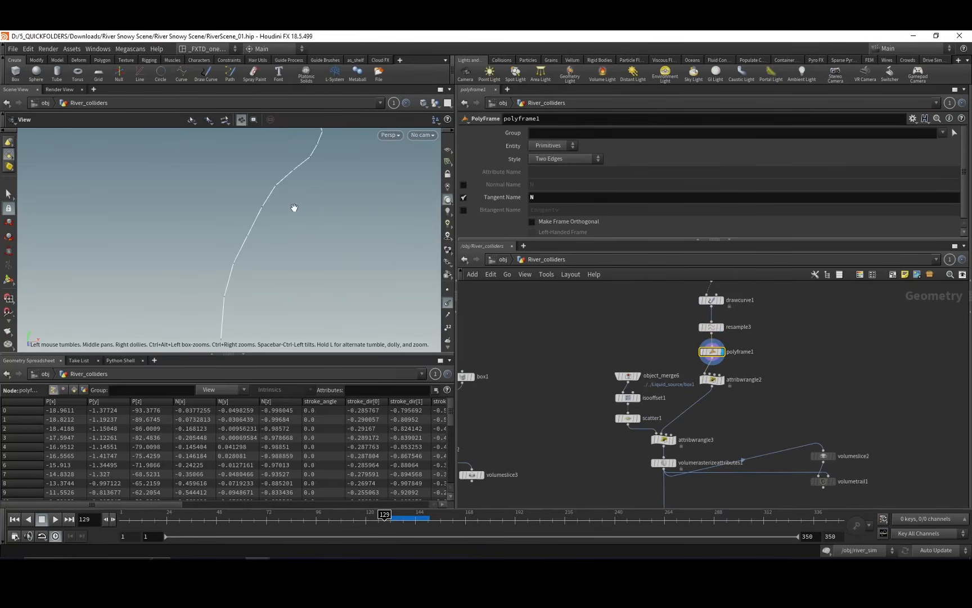
pyautogui.click(722, 381)
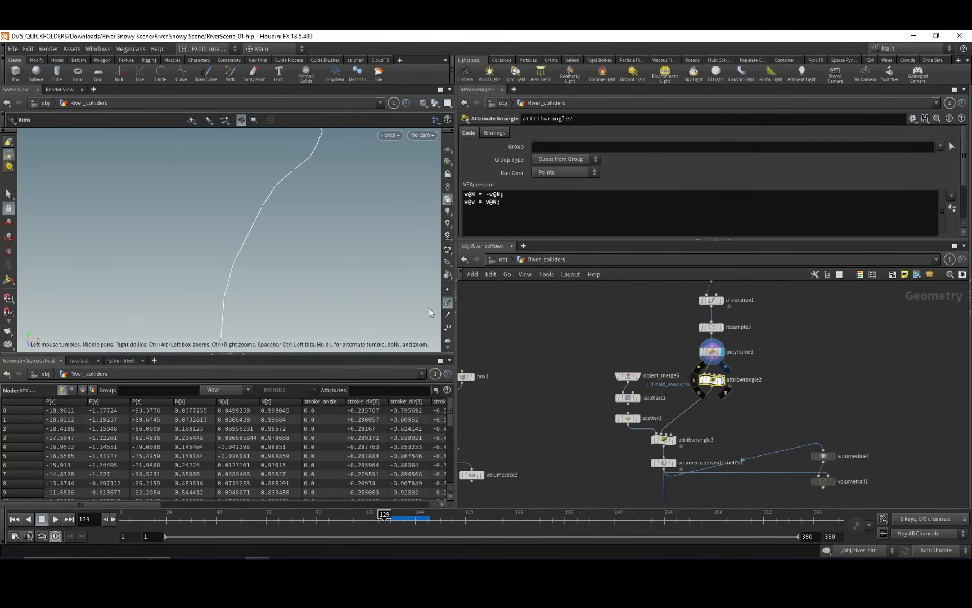
pyautogui.moveTo(305, 279); pyautogui.dragTo(344, 260)
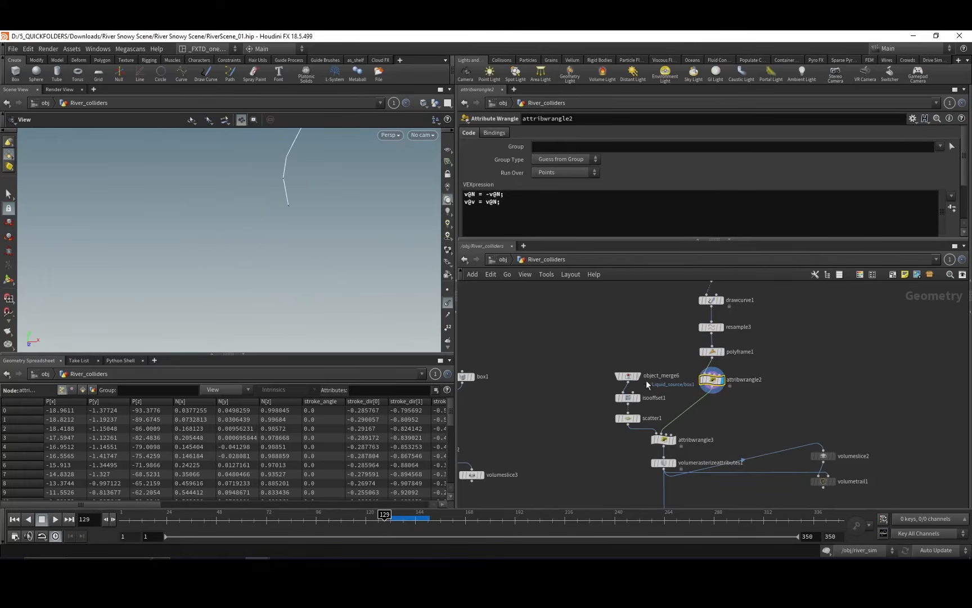
# Display object_merge6, isooffset1 and scatter1 to inspect how the liquid source box is filled with scattered points.
pyautogui.click(635, 398)
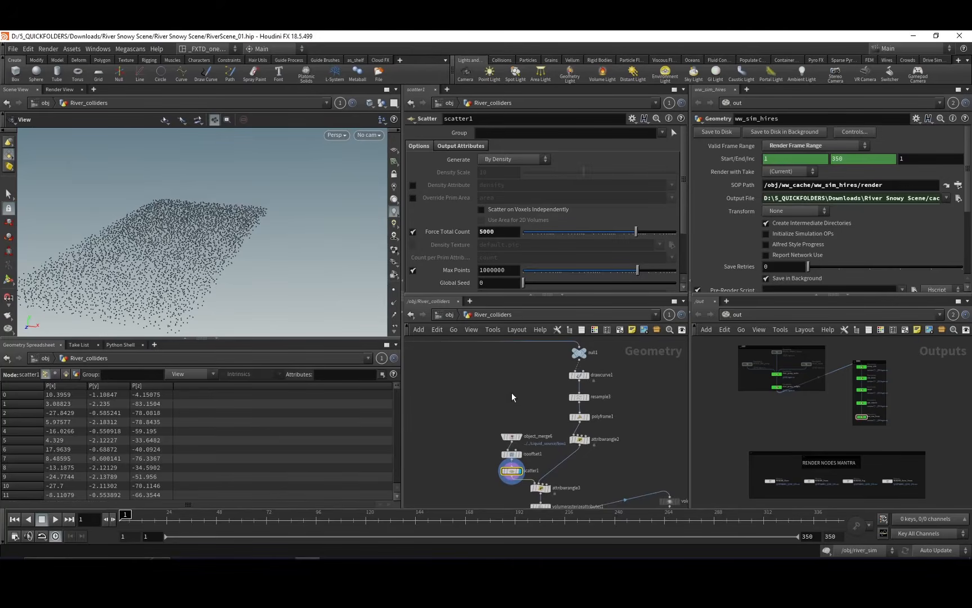
pyautogui.moveTo(501, 414); pyautogui.dragTo(470, 405, button='middle')
pyautogui.moveTo(343, 248); pyautogui.dragTo(219, 210)
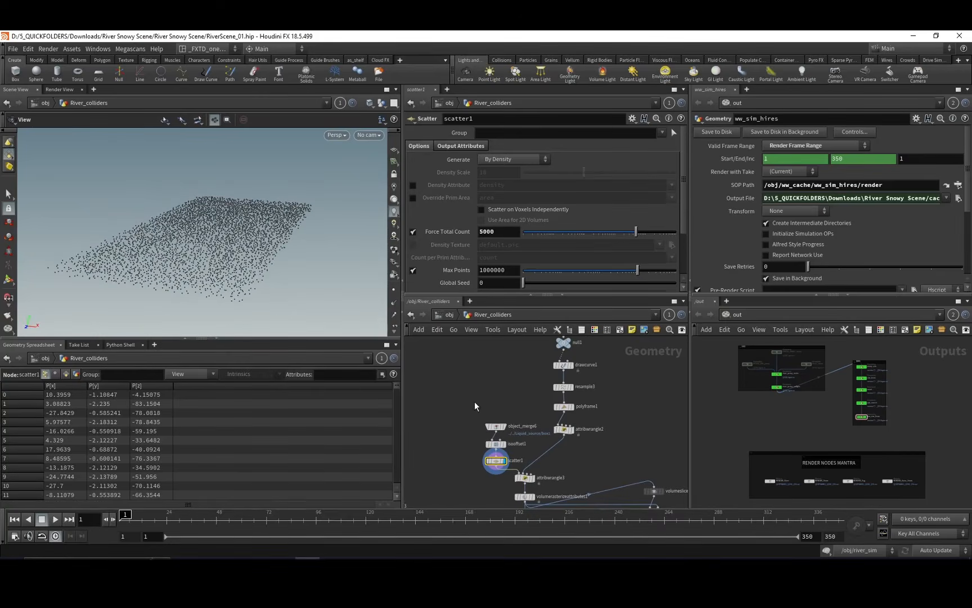
pyautogui.click(496, 427)
pyautogui.moveTo(478, 409); pyautogui.dragTo(455, 380, button='middle')
pyautogui.click(484, 400)
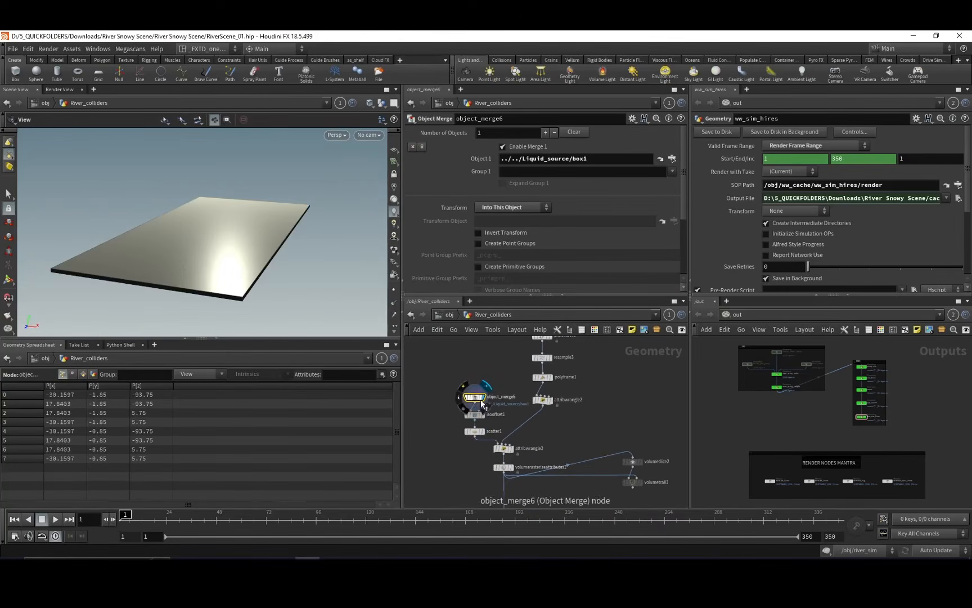
pyautogui.click(485, 425)
pyautogui.click(484, 431)
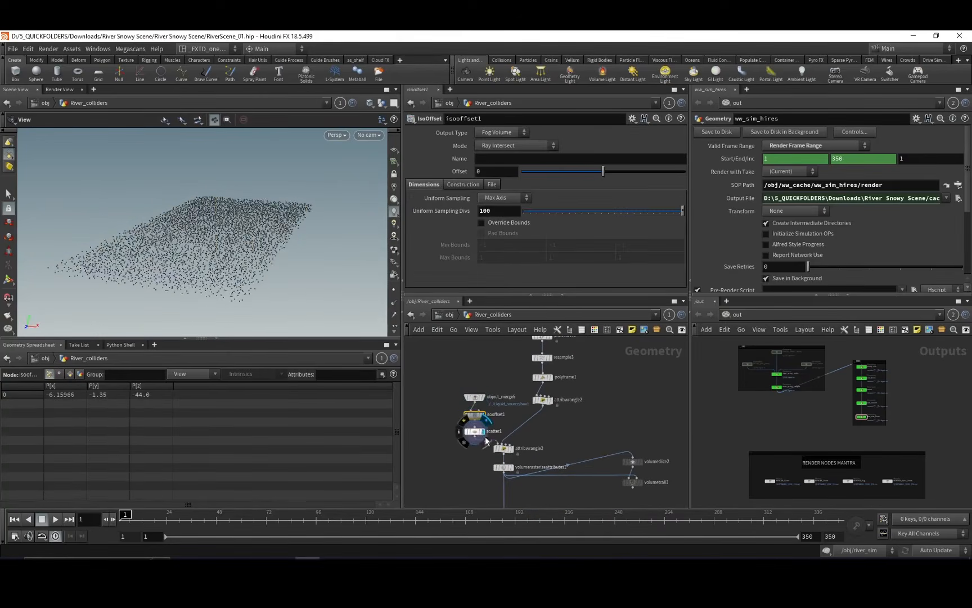
# Compare the scattered points in attribwrangle3 with the curve in attribwrangle2 and review the wrangle's point-cloud code.
pyautogui.moveTo(506, 418); pyautogui.dragTo(495, 398, button='middle')
pyautogui.click(500, 430)
pyautogui.click(492, 429)
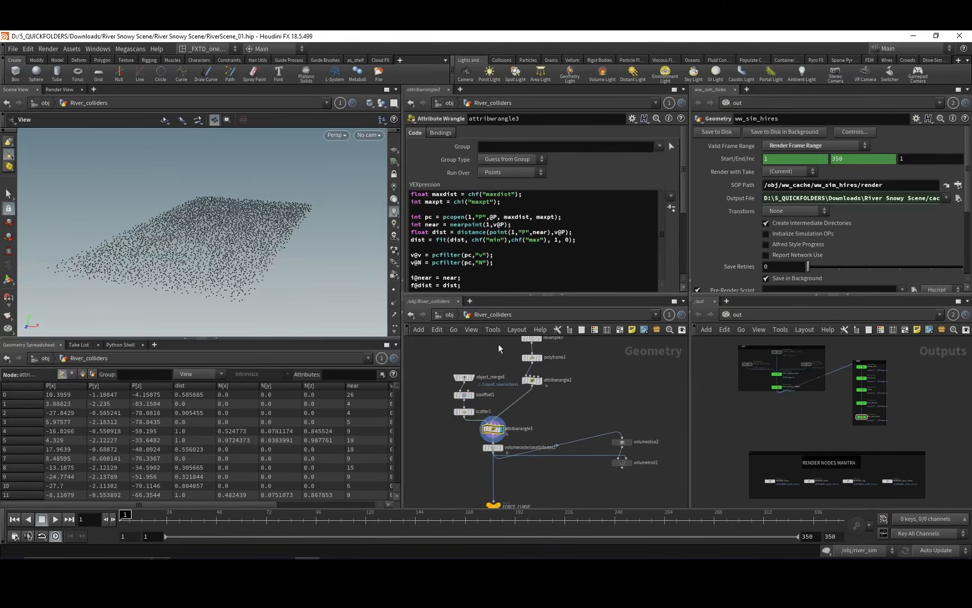
pyautogui.click(531, 381)
pyautogui.click(540, 380)
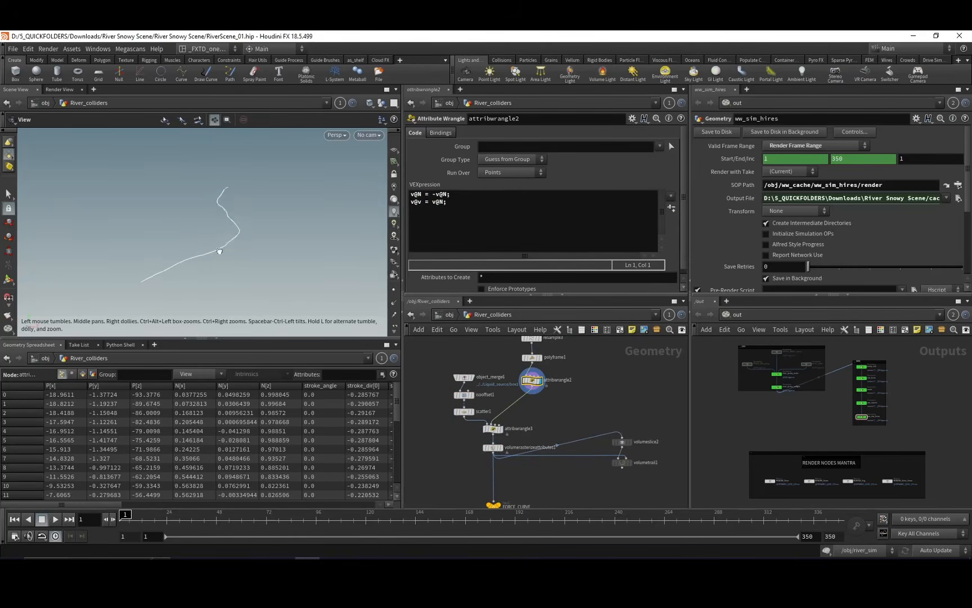
pyautogui.click(492, 429)
pyautogui.click(500, 430)
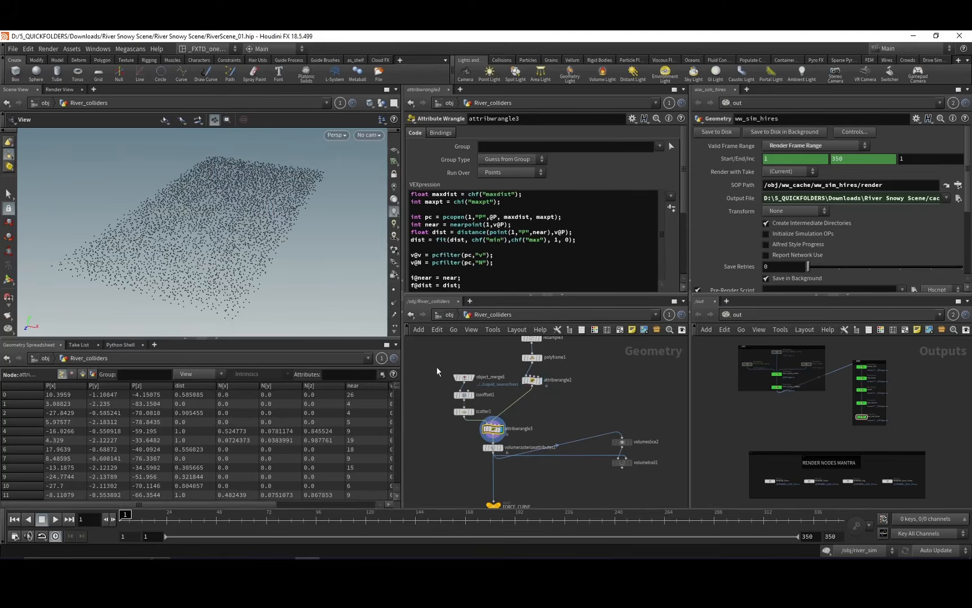
# Show the point normals on attribwrangle3 and temporarily overlay the null1 riverbed to examine the flow directions along it.
pyautogui.click(392, 306)
pyautogui.moveTo(293, 256); pyautogui.dragTo(317, 249, button='middle')
pyautogui.moveTo(317, 249); pyautogui.dragTo(307, 150, button='right')
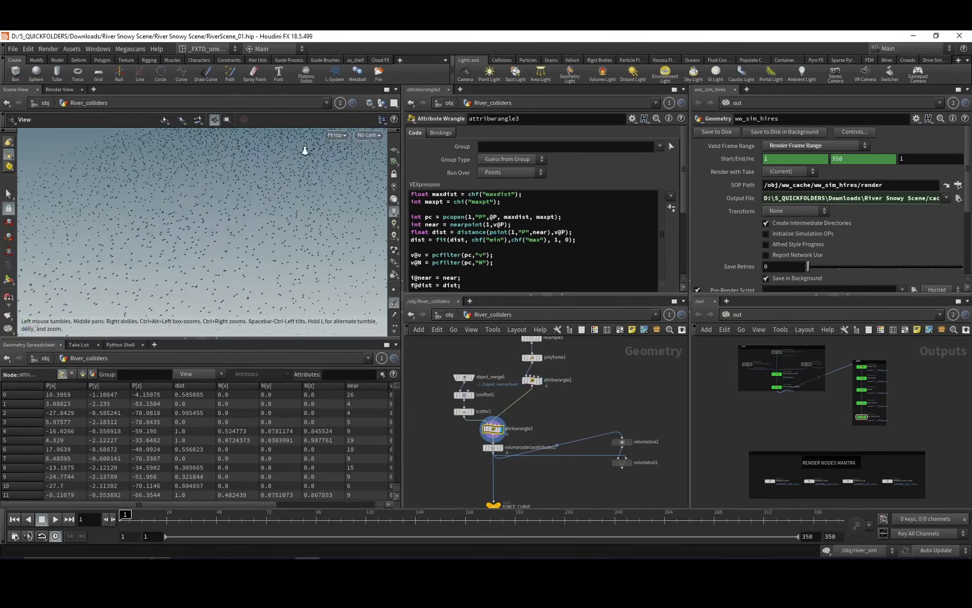
pyautogui.moveTo(306, 150); pyautogui.dragTo(248, 220, button='middle')
pyautogui.moveTo(248, 220); pyautogui.dragTo(236, 242)
pyautogui.moveTo(500, 339); pyautogui.dragTo(486, 402, button='middle')
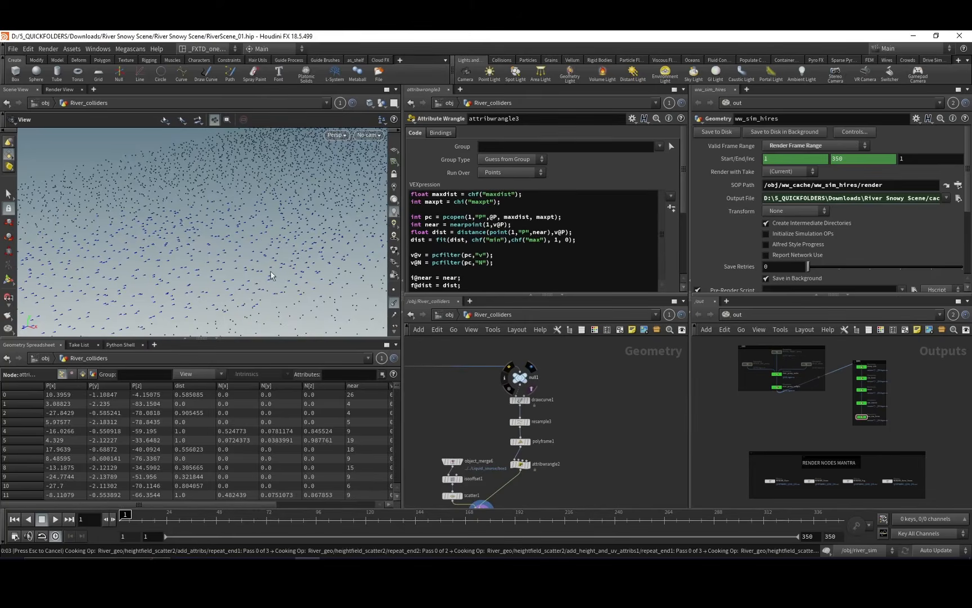
pyautogui.moveTo(271, 265); pyautogui.dragTo(263, 184)
pyautogui.moveTo(238, 231); pyautogui.dragTo(258, 195)
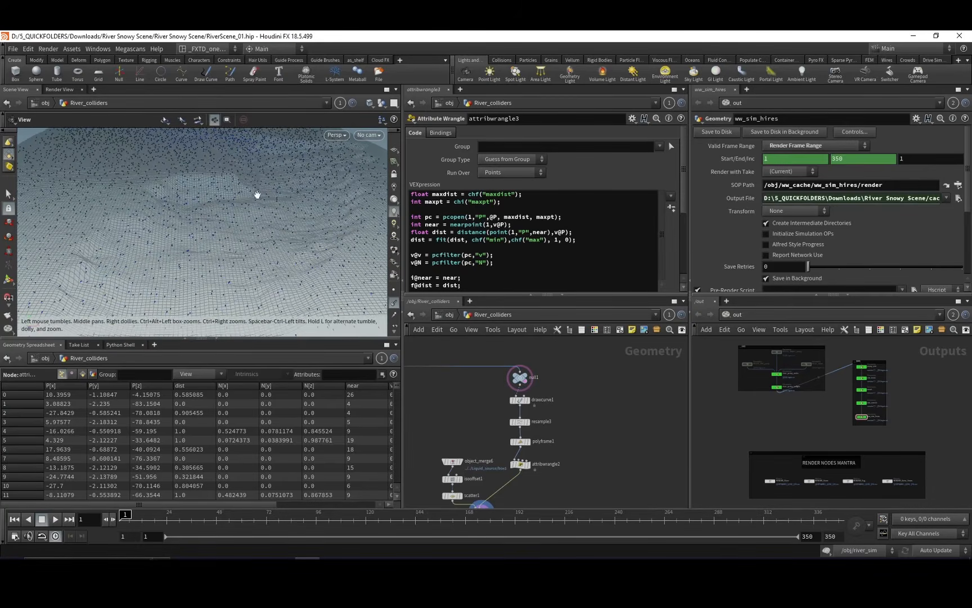
pyautogui.moveTo(209, 258); pyautogui.dragTo(316, 239)
pyautogui.click(524, 381)
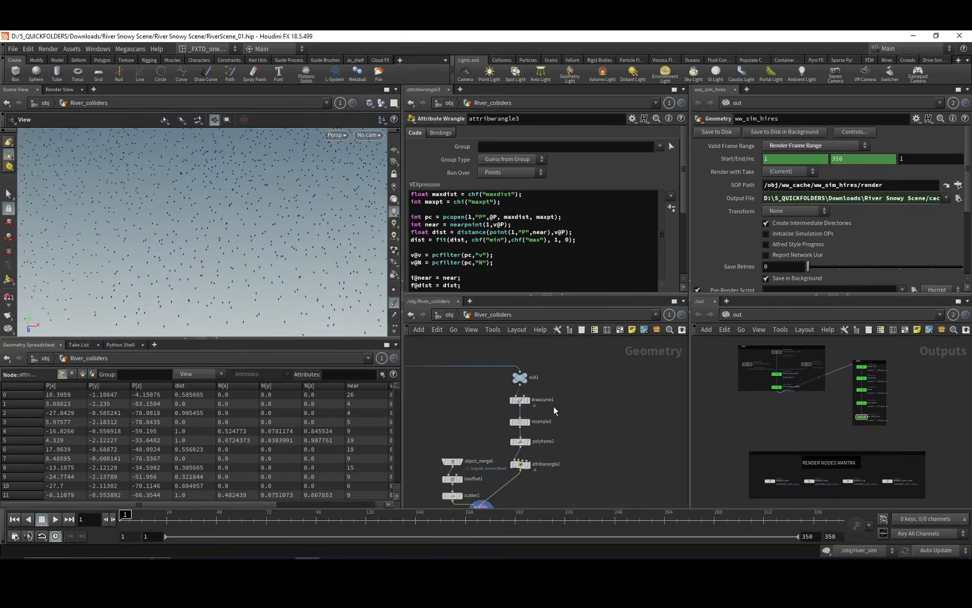
# Display volumerasterizeattributes1 and examine the rasterized velocity volume from several angles.
pyautogui.moveTo(513, 496); pyautogui.dragTo(539, 418, button='middle')
pyautogui.moveTo(465, 449); pyautogui.dragTo(488, 401, button='middle')
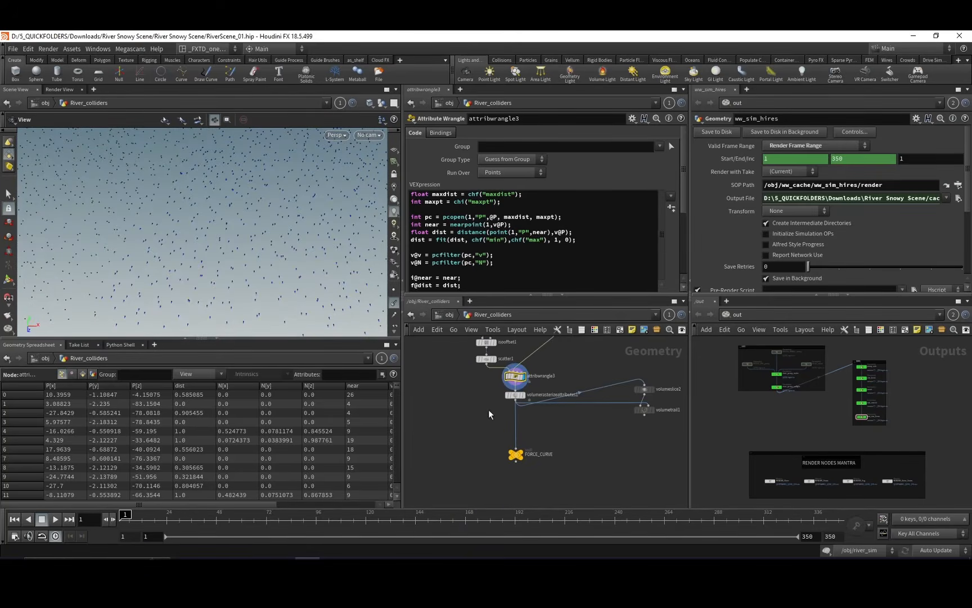
pyautogui.click(514, 395)
pyautogui.click(523, 395)
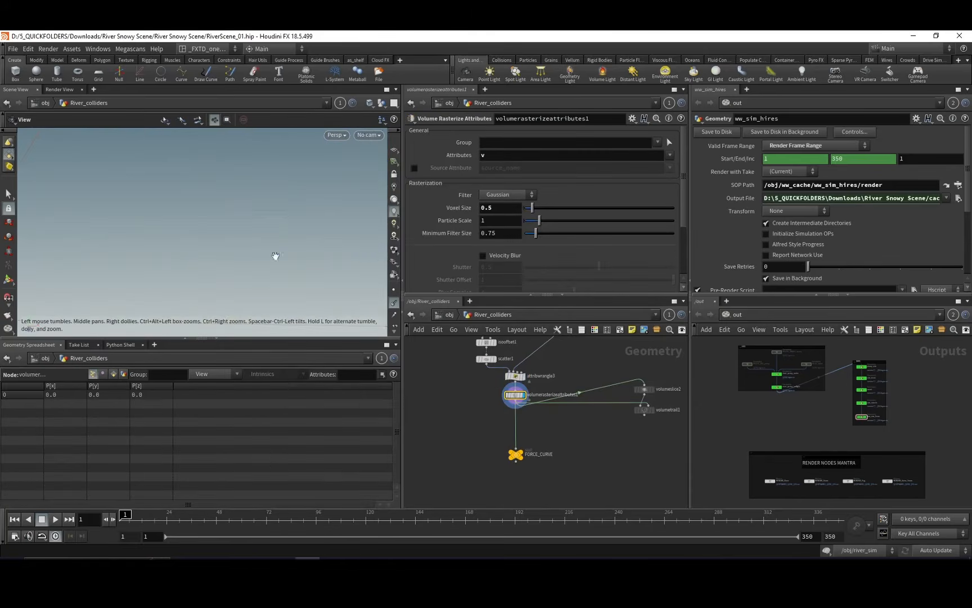
pyautogui.moveTo(272, 236); pyautogui.dragTo(262, 211)
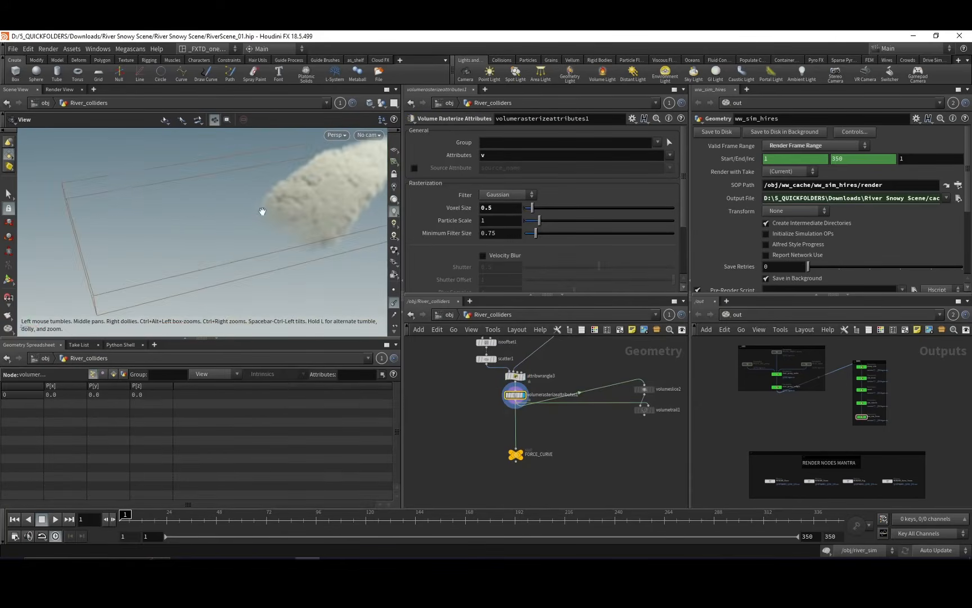
pyautogui.moveTo(271, 261)
pyautogui.mouseDown()
pyautogui.moveTo(308, 276)
pyautogui.moveTo(266, 272)
pyautogui.mouseUp()
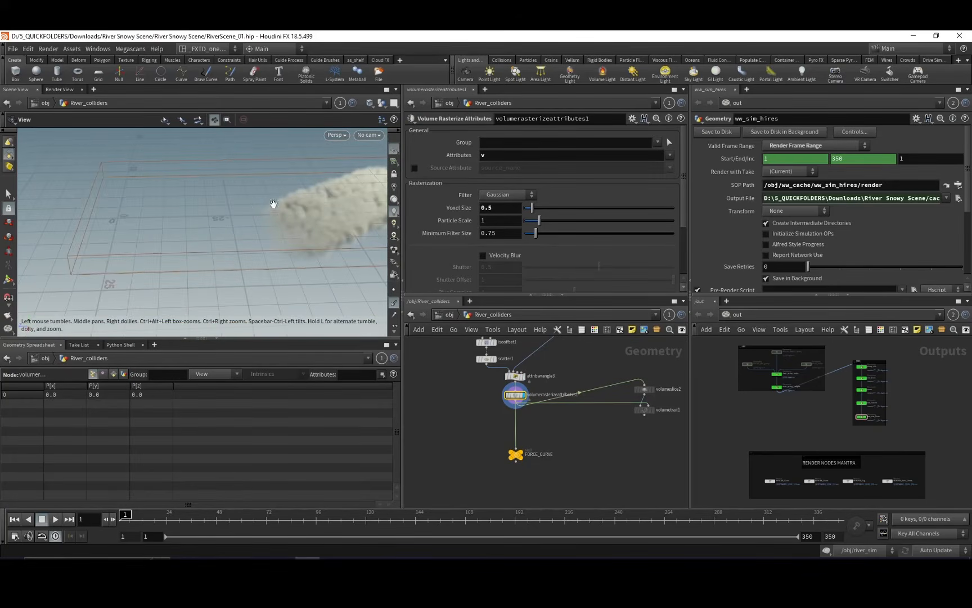
pyautogui.moveTo(274, 205); pyautogui.dragTo(325, 208)
pyautogui.moveTo(253, 248); pyautogui.dragTo(308, 230)
# Display volumetrail1 to examine the velocity field's direction trails along the river.
pyautogui.moveTo(547, 358); pyautogui.dragTo(542, 400, button='middle')
pyautogui.click(625, 448)
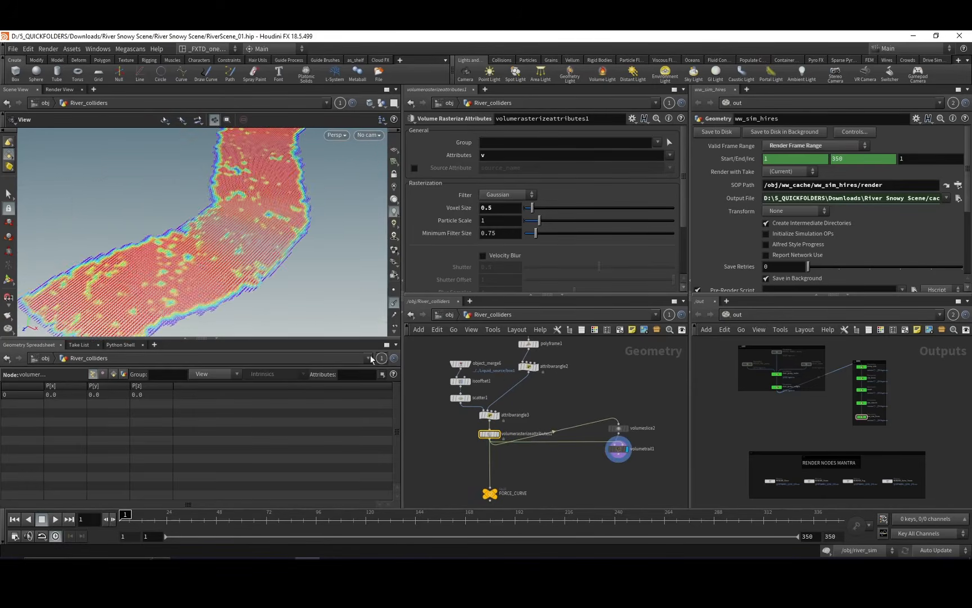
pyautogui.moveTo(292, 282); pyautogui.dragTo(244, 228)
pyautogui.moveTo(529, 384); pyautogui.dragTo(551, 420, button='middle')
# Return to the object level, open the river_sim DOP network and examine its nodes and scene geometry.
pyautogui.click(452, 314)
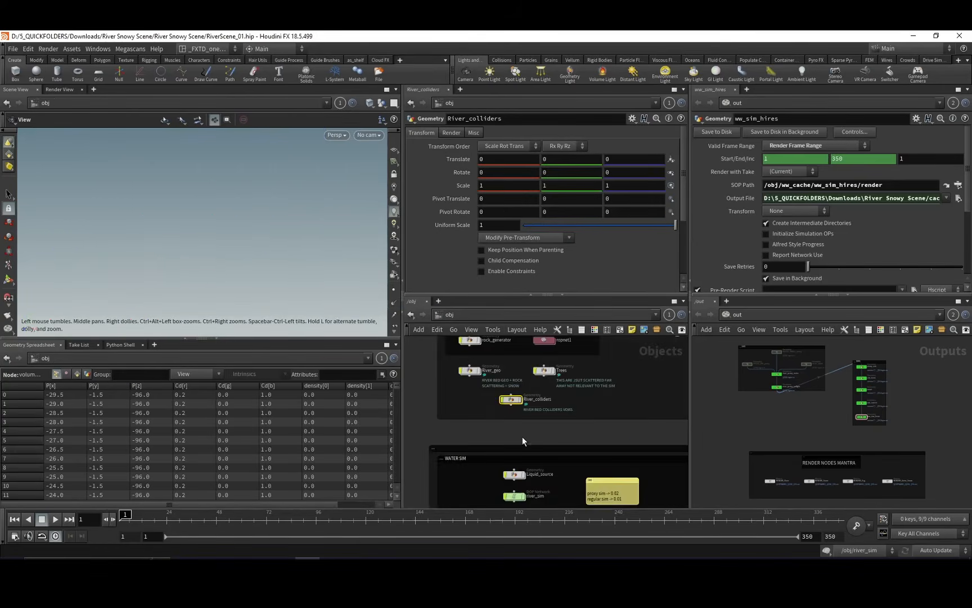
pyautogui.click(515, 396)
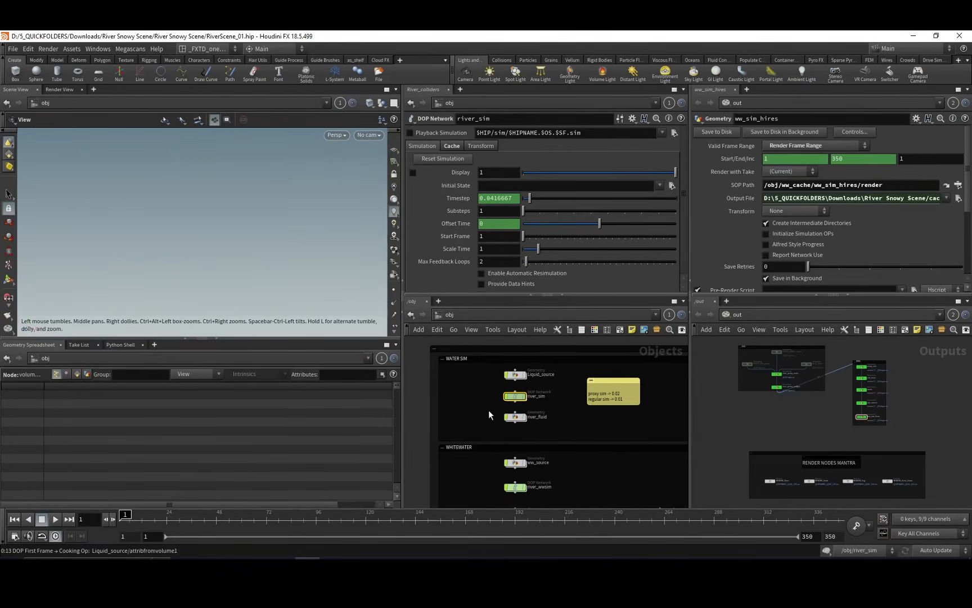
pyautogui.press('i')
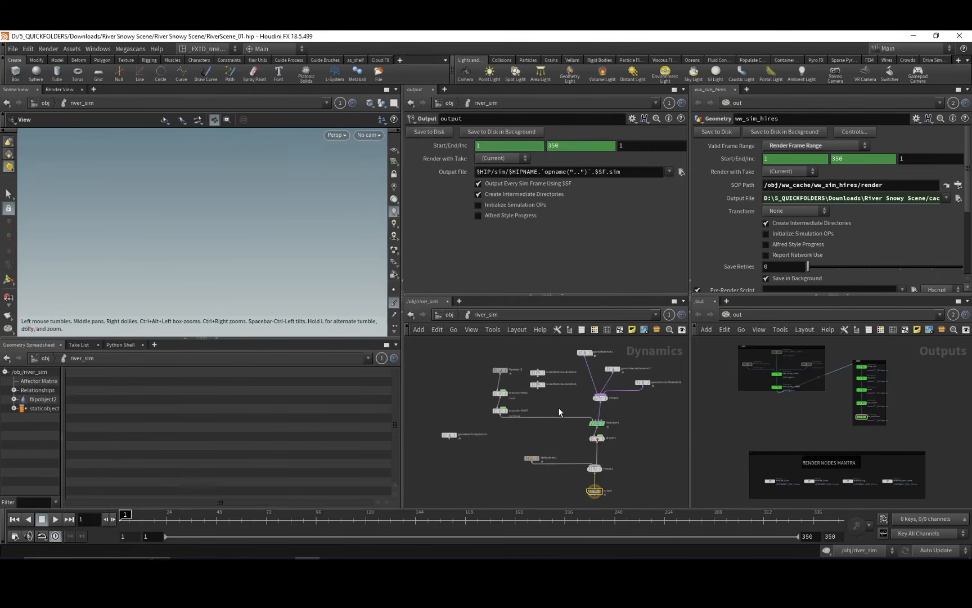
pyautogui.moveTo(563, 387); pyautogui.dragTo(547, 404, button='middle')
pyautogui.click(395, 303)
pyautogui.moveTo(352, 297); pyautogui.dragTo(316, 228)
pyautogui.scroll(3, 312, 207)
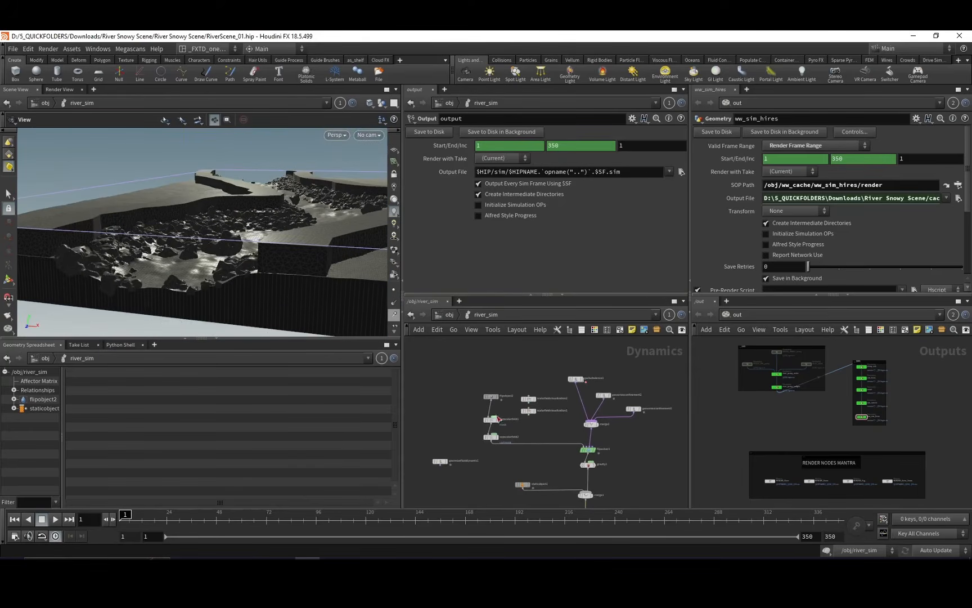
# Select staticobject1 to inspect its collision source settings and examine the riverbed collider.
pyautogui.moveTo(487, 467); pyautogui.dragTo(484, 434, button='middle')
pyautogui.click(517, 451)
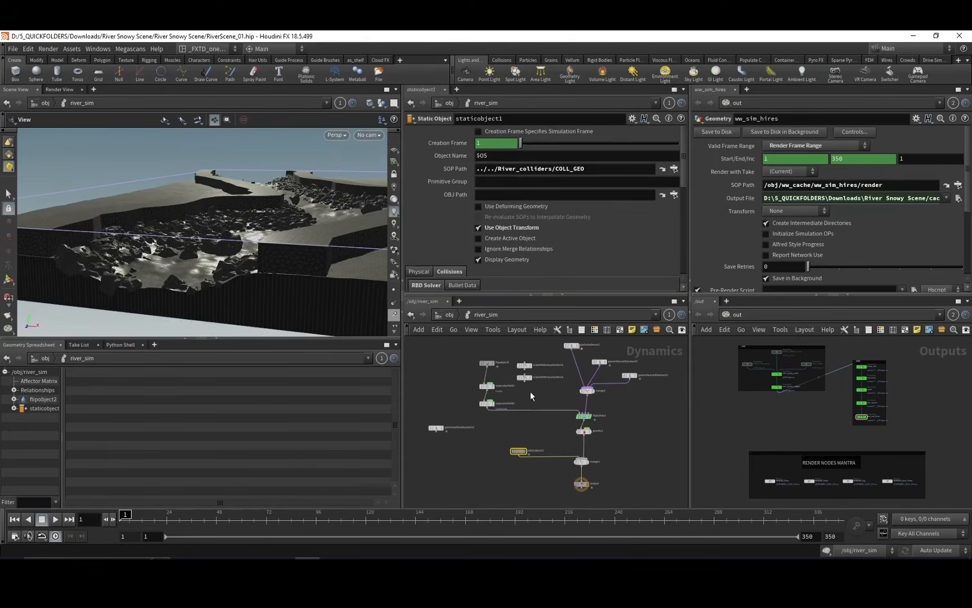
pyautogui.moveTo(530, 391); pyautogui.dragTo(540, 420, button='middle')
pyautogui.moveTo(320, 305); pyautogui.dragTo(299, 247)
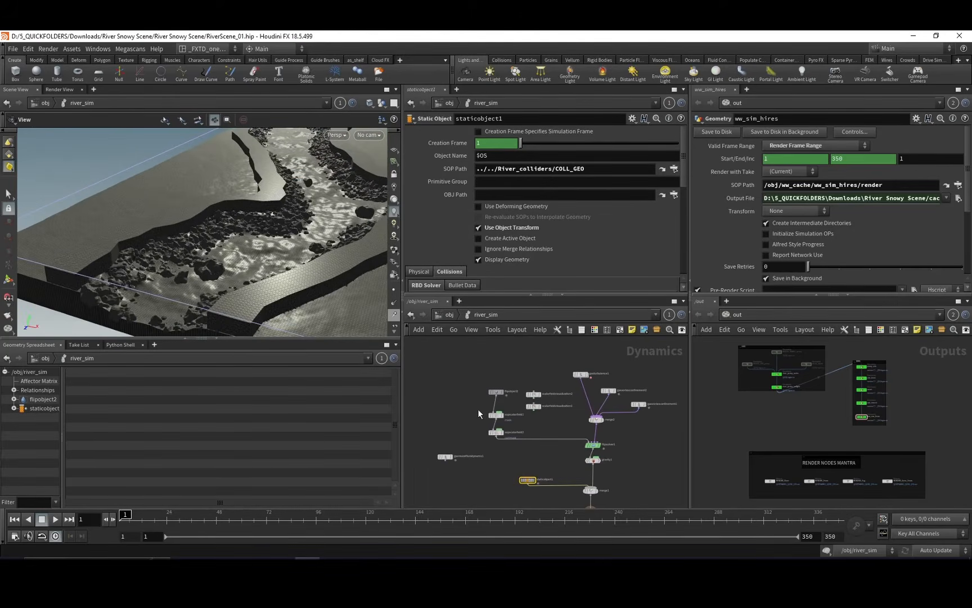
# Select flipobject2 and review its particle properties and initial data settings.
pyautogui.moveTo(478, 408); pyautogui.dragTo(465, 407, button='middle')
pyautogui.click(482, 390)
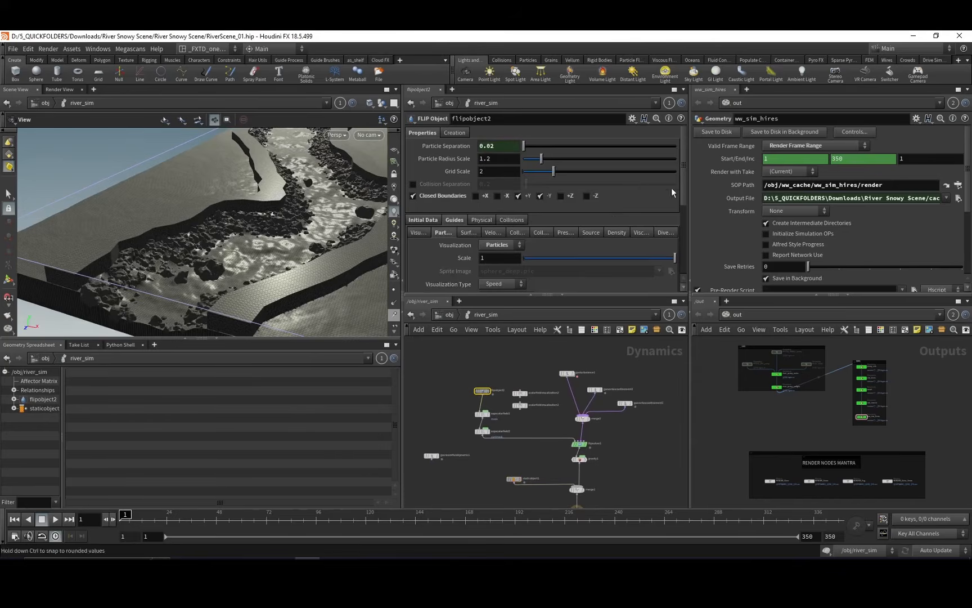
pyautogui.moveTo(683, 176); pyautogui.dragTo(687, 201)
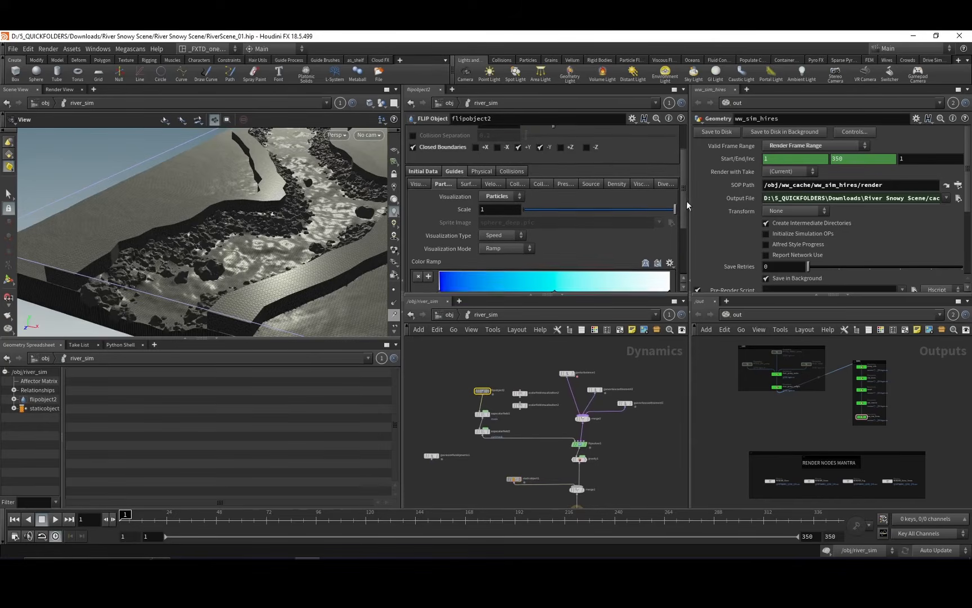
pyautogui.click(439, 172)
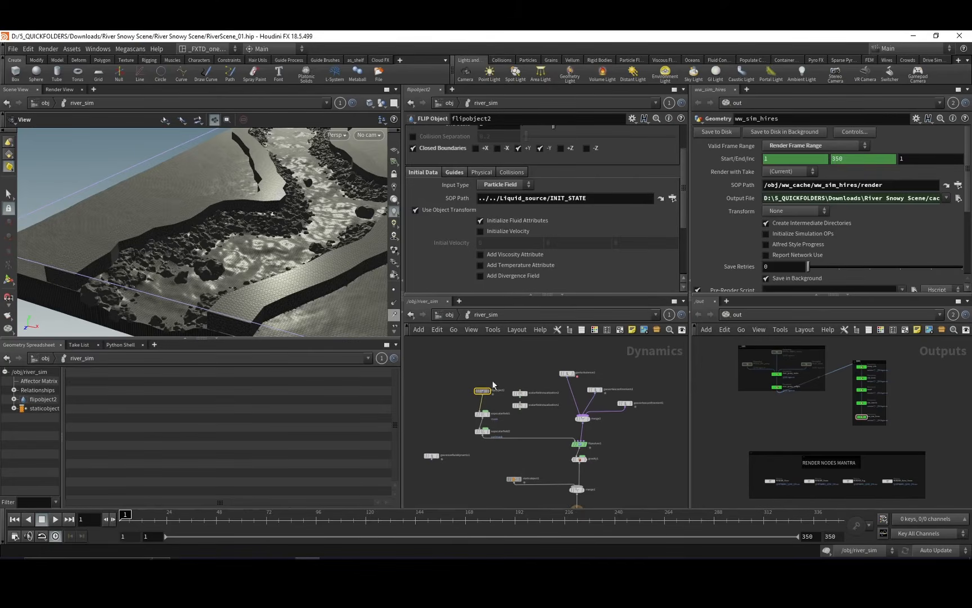
# Inspect the SOP paths feeding the mask and curlmask fields in sopscalarfield1 and sopscalarfield2, and view the masked river area.
pyautogui.scroll(3, 478, 423)
pyautogui.click(484, 407)
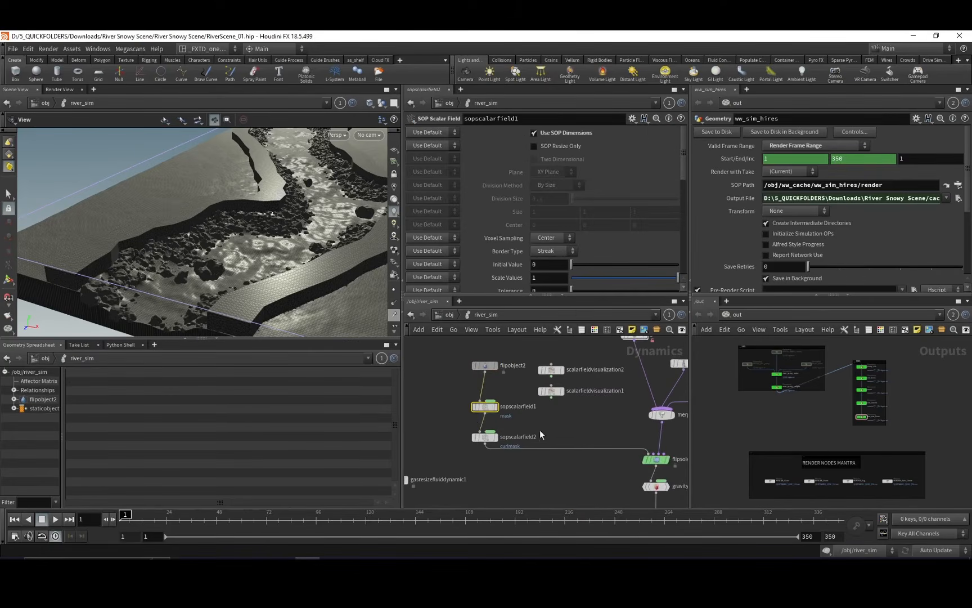
pyautogui.scroll(3, 515, 432)
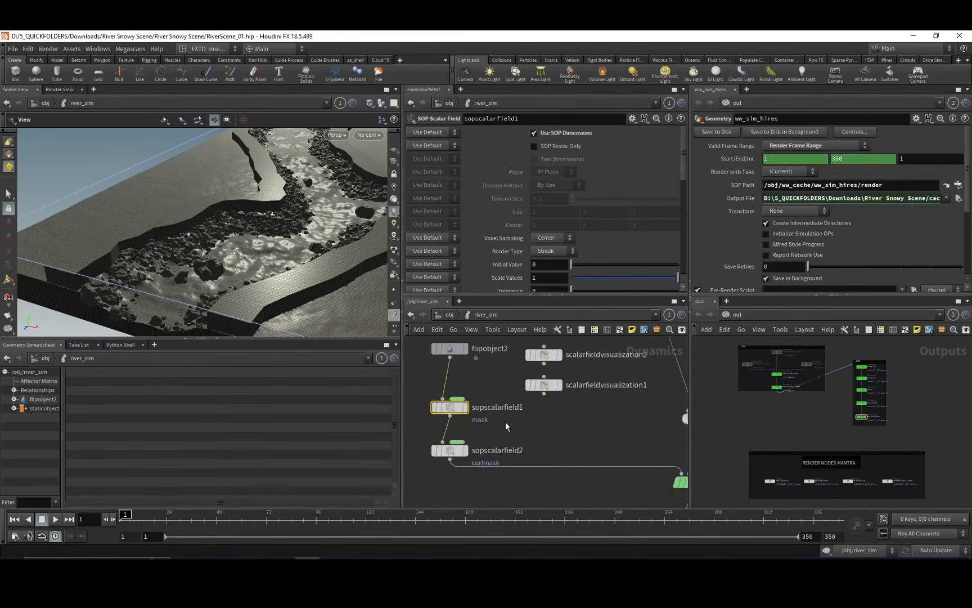
pyautogui.scroll(-3, 507, 421)
pyautogui.click(509, 415)
pyautogui.scroll(-2, 674, 196)
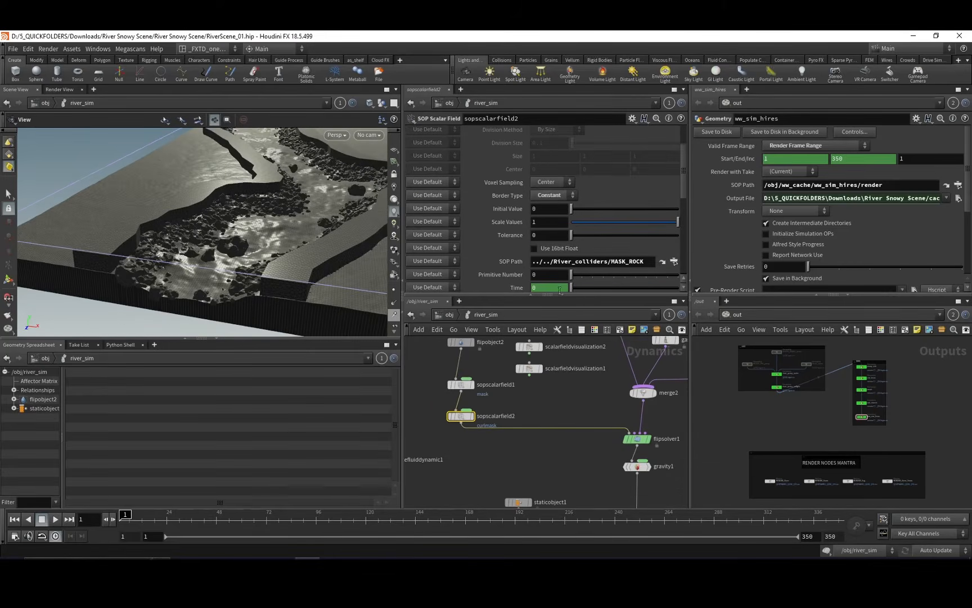
pyautogui.click(460, 385)
pyautogui.moveTo(168, 248); pyautogui.dragTo(227, 251)
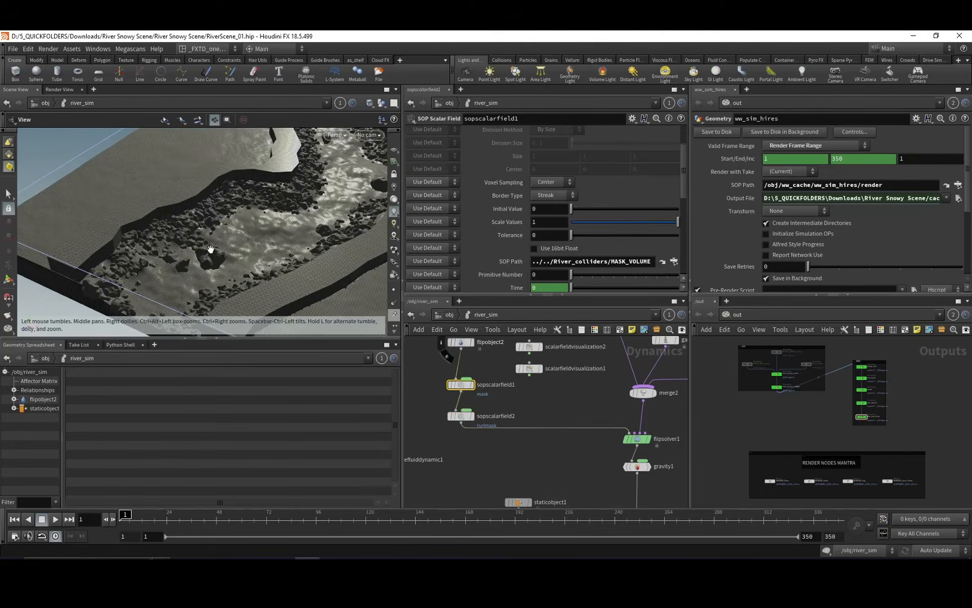
# Check sopscalarfield2, and review flipsolver1's Particle Motion settings for reseeding, vorticity, rest attributes and particle separation.
pyautogui.moveTo(501, 417); pyautogui.dragTo(510, 411, button='middle')
pyautogui.click(509, 413)
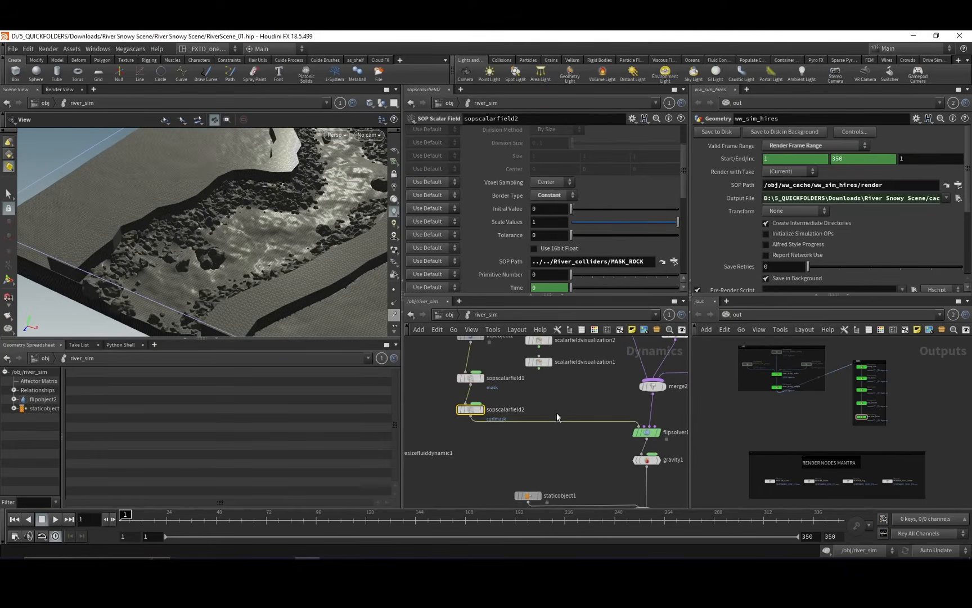
pyautogui.moveTo(601, 390); pyautogui.dragTo(550, 413, button='middle')
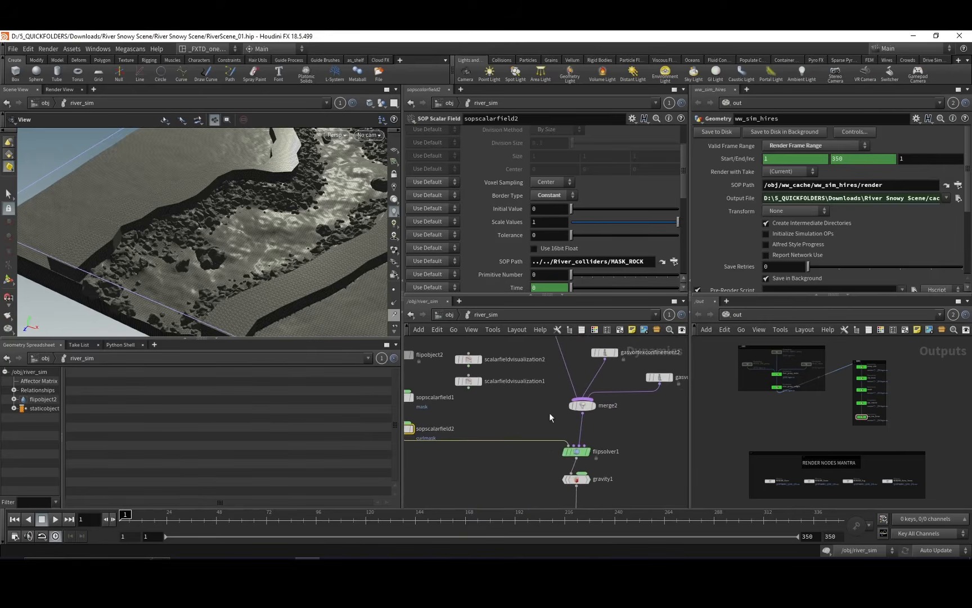
pyautogui.click(577, 452)
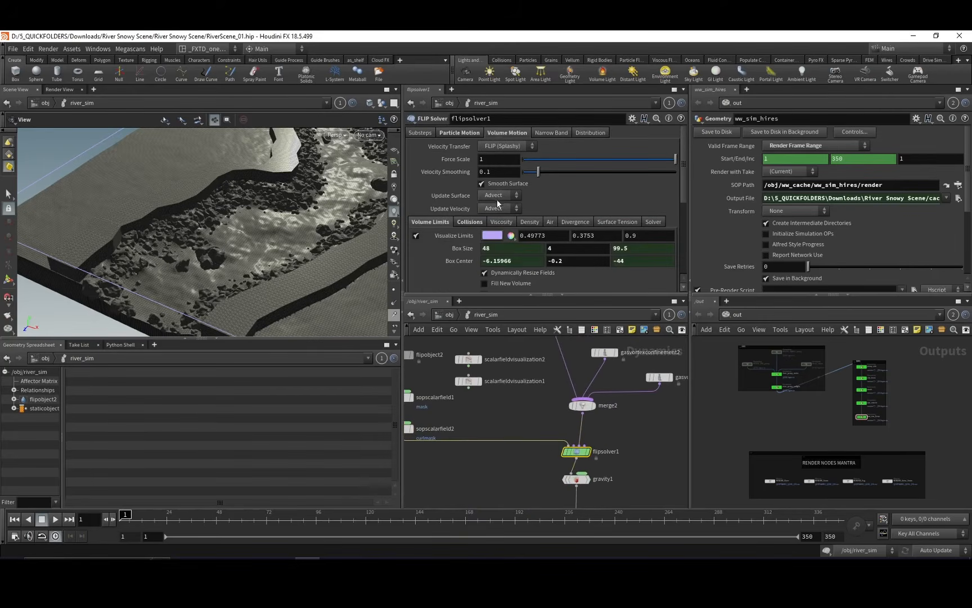
pyautogui.click(453, 134)
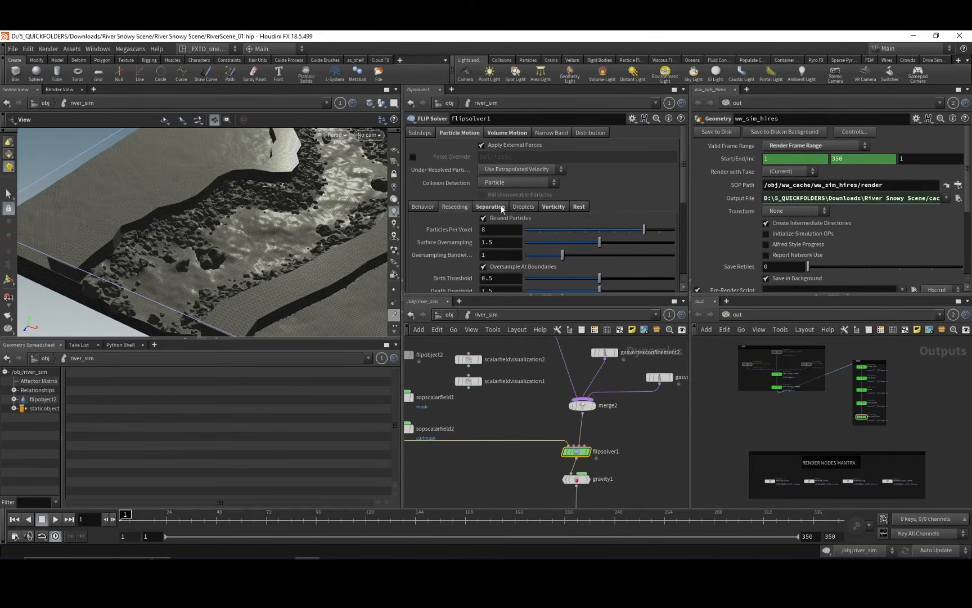
pyautogui.click(554, 207)
pyautogui.click(578, 206)
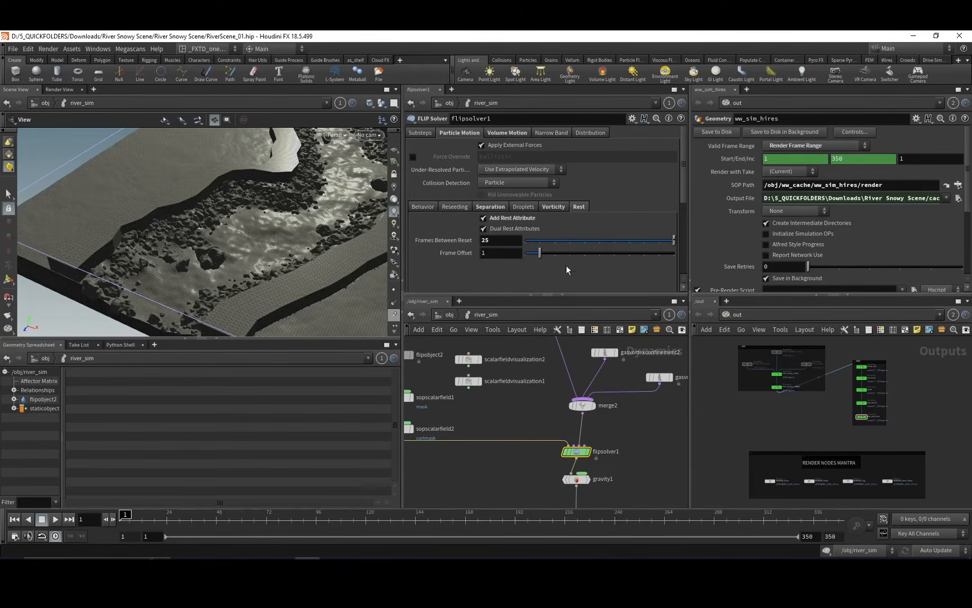
pyautogui.click(495, 207)
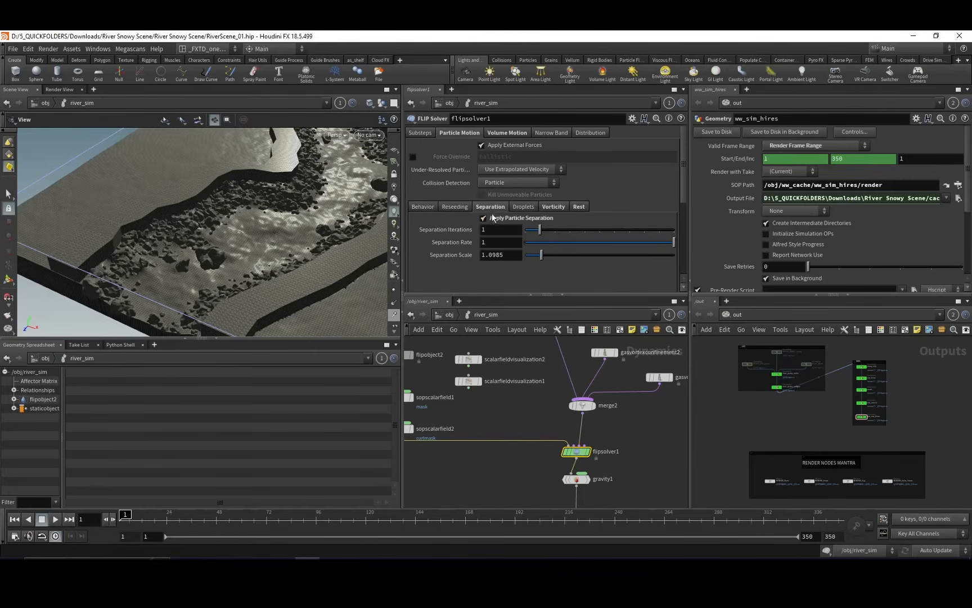
# Review flipsolver1's Volume Motion limits and its Collisions settings, including Stick on Collision, against the river geometry.
pyautogui.click(511, 133)
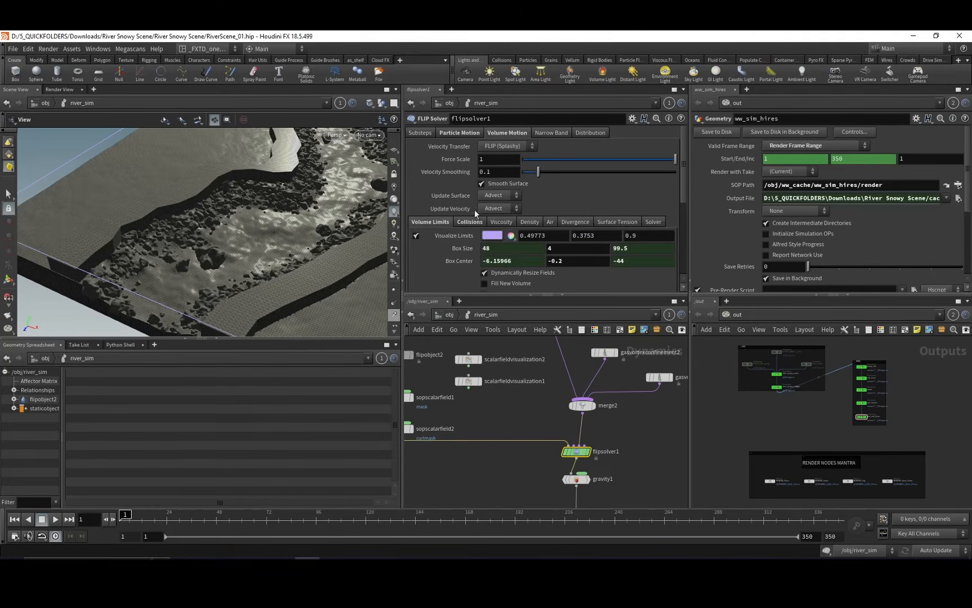
pyautogui.click(466, 223)
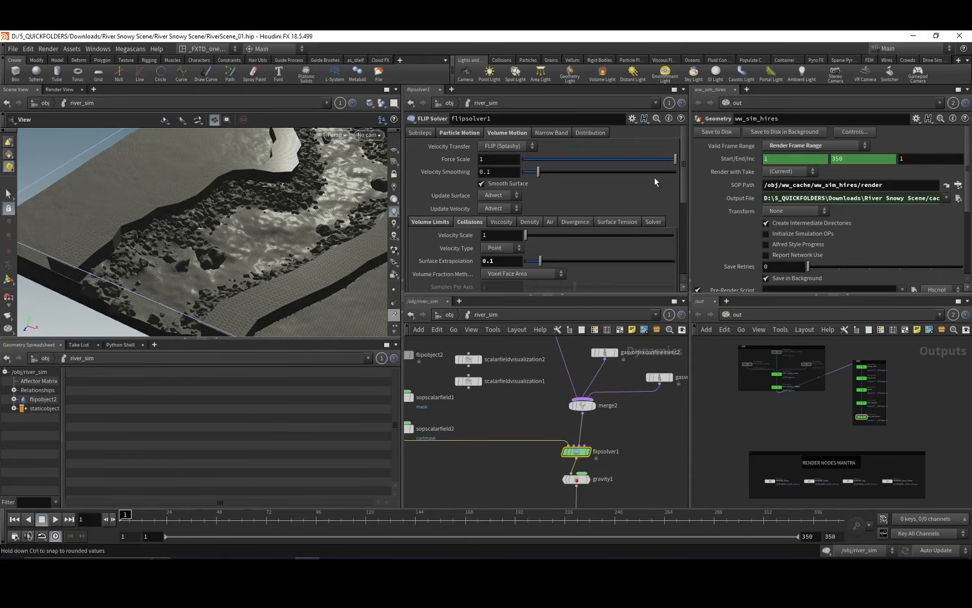
pyautogui.moveTo(683, 170); pyautogui.dragTo(680, 200)
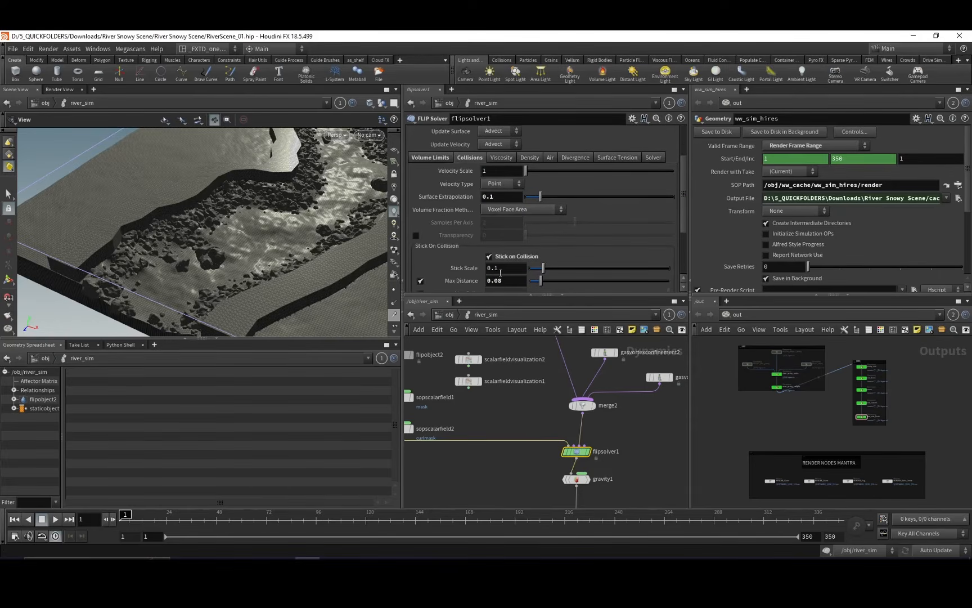
pyautogui.moveTo(683, 203); pyautogui.dragTo(684, 217)
pyautogui.moveTo(248, 284); pyautogui.dragTo(274, 200)
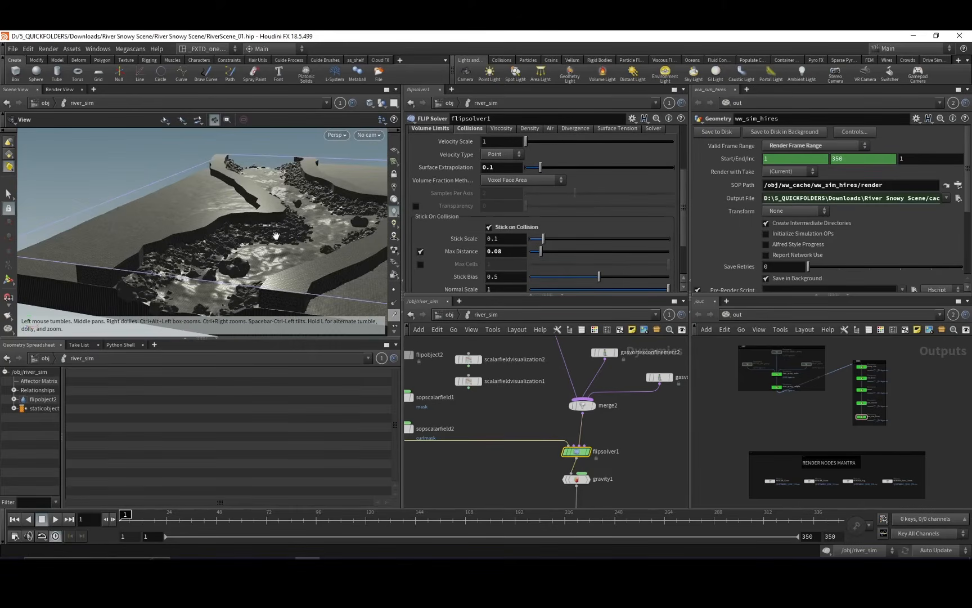
pyautogui.moveTo(255, 280); pyautogui.dragTo(215, 265)
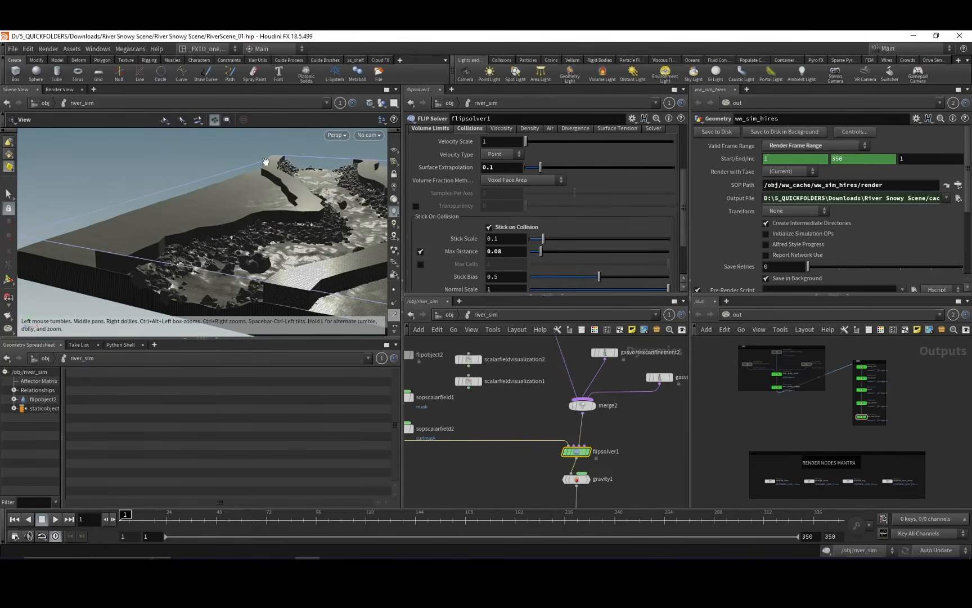
pyautogui.moveTo(307, 210); pyautogui.dragTo(284, 235)
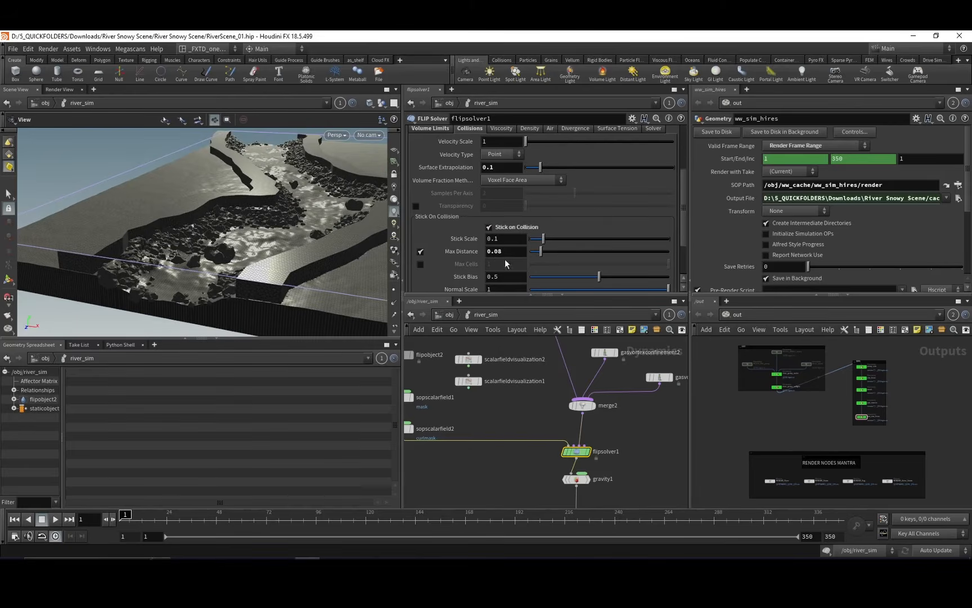
pyautogui.moveTo(206, 247); pyautogui.dragTo(203, 243)
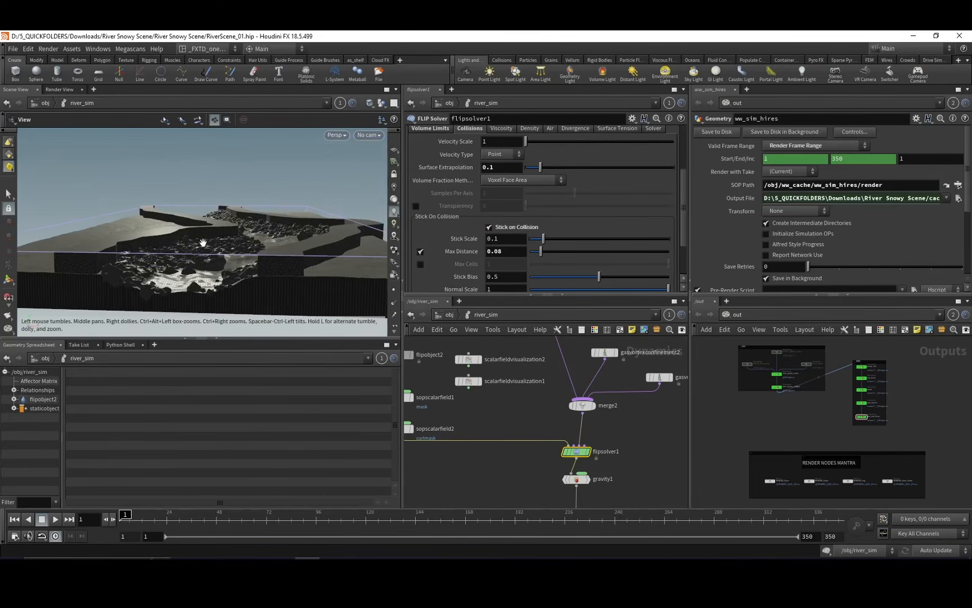
pyautogui.moveTo(147, 280); pyautogui.dragTo(116, 273)
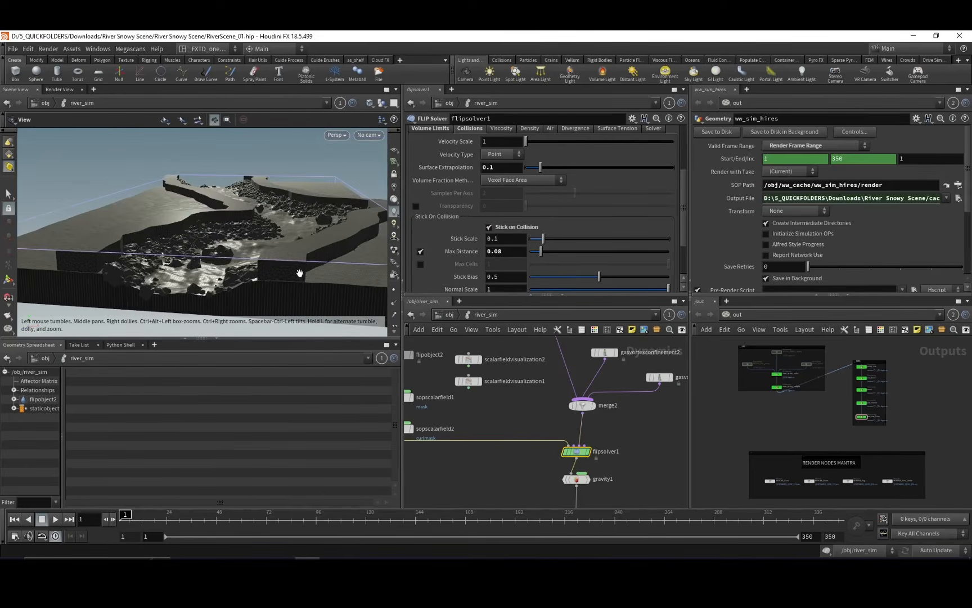
pyautogui.scroll(-2, 682, 232)
pyautogui.scroll(5, 491, 160)
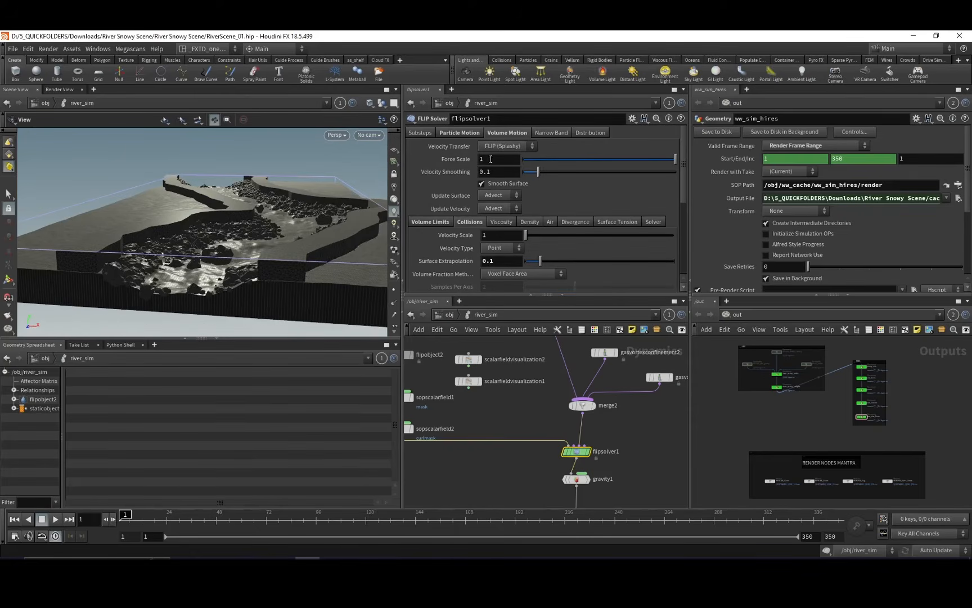
# Recheck flipsolver1's substeps, vorticity, volume limits and collision settings.
pyautogui.moveTo(261, 231); pyautogui.dragTo(262, 244)
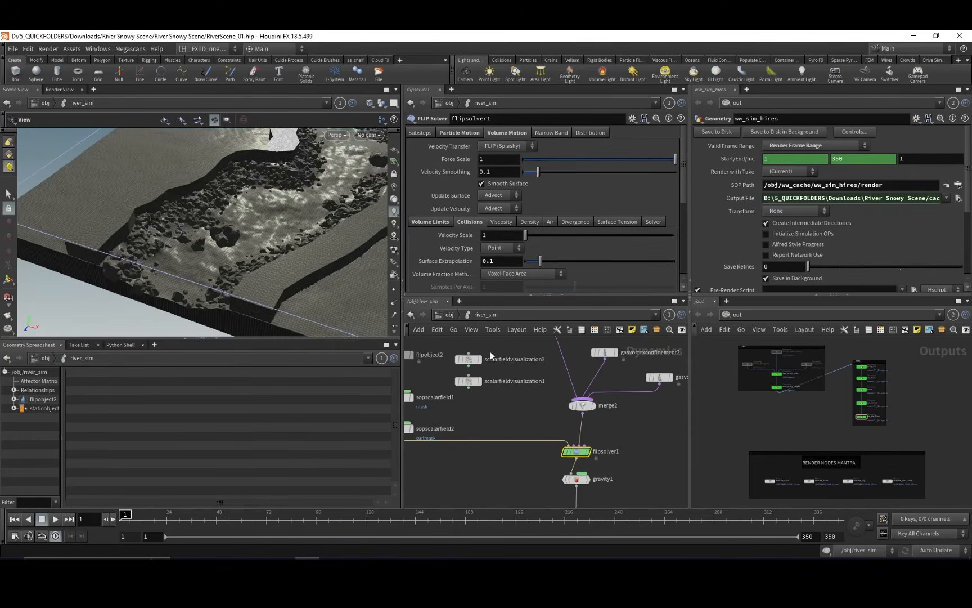
pyautogui.moveTo(514, 366)
pyautogui.mouseDown(button='middle')
pyautogui.moveTo(478, 392)
pyautogui.moveTo(501, 361)
pyautogui.mouseUp(button='middle')
pyautogui.click(448, 132)
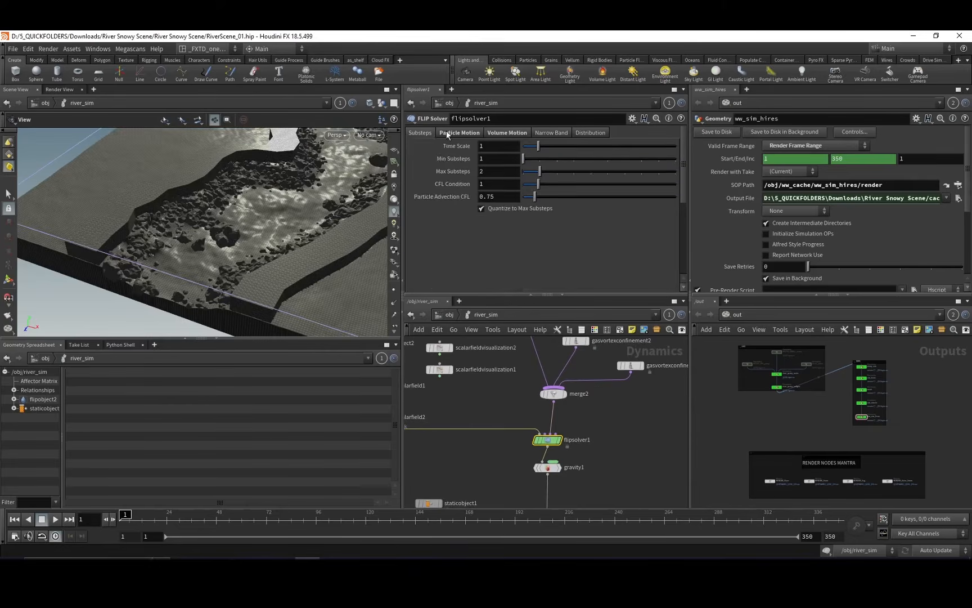
pyautogui.click(493, 134)
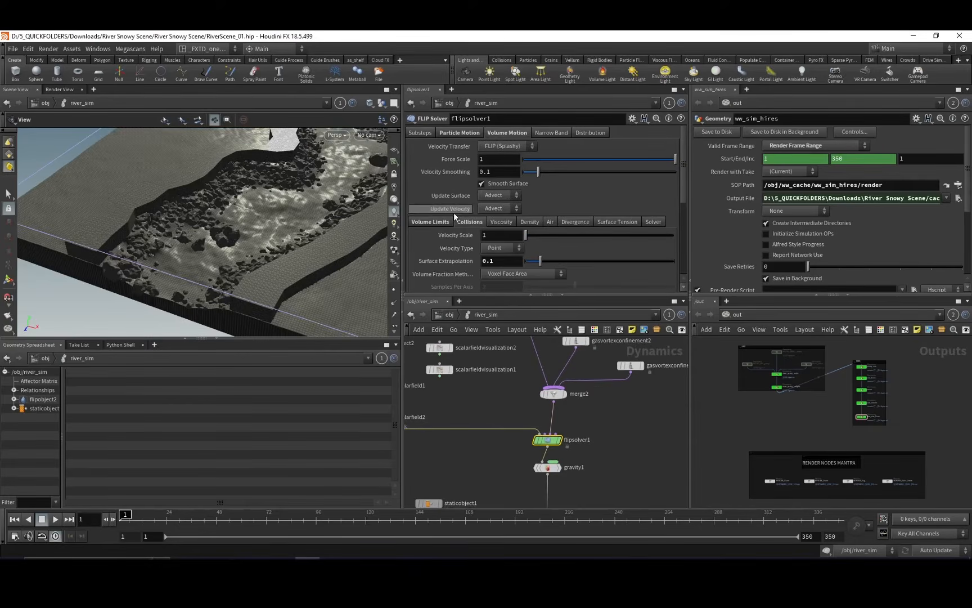
pyautogui.click(444, 134)
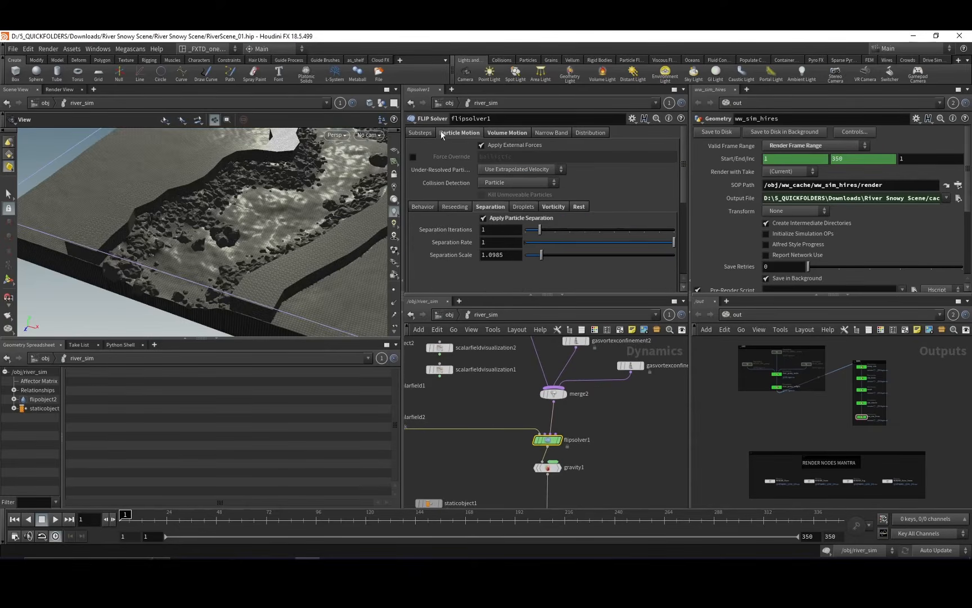
pyautogui.click(552, 207)
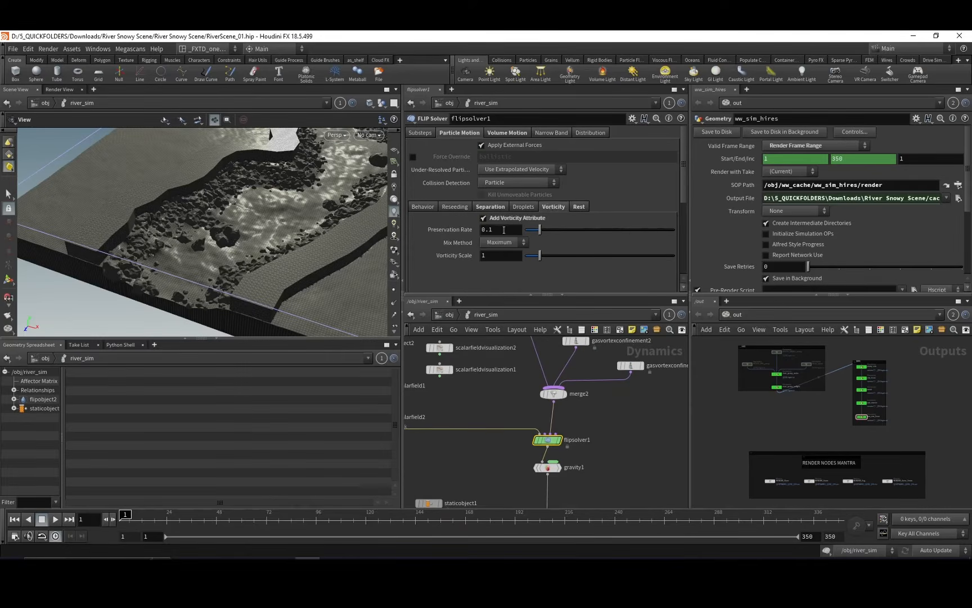
pyautogui.click(509, 133)
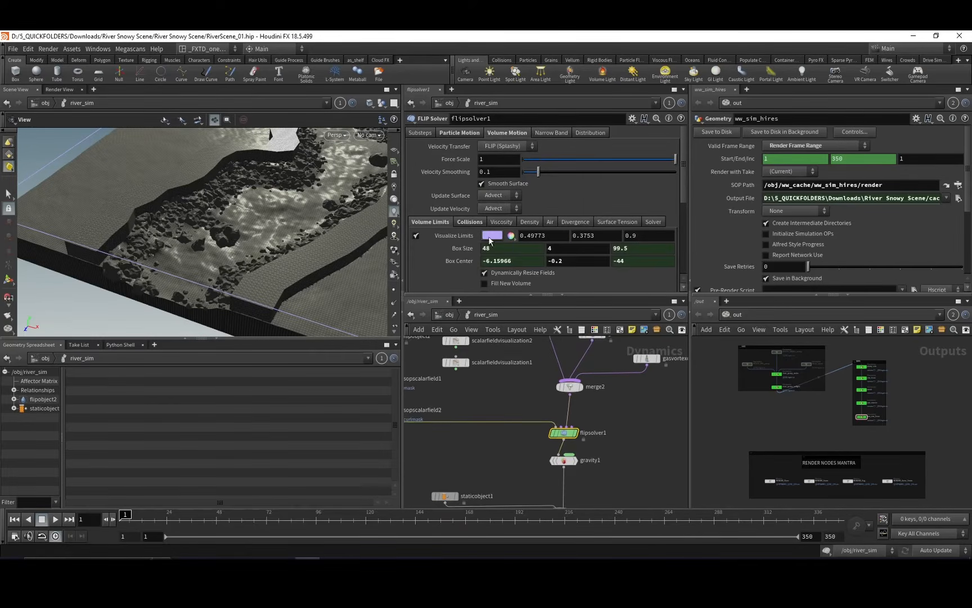
pyautogui.click(471, 222)
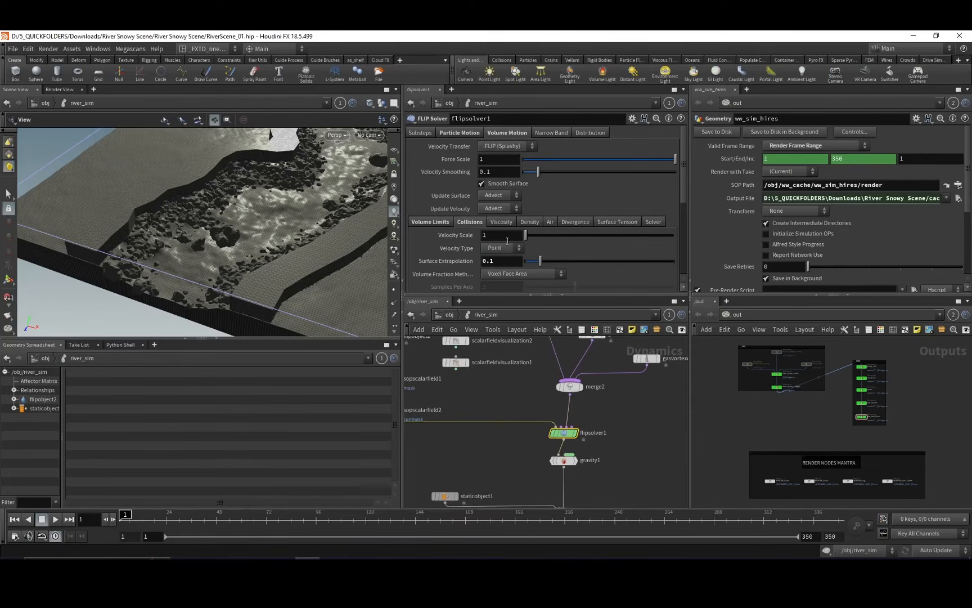
# Select gasturbulence1 and inspect how the curlmask control field drives its turbulence around the rocks.
pyautogui.moveTo(521, 387); pyautogui.dragTo(452, 447, button='middle')
pyautogui.click(480, 362)
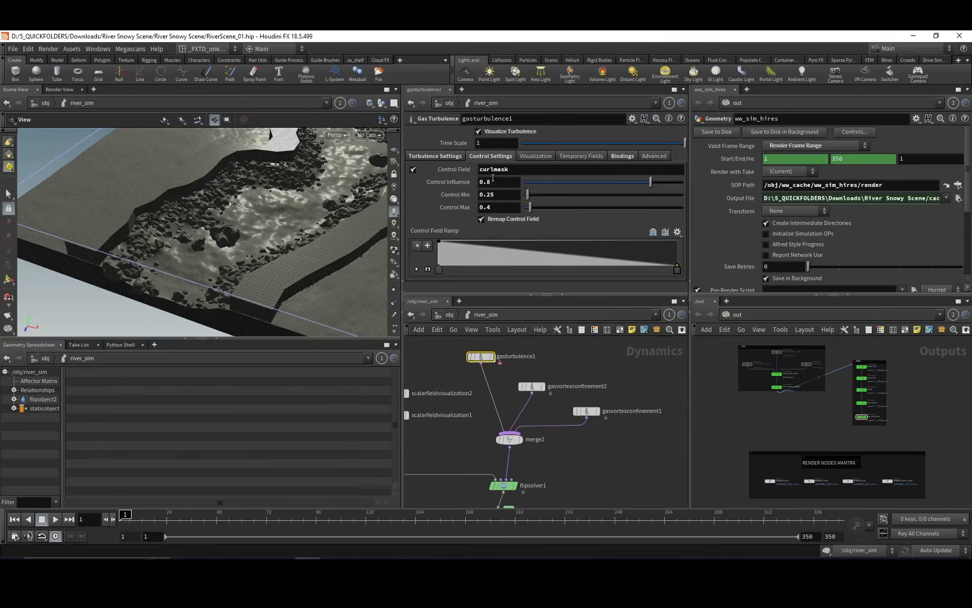
pyautogui.moveTo(473, 380); pyautogui.dragTo(532, 362, button='middle')
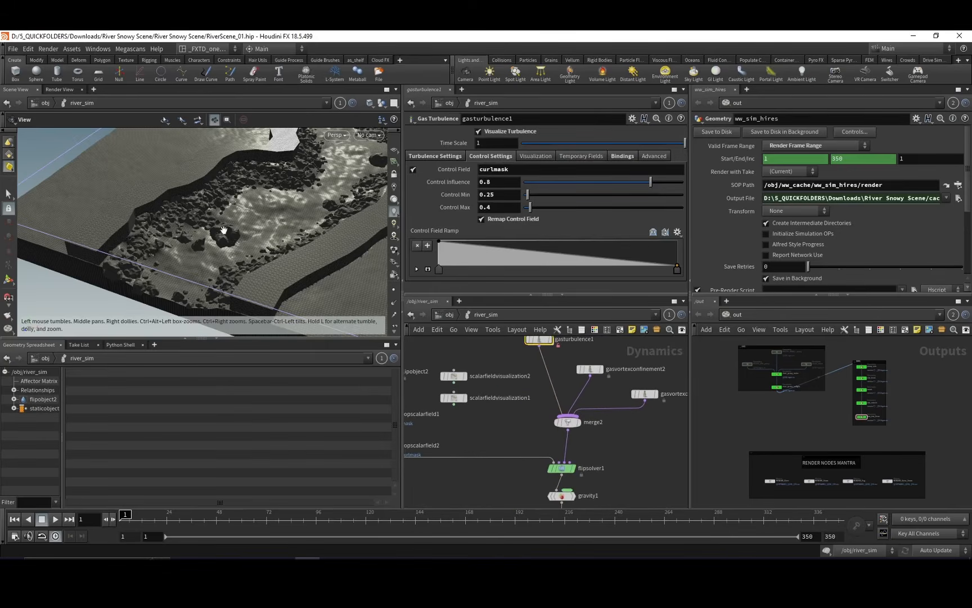
# Compare the control settings of gasvortexconfinement2 and gasvortexconfinement1, driven by the curlmask and mask fields.
pyautogui.moveTo(479, 404); pyautogui.dragTo(452, 422, button='middle')
pyautogui.click(564, 387)
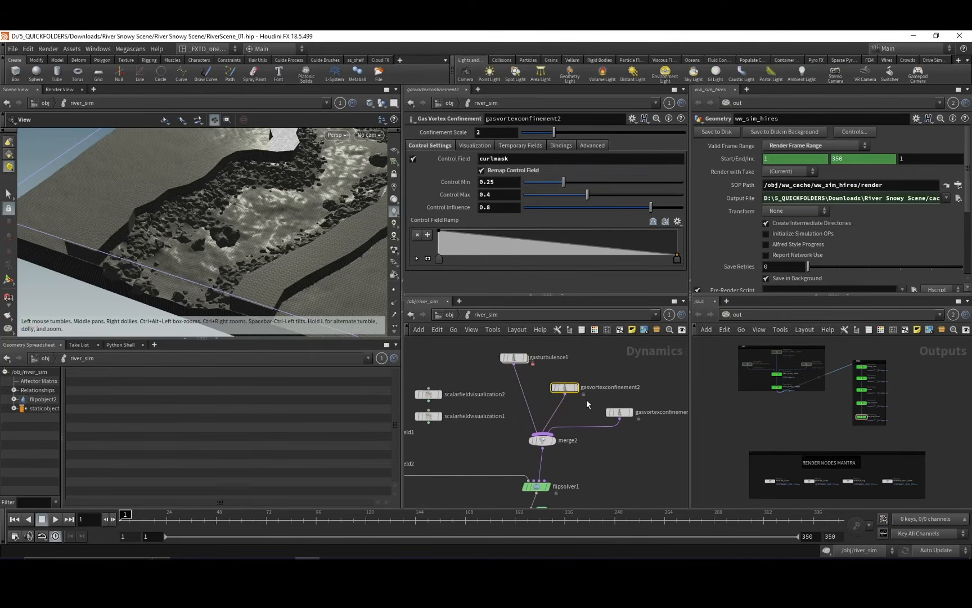
pyautogui.moveTo(593, 414); pyautogui.dragTo(565, 409, button='middle')
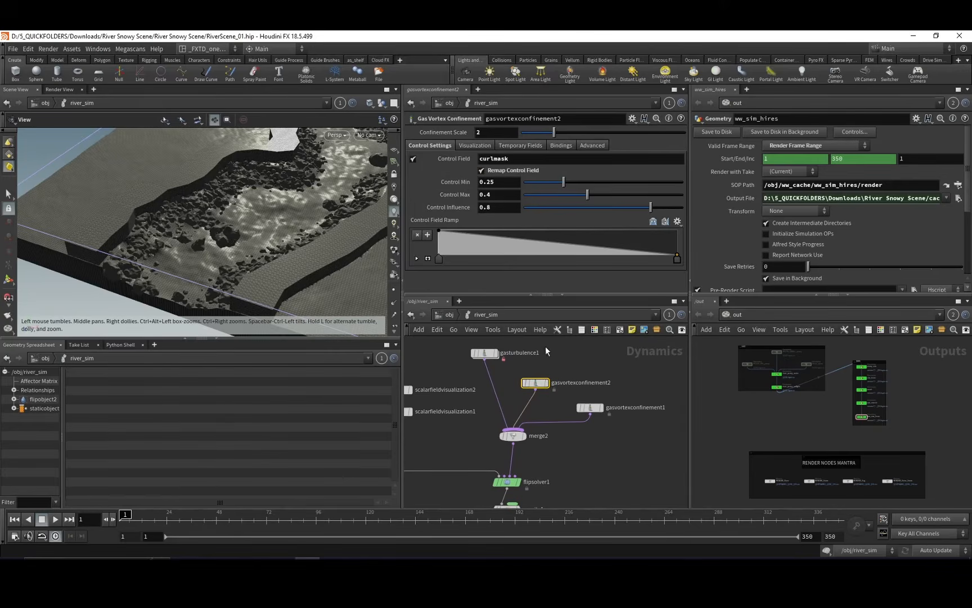
pyautogui.moveTo(601, 367); pyautogui.dragTo(559, 372, button='middle')
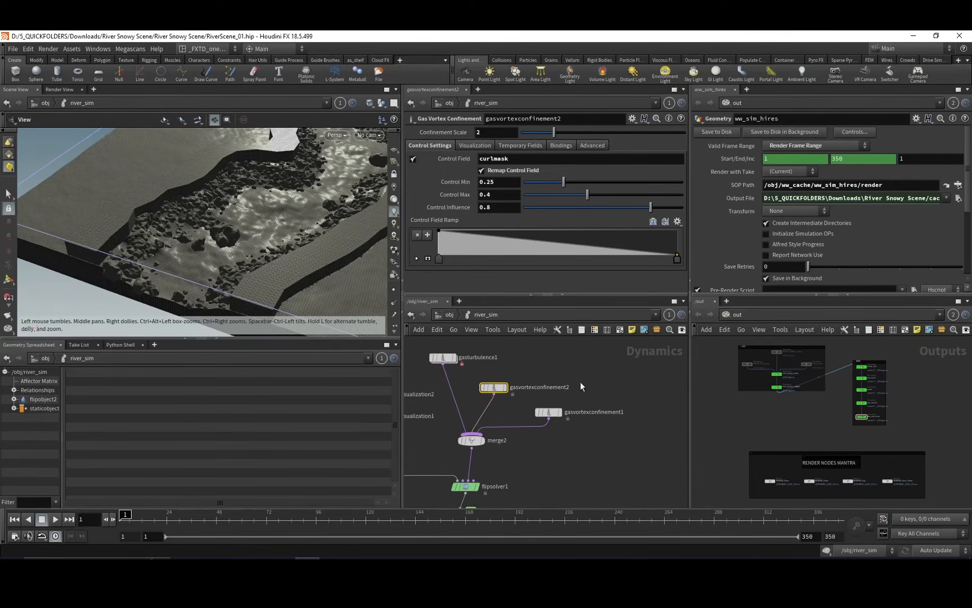
pyautogui.click(579, 412)
pyautogui.moveTo(578, 413); pyautogui.dragTo(604, 402, button='middle')
pyautogui.moveTo(562, 462); pyautogui.dragTo(606, 399, button='middle')
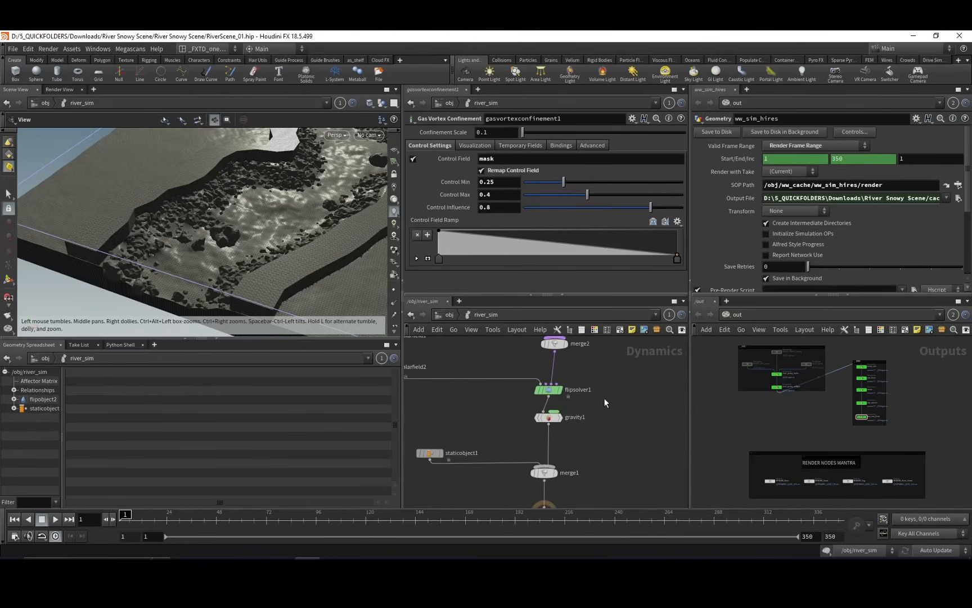
# Leave the river_sim network for river_fluid and examine the simulated particles shown by vis_particles.
pyautogui.moveTo(472, 399); pyautogui.dragTo(572, 448, button='middle')
pyautogui.click(412, 314)
pyautogui.moveTo(272, 249); pyautogui.dragTo(284, 243)
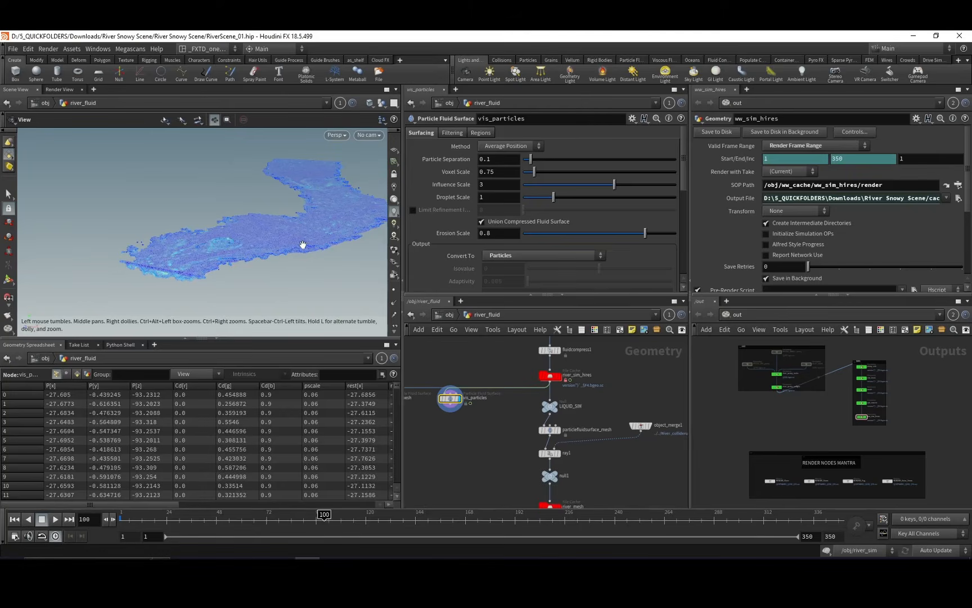
pyautogui.moveTo(302, 245); pyautogui.dragTo(273, 271, button='middle')
pyautogui.moveTo(507, 435); pyautogui.dragTo(483, 430, button='middle')
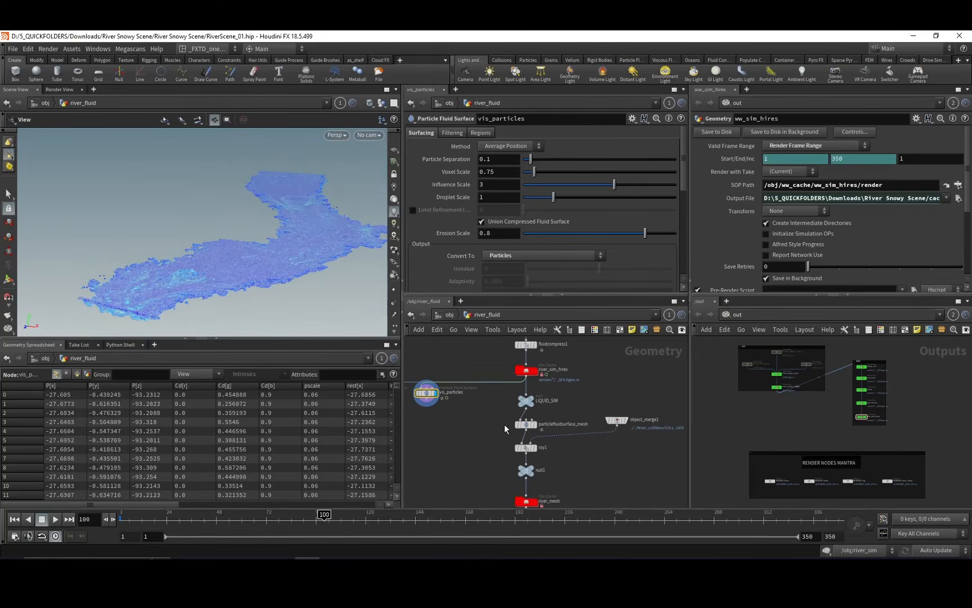
# Display particlefluidsurface_mesh and examine the meshed river surface and its surfacing settings.
pyautogui.click(534, 425)
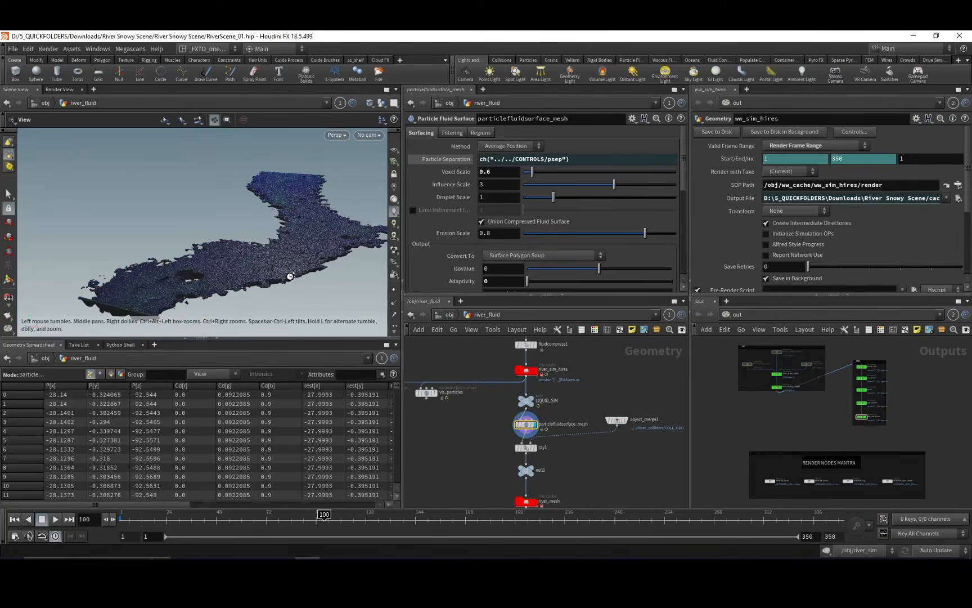
pyautogui.moveTo(280, 268); pyautogui.dragTo(306, 252)
pyautogui.scroll(3, 315, 237)
pyautogui.moveTo(464, 419); pyautogui.dragTo(455, 399, button='middle')
pyautogui.moveTo(552, 424); pyautogui.dragTo(541, 402, button='middle')
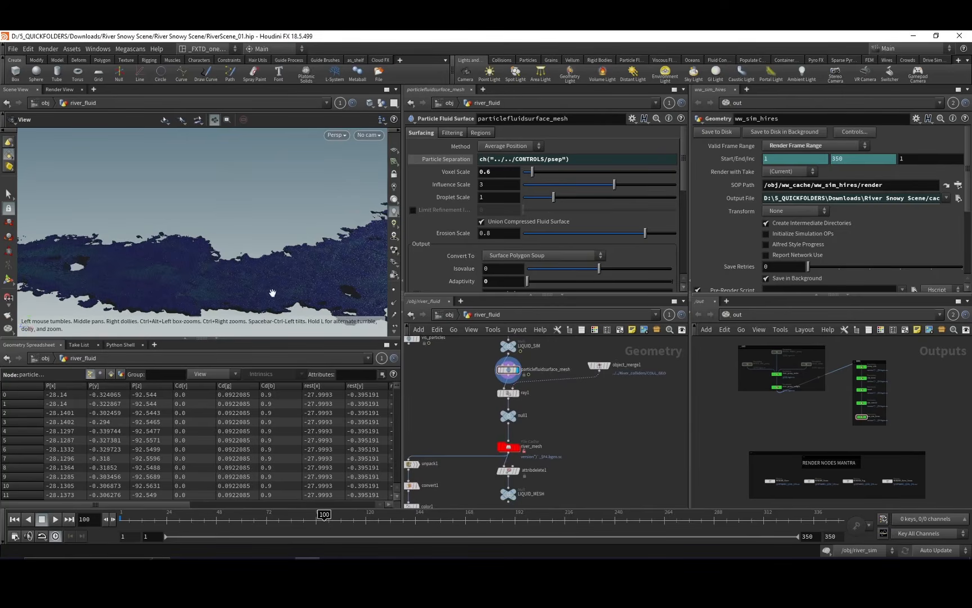
pyautogui.moveTo(273, 229); pyautogui.dragTo(273, 234)
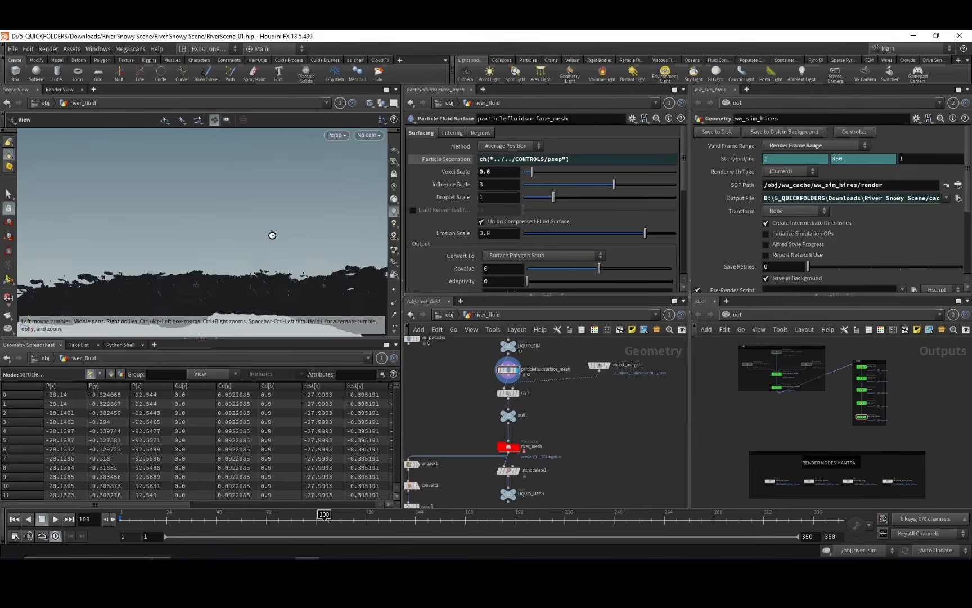
# Display object_merge1 to examine the collider geometry feeding ray1, and look over the river_mesh output nodes.
pyautogui.click(611, 366)
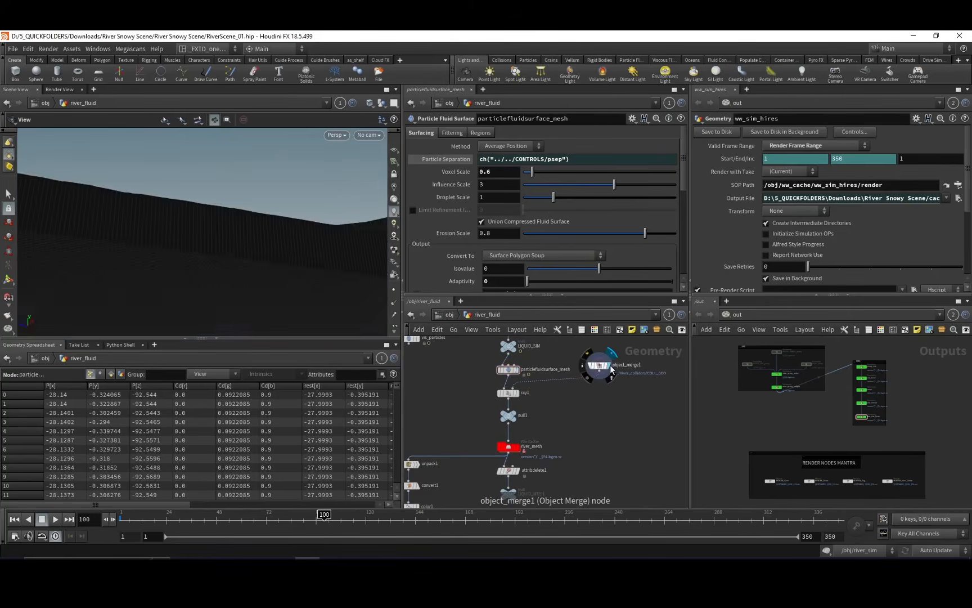
pyautogui.moveTo(378, 290); pyautogui.dragTo(158, 249)
pyautogui.moveTo(466, 439); pyautogui.dragTo(505, 385, button='middle')
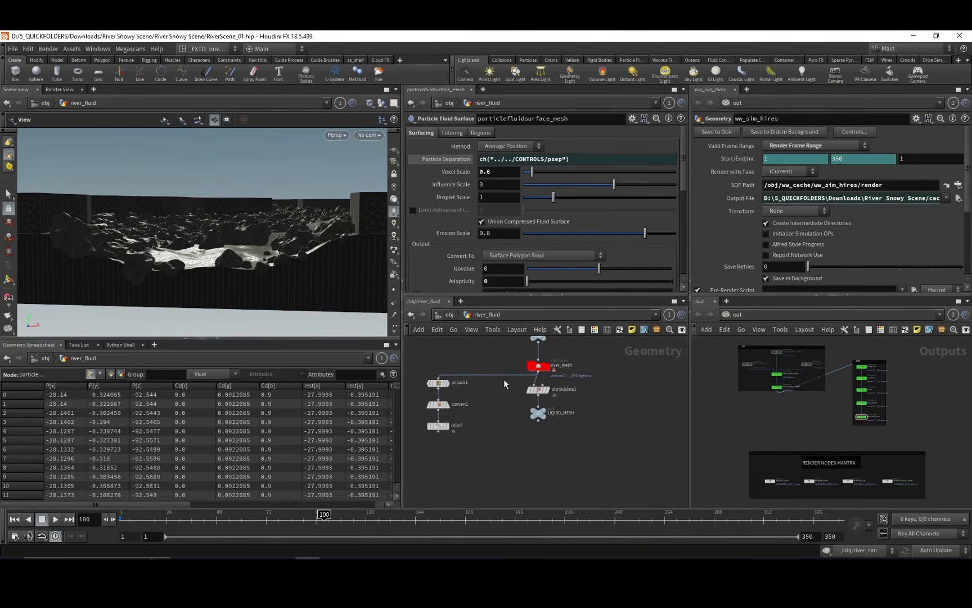
# Display the river_mesh file cache and look over its cache settings and downstream nodes.
pyautogui.click(539, 367)
pyautogui.click(549, 367)
pyautogui.moveTo(576, 385); pyautogui.dragTo(551, 392, button='middle')
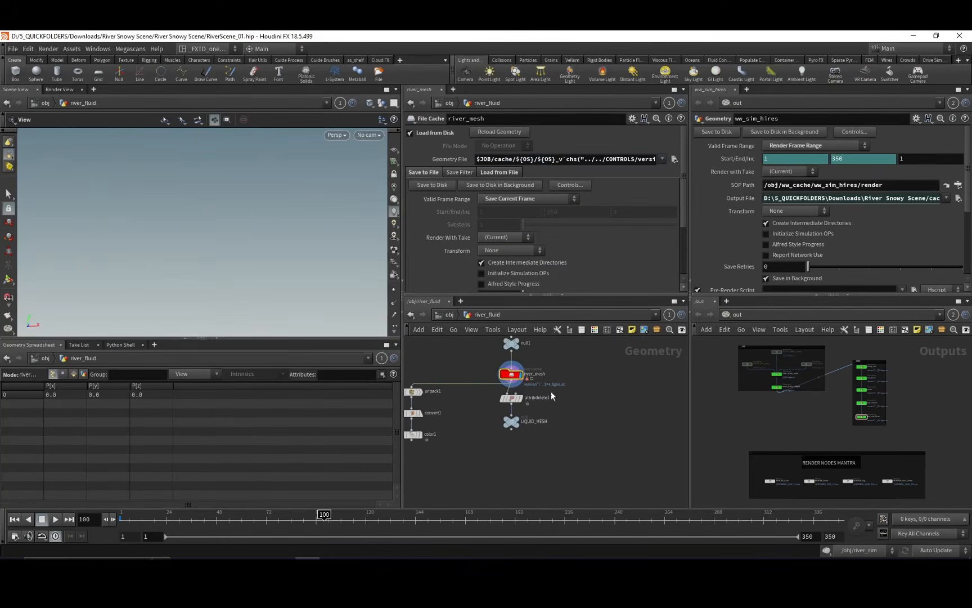
pyautogui.moveTo(486, 363); pyautogui.dragTo(531, 390, button='middle')
# Return to the object level and open the ww_source network in the WHITEWATER group.
pyautogui.click(446, 315)
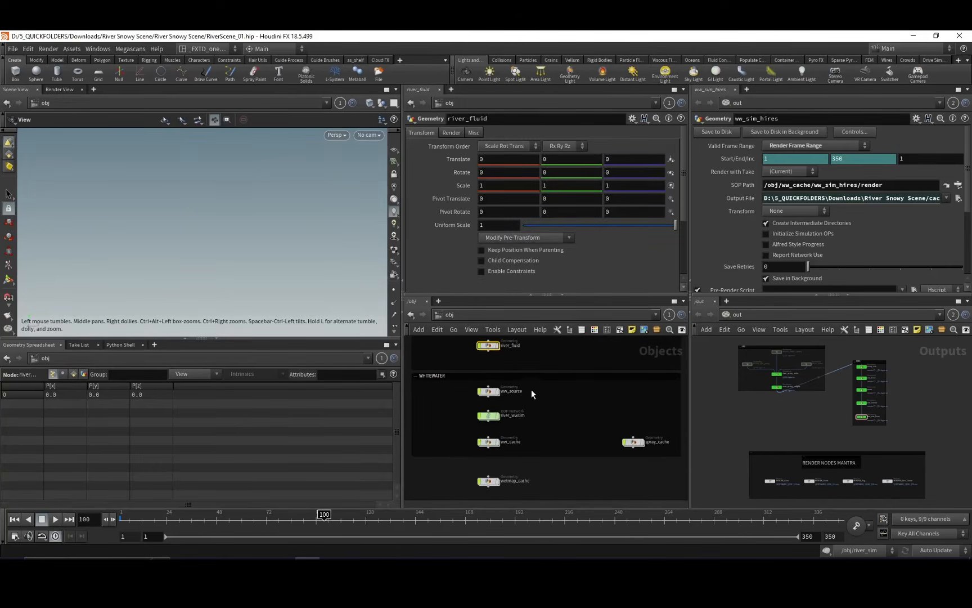
pyautogui.moveTo(473, 403); pyautogui.dragTo(462, 399, button='middle')
pyautogui.click(485, 394)
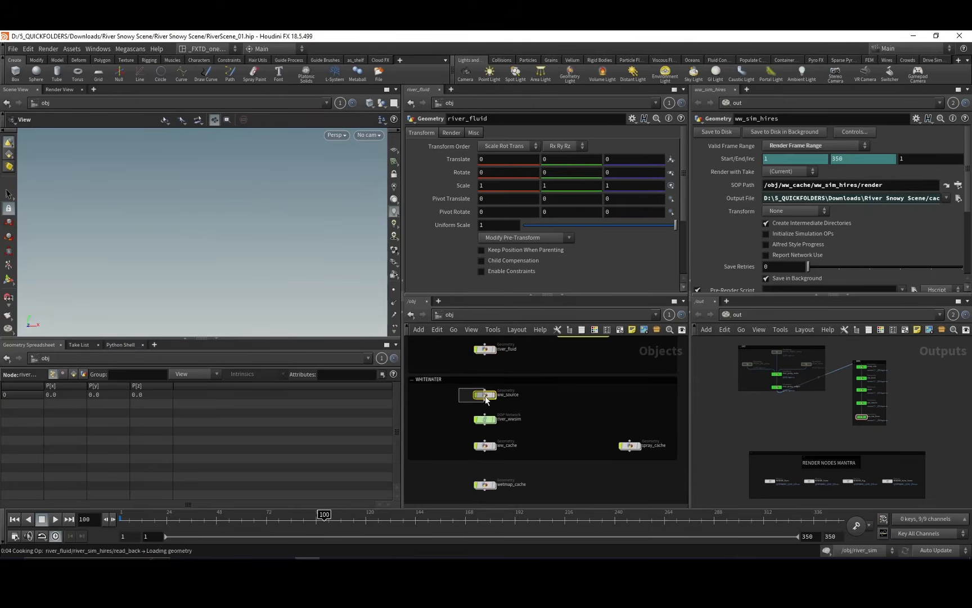
pyautogui.doubleClick(485, 394)
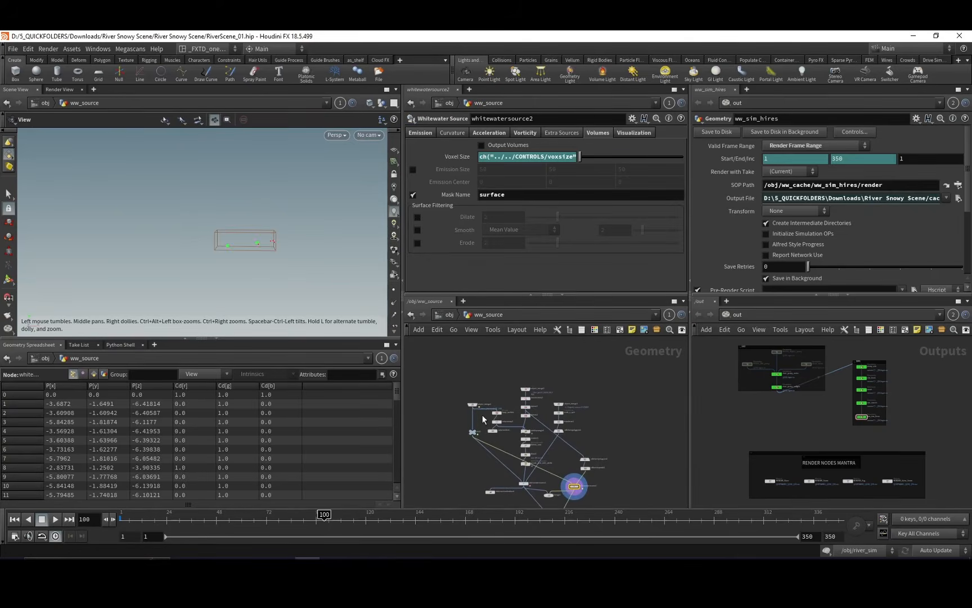
pyautogui.moveTo(278, 246); pyautogui.dragTo(300, 260)
pyautogui.scroll(5, 450, 414)
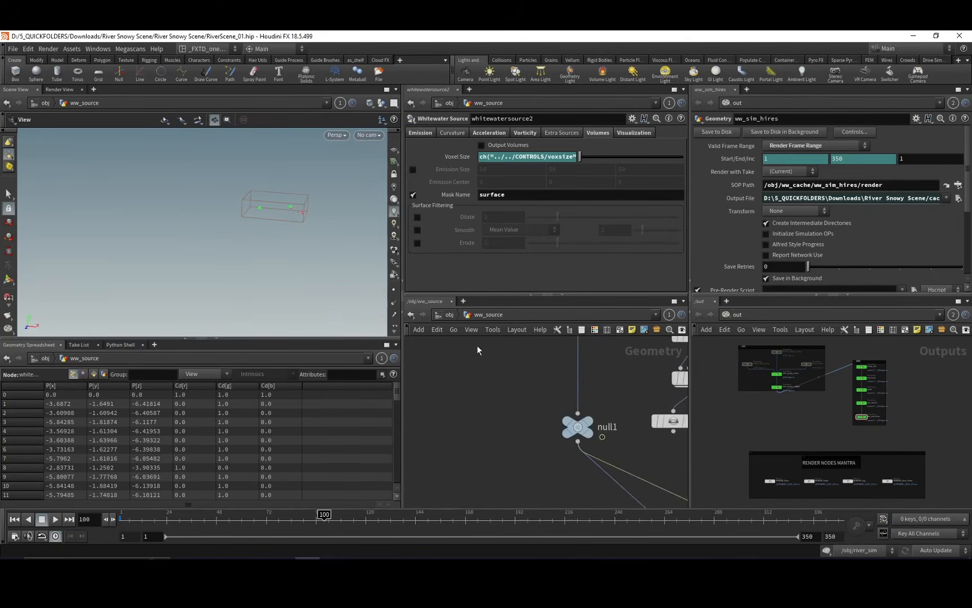
# Display object_merge1 in ww_source to examine the fluid imported from river_fluid/LIQUID_SIM.
pyautogui.moveTo(476, 345); pyautogui.dragTo(449, 386, button='middle')
pyautogui.scroll(-1, 448, 387)
pyautogui.click(480, 363)
pyautogui.click(496, 360)
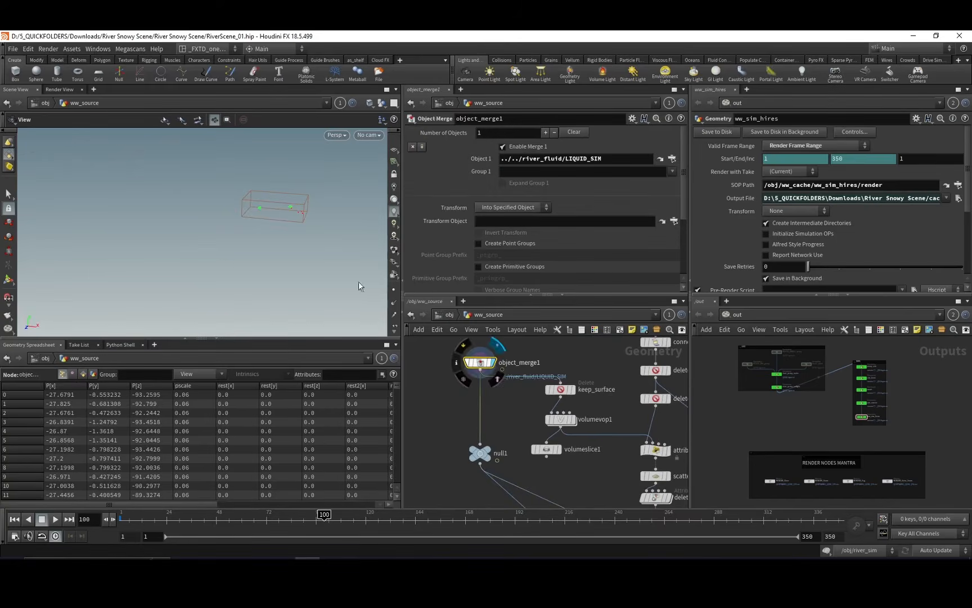
pyautogui.moveTo(291, 209)
pyautogui.mouseDown()
pyautogui.moveTo(322, 217)
pyautogui.moveTo(308, 215)
pyautogui.mouseUp()
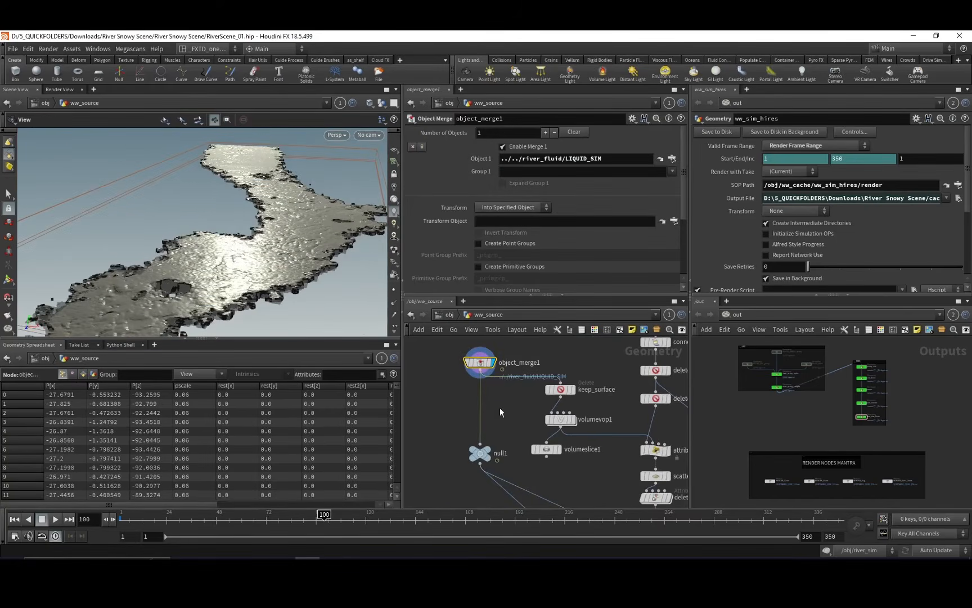
# Trace the ww_source network to whitewatersource1 and back, and display volumevop1 to examine its masked surface.
pyautogui.moveTo(551, 498); pyautogui.dragTo(464, 365, button='middle')
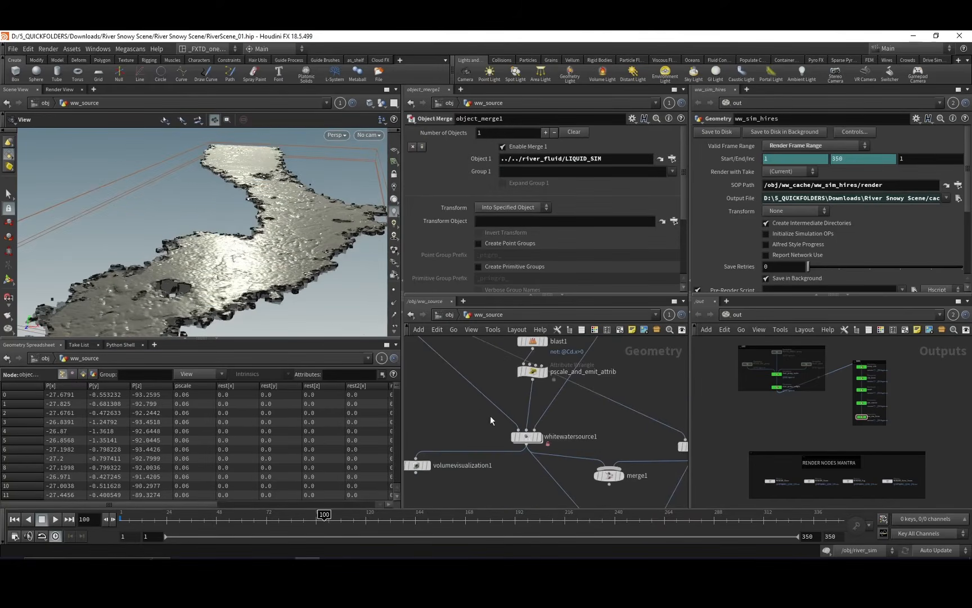
pyautogui.moveTo(549, 406); pyautogui.dragTo(561, 428, button='middle')
pyautogui.moveTo(553, 376); pyautogui.dragTo(571, 421, button='middle')
pyautogui.moveTo(496, 397); pyautogui.dragTo(532, 399, button='middle')
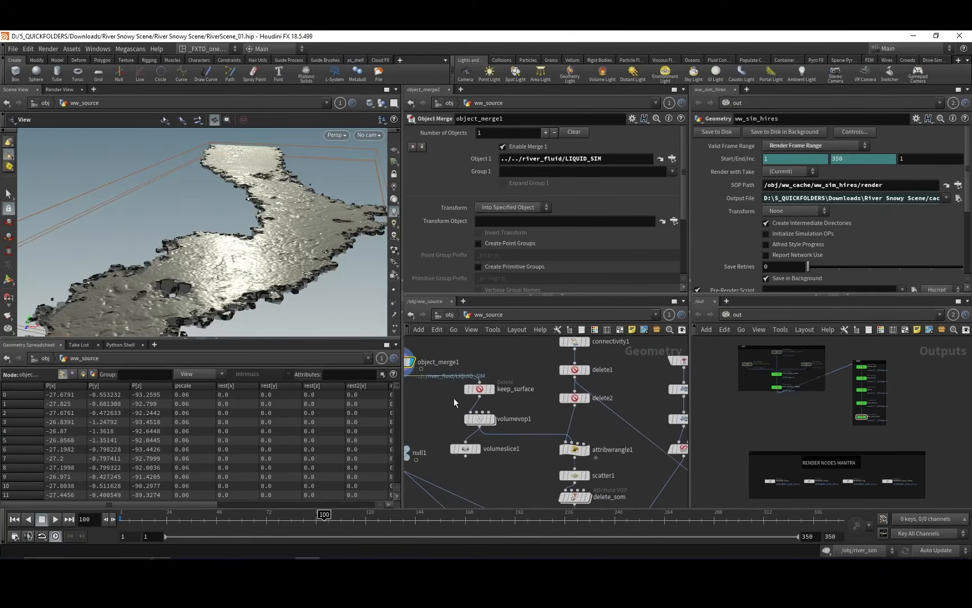
pyautogui.moveTo(453, 399); pyautogui.dragTo(497, 336, button='middle')
pyautogui.moveTo(583, 474); pyautogui.dragTo(534, 488, button='middle')
pyautogui.click(503, 396)
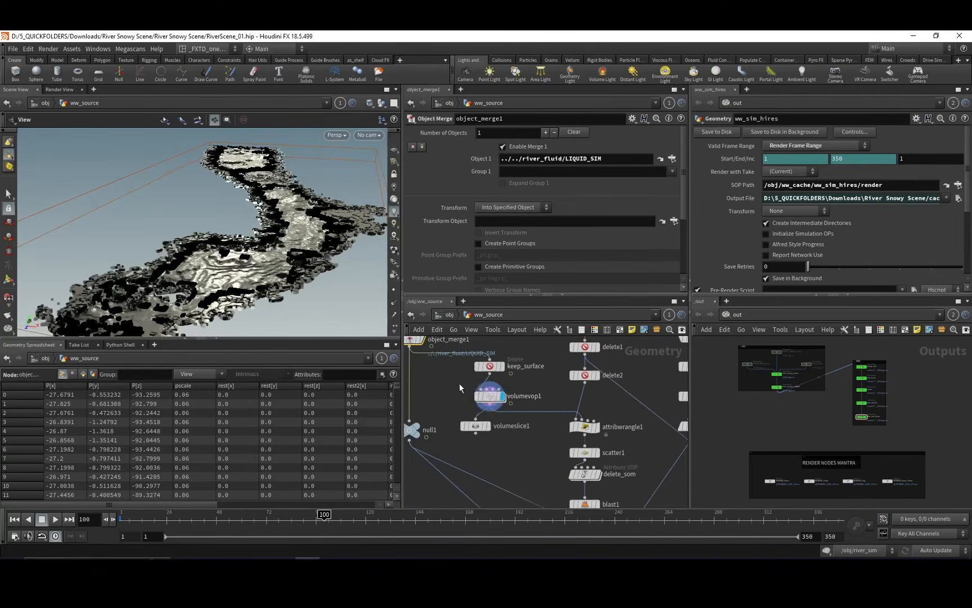
pyautogui.click(503, 396)
# Enter volumevop1 and examine volumegradientfile1 and the normalize, dot and trig nodes that follow it.
pyautogui.doubleClick(502, 395)
pyautogui.scroll(3, 532, 395)
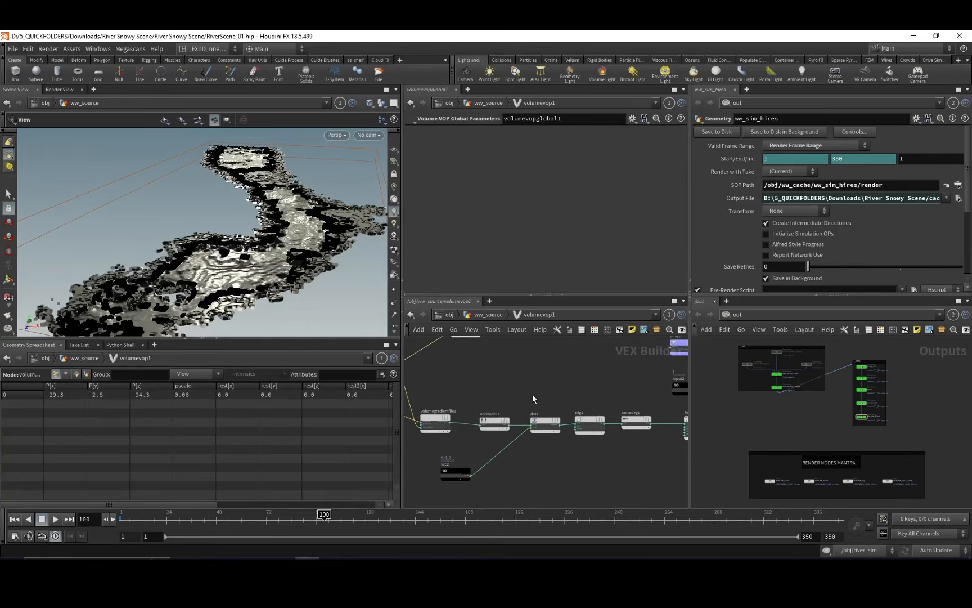
pyautogui.moveTo(579, 399); pyautogui.dragTo(583, 375, button='middle')
pyautogui.click(447, 398)
pyautogui.moveTo(519, 363); pyautogui.dragTo(481, 361, button='middle')
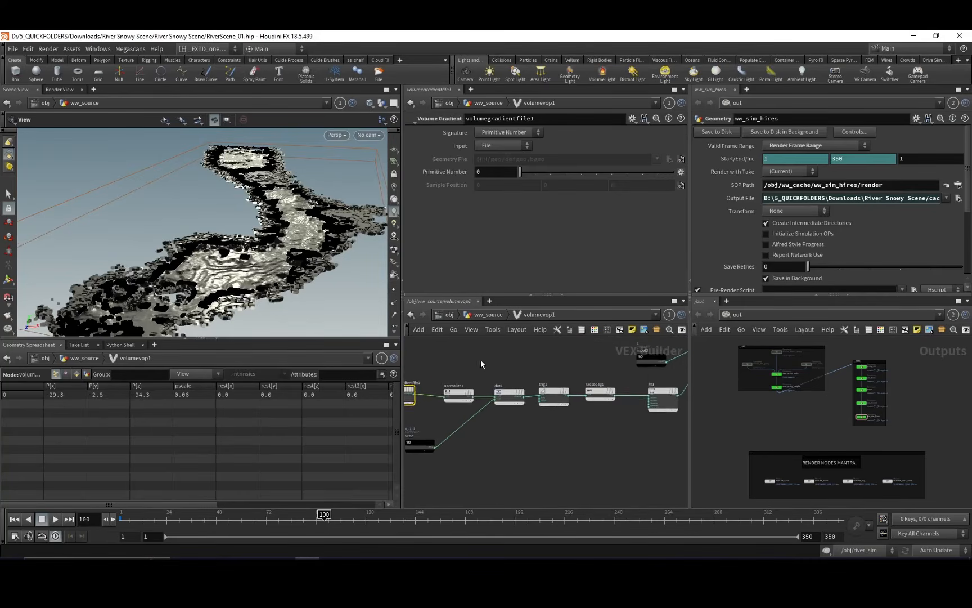
pyautogui.scroll(1, 509, 363)
pyautogui.moveTo(559, 362); pyautogui.dragTo(478, 373, button='middle')
pyautogui.moveTo(433, 421); pyautogui.dragTo(433, 423)
# Examine how bind1's surface field and the fit1 result are mixed and exported through bind2.
pyautogui.moveTo(495, 365); pyautogui.dragTo(454, 393, button='middle')
pyautogui.scroll(-1, 461, 369)
pyautogui.click(497, 387)
pyautogui.scroll(3, 522, 373)
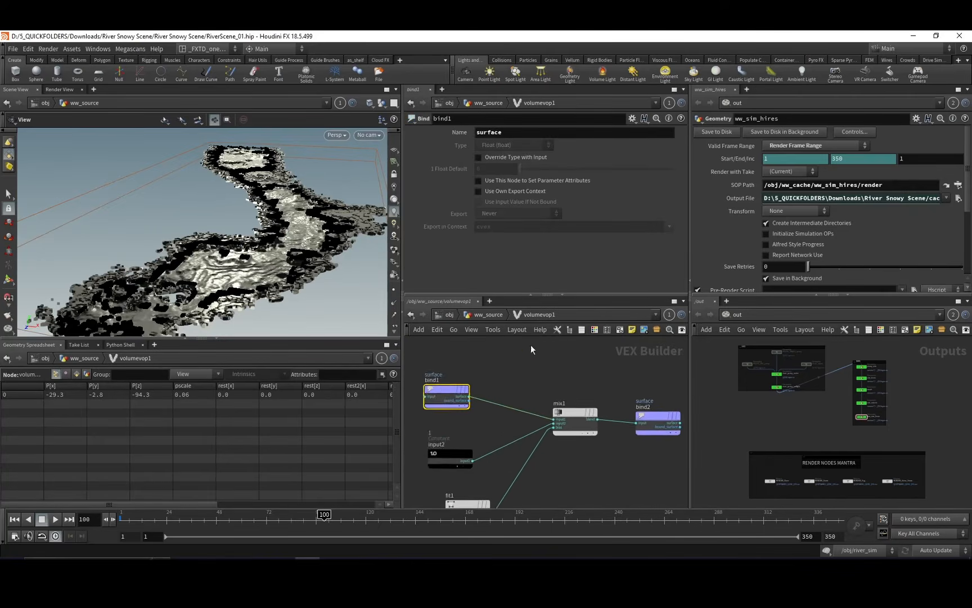
pyautogui.moveTo(585, 431); pyautogui.dragTo(518, 417, button='middle')
pyautogui.click(546, 419)
# Go back to ww_source and display attribwrangle1 to examine its point-removal code and the resulting rock pieces.
pyautogui.click(487, 314)
pyautogui.click(559, 419)
pyautogui.moveTo(192, 304); pyautogui.dragTo(257, 235)
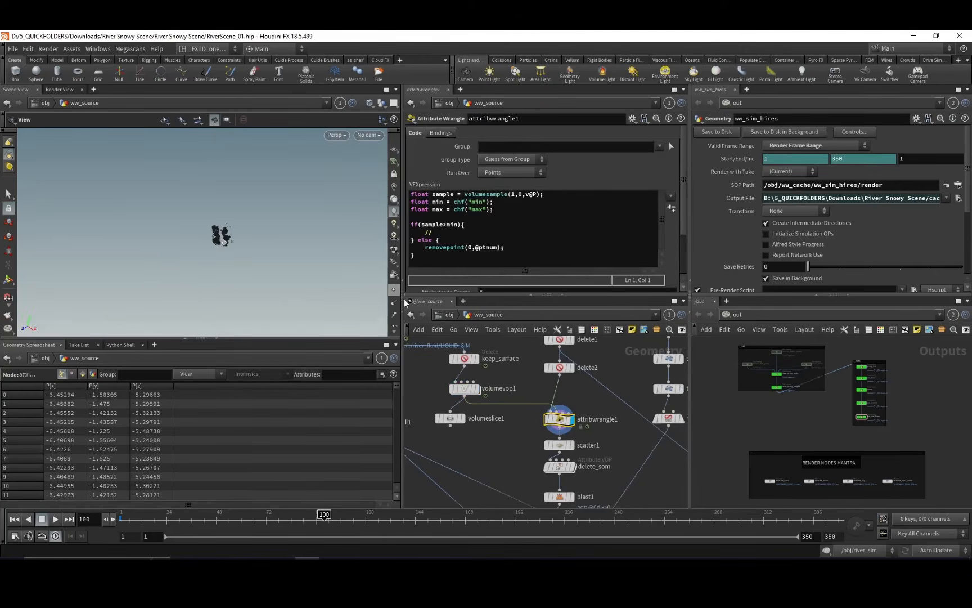
pyautogui.moveTo(469, 410); pyautogui.dragTo(489, 428, button='middle')
pyautogui.moveTo(270, 272); pyautogui.dragTo(247, 224)
# Display delete2 to examine its normal-based deletion settings and the rock faces it keeps.
pyautogui.click(584, 388)
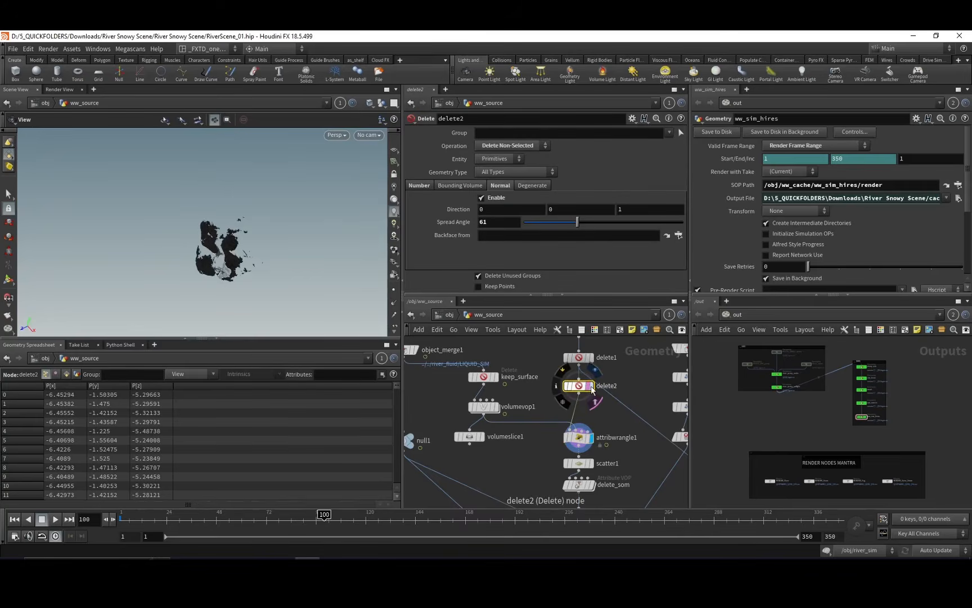
pyautogui.click(592, 386)
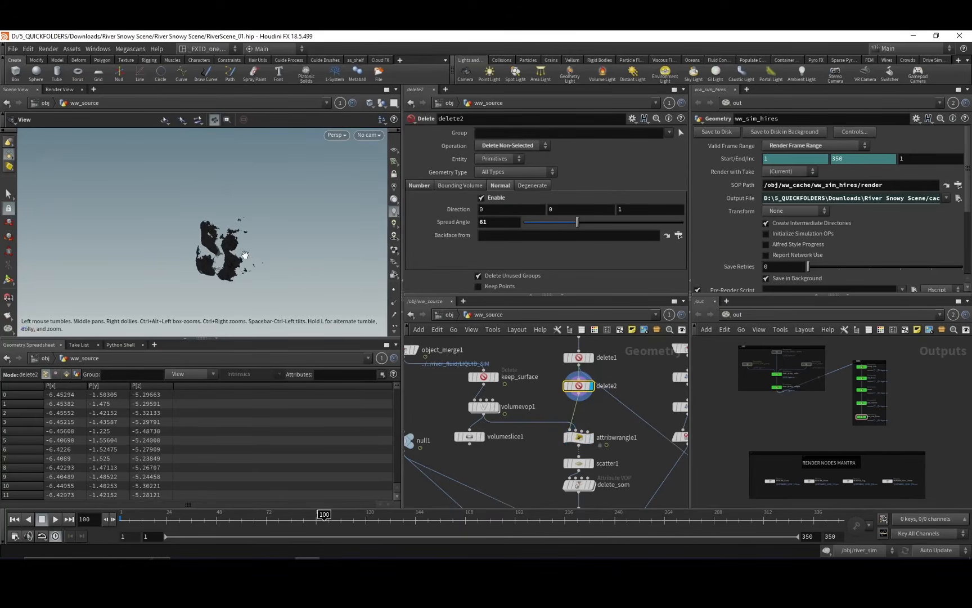
pyautogui.moveTo(245, 255); pyautogui.dragTo(243, 265)
pyautogui.moveTo(535, 347); pyautogui.dragTo(527, 399, button='middle')
# Display connectivity1 and inspect the proxy rocks imported from OUT_ROCKS_BIG_PROXY up close.
pyautogui.click(579, 382)
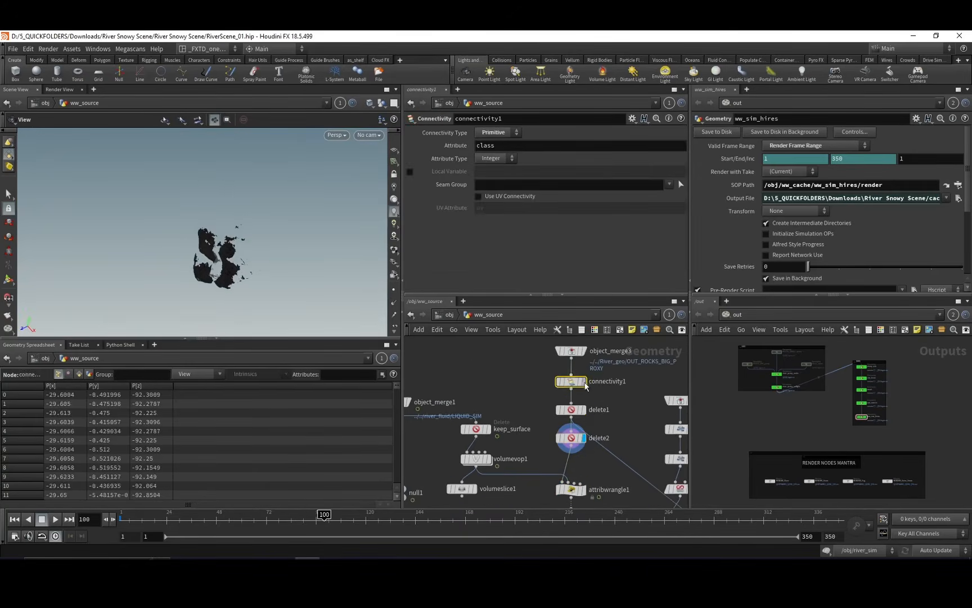
pyautogui.click(585, 382)
pyautogui.moveTo(268, 223); pyautogui.dragTo(307, 228, button='right')
pyautogui.moveTo(307, 228); pyautogui.dragTo(274, 254, button='middle')
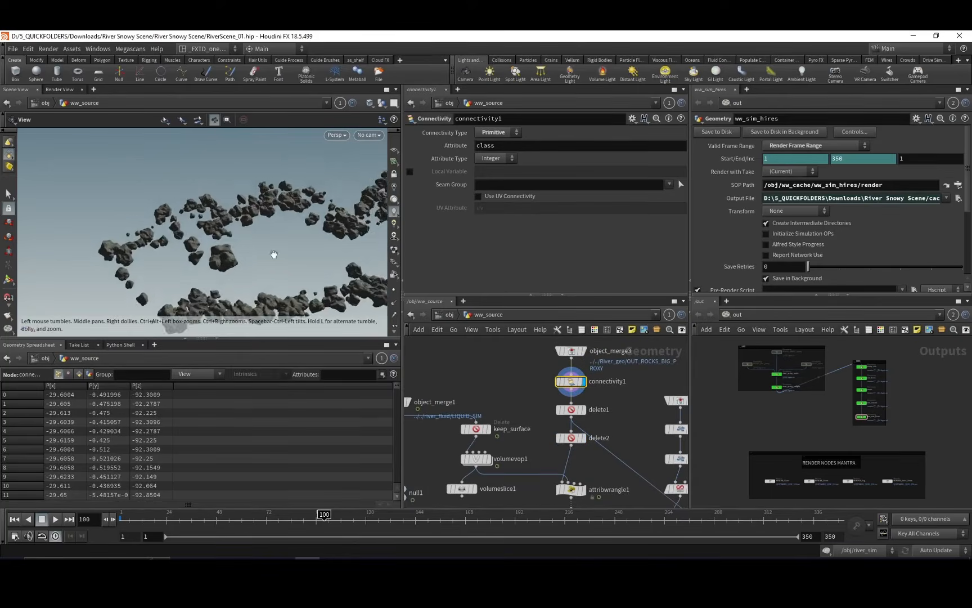
pyautogui.moveTo(274, 254); pyautogui.dragTo(317, 253)
pyautogui.moveTo(317, 254); pyautogui.dragTo(302, 204, button='right')
pyautogui.moveTo(302, 204); pyautogui.dragTo(250, 239)
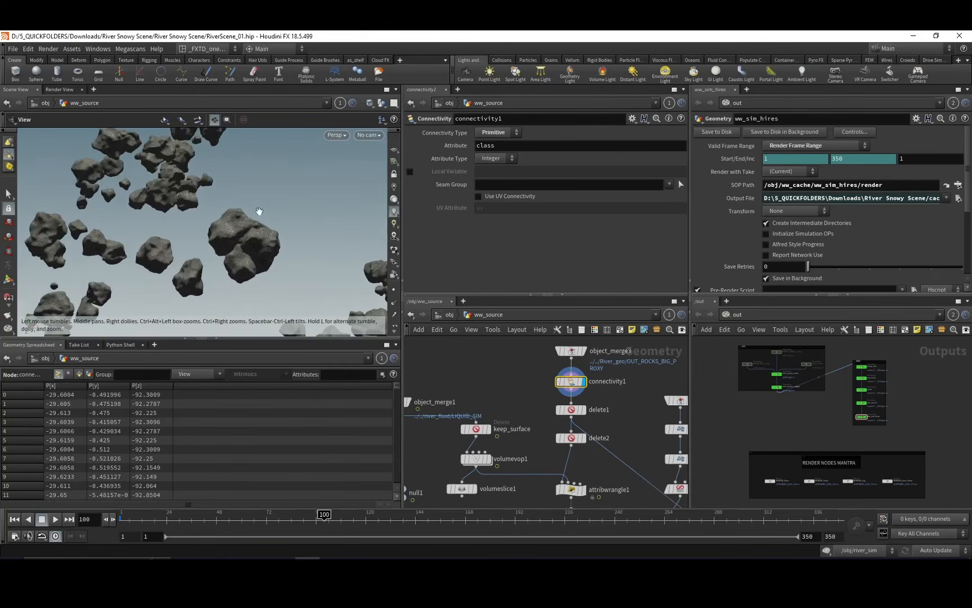
# Compare the rock geometry at delete2 and attribwrangle1, and display scatter1 to examine the emission points.
pyautogui.moveTo(585, 462); pyautogui.dragTo(583, 395, button='middle')
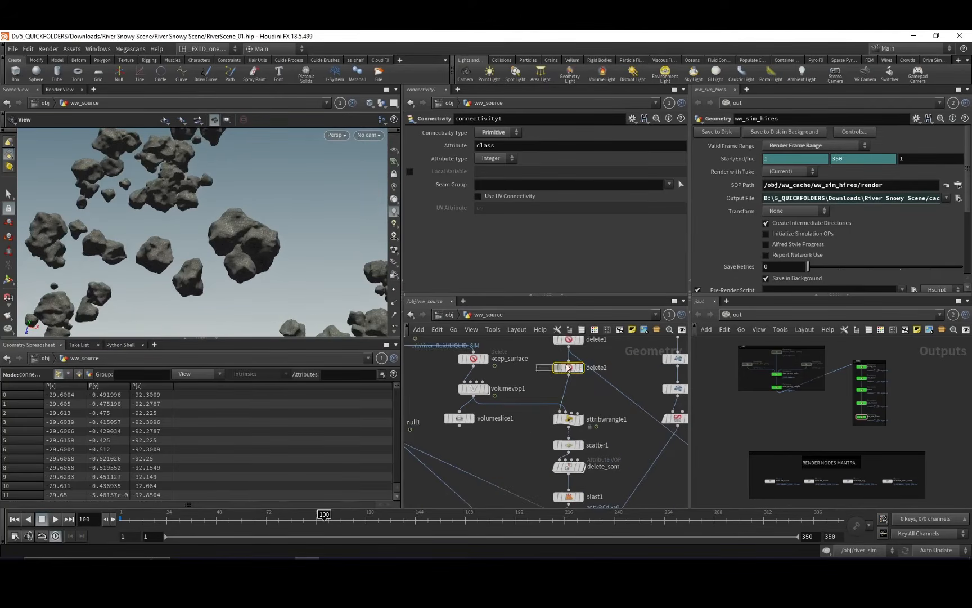
pyautogui.click(580, 367)
pyautogui.click(582, 420)
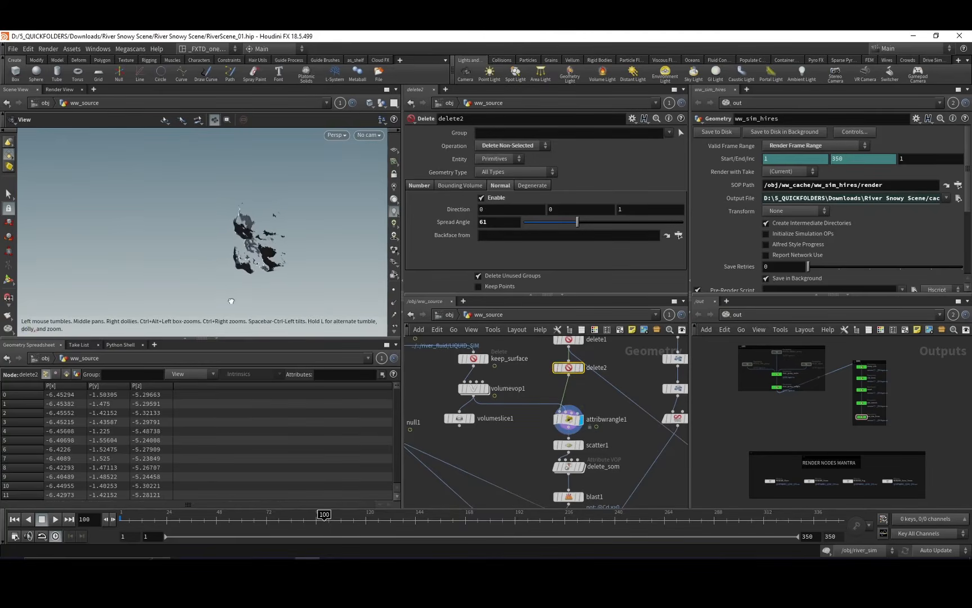
pyautogui.moveTo(517, 443); pyautogui.dragTo(520, 392, button='middle')
pyautogui.click(546, 377)
pyautogui.click(559, 377)
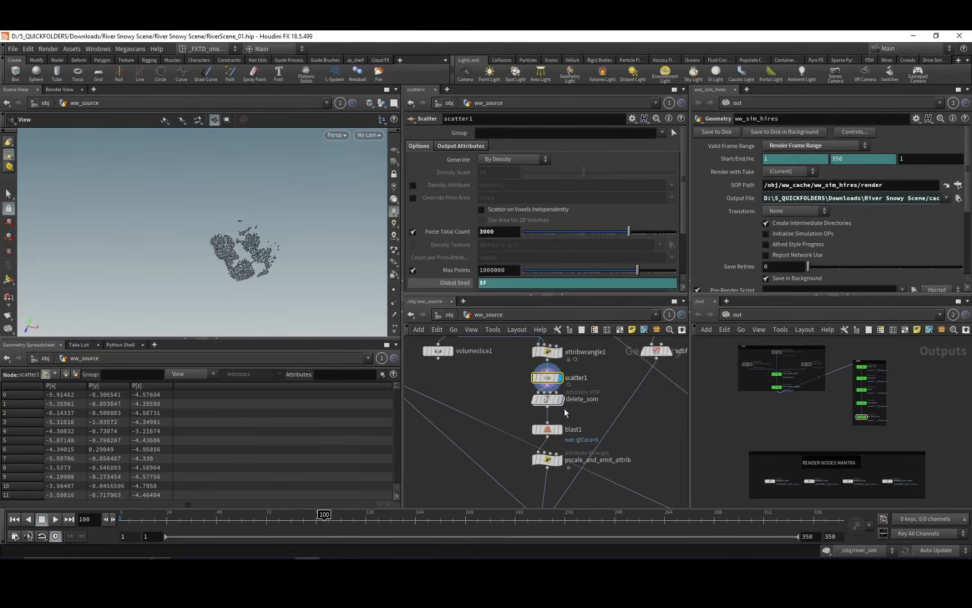
# Examine the scale_z_axis transform's box and follow the network past pscale_and_emit_attrib and whitewatersource1.
pyautogui.moveTo(563, 429); pyautogui.dragTo(559, 397, button='middle')
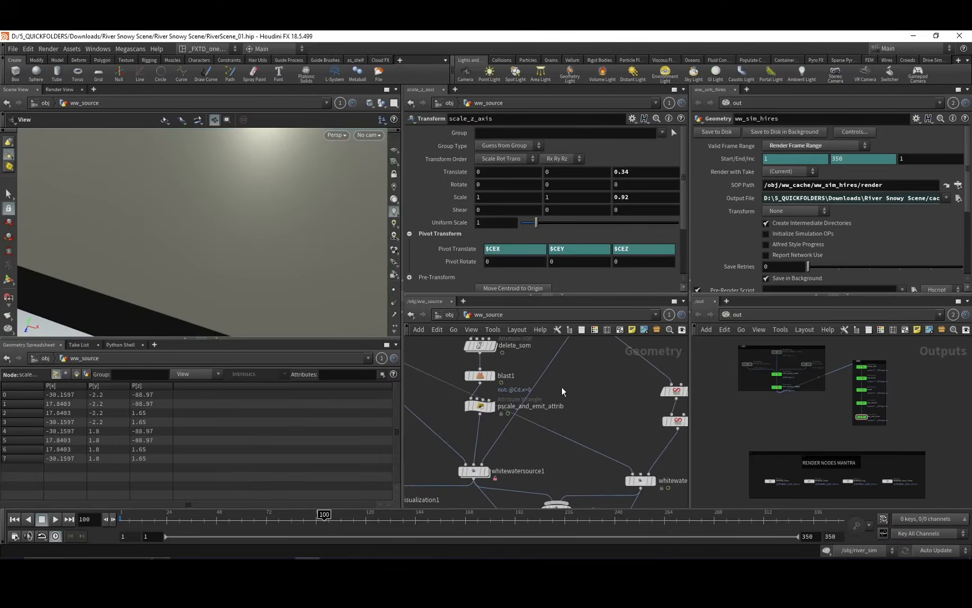
pyautogui.moveTo(226, 308); pyautogui.dragTo(276, 235)
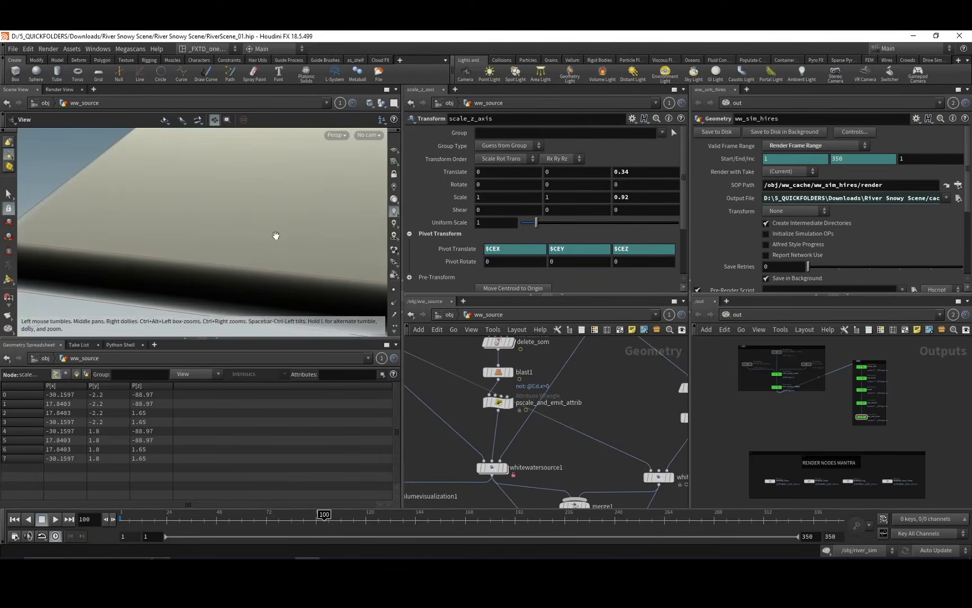
pyautogui.moveTo(512, 439); pyautogui.dragTo(517, 400, button='middle')
pyautogui.moveTo(622, 364); pyautogui.dragTo(490, 460, button='middle')
# Display vdbfrompolygons2 and vdbreshapesdf1 to examine the surface volume and its dilation settings.
pyautogui.click(570, 399)
pyautogui.click(584, 399)
pyautogui.click(577, 392)
pyautogui.click(572, 390)
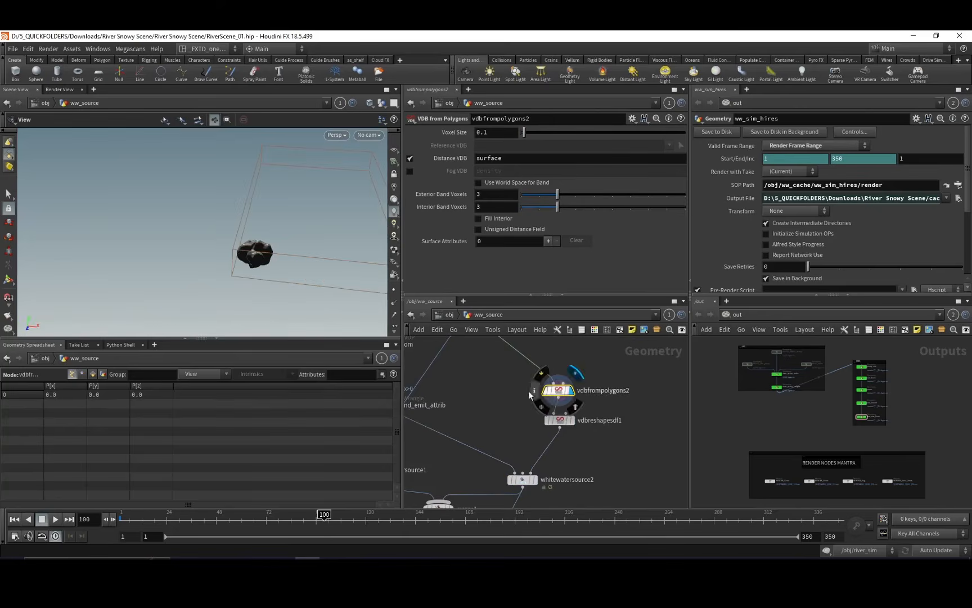
pyautogui.click(577, 421)
pyautogui.click(574, 421)
# Follow whitewatersource2 down to the source outputs and display vdbcombine1 to examine the combined volume.
pyautogui.moveTo(528, 489); pyautogui.dragTo(549, 380, button='middle')
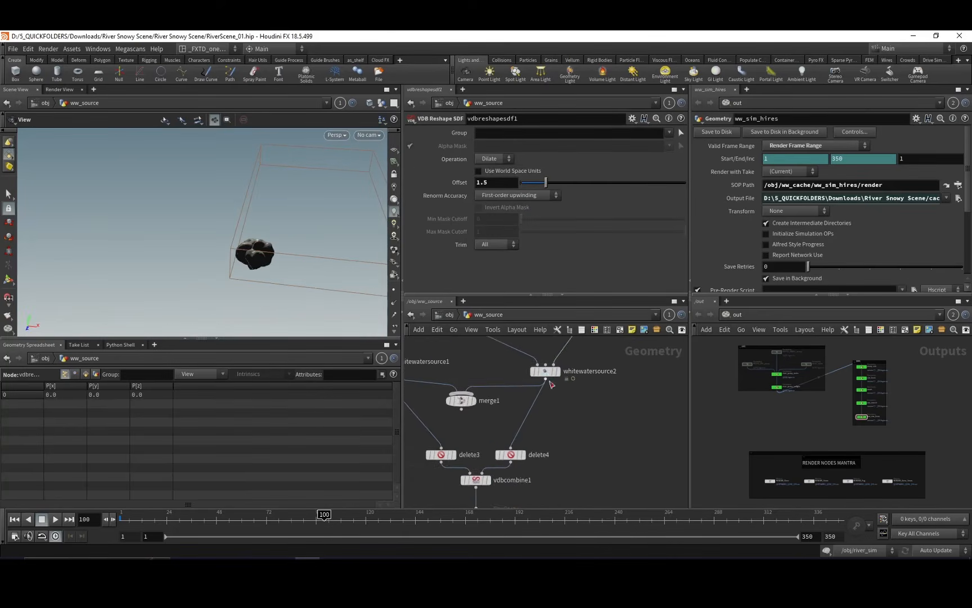
pyautogui.moveTo(524, 424); pyautogui.dragTo(565, 352, button='middle')
pyautogui.moveTo(523, 412)
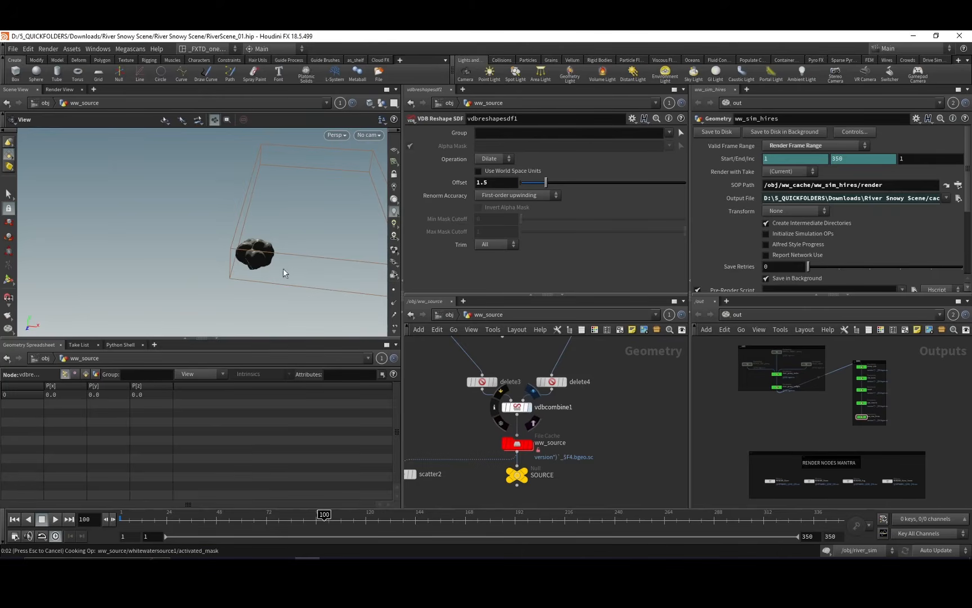
pyautogui.moveTo(297, 293); pyautogui.dragTo(267, 254)
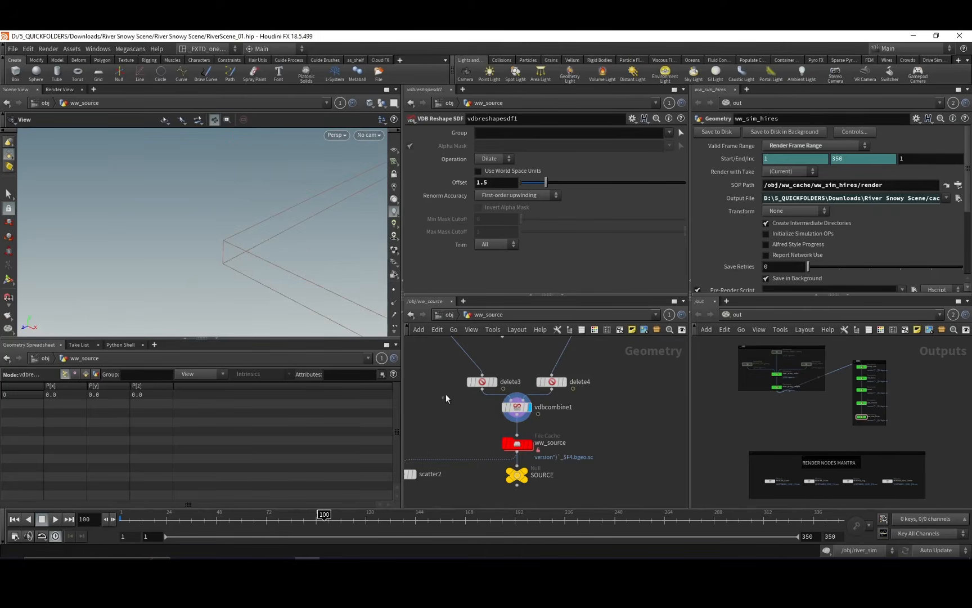
# Examine delete3's emit volume filter alongside delete4, and the ww_source cache and SOURCE output below.
pyautogui.click(482, 383)
pyautogui.moveTo(517, 353); pyautogui.dragTo(494, 358, button='middle')
pyautogui.click(530, 387)
pyautogui.moveTo(567, 408); pyautogui.dragTo(592, 394, button='middle')
pyautogui.moveTo(488, 339); pyautogui.dragTo(545, 409, button='middle')
pyautogui.click(580, 418)
pyautogui.moveTo(551, 363); pyautogui.dragTo(506, 352, button='middle')
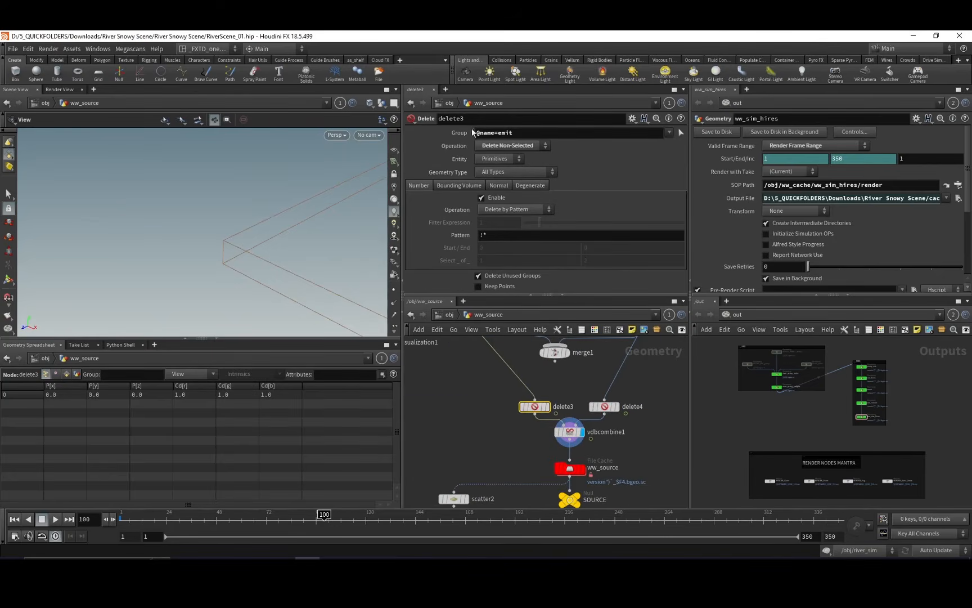
pyautogui.moveTo(461, 427); pyautogui.dragTo(493, 419, button='middle')
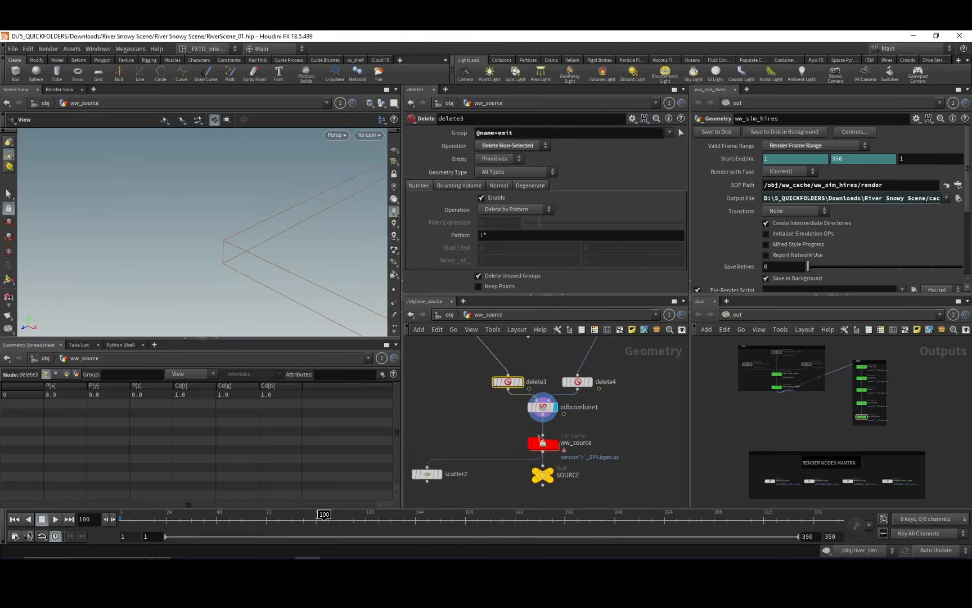
# Leave ww_source for the river_wwsim network and examine whitewaterobject1's settings.
pyautogui.click(449, 316)
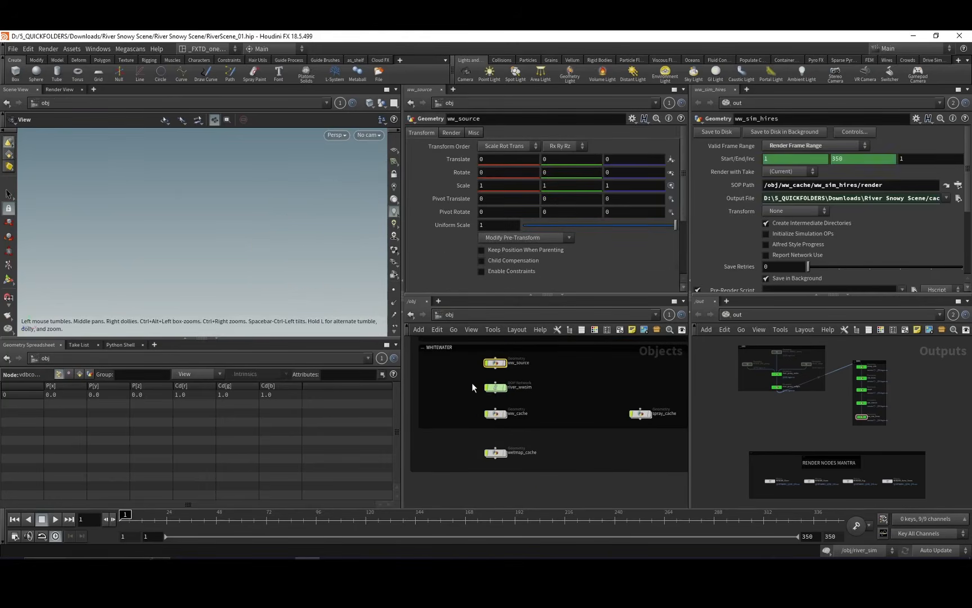
pyautogui.doubleClick(494, 387)
pyautogui.click(484, 385)
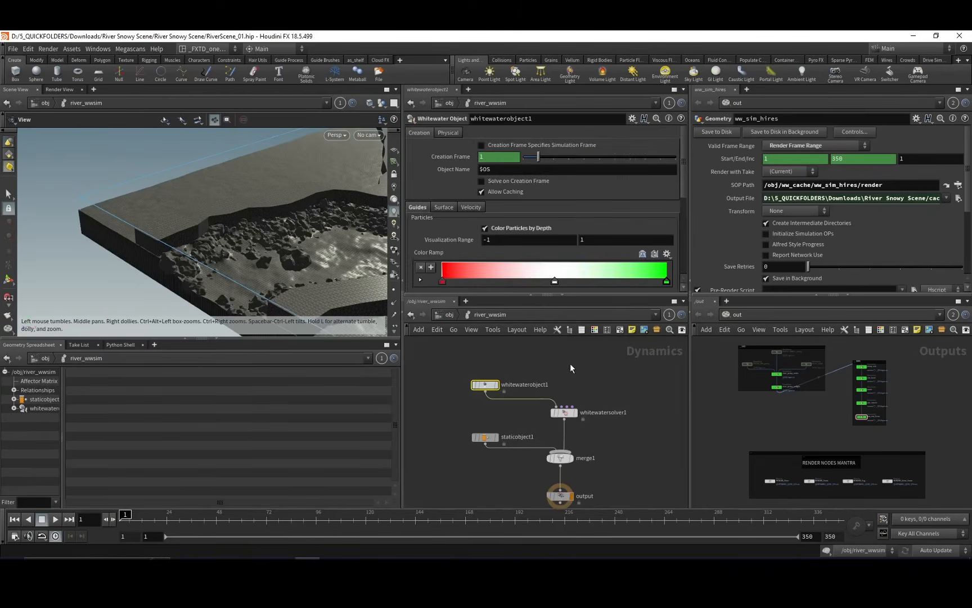
# Select whitewatersolver1 and review its scale, emission, aging rate and velocity noise settings.
pyautogui.click(567, 411)
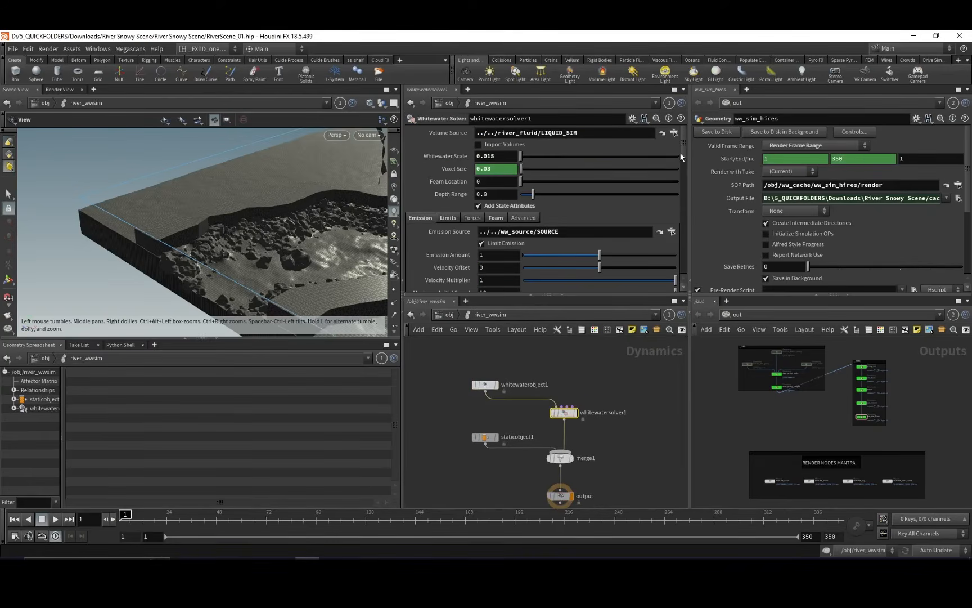
pyautogui.moveTo(681, 153)
pyautogui.mouseDown()
pyautogui.moveTo(683, 212)
pyautogui.moveTo(684, 185)
pyautogui.mouseUp()
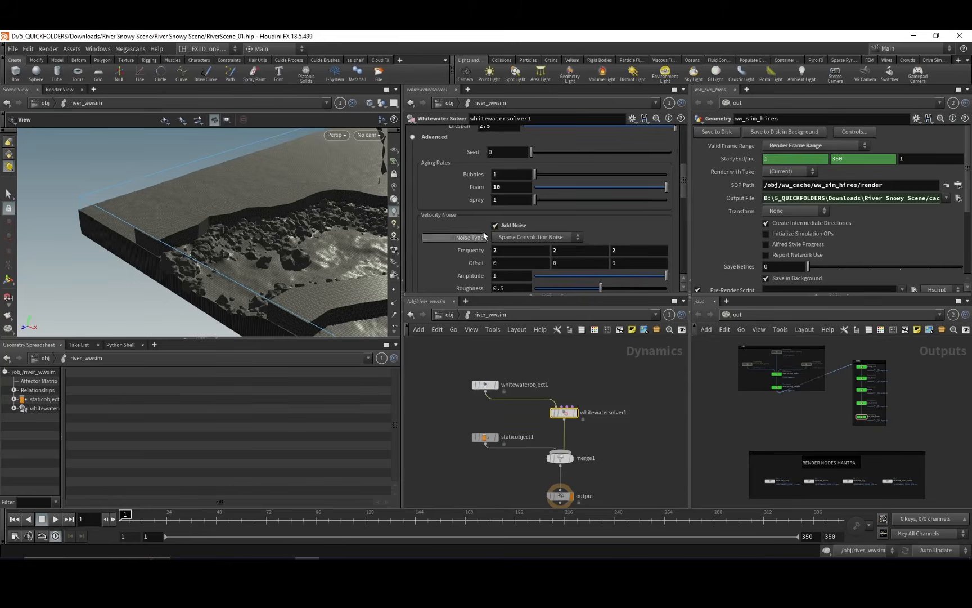
pyautogui.moveTo(686, 191); pyautogui.dragTo(631, 170)
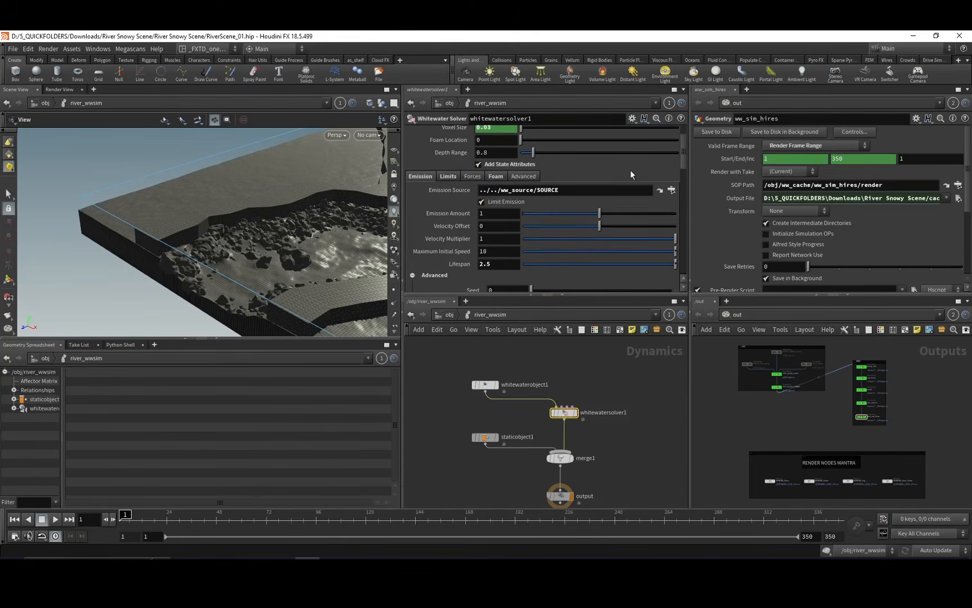
# Review whitewatersolver1's limit settings and its foam repellant and clumping settings.
pyautogui.click(448, 176)
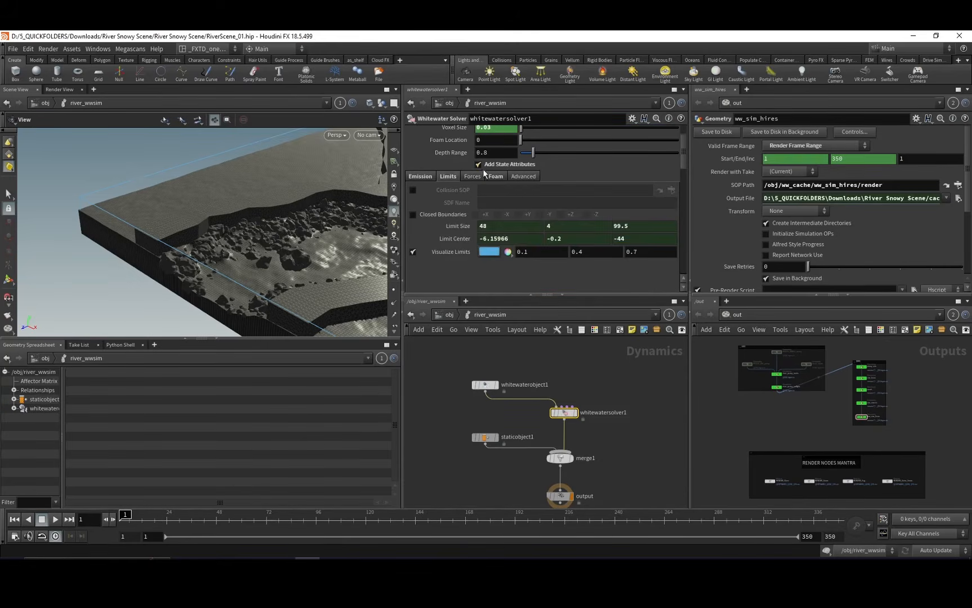
pyautogui.click(496, 176)
pyautogui.moveTo(681, 163); pyautogui.dragTo(681, 197)
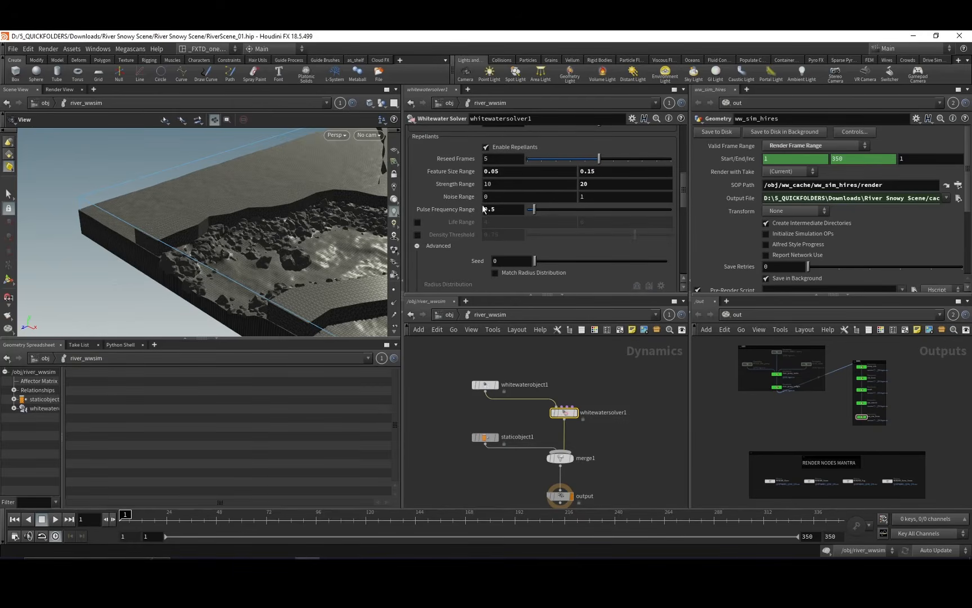
pyautogui.moveTo(685, 195); pyautogui.dragTo(677, 245)
pyautogui.moveTo(683, 258); pyautogui.dragTo(688, 145)
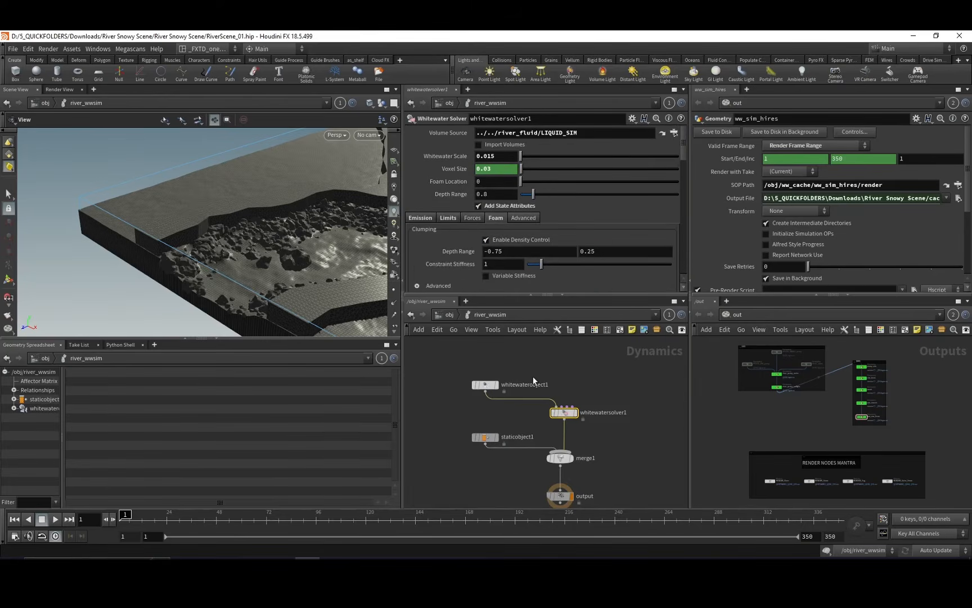
# Leave river_wwsim for the ww_cache network and look at the set_density wrangle.
pyautogui.moveTo(522, 410); pyautogui.dragTo(570, 339, button='middle')
pyautogui.moveTo(487, 380); pyautogui.dragTo(522, 355, button='middle')
pyautogui.click(450, 315)
pyautogui.doubleClick(504, 369)
pyautogui.click(558, 374)
pyautogui.click(557, 398)
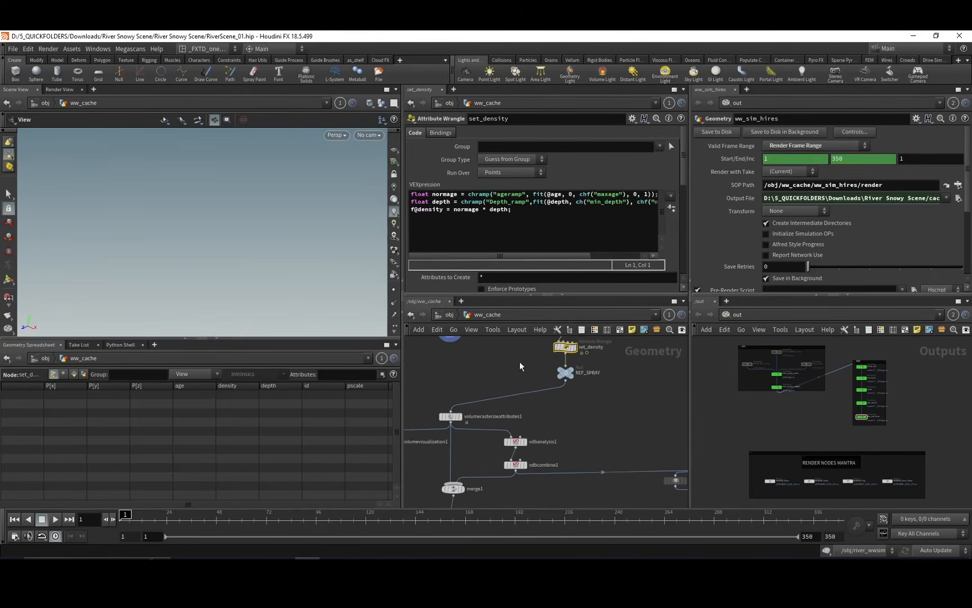
# Follow ww_cache from the set_density wrangle down to volumerasterizeattributes1 and examine its density attribute and voxel size settings.
pyautogui.moveTo(556, 425); pyautogui.dragTo(560, 315, button='middle')
pyautogui.moveTo(517, 345); pyautogui.dragTo(485, 411, button='middle')
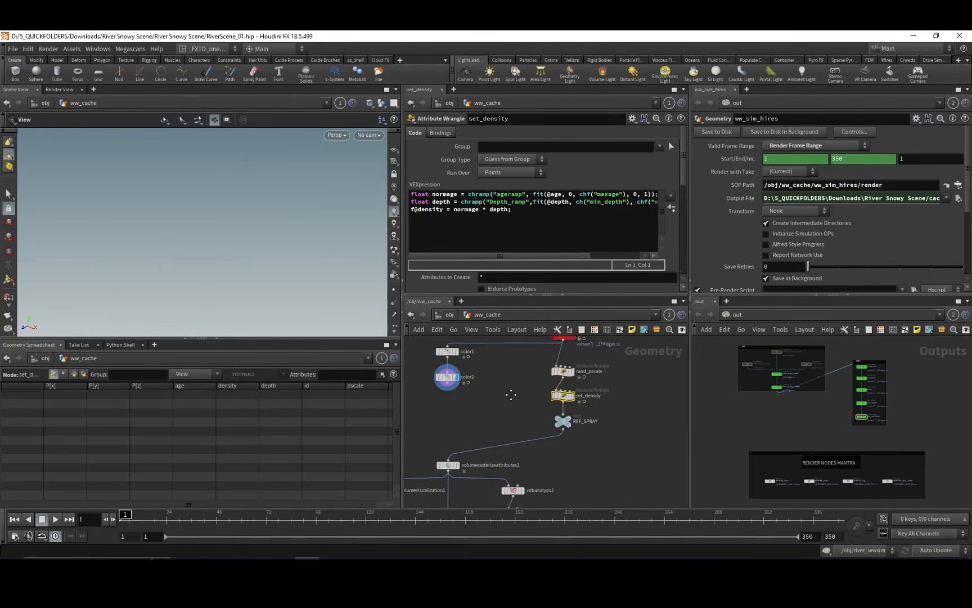
pyautogui.moveTo(523, 383); pyautogui.dragTo(576, 366)
pyautogui.click(562, 396)
pyautogui.moveTo(501, 406); pyautogui.dragTo(530, 400, button='middle')
pyautogui.click(494, 420)
pyautogui.moveTo(524, 390); pyautogui.dragTo(516, 396, button='right')
pyautogui.moveTo(514, 399); pyautogui.dragTo(544, 338, button='middle')
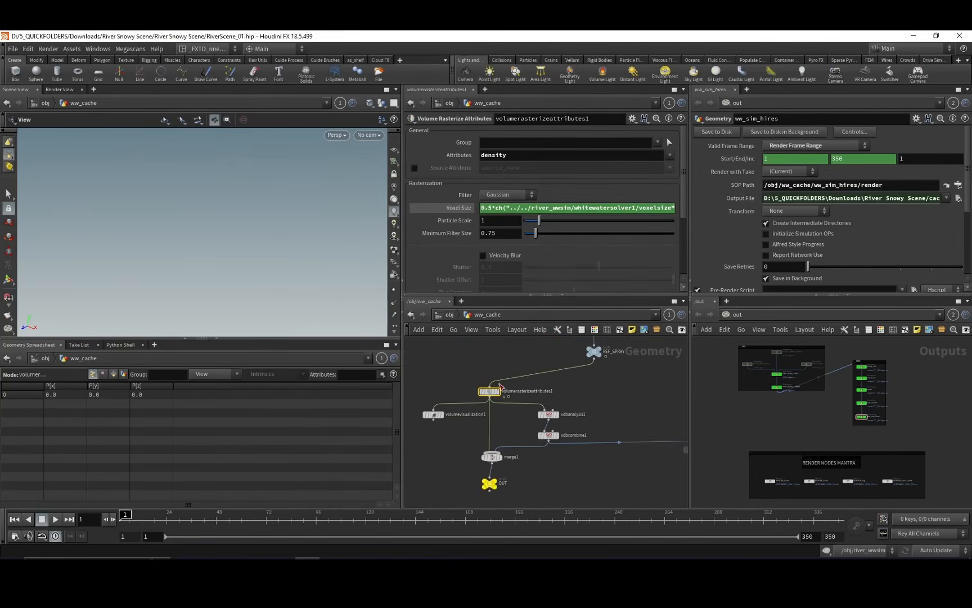
pyautogui.moveTo(476, 369); pyautogui.dragTo(489, 364, button='middle')
pyautogui.moveTo(489, 364); pyautogui.dragTo(501, 362, button='right')
# Display REF_SPRAY at frame 61 and inspect the whitewater particles in the viewport.
pyautogui.moveTo(573, 377); pyautogui.dragTo(535, 432, button='middle')
pyautogui.scroll(3, 550, 389)
pyautogui.click(519, 385)
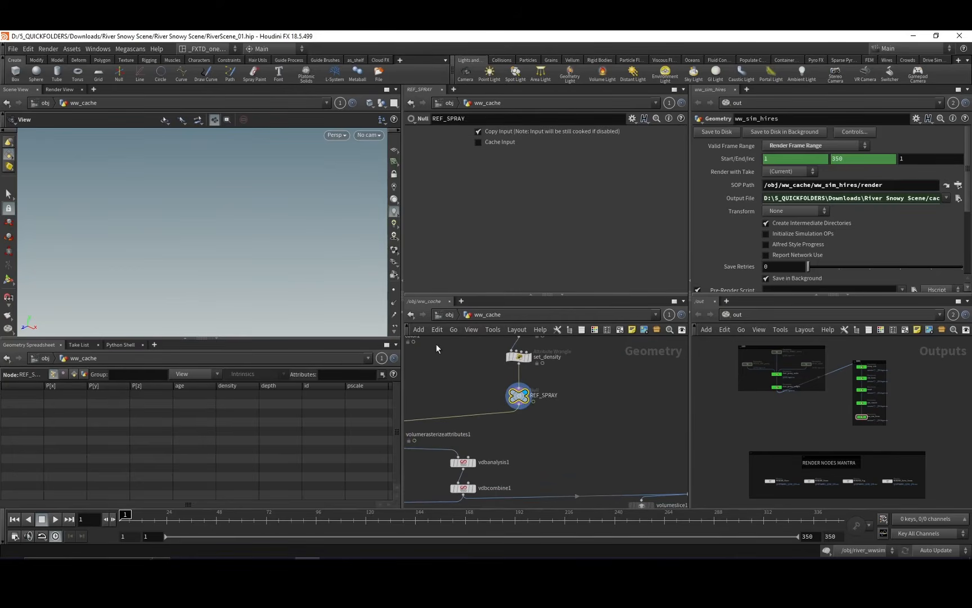
pyautogui.click(243, 518)
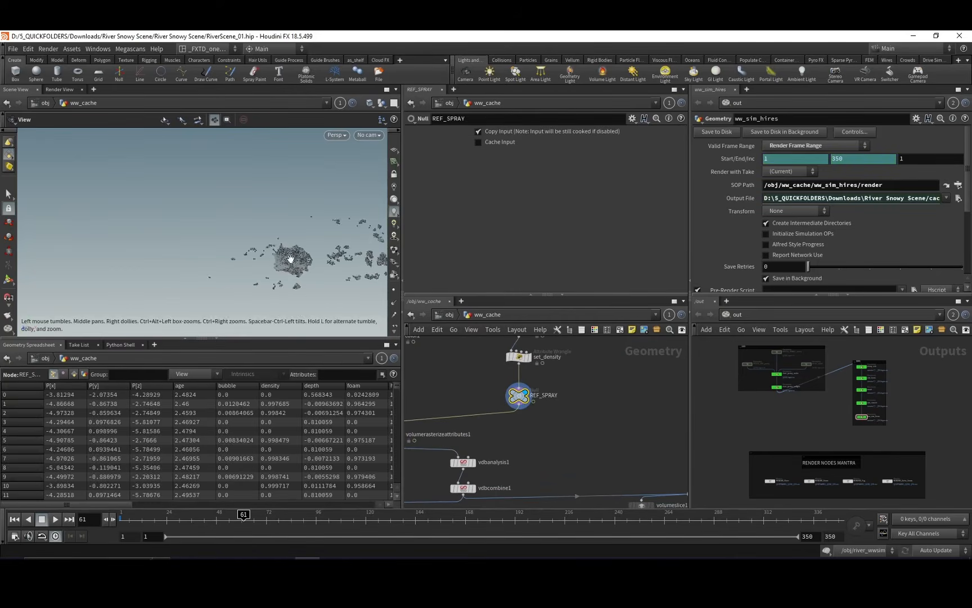
pyautogui.moveTo(291, 258); pyautogui.dragTo(251, 292)
pyautogui.moveTo(251, 292); pyautogui.dragTo(255, 235, button='middle')
pyautogui.moveTo(255, 235); pyautogui.dragTo(265, 246)
pyautogui.moveTo(264, 246)
pyautogui.mouseDown(button='right')
pyautogui.moveTo(289, 234)
pyautogui.moveTo(282, 241)
pyautogui.mouseUp(button='right')
pyautogui.moveTo(256, 275); pyautogui.dragTo(247, 280)
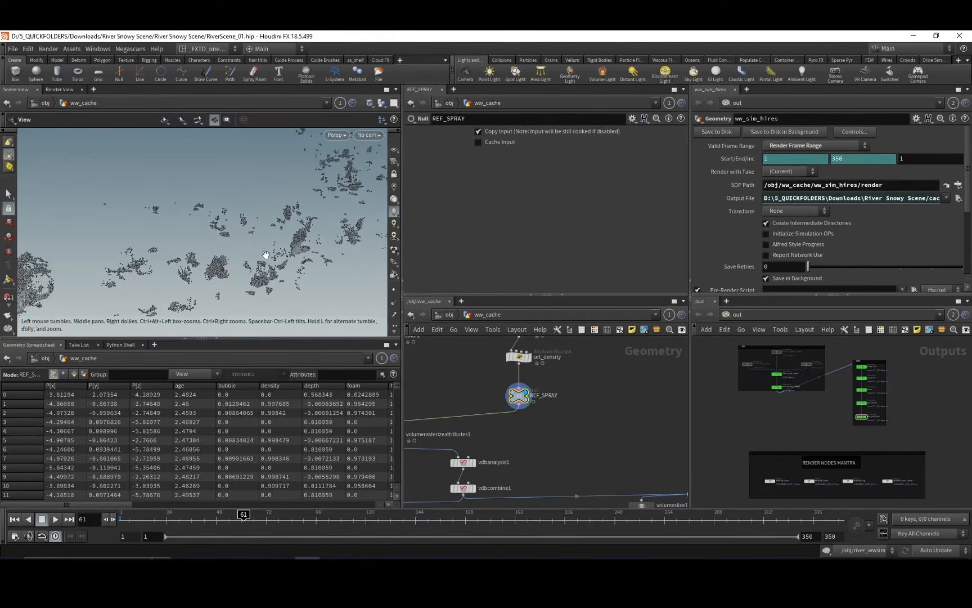
# Look over the vdbanalysis1, vdbcombine1 and merge1 branch below REF_SPRAY, along with the displayed particles.
pyautogui.moveTo(460, 375); pyautogui.dragTo(503, 323, button='middle')
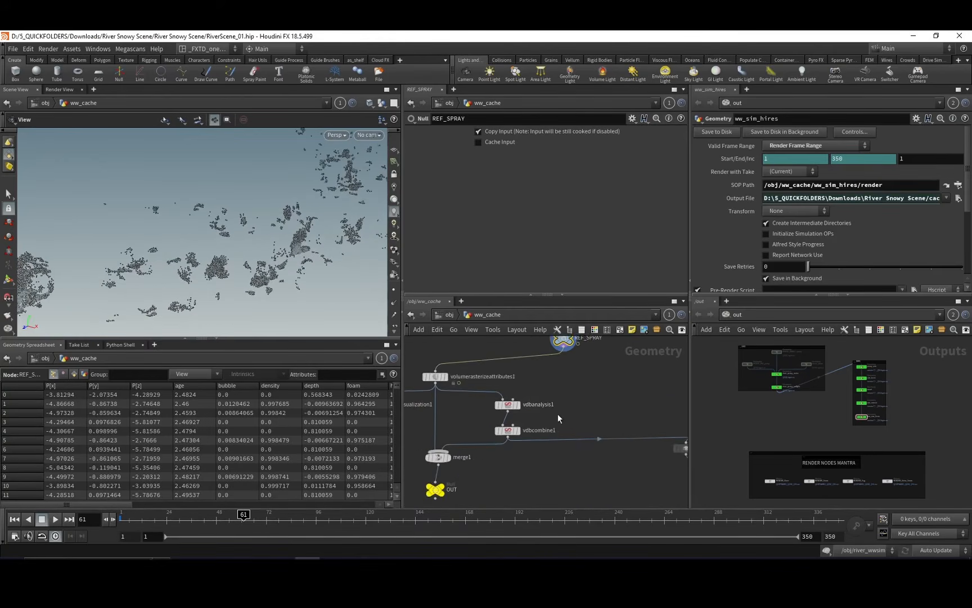
pyautogui.moveTo(558, 413); pyautogui.dragTo(592, 402, button='middle')
pyautogui.click(451, 316)
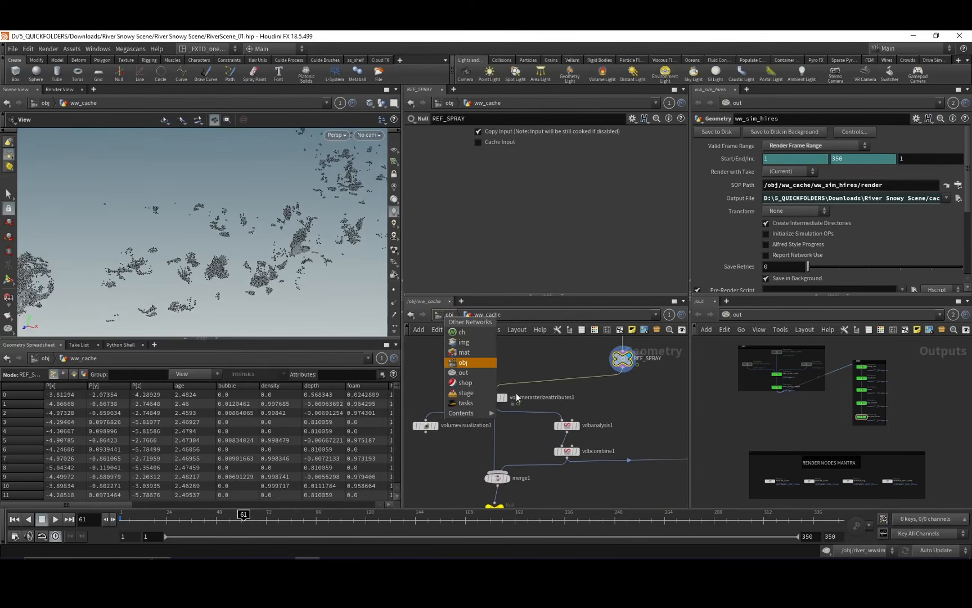
pyautogui.click(500, 336)
pyautogui.click(451, 316)
pyautogui.click(527, 354)
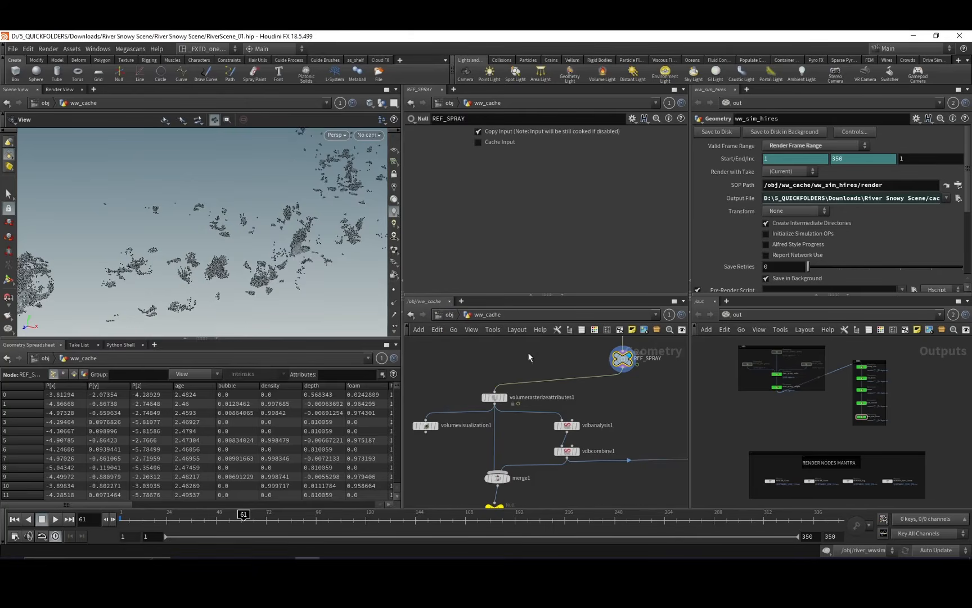
pyautogui.moveTo(285, 235); pyautogui.dragTo(287, 258)
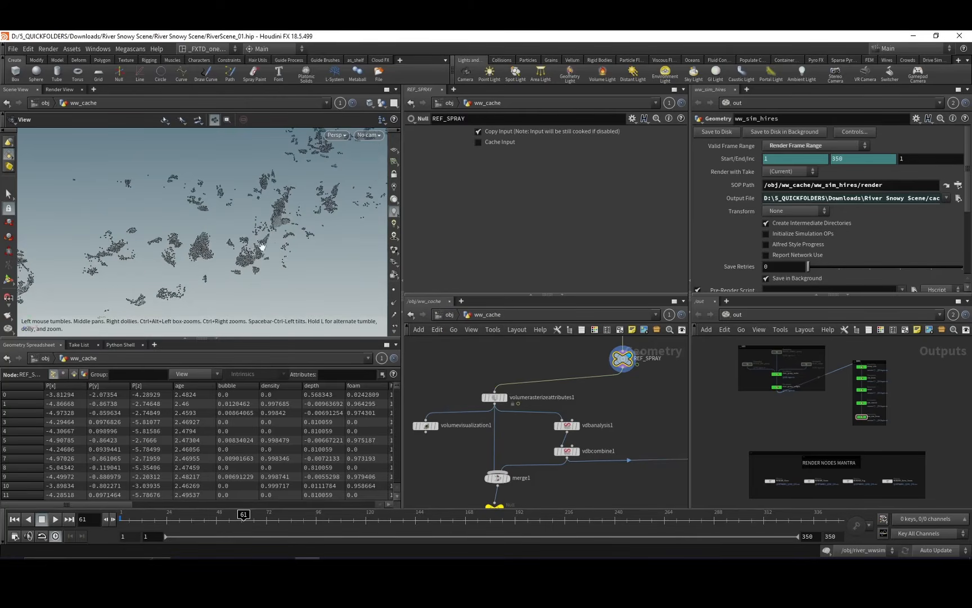
pyautogui.moveTo(487, 363); pyautogui.dragTo(469, 359, button='middle')
# Return to the object level, open spray_cache and examine how blast1 filters the points imported from REF_SPRAY.
pyautogui.click(445, 317)
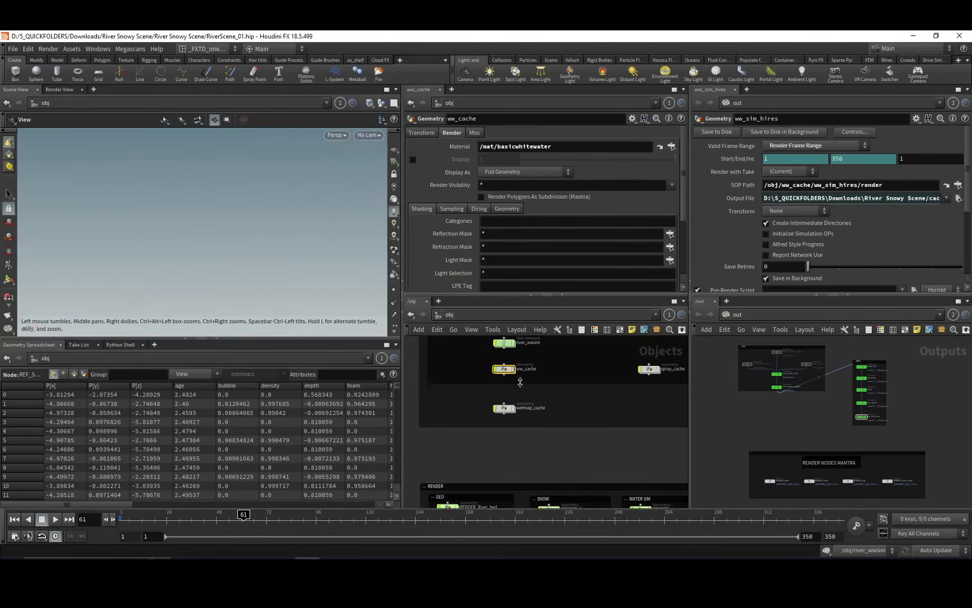
pyautogui.moveTo(552, 400); pyautogui.dragTo(527, 375, button='middle')
pyautogui.scroll(1, 534, 410)
pyautogui.click(588, 386)
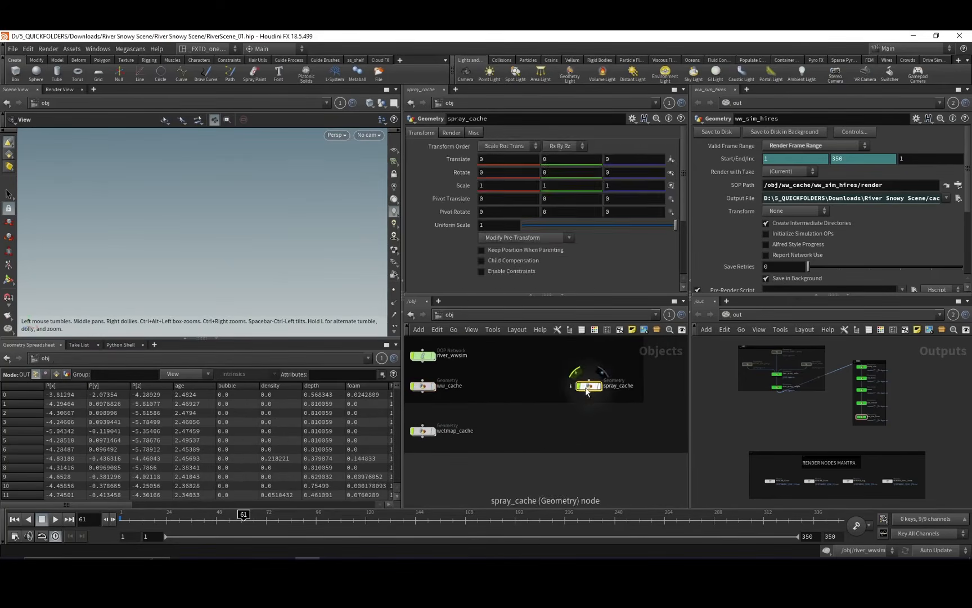
pyautogui.doubleClick(587, 387)
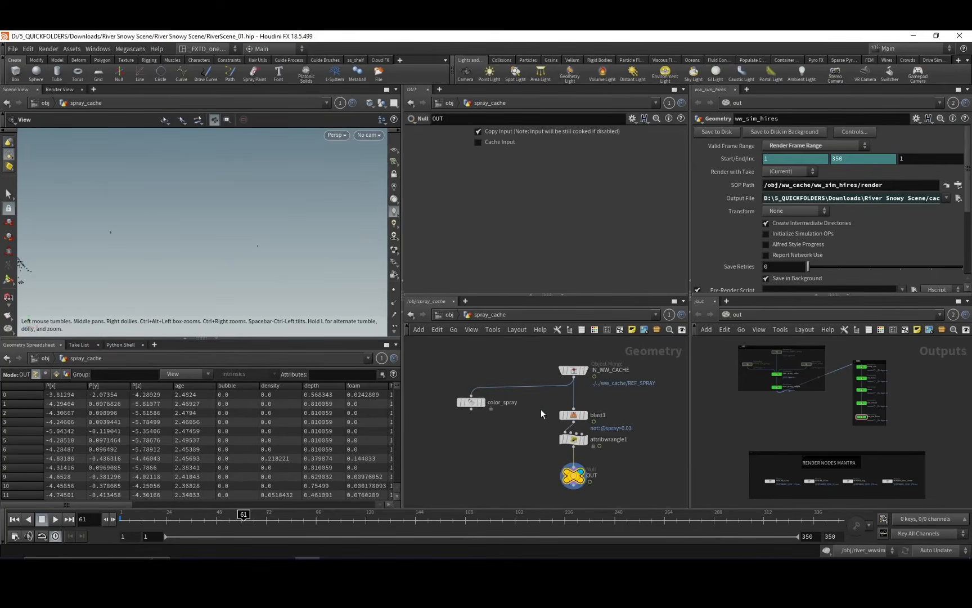
pyautogui.moveTo(541, 410); pyautogui.dragTo(525, 412, button='middle')
pyautogui.scroll(1, 526, 414)
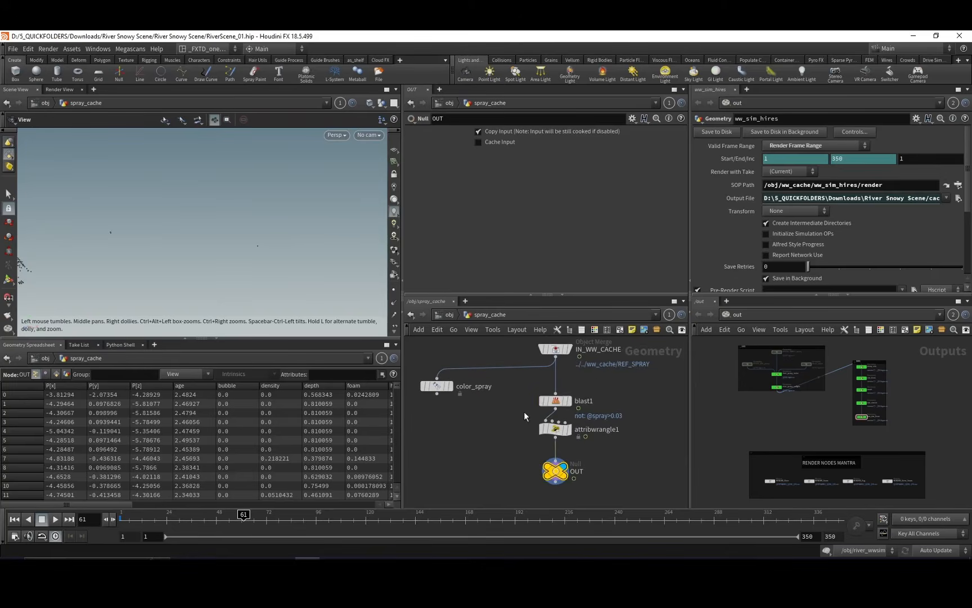
pyautogui.click(555, 401)
pyautogui.moveTo(593, 379); pyautogui.dragTo(603, 384, button='middle')
# Open the RENDER_fog object, frame its fog volume and examine the settings of vdbfrompolygons1.
pyautogui.click(450, 315)
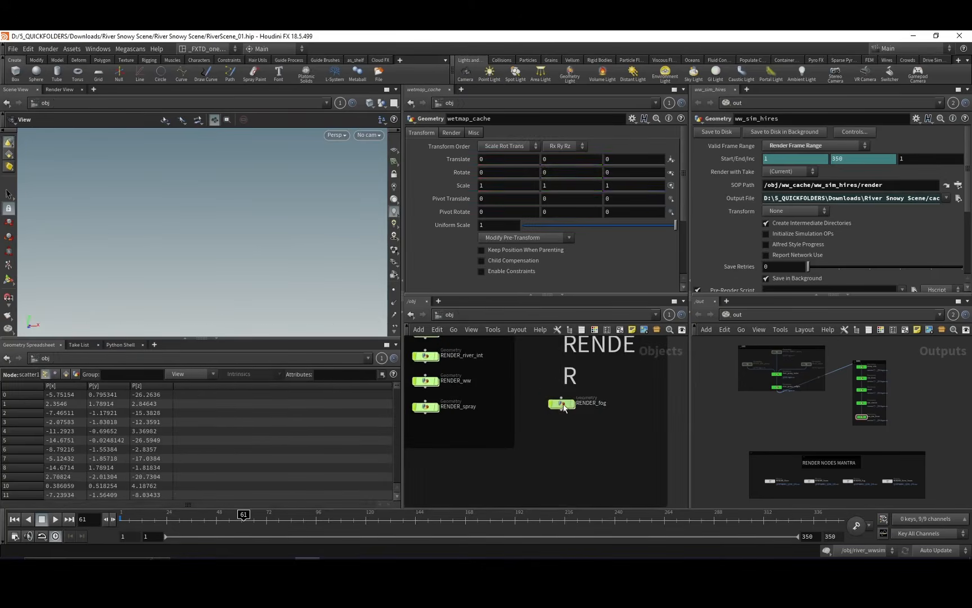
pyautogui.doubleClick(563, 404)
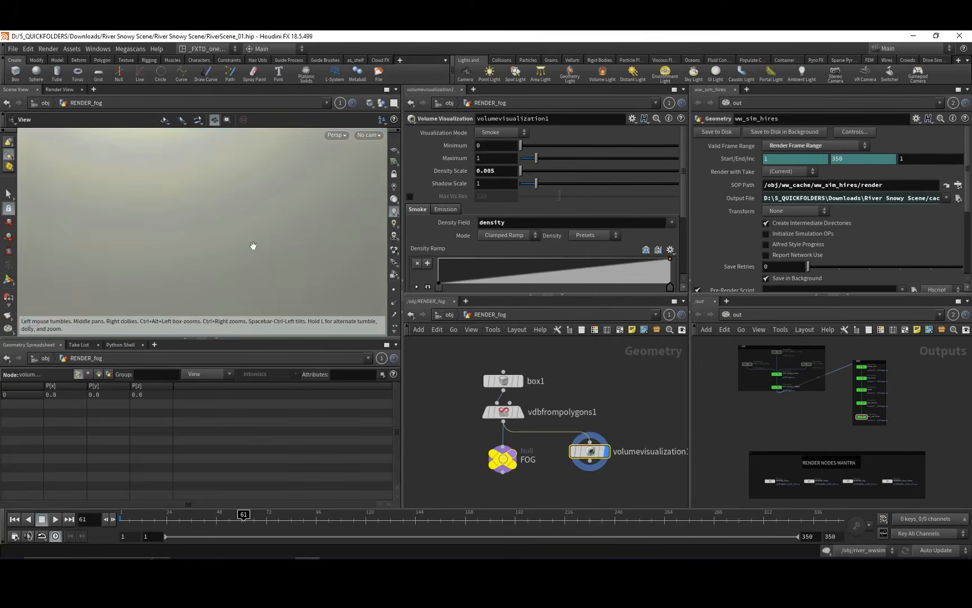
pyautogui.moveTo(254, 258); pyautogui.dragTo(280, 211, button='right')
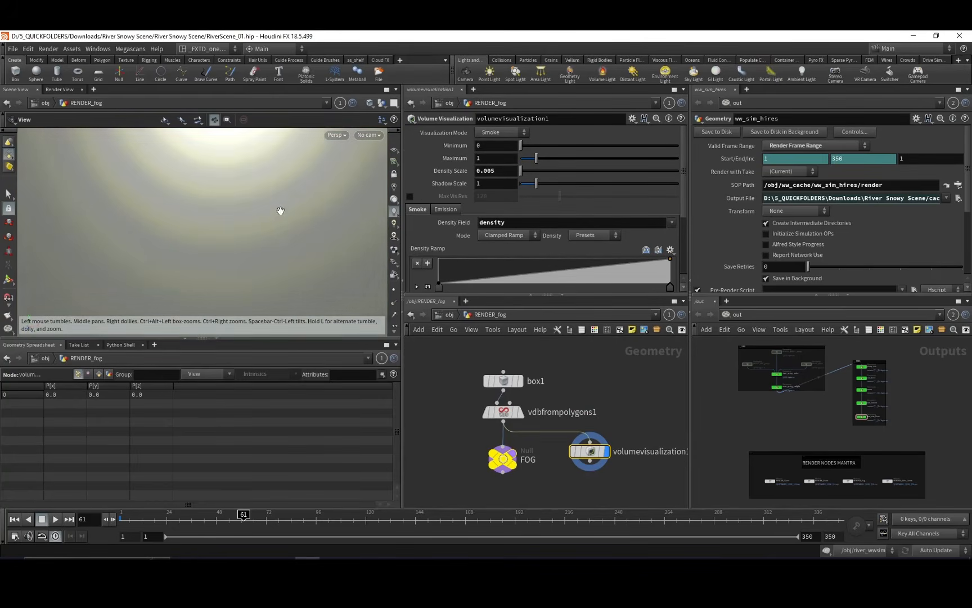
pyautogui.hotkey('space', 'g')
pyautogui.moveTo(258, 217); pyautogui.dragTo(302, 211)
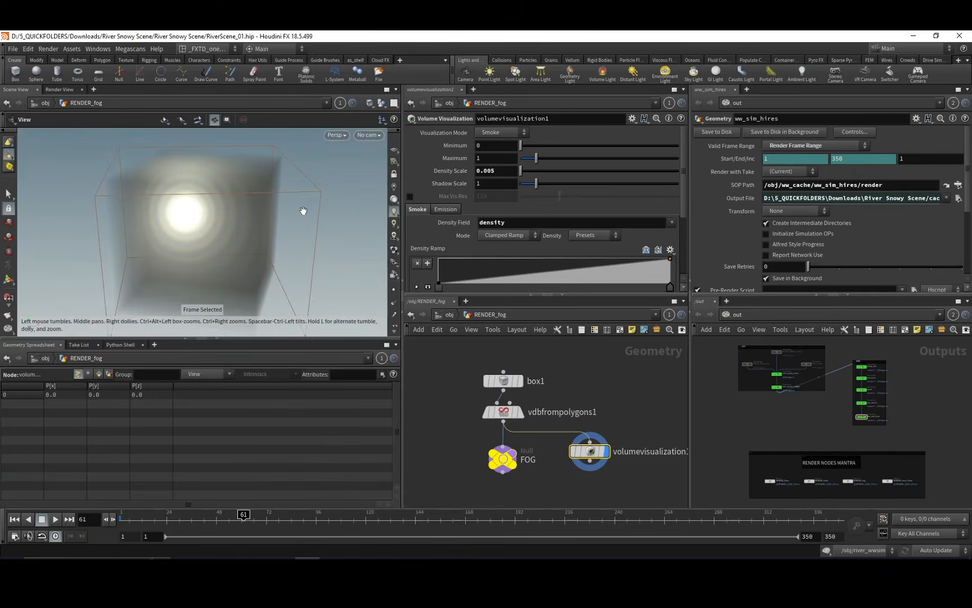
pyautogui.click(504, 411)
pyautogui.moveTo(544, 432); pyautogui.dragTo(535, 410, button='middle')
pyautogui.moveTo(565, 366); pyautogui.dragTo(613, 411, button='middle')
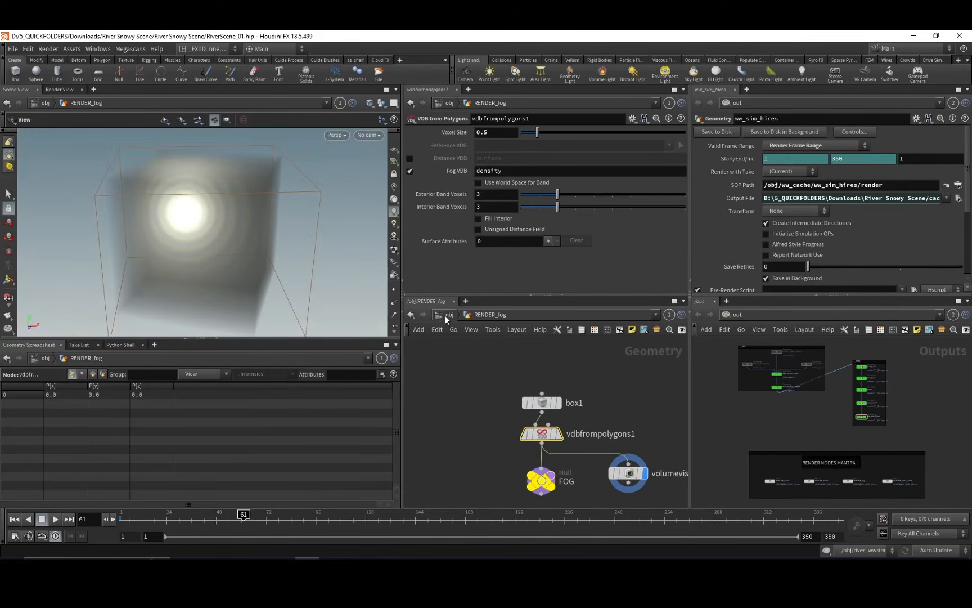
# Leave RENDER_fog for the mat network and look over the tree and principled shaders.
pyautogui.click(448, 315)
pyautogui.click(449, 314)
pyautogui.click(474, 349)
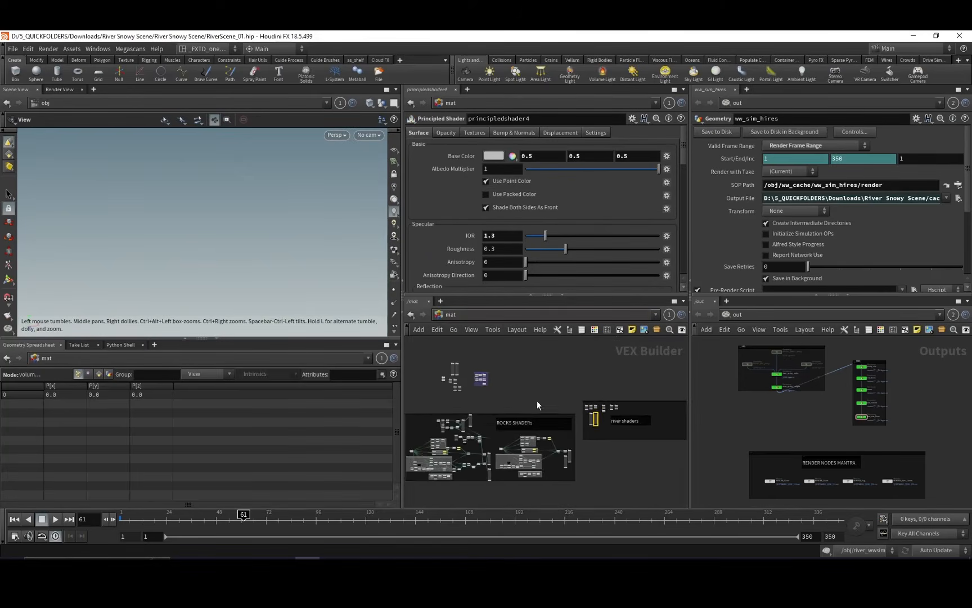
pyautogui.moveTo(541, 390); pyautogui.dragTo(611, 472, button='middle')
pyautogui.scroll(4, 539, 387)
pyautogui.scroll(6, 524, 445)
pyautogui.moveTo(558, 391); pyautogui.dragTo(489, 448, button='middle')
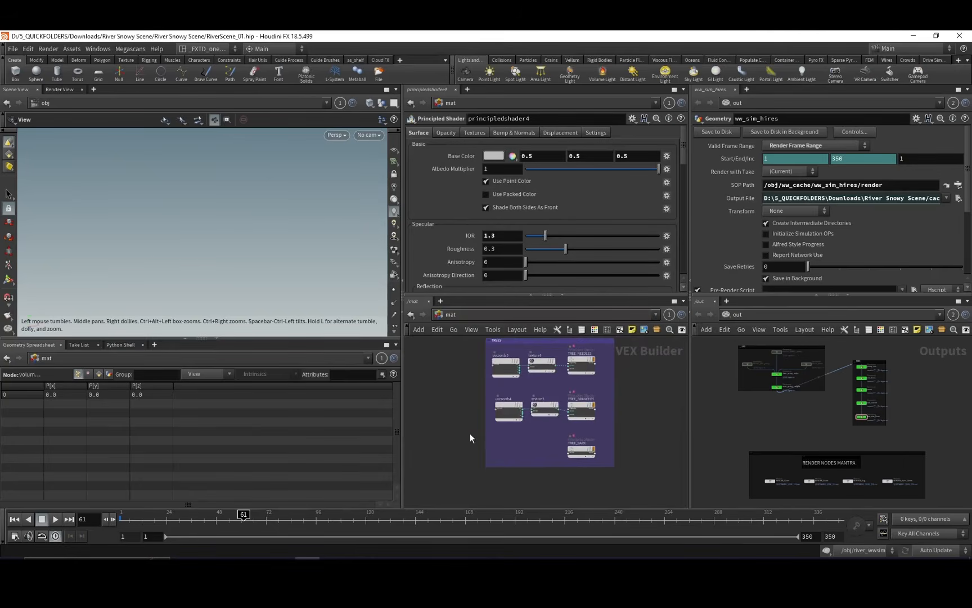
pyautogui.moveTo(408, 425); pyautogui.dragTo(588, 471, button='middle')
pyautogui.moveTo(562, 400); pyautogui.dragTo(580, 457, button='middle')
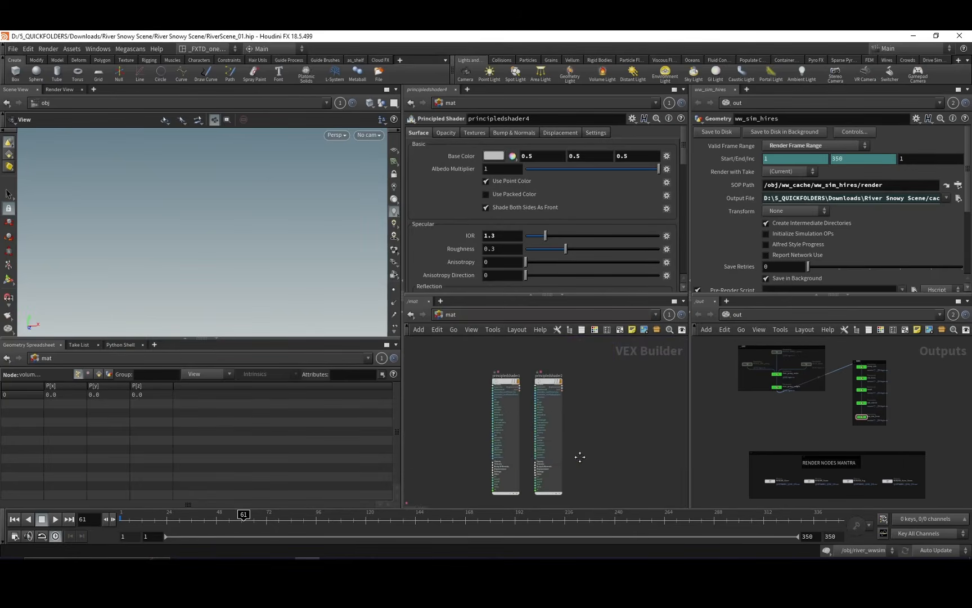
# Go back to the RENDER_fog object and jump to its billowysmoke_with_Passes material to examine the smoke density settings.
pyautogui.click(448, 315)
pyautogui.click(471, 360)
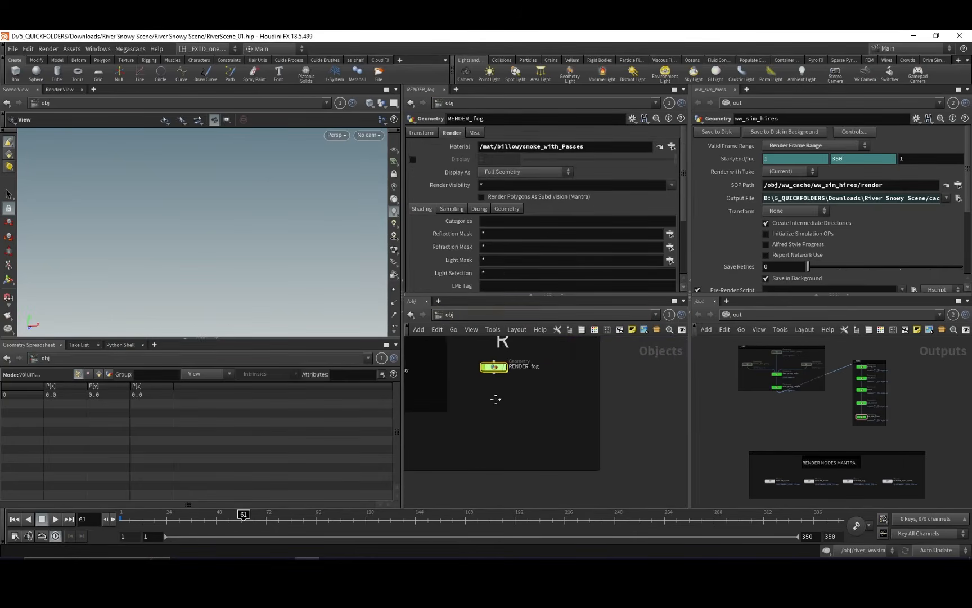
pyautogui.click(660, 146)
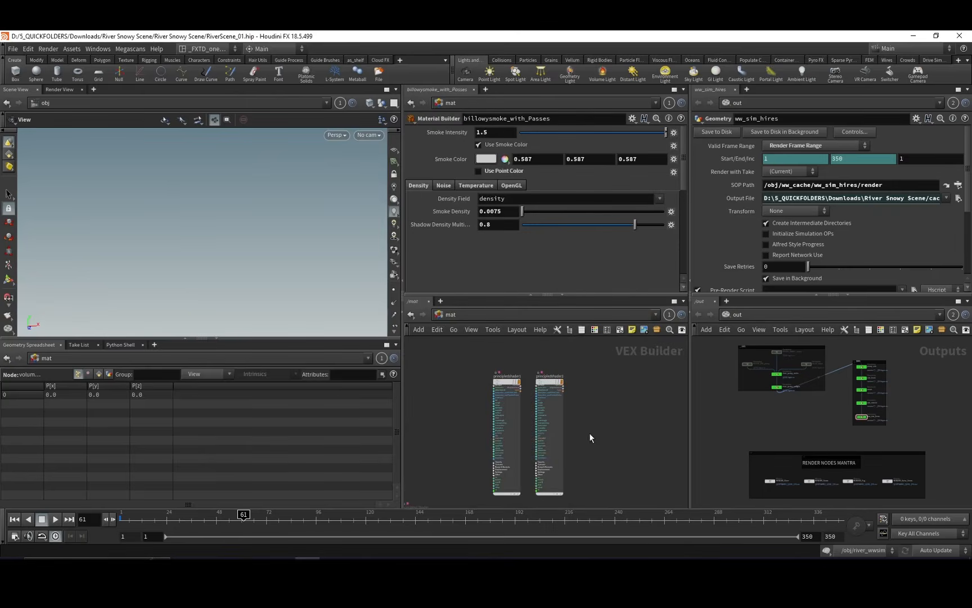
pyautogui.moveTo(590, 438); pyautogui.dragTo(610, 314, button='middle')
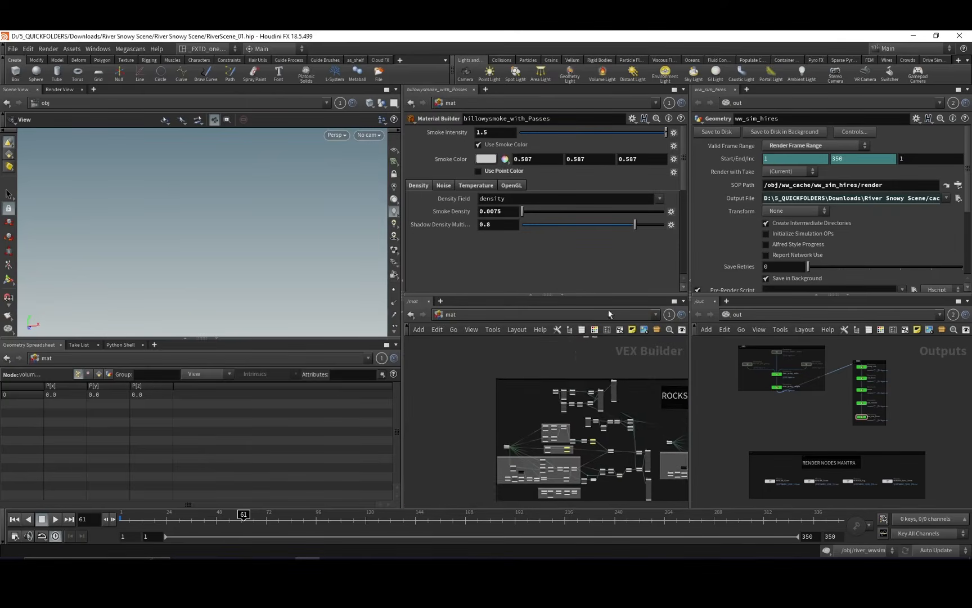
pyautogui.moveTo(668, 472); pyautogui.dragTo(485, 425, button='middle')
pyautogui.moveTo(620, 378); pyautogui.dragTo(489, 440, button='middle')
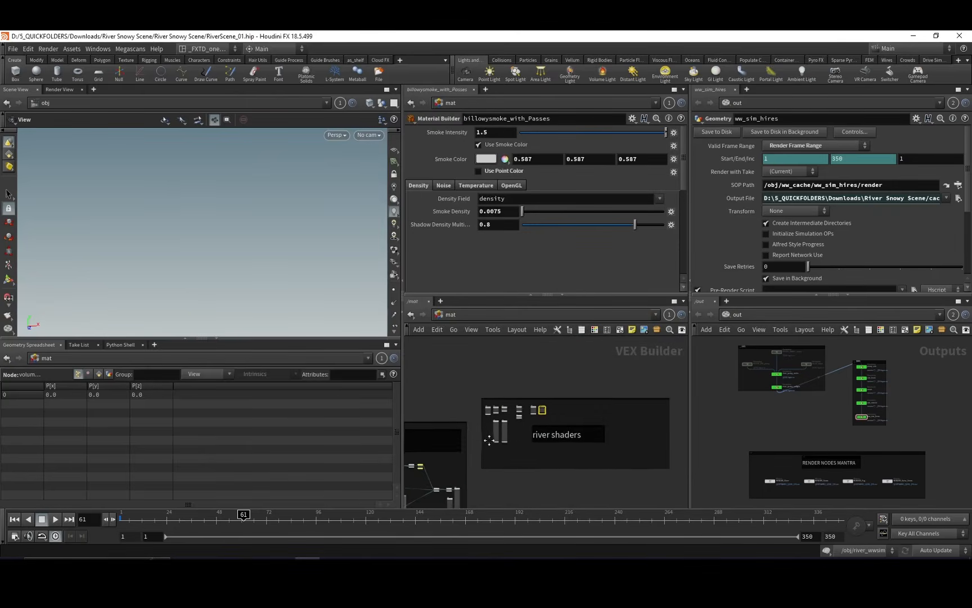
pyautogui.scroll(10, 575, 380)
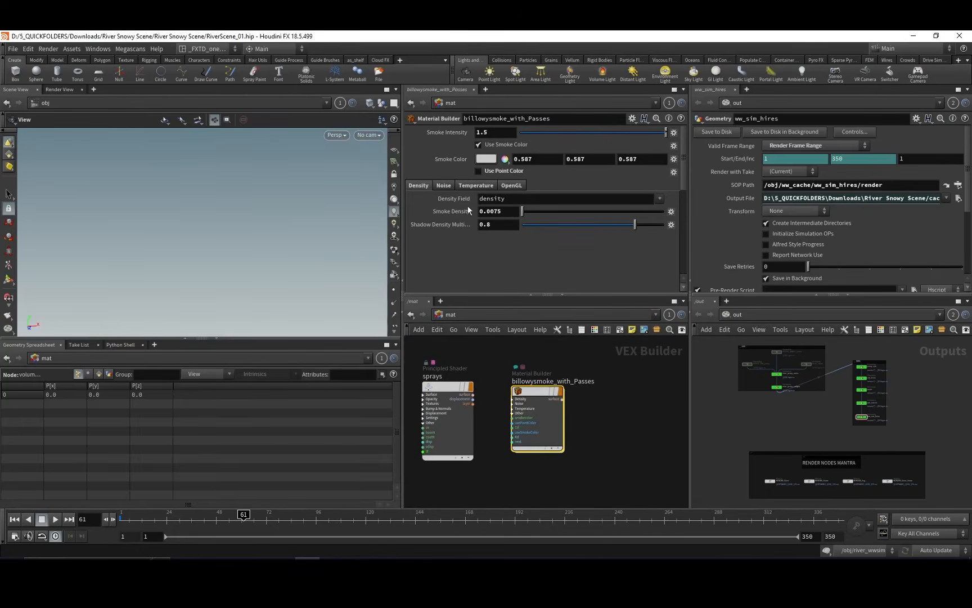
# Open billowysmoke_with_Passes, examine volumemodel1's scattering phase setting, and return to the mat network.
pyautogui.doubleClick(534, 412)
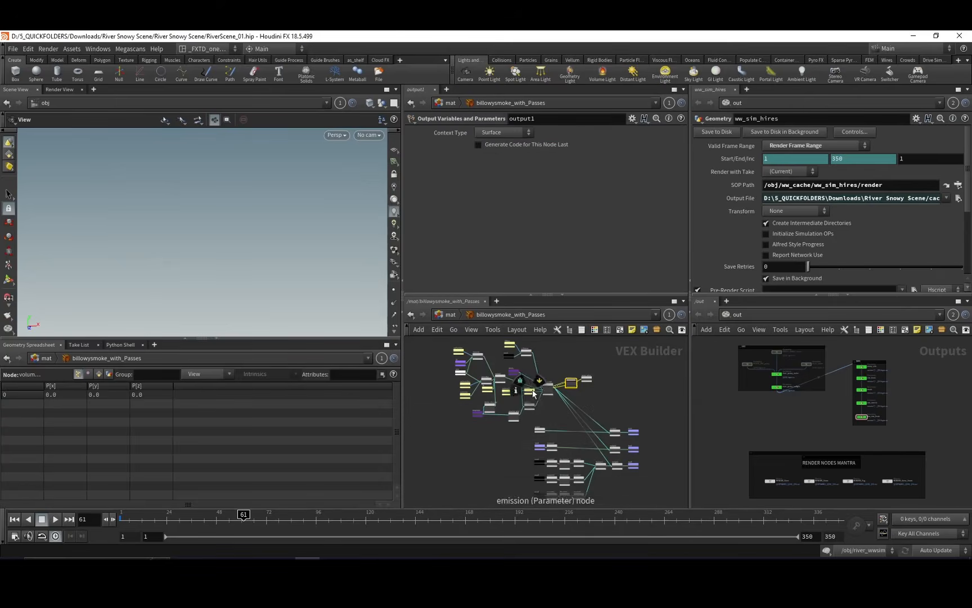
pyautogui.moveTo(572, 384); pyautogui.dragTo(565, 403, button='middle')
pyautogui.scroll(5, 565, 403)
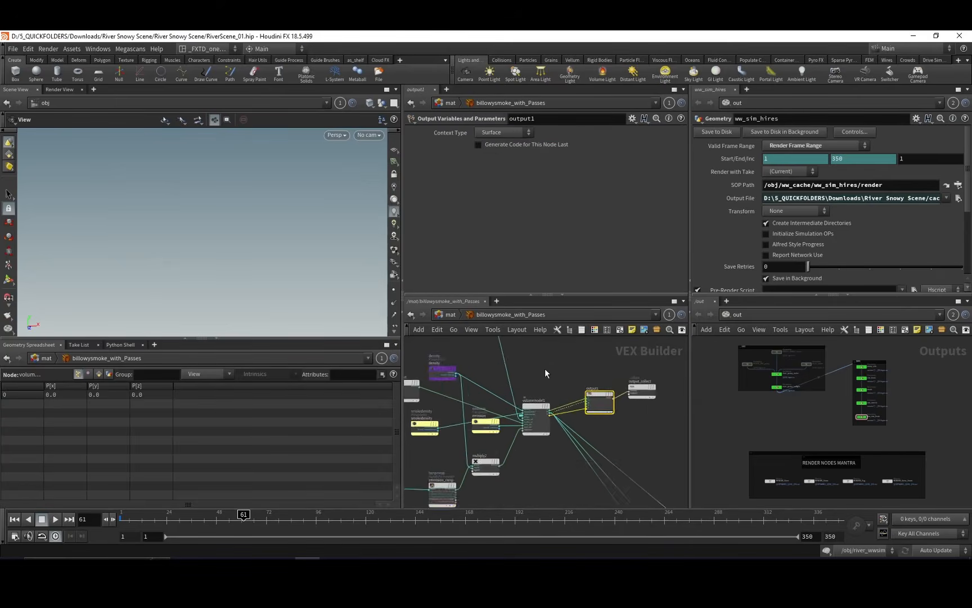
pyautogui.click(531, 439)
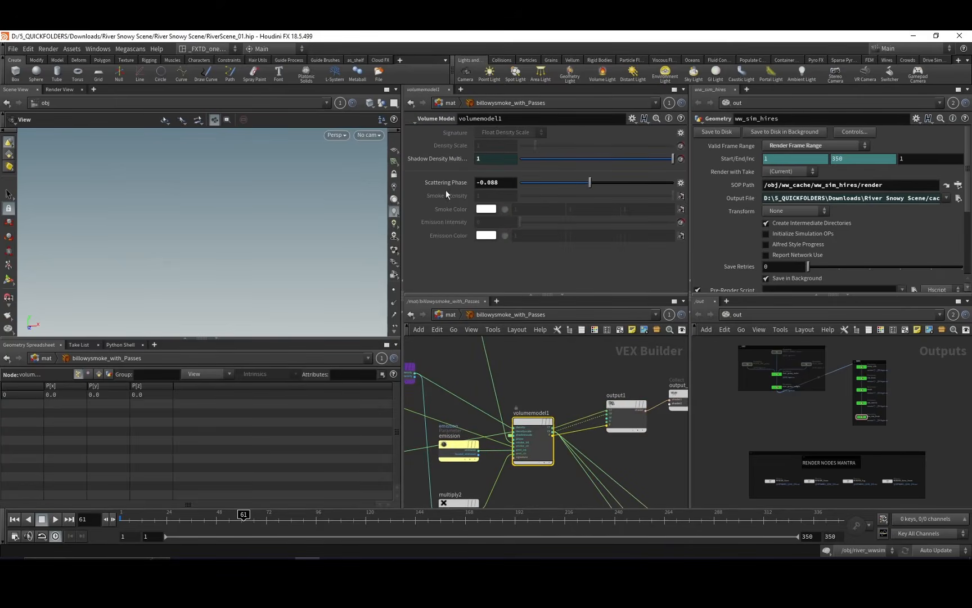
pyautogui.moveTo(538, 372); pyautogui.dragTo(560, 374, button='middle')
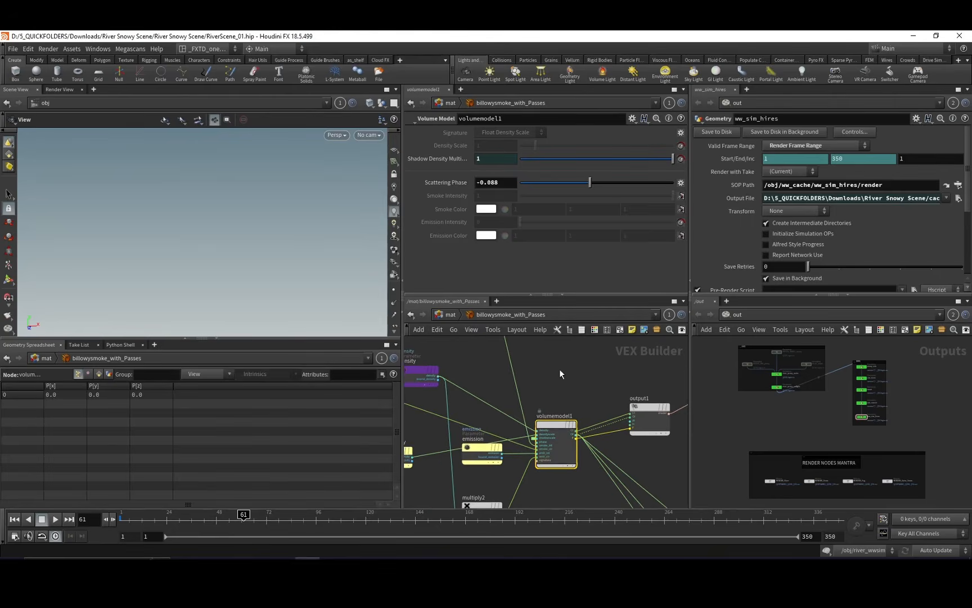
pyautogui.click(457, 314)
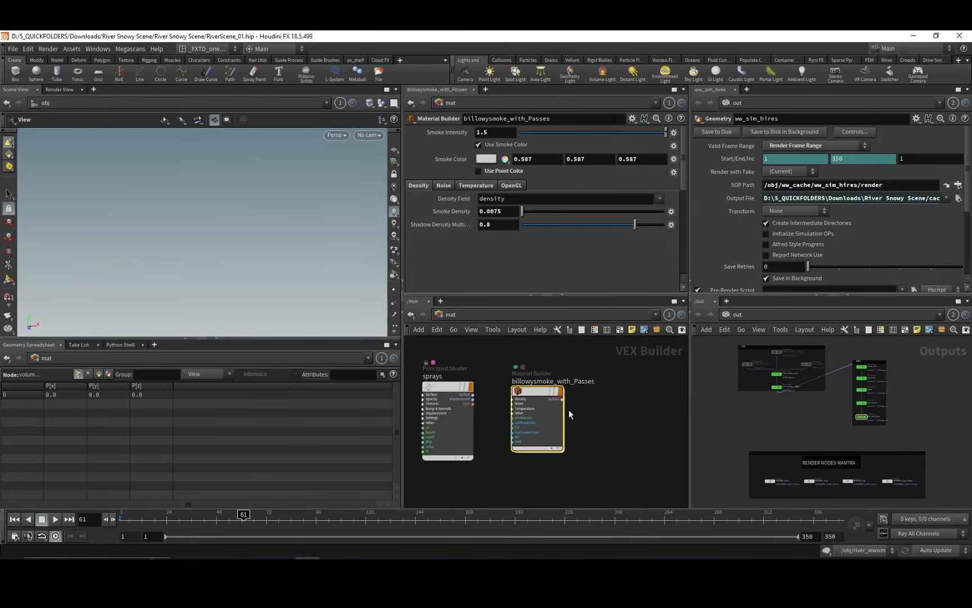
# Examine the smoke density and shadow density multiplier of the billowysmoke_with_Passes material in the mat network.
pyautogui.moveTo(608, 403); pyautogui.dragTo(616, 399, button='middle')
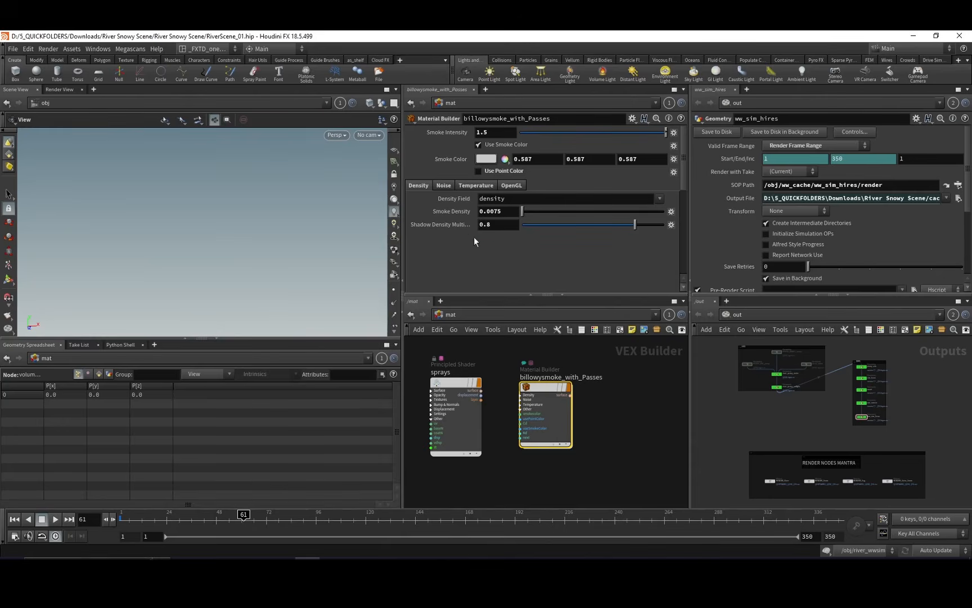
pyautogui.moveTo(630, 417); pyautogui.dragTo(592, 394, button='middle')
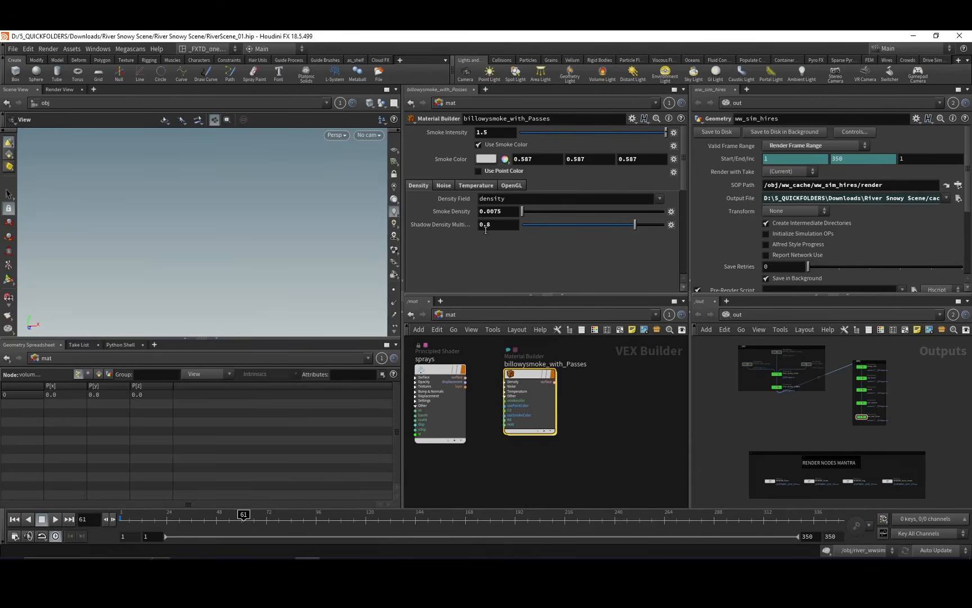
pyautogui.moveTo(616, 444); pyautogui.dragTo(598, 439, button='middle')
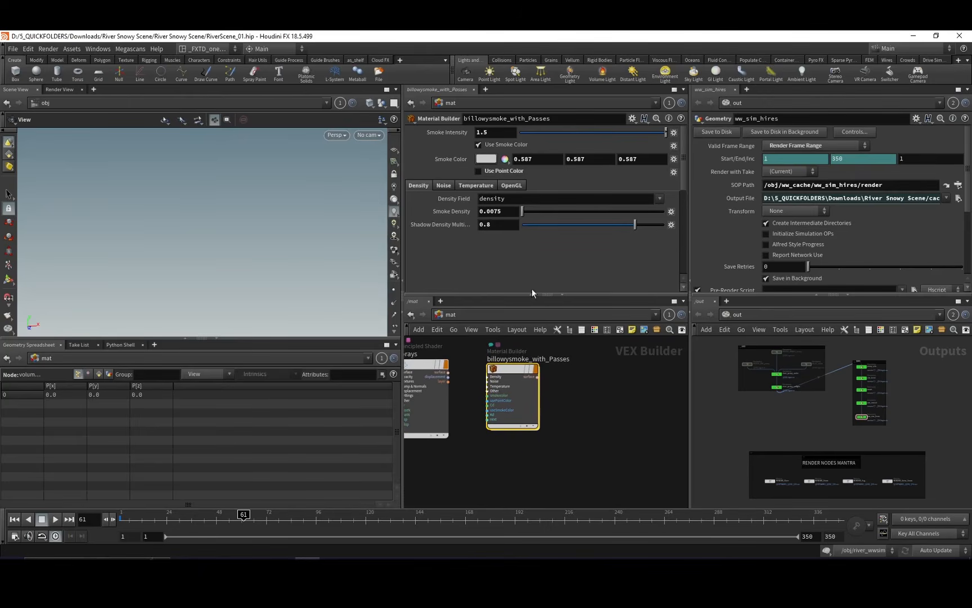
pyautogui.scroll(-6, 602, 386)
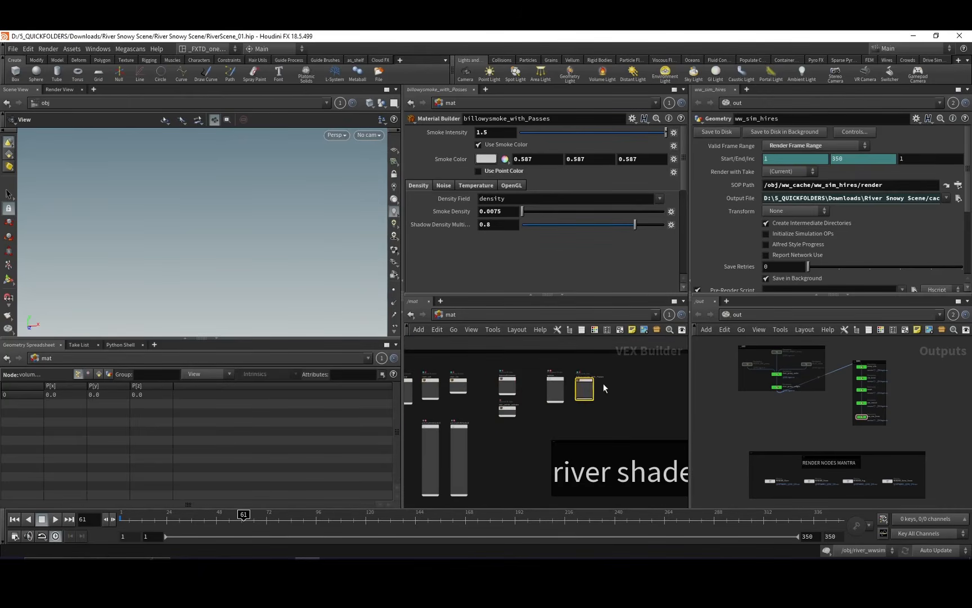
pyautogui.moveTo(609, 430); pyautogui.dragTo(631, 382, button='middle')
# Return to the object network and select the snowy_forest environment light to examine its intensity and exposure.
pyautogui.hotkey('alt', 'Left')
pyautogui.scroll(3, 586, 384)
pyautogui.moveTo(570, 409); pyautogui.dragTo(571, 370, button='right')
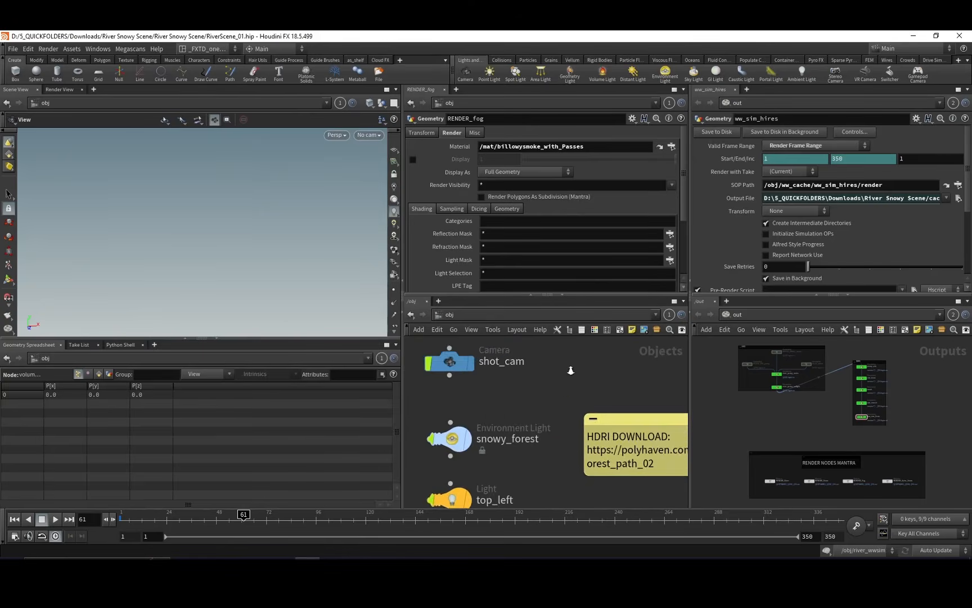
pyautogui.moveTo(551, 412); pyautogui.dragTo(585, 387, button='middle')
pyautogui.moveTo(446, 383); pyautogui.dragTo(500, 426)
pyautogui.moveTo(579, 440); pyautogui.dragTo(595, 417, button='middle')
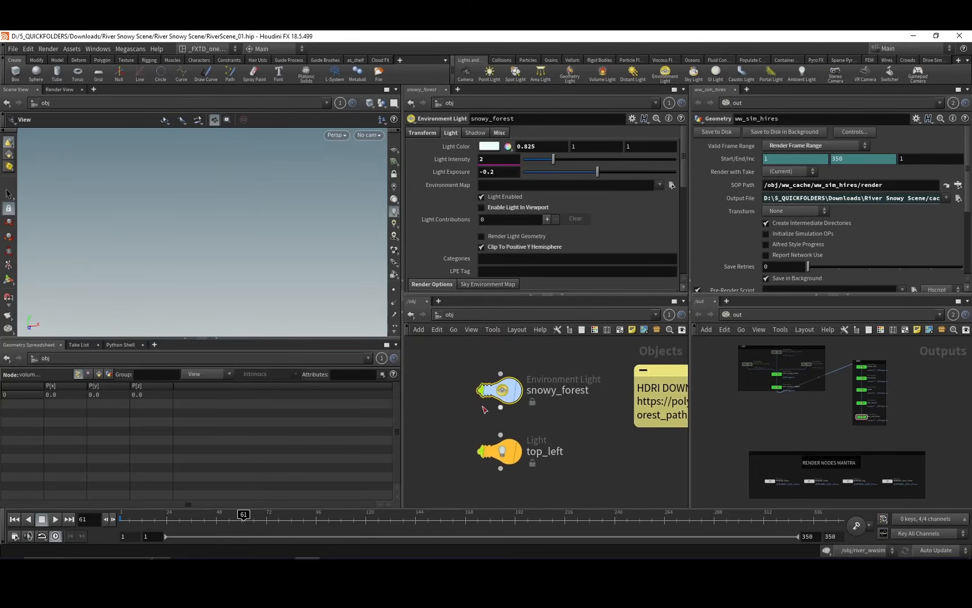
# Select the top_left light and examine its type, colour, exposure, area size and attenuation settings.
pyautogui.moveTo(456, 418); pyautogui.dragTo(540, 363)
pyautogui.moveTo(453, 431); pyautogui.dragTo(579, 449)
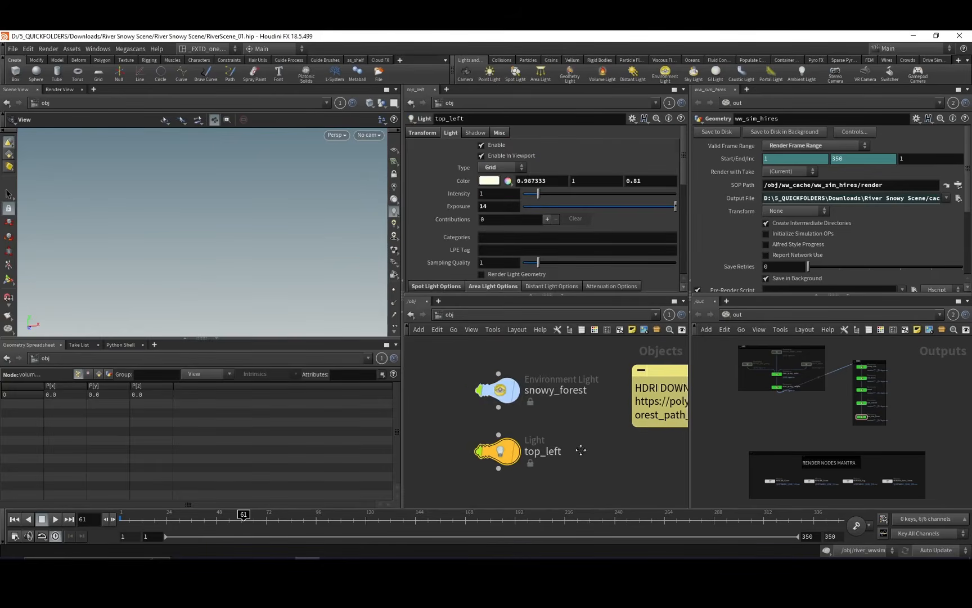
pyautogui.moveTo(580, 421)
pyautogui.mouseDown(button='middle')
pyautogui.moveTo(561, 412)
pyautogui.moveTo(570, 417)
pyautogui.mouseUp(button='middle')
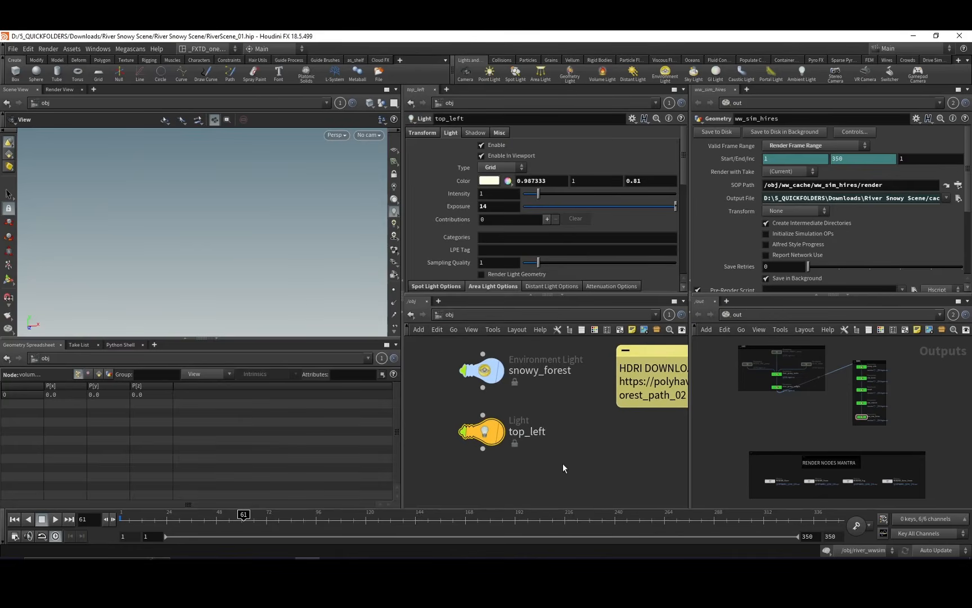
pyautogui.moveTo(548, 465); pyautogui.dragTo(563, 452, button='middle')
pyautogui.moveTo(549, 461); pyautogui.dragTo(532, 443)
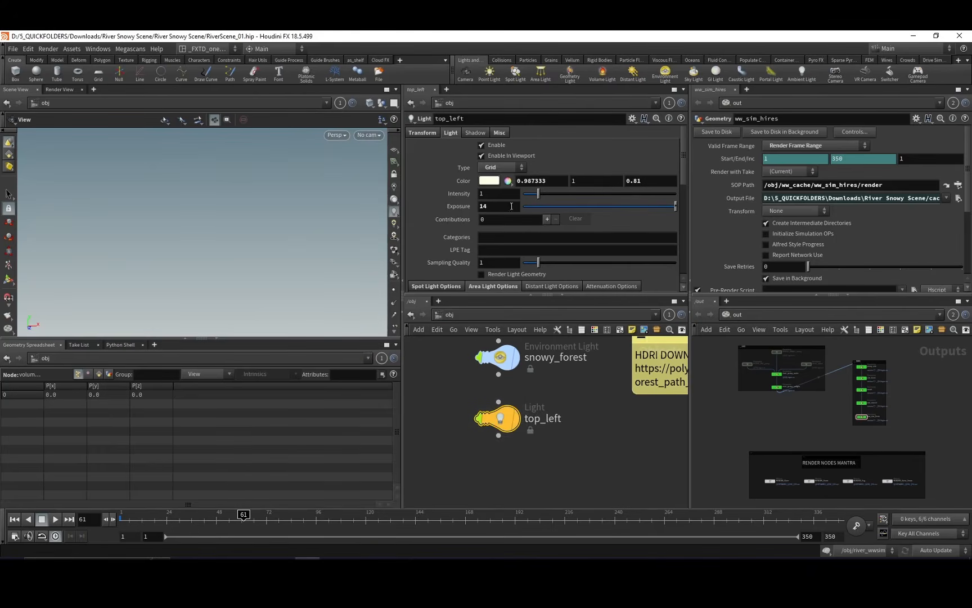
pyautogui.scroll(-3, 606, 218)
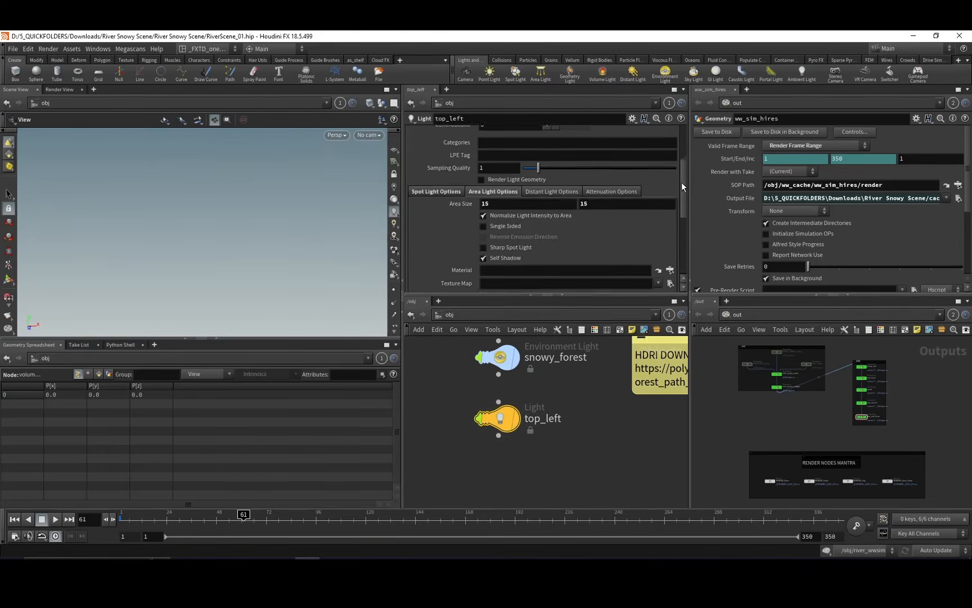
pyautogui.click(613, 222)
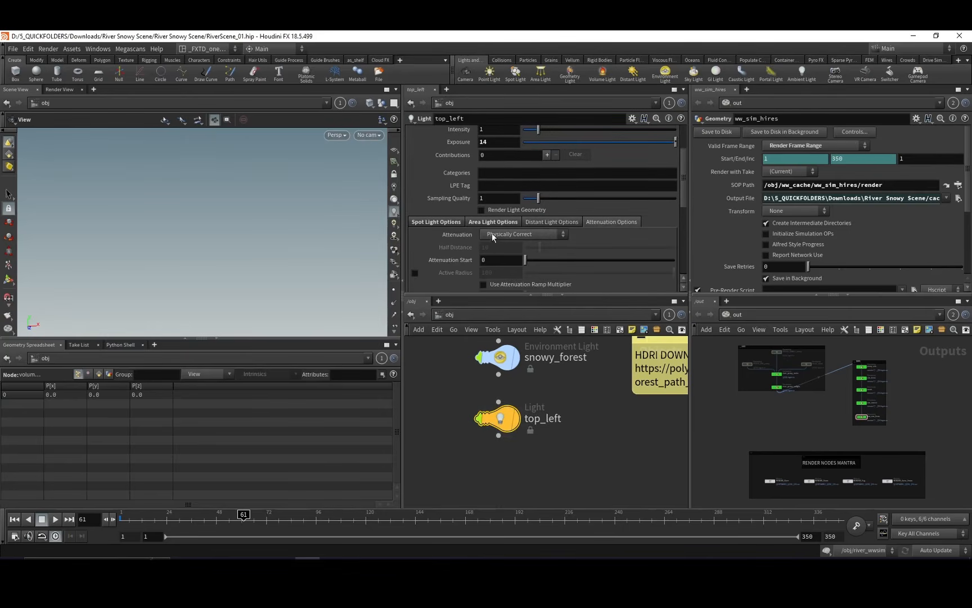
pyautogui.scroll(3, 681, 224)
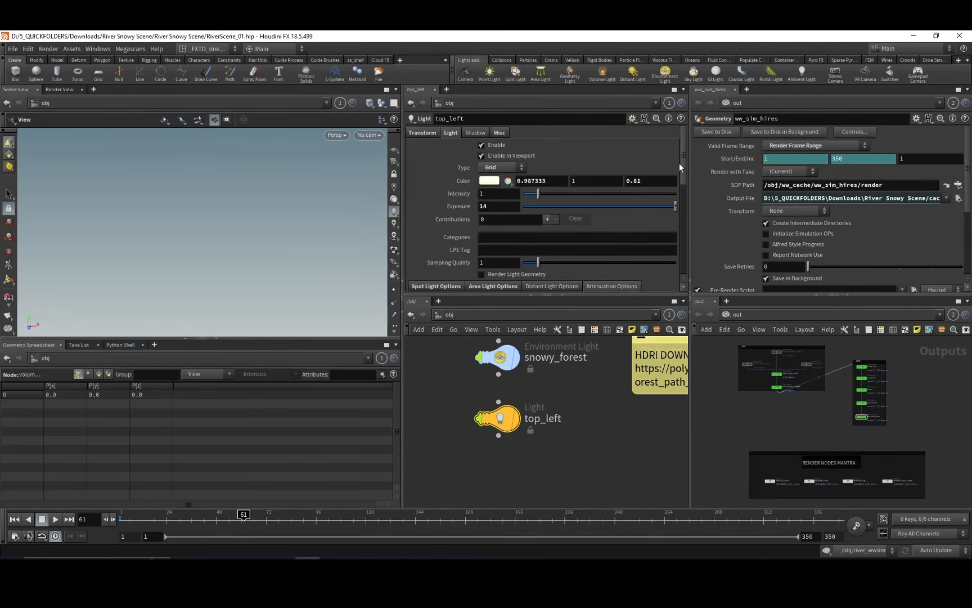
pyautogui.scroll(-2, 679, 169)
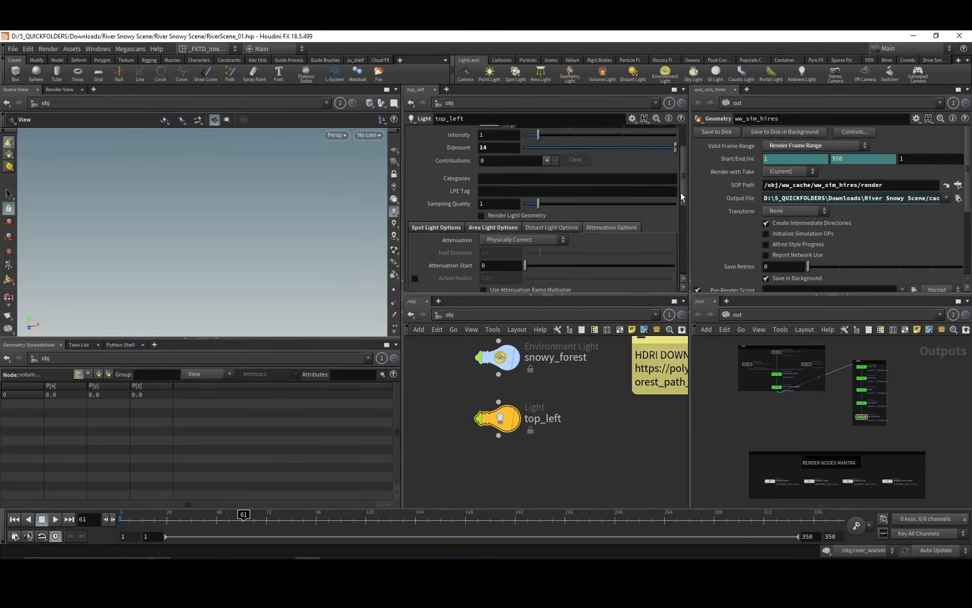
# Try No Attenuation on the top_left light and restore its attenuation to Physically Correct.
pyautogui.click(523, 236)
pyautogui.click(521, 245)
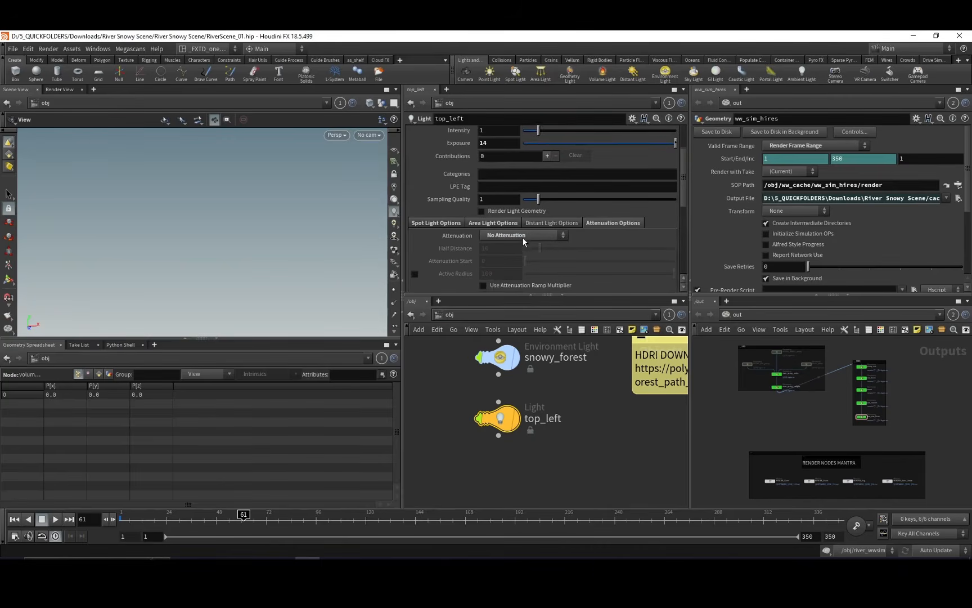
pyautogui.click(524, 234)
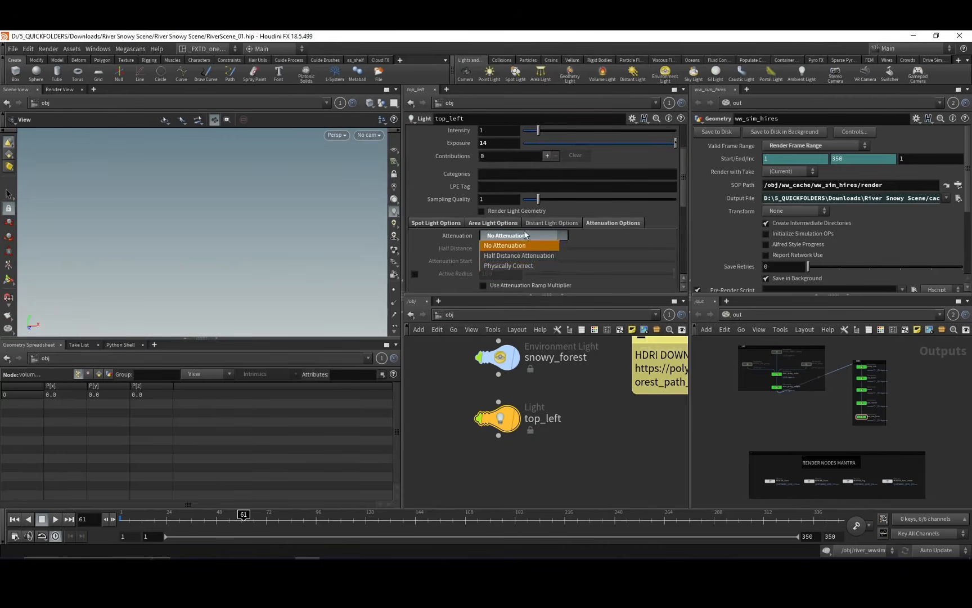
pyautogui.click(512, 266)
# Examine the top_left light's area light options, including its area size, edge falloff and edge width.
pyautogui.click(493, 223)
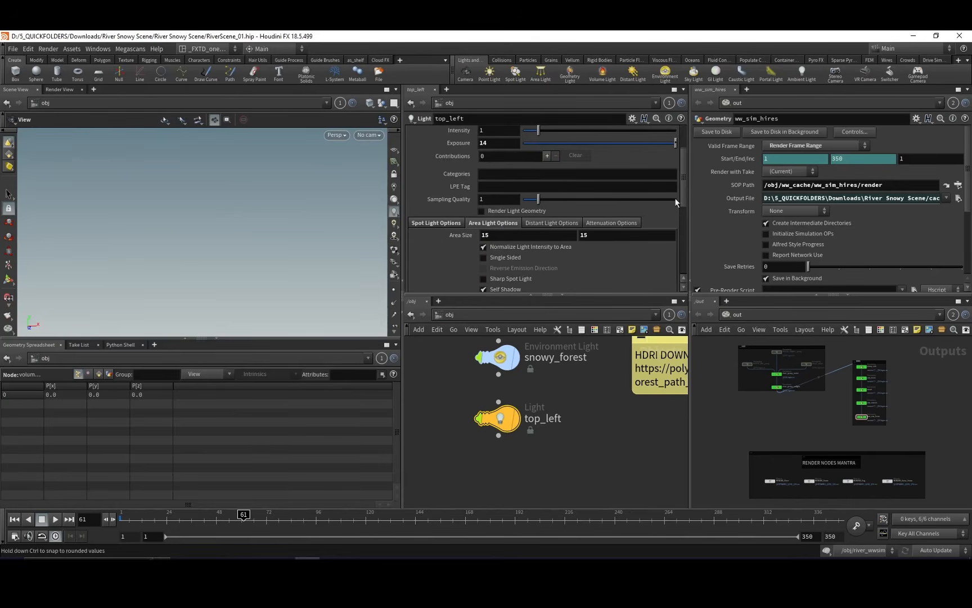
pyautogui.scroll(-3, 680, 205)
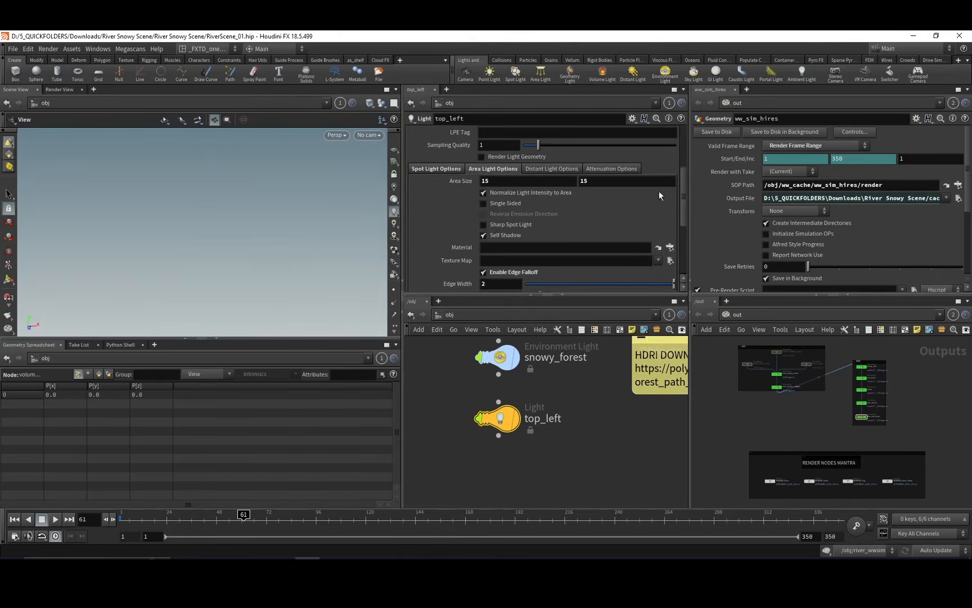
pyautogui.scroll(-5, 632, 227)
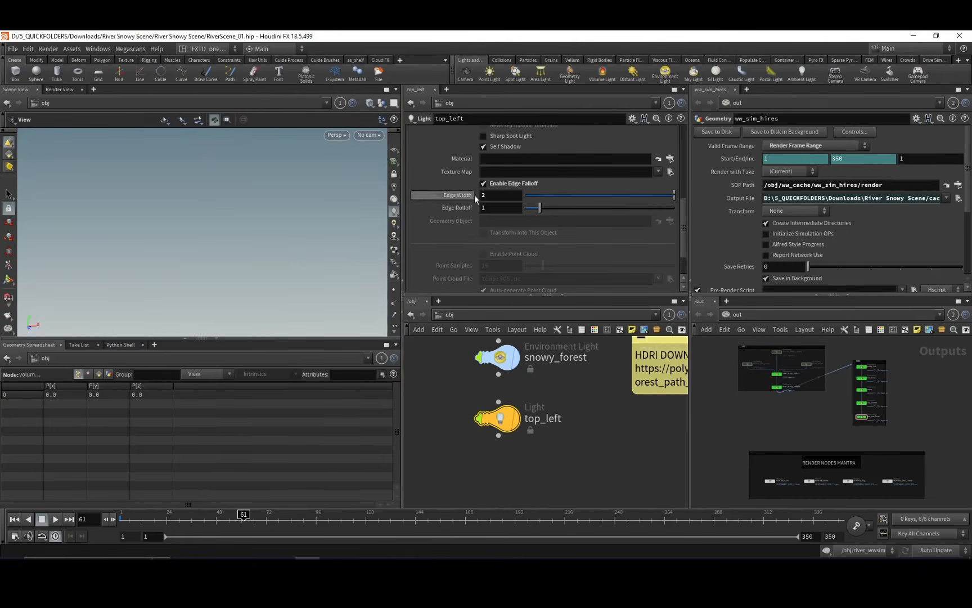
pyautogui.moveTo(589, 427); pyautogui.dragTo(557, 450, button='middle')
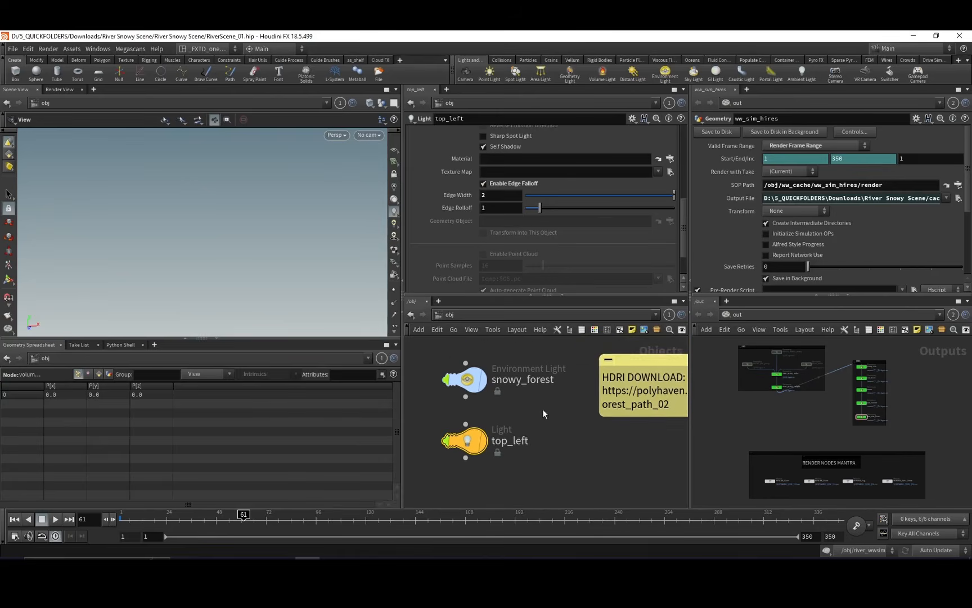
pyautogui.moveTo(565, 403); pyautogui.dragTo(544, 415, button='middle')
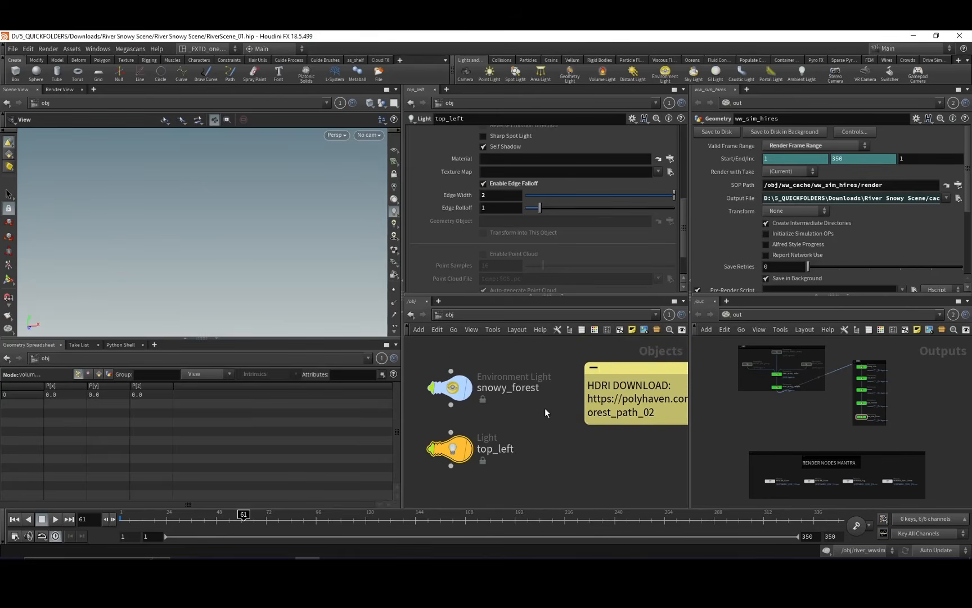
# Switch from the object network to the mat network and select the stones_big_mat shader in the ROCKS SHADERS group.
pyautogui.scroll(-6, 559, 398)
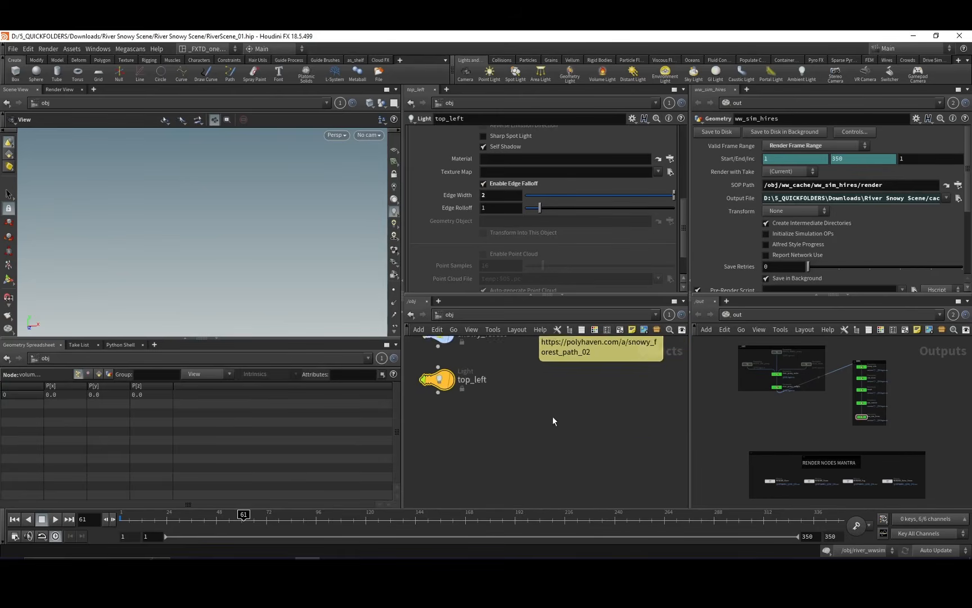
pyautogui.moveTo(560, 455); pyautogui.dragTo(569, 434, button='middle')
pyautogui.click(447, 315)
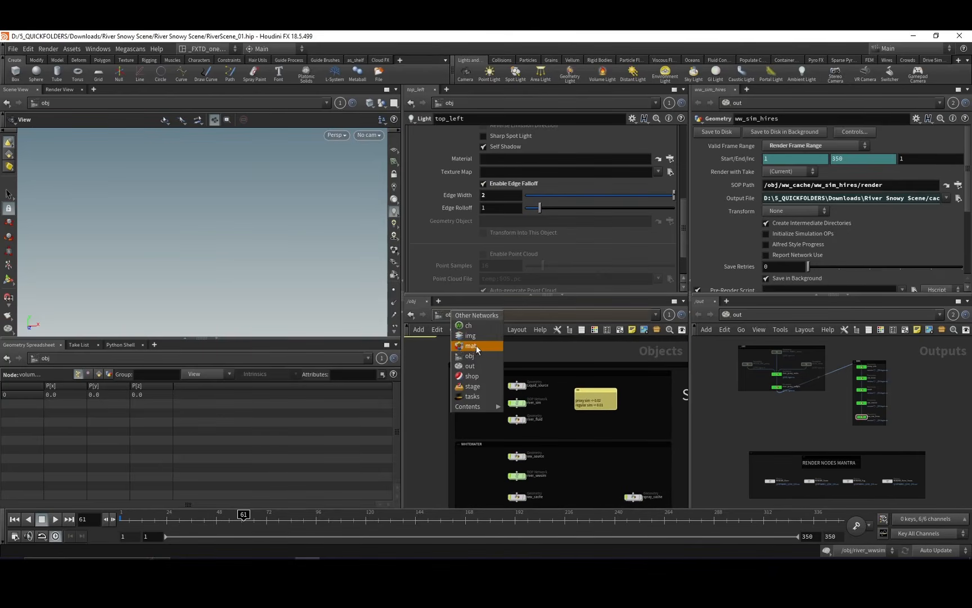
pyautogui.click(472, 345)
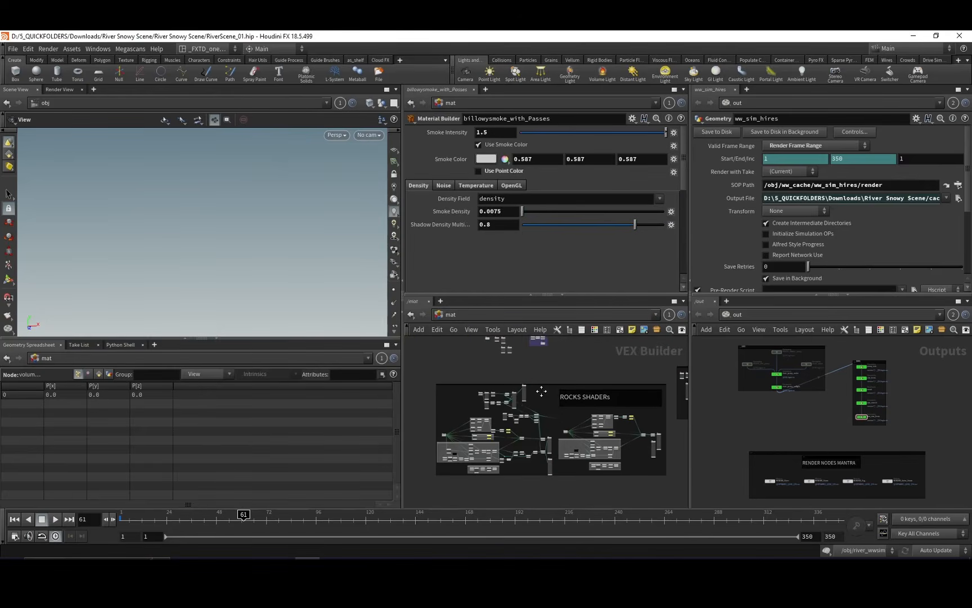
pyautogui.scroll(5, 542, 391)
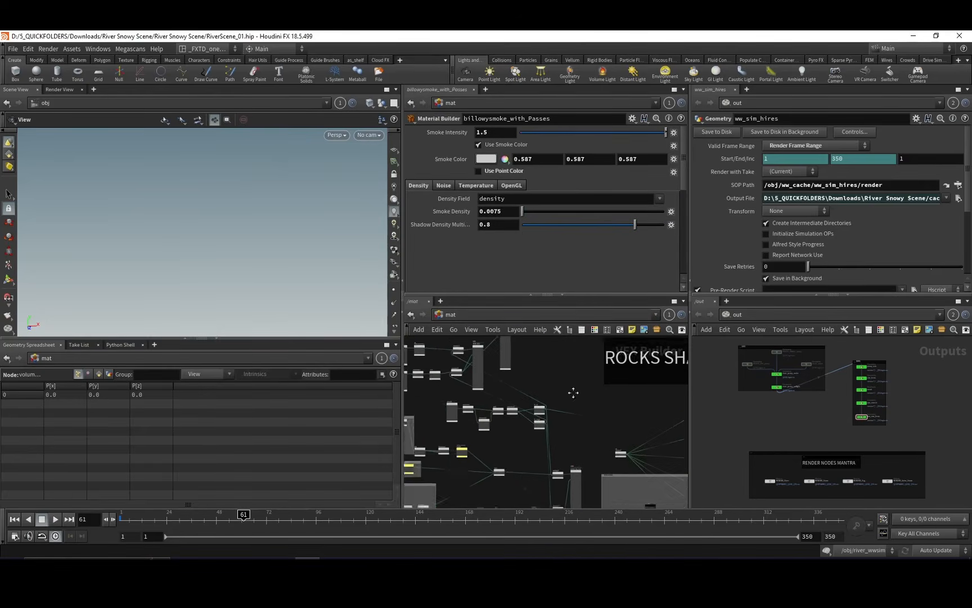
pyautogui.moveTo(574, 393); pyautogui.dragTo(583, 355, button='middle')
pyautogui.scroll(3, 604, 431)
pyautogui.scroll(-3, 583, 356)
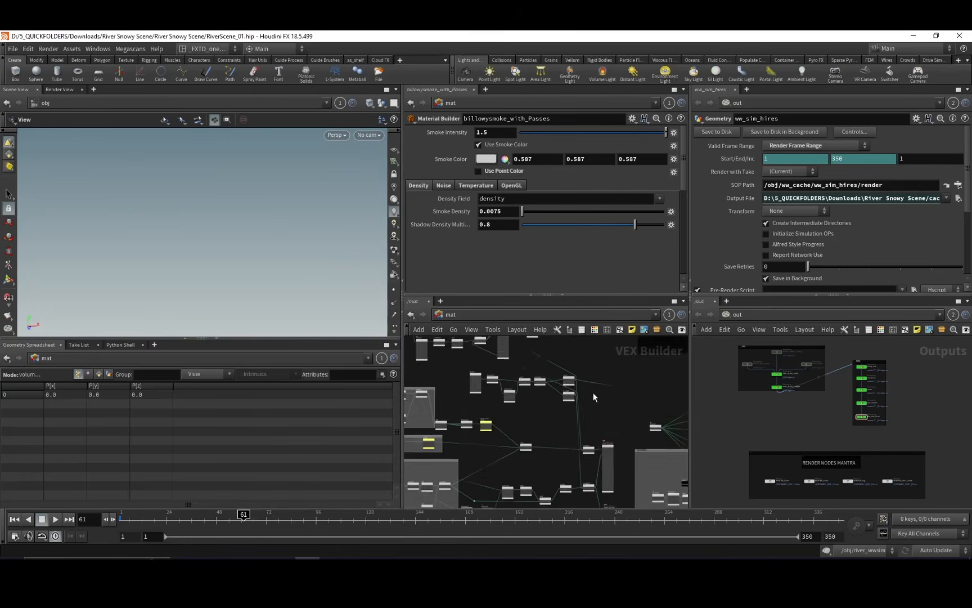
pyautogui.moveTo(609, 440); pyautogui.dragTo(590, 362, button='middle')
pyautogui.scroll(3, 592, 380)
pyautogui.scroll(3, 589, 363)
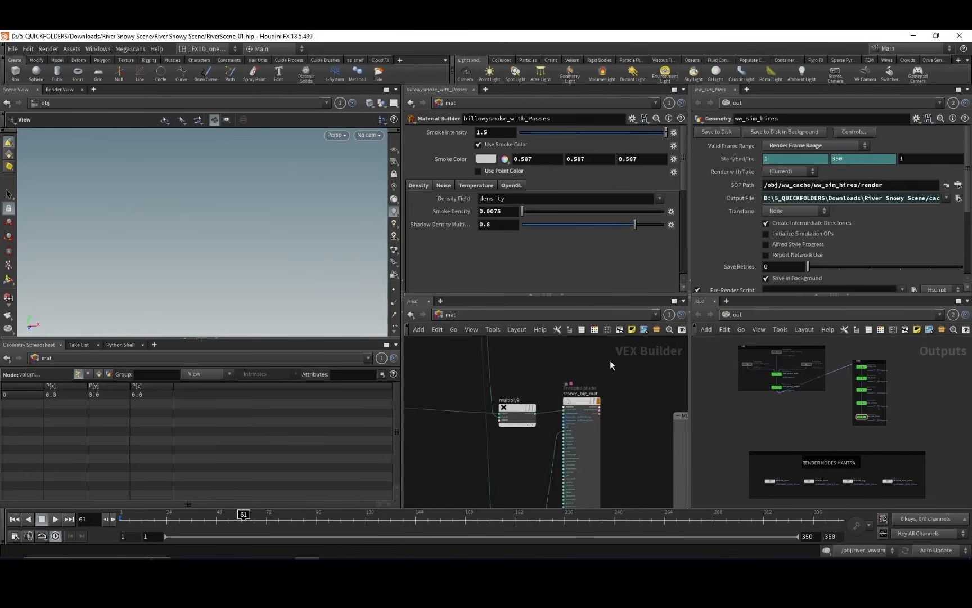
pyautogui.click(592, 400)
# Trace the stones_big_mat node graph back to its noise nodes and maximize the network editor.
pyautogui.scroll(-1, 595, 373)
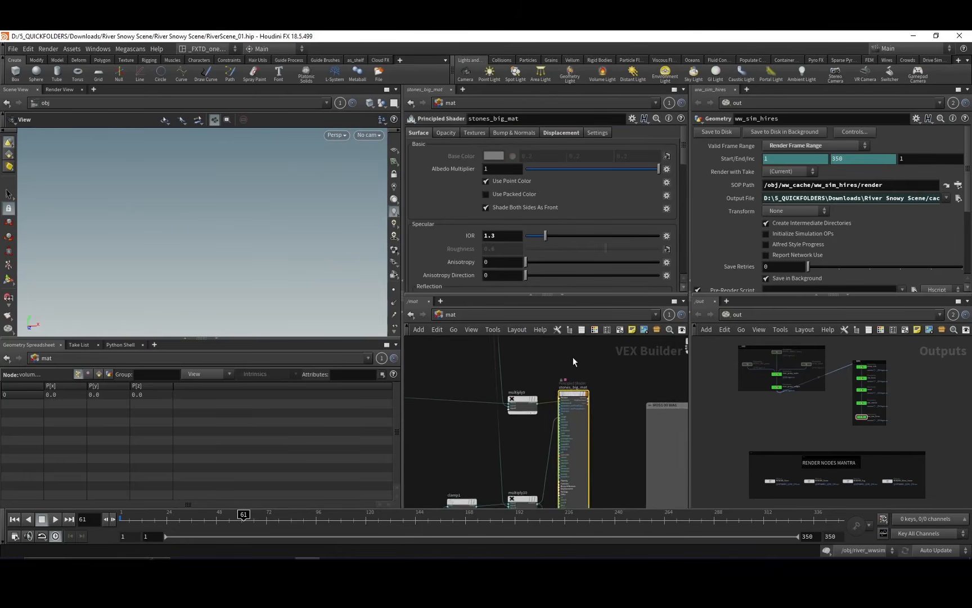
pyautogui.moveTo(573, 361)
pyautogui.mouseDown(button='middle')
pyautogui.moveTo(625, 387)
pyautogui.moveTo(543, 385)
pyautogui.moveTo(590, 363)
pyautogui.mouseUp(button='middle')
pyautogui.scroll(-3, 590, 362)
pyautogui.moveTo(509, 370); pyautogui.dragTo(684, 298, button='middle')
pyautogui.moveTo(563, 369); pyautogui.dragTo(621, 373, button='middle')
pyautogui.moveTo(524, 393); pyautogui.dragTo(559, 386, button='middle')
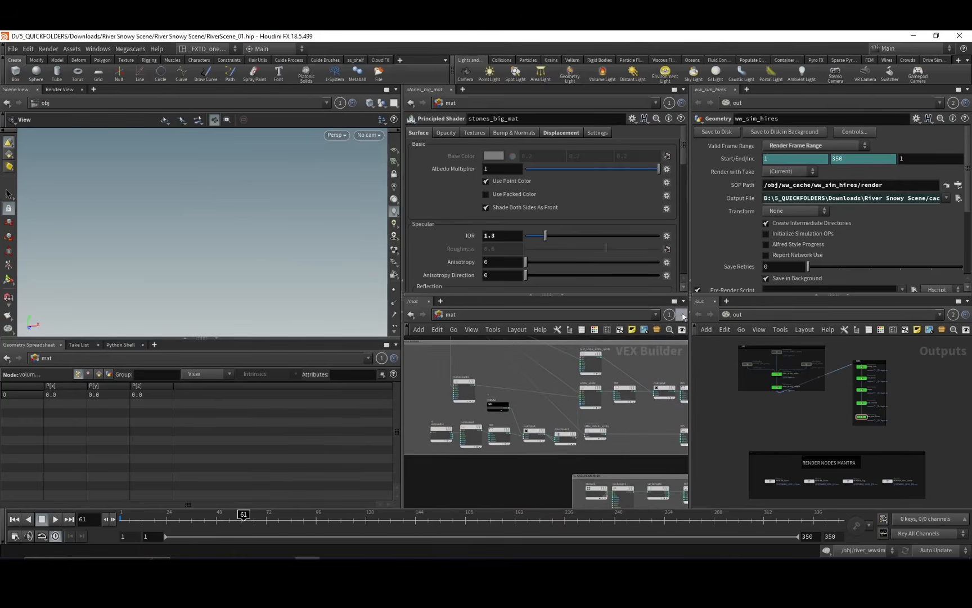
pyautogui.click(675, 302)
# Examine the MOSS 00 BIAS nodes of the rock shader, from uvcoords1 and the turbulent noises to the white spots nodes.
pyautogui.moveTo(476, 253); pyautogui.dragTo(413, 296, button='middle')
pyautogui.moveTo(412, 299); pyautogui.dragTo(421, 283, button='right')
pyautogui.moveTo(491, 282); pyautogui.dragTo(440, 302, button='middle')
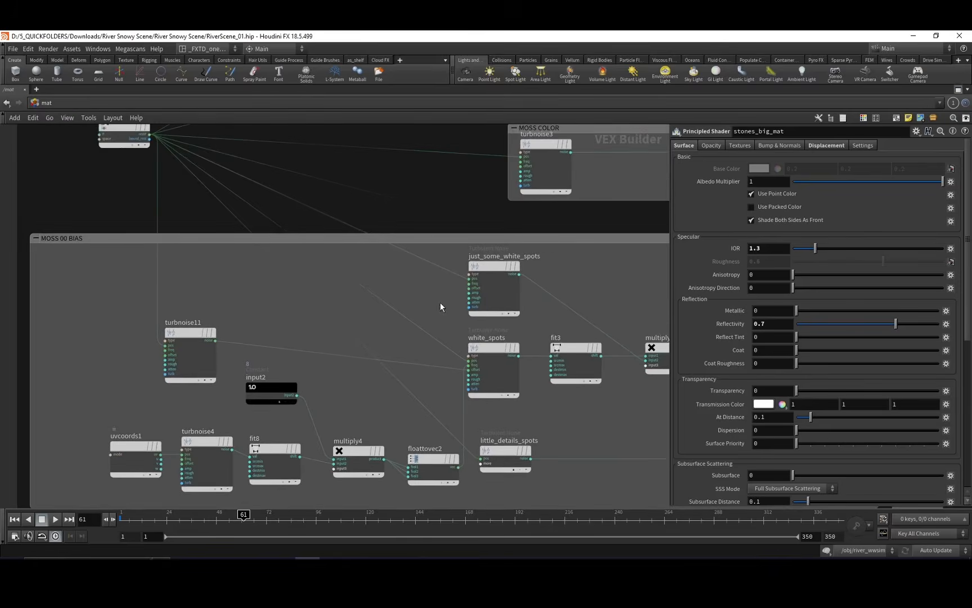
pyautogui.moveTo(590, 316); pyautogui.dragTo(388, 280, button='middle')
pyautogui.moveTo(520, 254); pyautogui.dragTo(513, 260, button='middle')
pyautogui.moveTo(447, 257); pyautogui.dragTo(595, 258, button='middle')
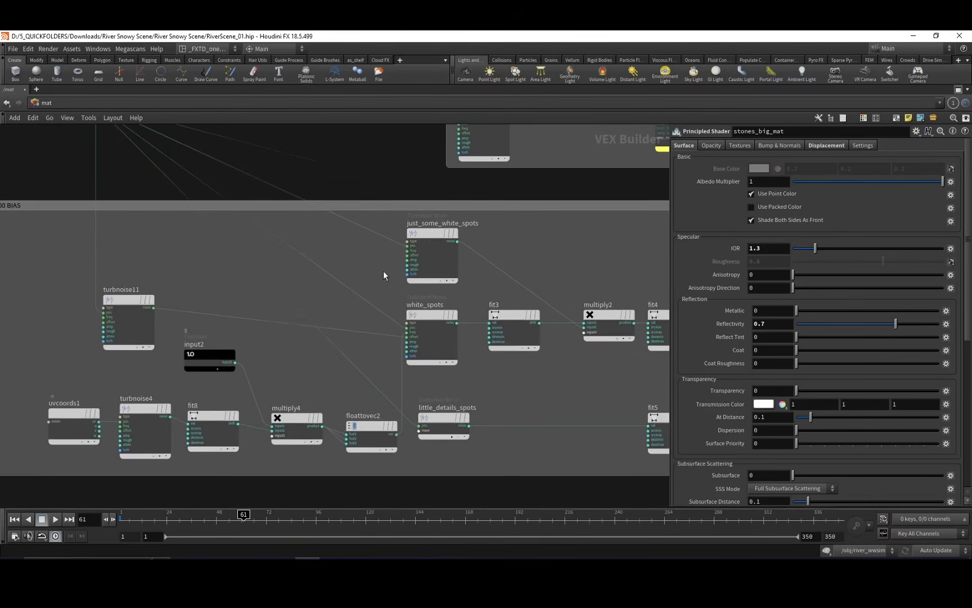
pyautogui.moveTo(386, 291); pyautogui.dragTo(526, 258, button='middle')
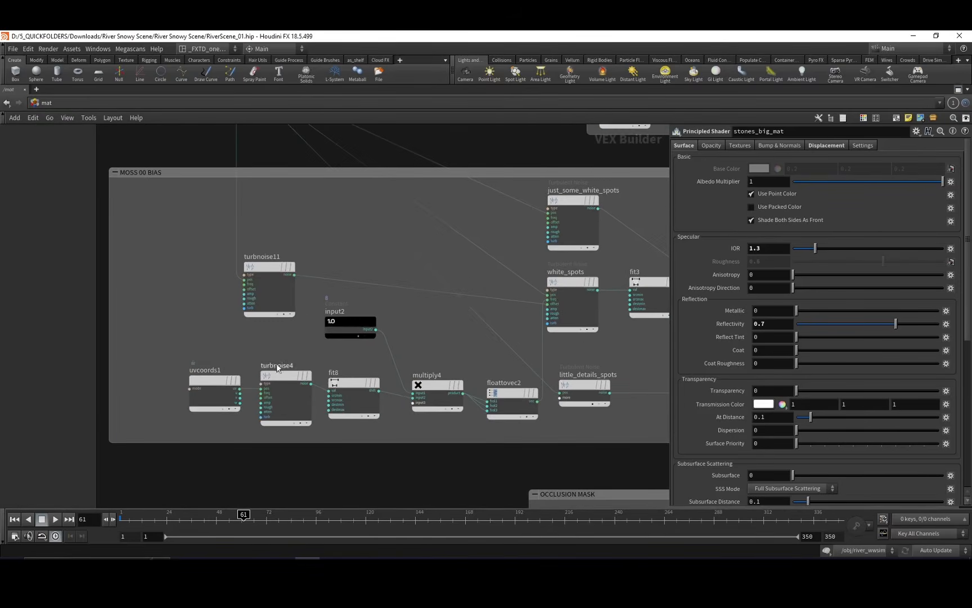
pyautogui.moveTo(369, 357); pyautogui.dragTo(261, 370, button='middle')
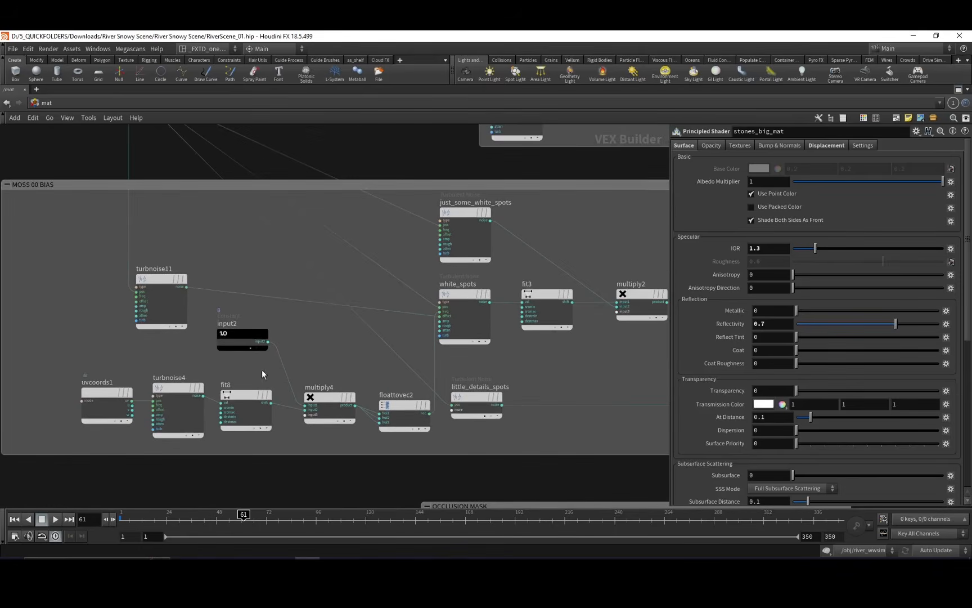
pyautogui.moveTo(365, 275); pyautogui.dragTo(337, 306, button='middle')
# Examine the MOSS COLOR and ROCK COLOR groups with their noise, fit and ramp nodes.
pyautogui.scroll(-5, 293, 332)
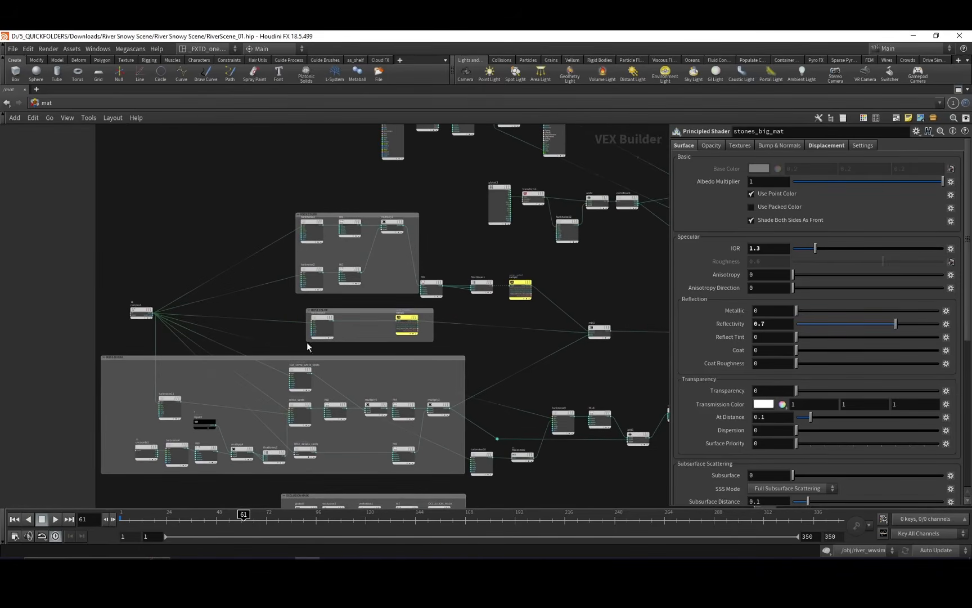
pyautogui.scroll(5, 357, 343)
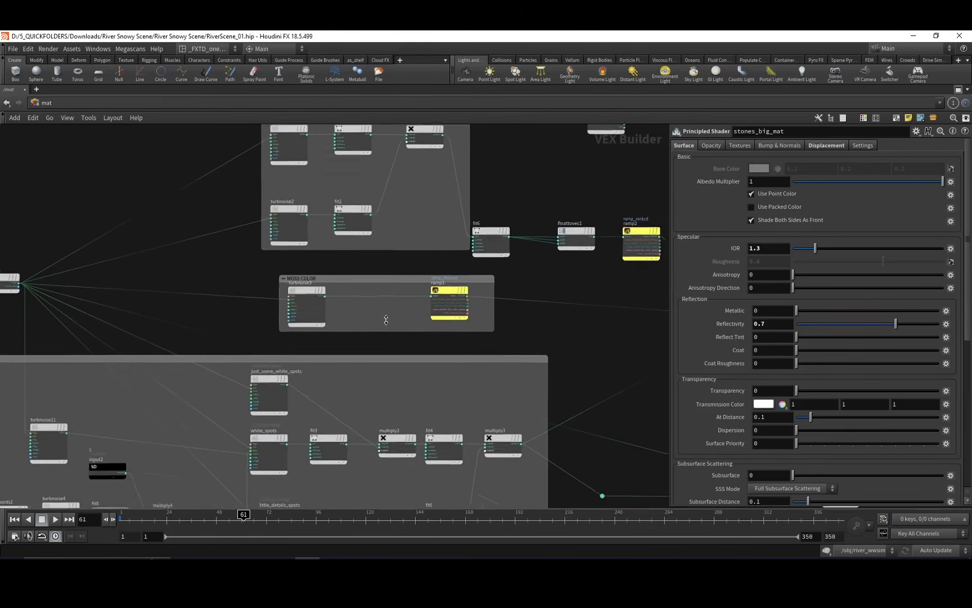
pyautogui.moveTo(373, 314)
pyautogui.mouseDown(button='middle')
pyautogui.moveTo(389, 358)
pyautogui.moveTo(408, 363)
pyautogui.mouseUp(button='middle')
pyautogui.moveTo(386, 329); pyautogui.dragTo(385, 355, button='middle')
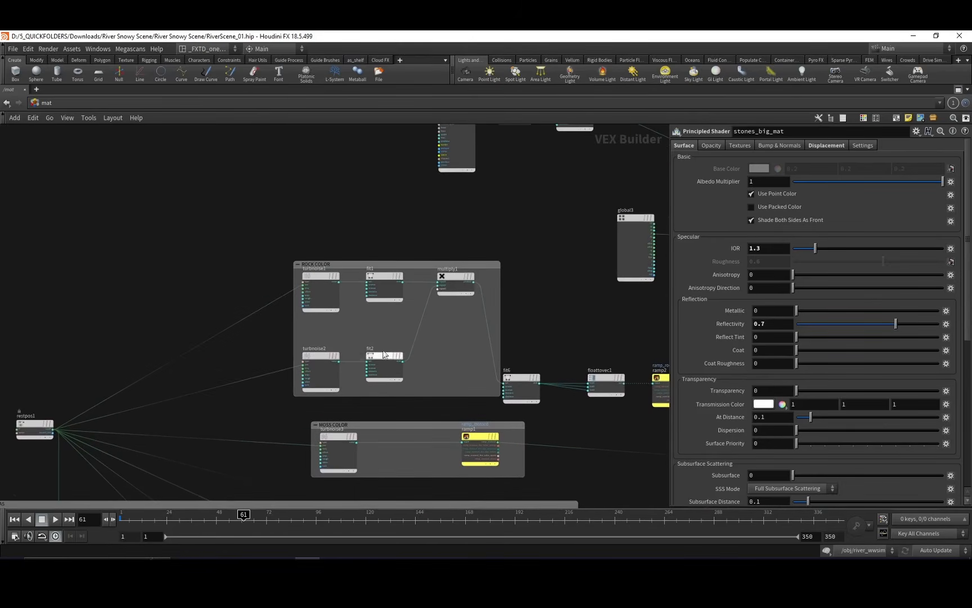
# Trace the inputs of the ROCK COLOR and MOSS COLOR groups back to restpos1 and inspect its rest position settings.
pyautogui.moveTo(350, 296)
pyautogui.mouseDown(button='middle')
pyautogui.moveTo(338, 327)
pyautogui.moveTo(417, 351)
pyautogui.moveTo(395, 381)
pyautogui.moveTo(327, 384)
pyautogui.mouseUp(button='middle')
pyautogui.scroll(-4, 396, 380)
pyautogui.moveTo(455, 367)
pyautogui.mouseDown(button='middle')
pyautogui.moveTo(450, 358)
pyautogui.moveTo(469, 334)
pyautogui.mouseUp(button='middle')
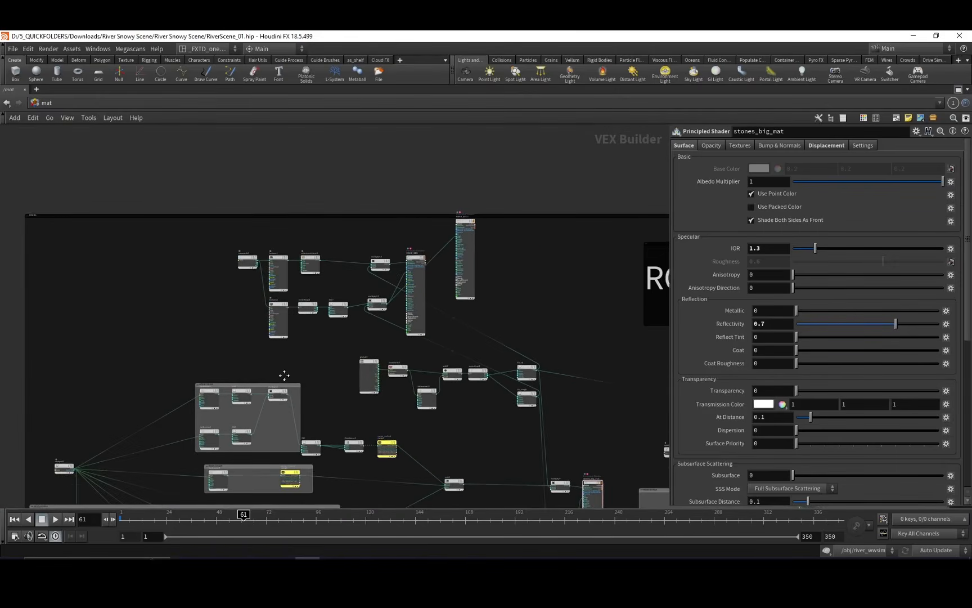
pyautogui.moveTo(284, 376); pyautogui.dragTo(323, 338, button='middle')
pyautogui.scroll(4, 281, 340)
pyautogui.moveTo(267, 369); pyautogui.dragTo(434, 304, button='middle')
pyautogui.moveTo(226, 412); pyautogui.dragTo(371, 273, button='middle')
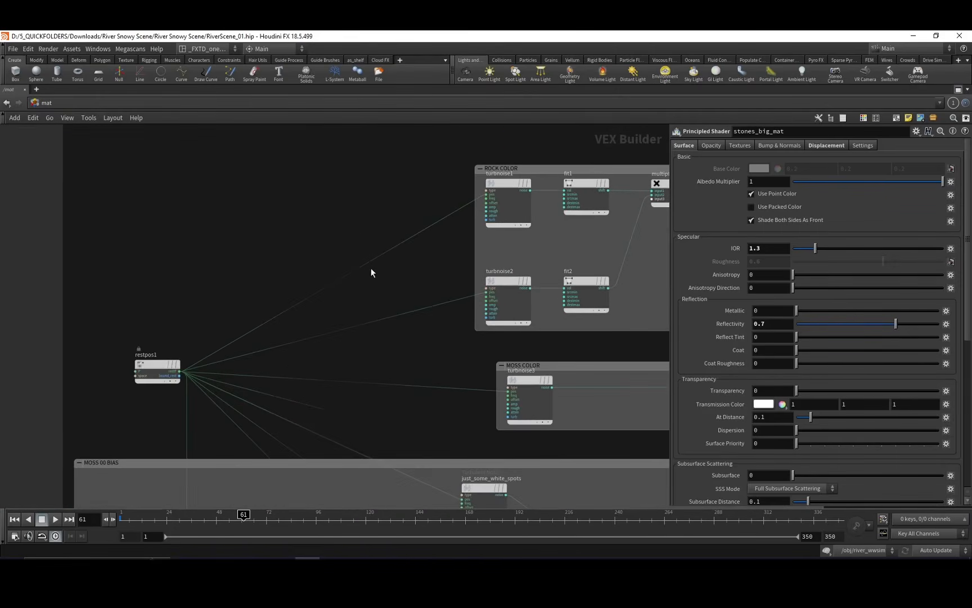
pyautogui.scroll(-2, 338, 270)
pyautogui.click(222, 325)
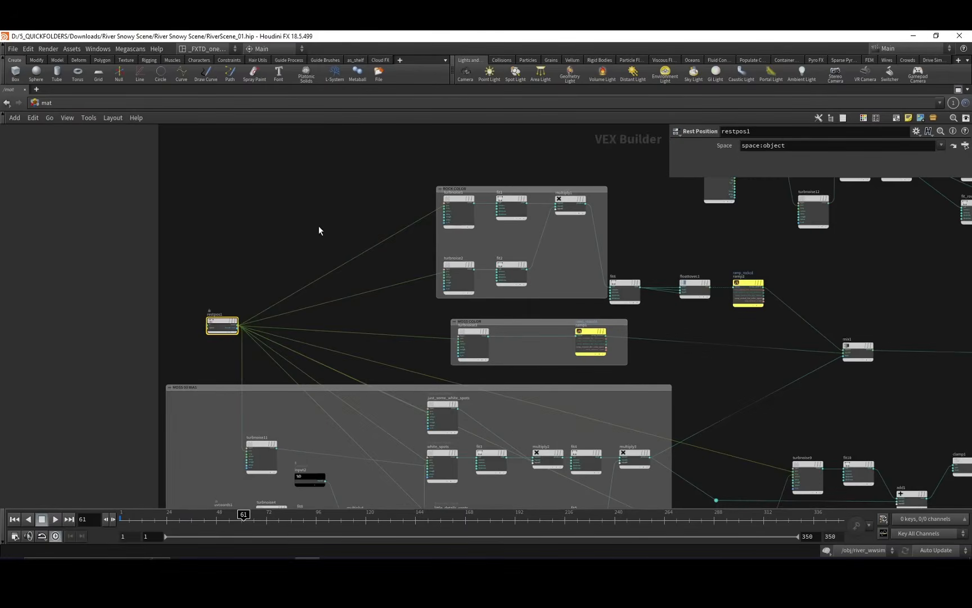
# Follow the rock shader graph through mix1 and stones_big_mat, and browse the mat network on to the RIVER shader group.
pyautogui.scroll(-7, 289, 225)
pyautogui.scroll(9, 373, 283)
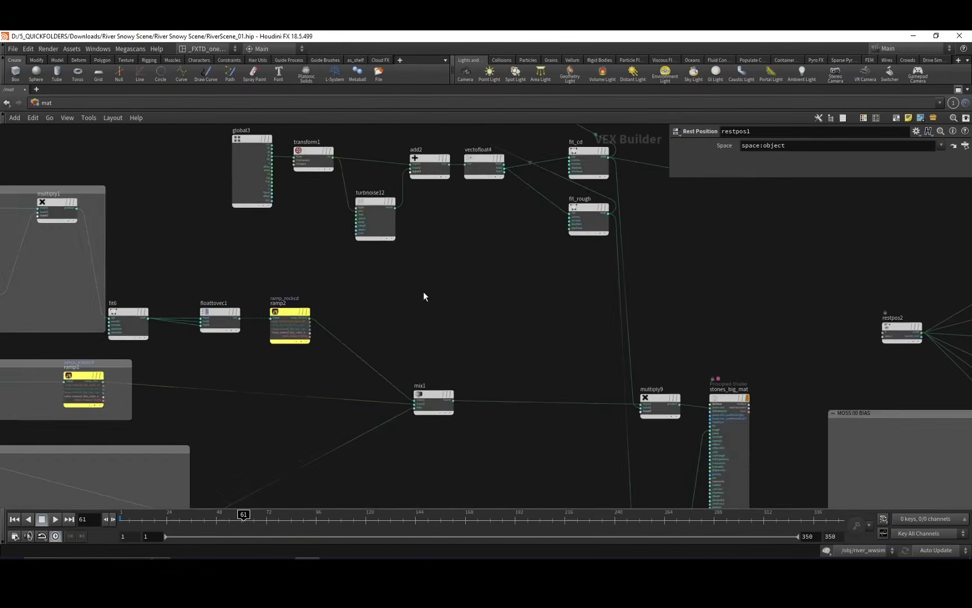
pyautogui.moveTo(449, 320); pyautogui.dragTo(198, 295, button='middle')
pyautogui.scroll(-2, 427, 276)
pyautogui.moveTo(594, 356); pyautogui.dragTo(346, 285, button='middle')
pyautogui.moveTo(434, 239); pyautogui.dragTo(354, 319, button='middle')
pyautogui.moveTo(598, 239); pyautogui.dragTo(371, 356, button='middle')
pyautogui.scroll(-5, 453, 340)
pyautogui.moveTo(488, 317); pyautogui.dragTo(359, 386, button='middle')
pyautogui.scroll(7, 523, 354)
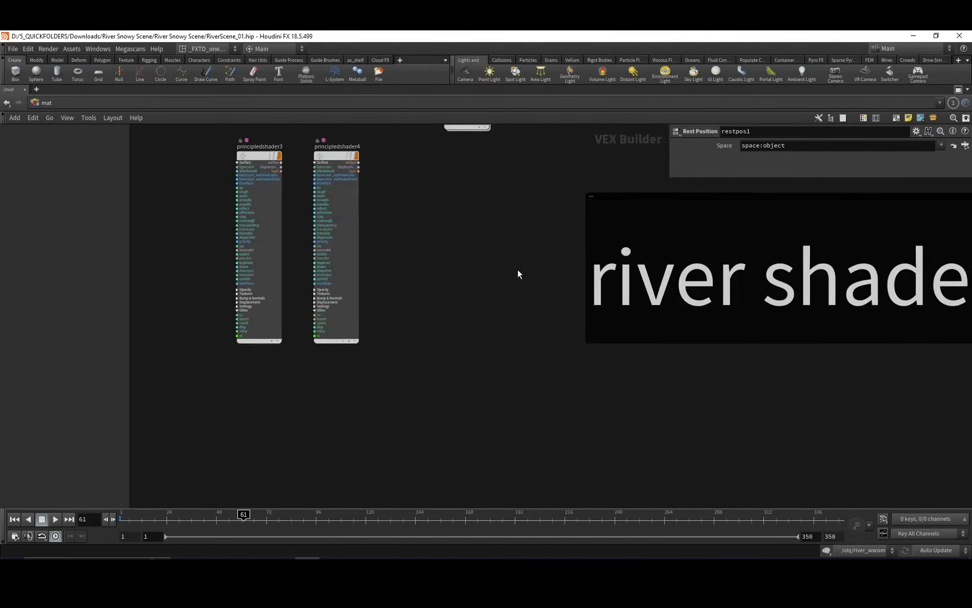
pyautogui.moveTo(517, 269); pyautogui.dragTo(526, 378, button='middle')
pyautogui.moveTo(438, 252); pyautogui.dragTo(435, 340, button='middle')
pyautogui.moveTo(395, 300); pyautogui.dragTo(282, 352, button='middle')
pyautogui.moveTo(386, 324); pyautogui.dragTo(384, 318, button='middle')
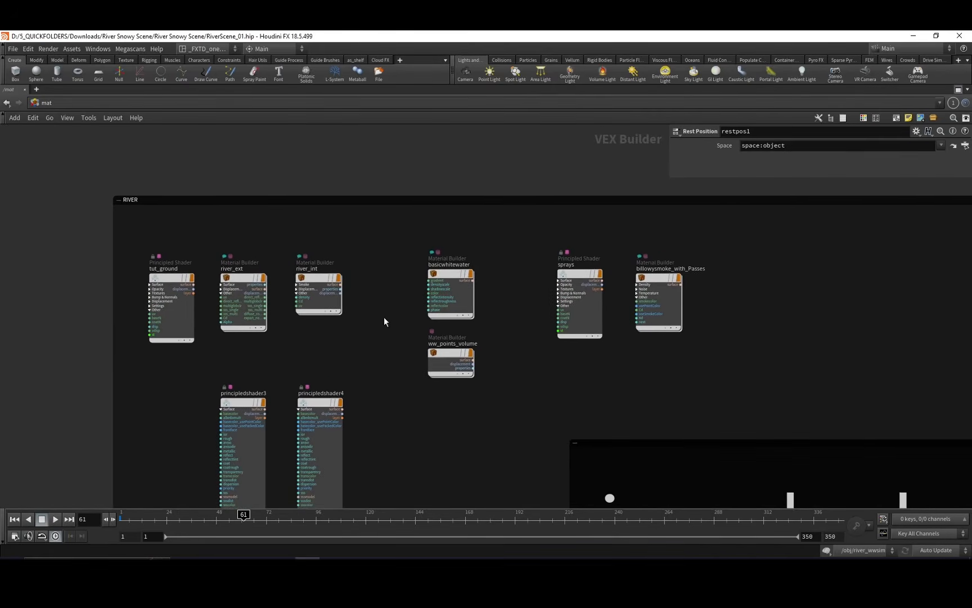
# Select the basicwhitewater and ww_points_volume material builders in the RIVER group and enter the ww_points_volume network.
pyautogui.click(453, 279)
pyautogui.click(453, 356)
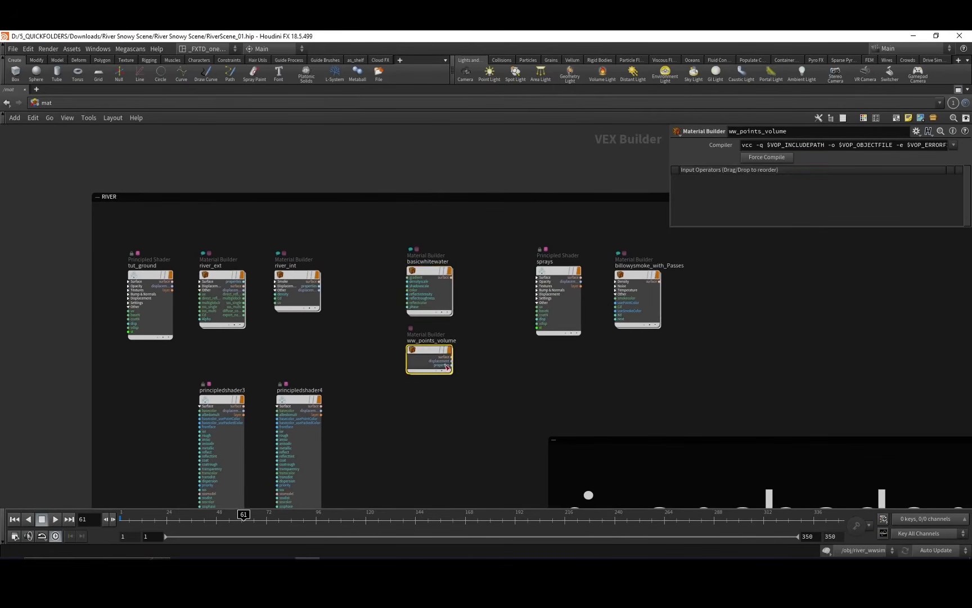
pyautogui.scroll(4, 454, 328)
pyautogui.doubleClick(346, 371)
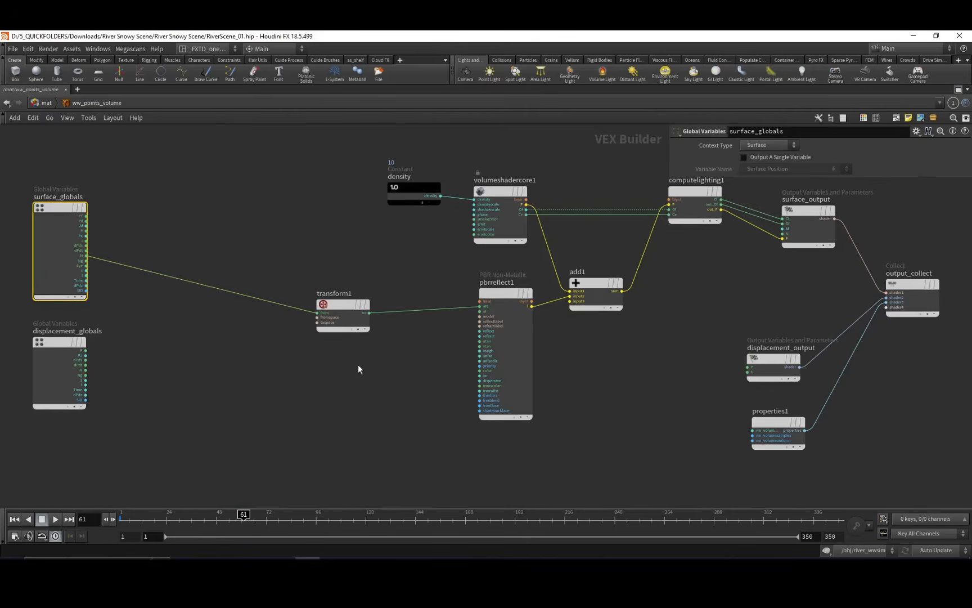
# Examine the ww_points_volume graph from surface_globals to output_collect and return to the mat network.
pyautogui.moveTo(104, 207); pyautogui.dragTo(273, 291)
pyautogui.moveTo(372, 297); pyautogui.dragTo(338, 291, button='middle')
pyautogui.moveTo(335, 354); pyautogui.dragTo(358, 352)
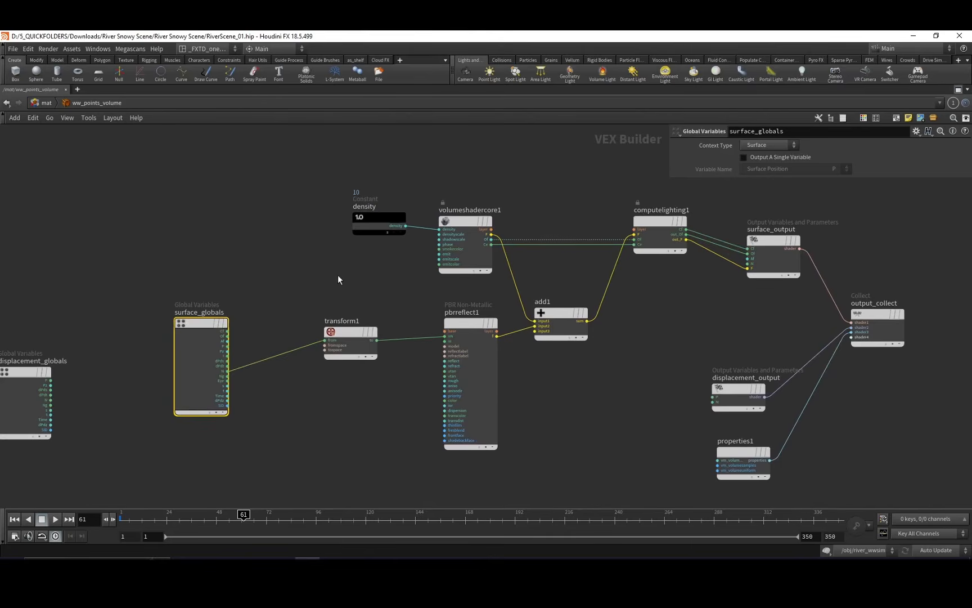
pyautogui.moveTo(338, 275); pyautogui.dragTo(296, 290, button='middle')
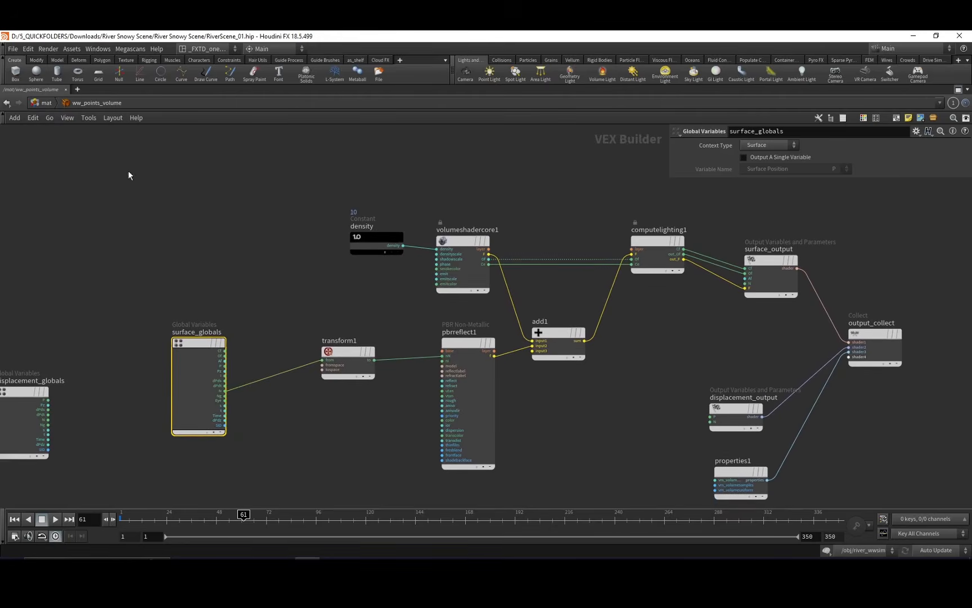
pyautogui.click(44, 103)
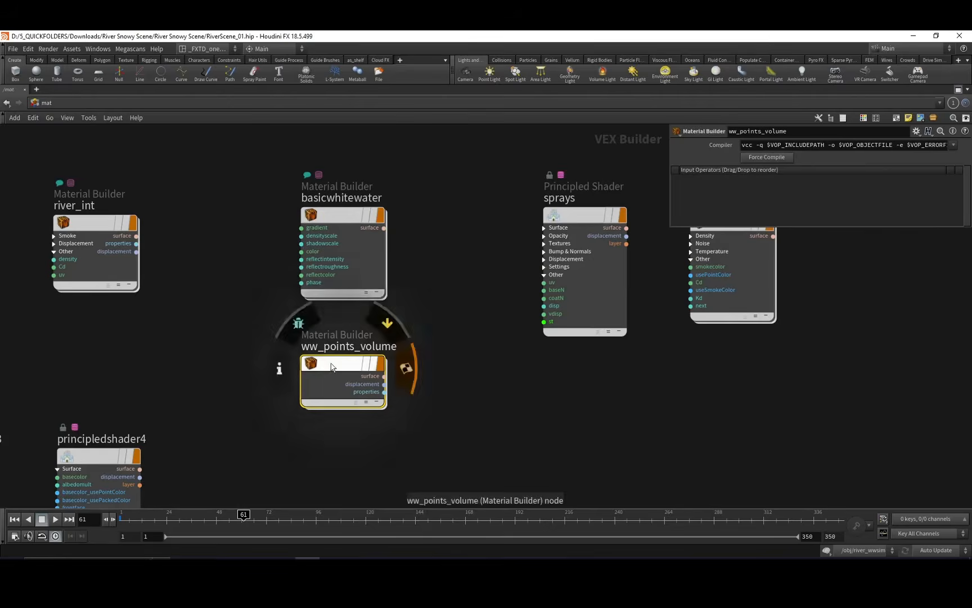
# Enter ww_points_volume again and inspect the parameters of volumeshadercore1 and the density constant.
pyautogui.doubleClick(333, 366)
pyautogui.moveTo(198, 344); pyautogui.dragTo(240, 345)
pyautogui.moveTo(310, 308); pyautogui.dragTo(274, 346, button='middle')
pyautogui.click(338, 276)
pyautogui.moveTo(358, 231); pyautogui.dragTo(287, 237, button='middle')
pyautogui.click(361, 292)
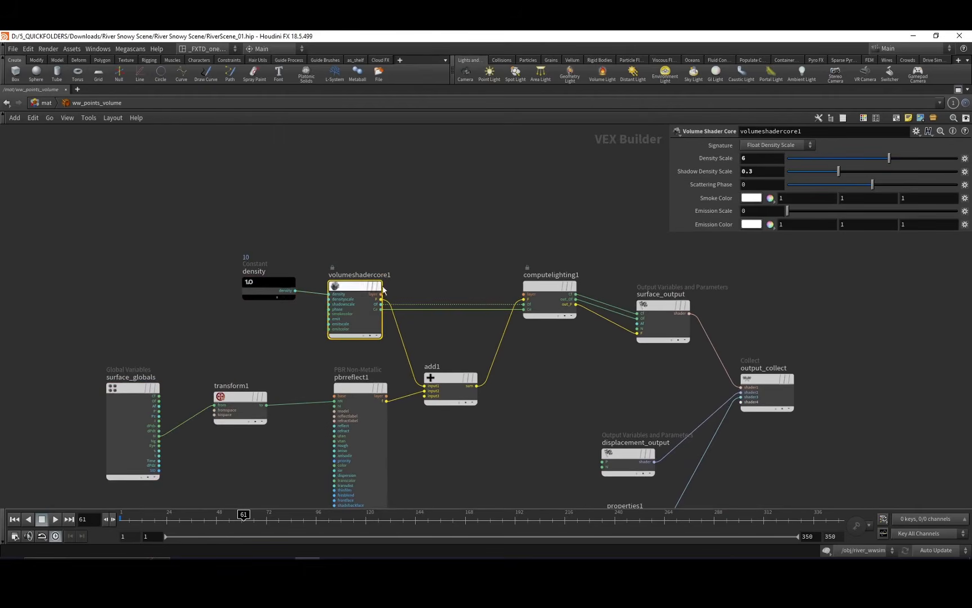
pyautogui.moveTo(374, 240)
pyautogui.mouseDown(button='middle')
pyautogui.moveTo(332, 230)
pyautogui.moveTo(373, 223)
pyautogui.mouseUp(button='middle')
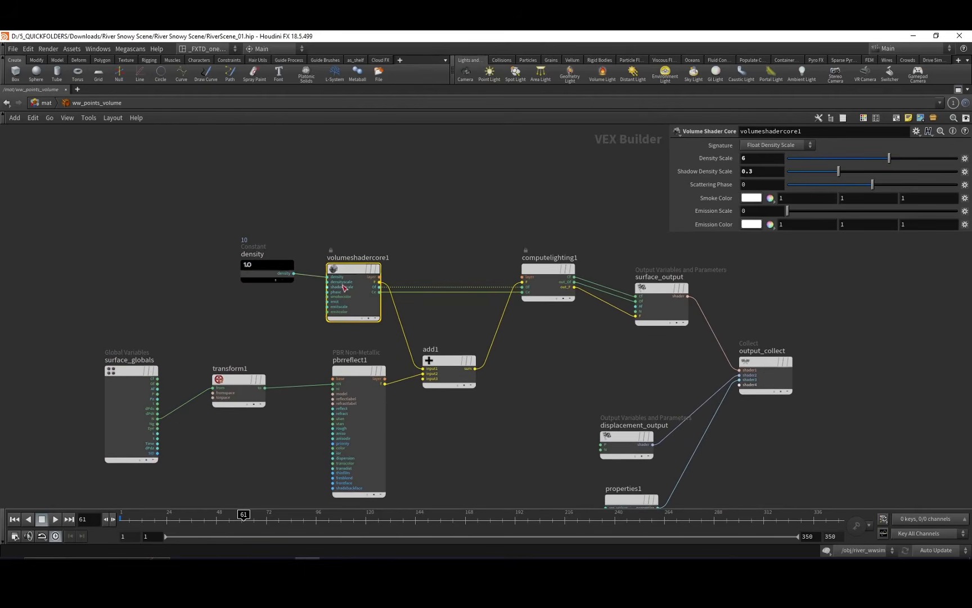
pyautogui.click(290, 265)
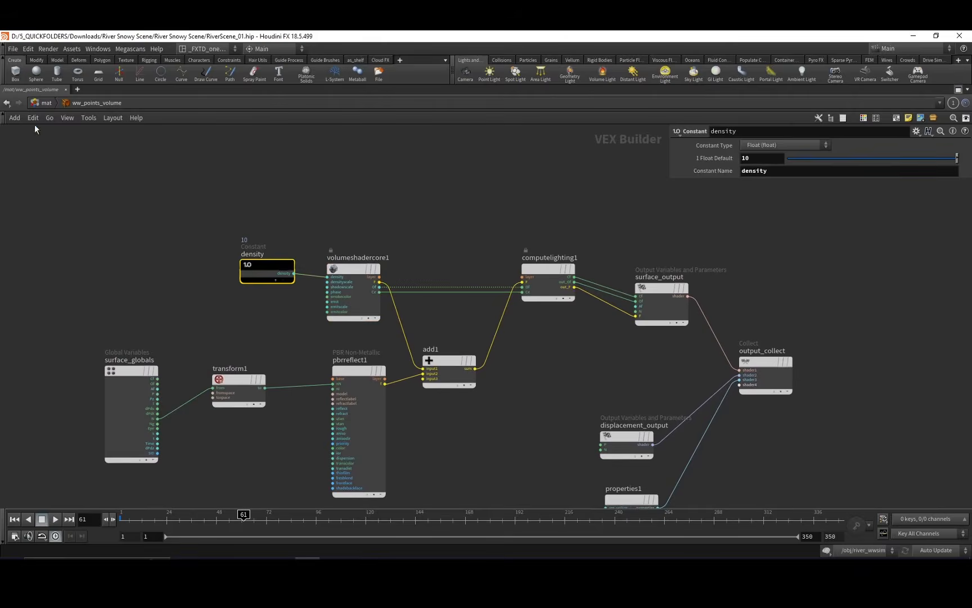
# Go up to the mat network and back into ww_points_volume, and compare the volumeshadercore1 and pbrreflect1 parameters.
pyautogui.click(45, 103)
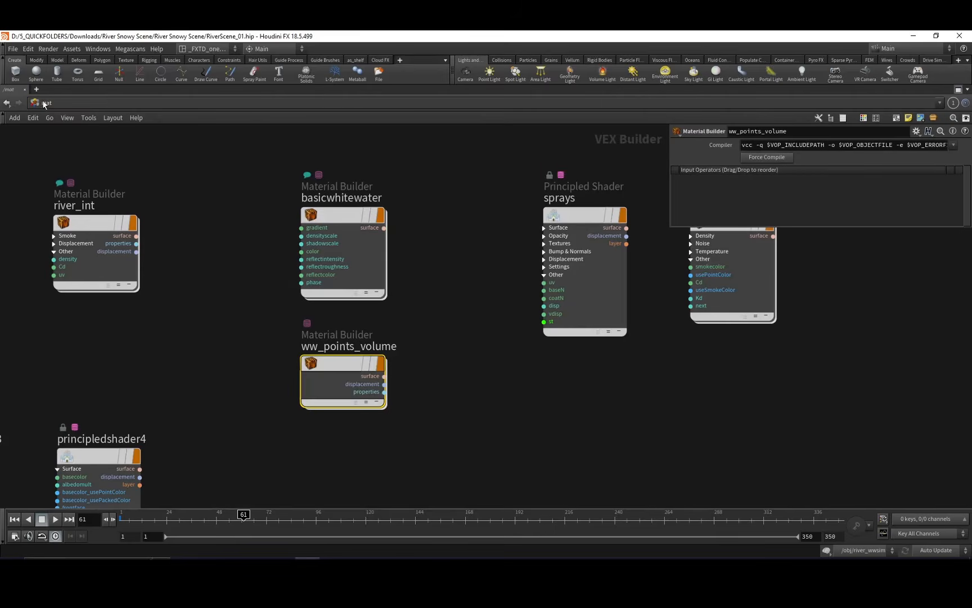
pyautogui.doubleClick(345, 363)
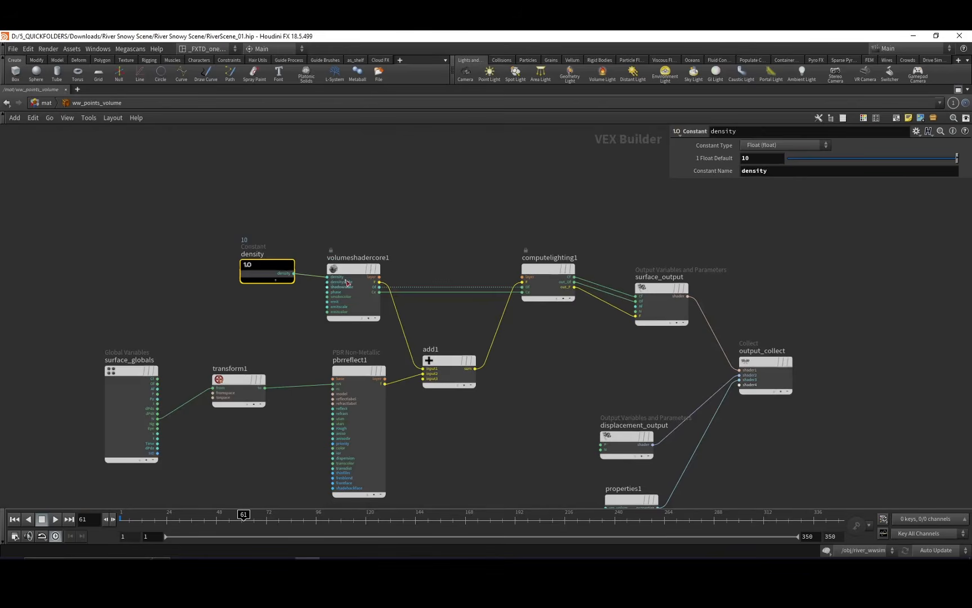
pyautogui.moveTo(346, 282); pyautogui.dragTo(354, 290, button='middle')
pyautogui.moveTo(352, 204); pyautogui.dragTo(377, 278)
pyautogui.moveTo(400, 229); pyautogui.dragTo(382, 242, button='middle')
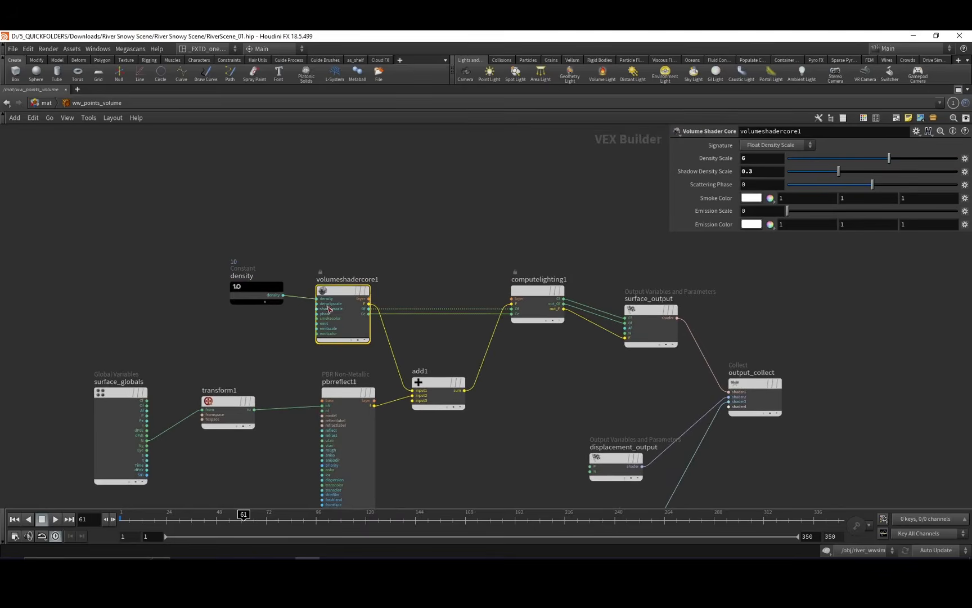
pyautogui.moveTo(418, 279); pyautogui.dragTo(375, 219, button='middle')
pyautogui.moveTo(393, 322); pyautogui.dragTo(400, 295)
pyautogui.moveTo(388, 361); pyautogui.dragTo(425, 342, button='middle')
pyautogui.click(366, 344)
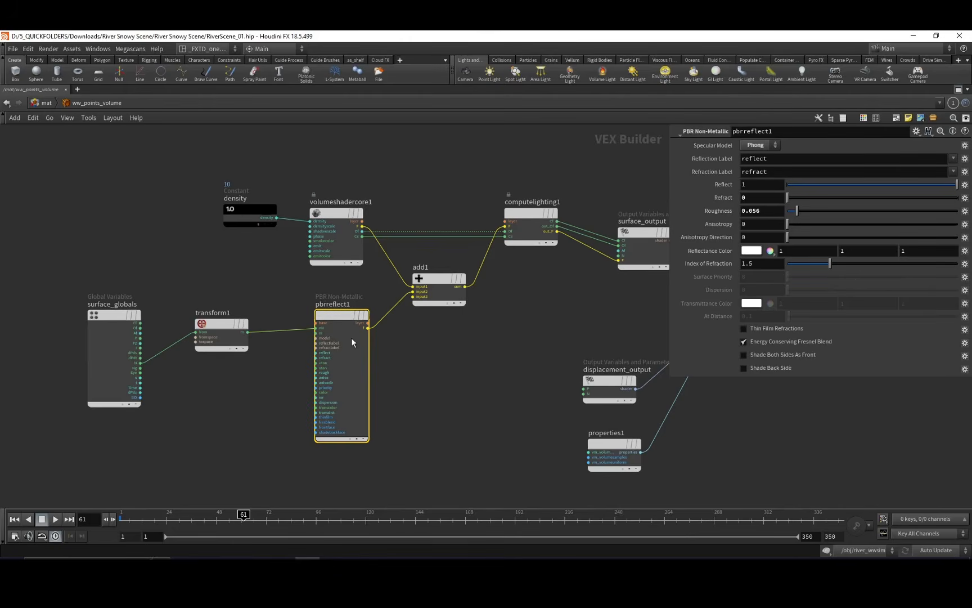
pyautogui.click(329, 242)
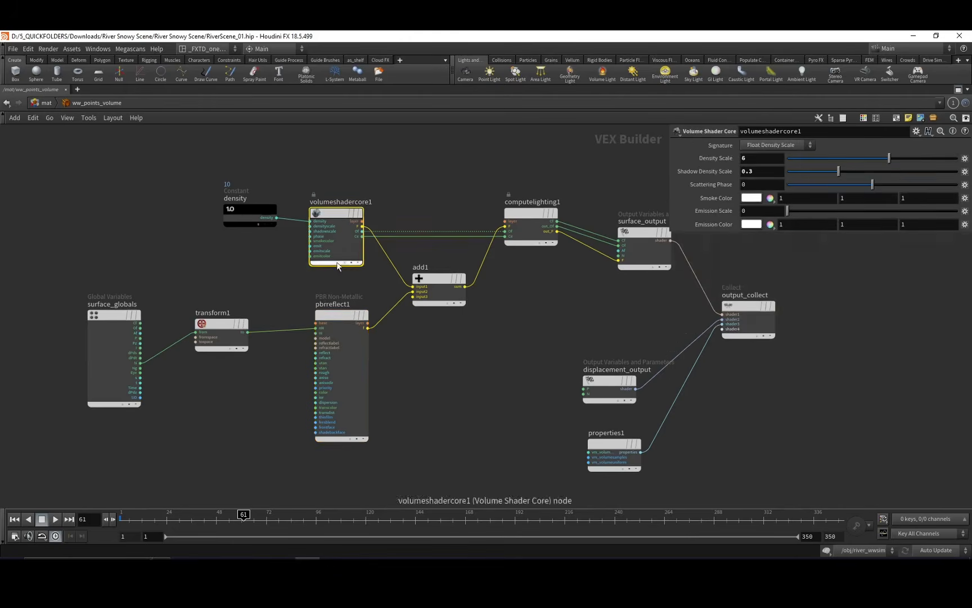
pyautogui.moveTo(290, 275); pyautogui.dragTo(291, 322)
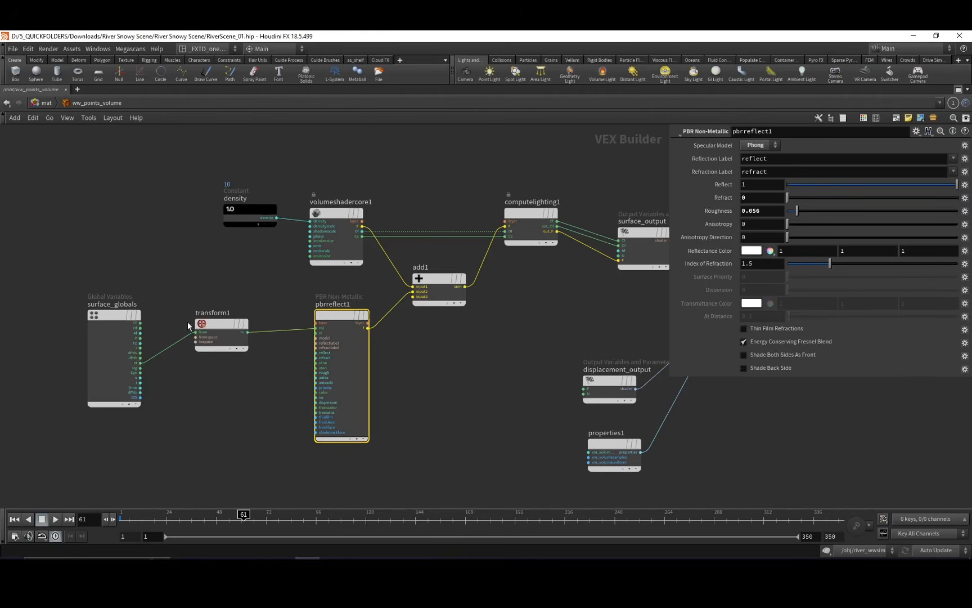
# Inspect the transform1 space conversion between surface_globals and pbrreflect1, and how add1 combines reflection with the volume shader.
pyautogui.moveTo(188, 322); pyautogui.dragTo(269, 371)
pyautogui.moveTo(334, 375); pyautogui.dragTo(276, 368, button='middle')
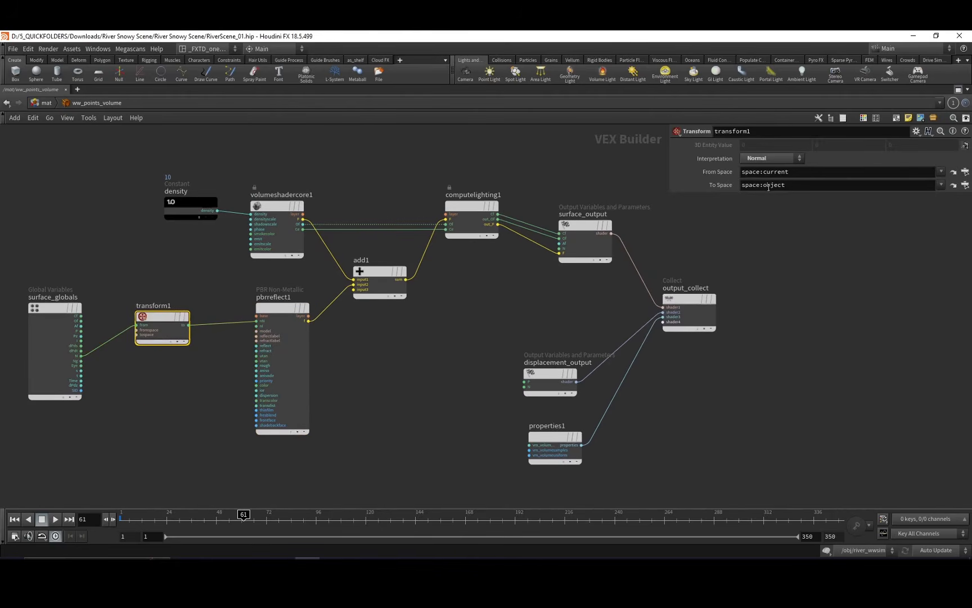
pyautogui.moveTo(419, 339); pyautogui.dragTo(370, 394, button='middle')
pyautogui.click(298, 308)
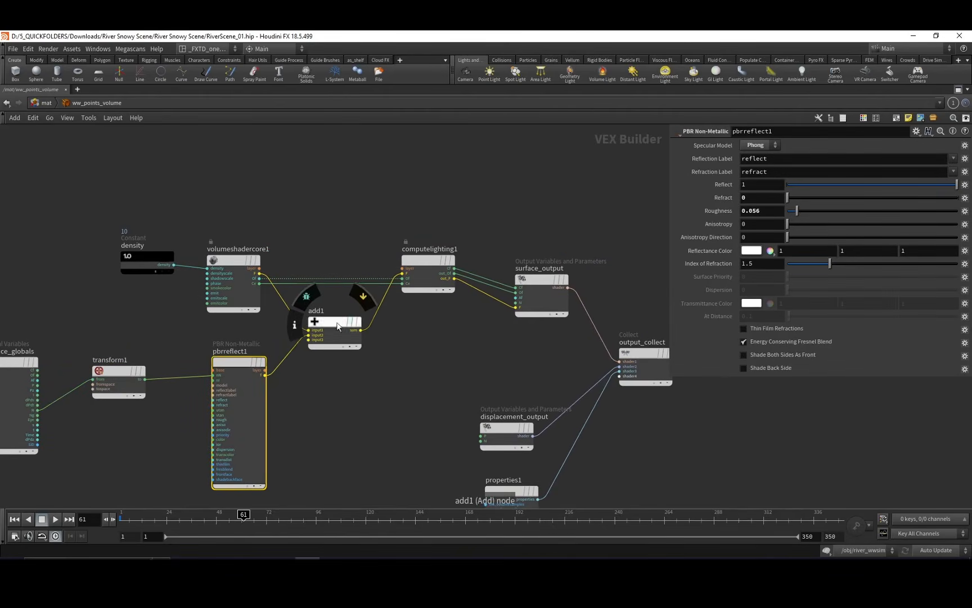
pyautogui.moveTo(399, 352); pyautogui.dragTo(484, 323, button='middle')
pyautogui.moveTo(217, 299); pyautogui.dragTo(297, 293, button='middle')
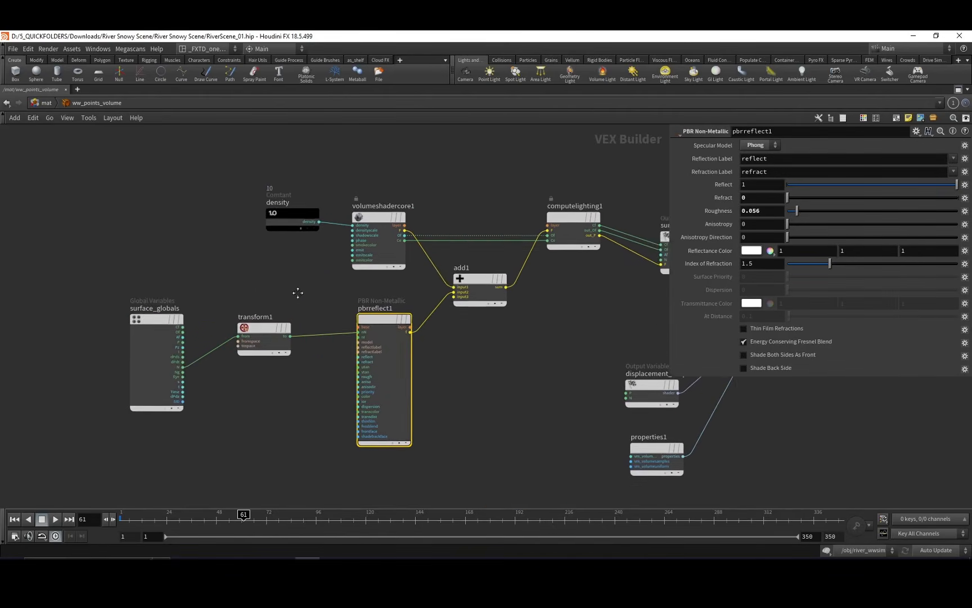
pyautogui.click(268, 331)
pyautogui.moveTo(304, 429); pyautogui.dragTo(335, 421, button='middle')
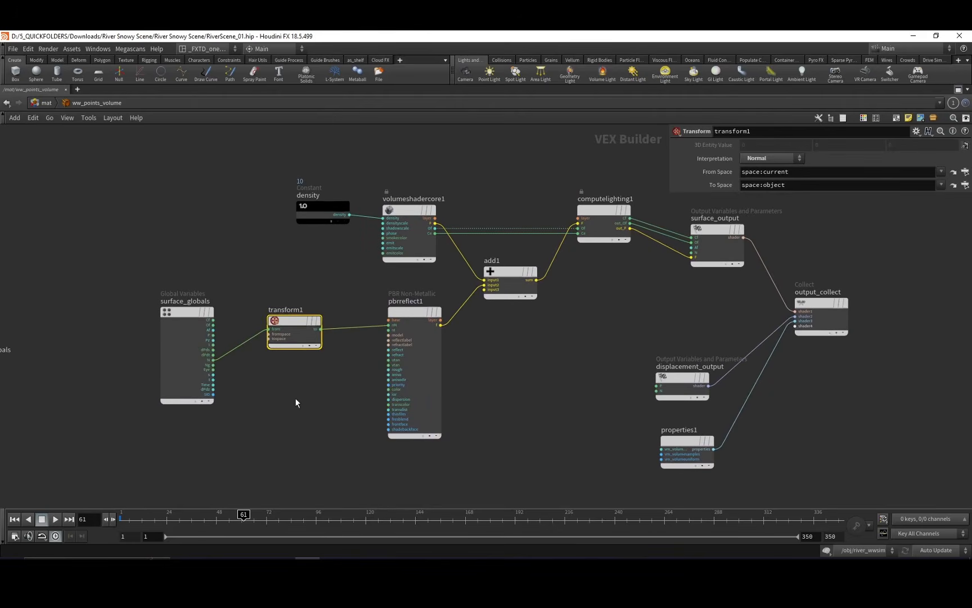
pyautogui.moveTo(265, 406); pyautogui.dragTo(308, 322)
# Review pbrreflect1 again and inspect the volume density, volume samples and uniform volume settings of properties1.
pyautogui.click(417, 332)
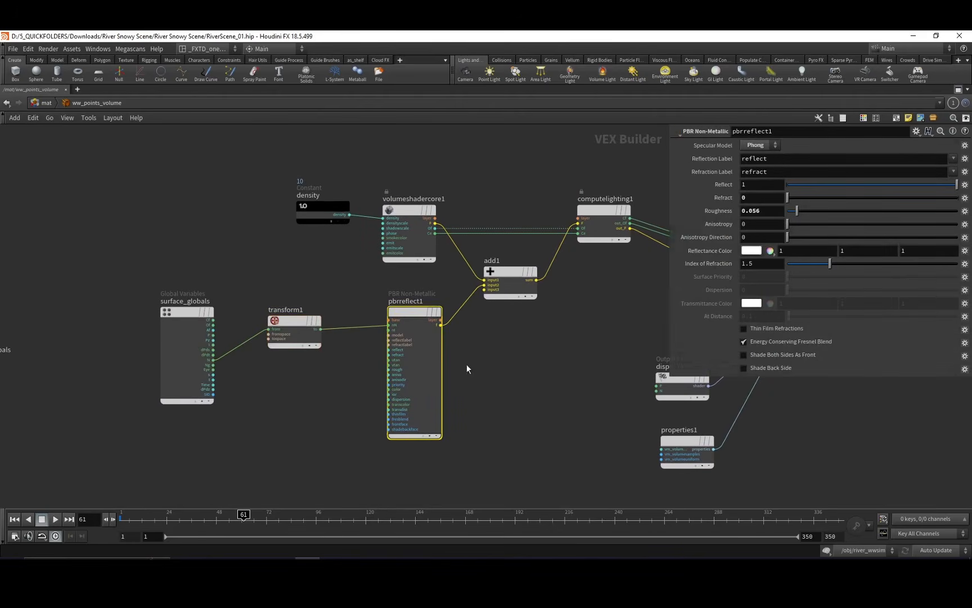
pyautogui.moveTo(492, 347); pyautogui.dragTo(244, 367, button='middle')
pyautogui.moveTo(376, 353); pyautogui.dragTo(309, 291, button='middle')
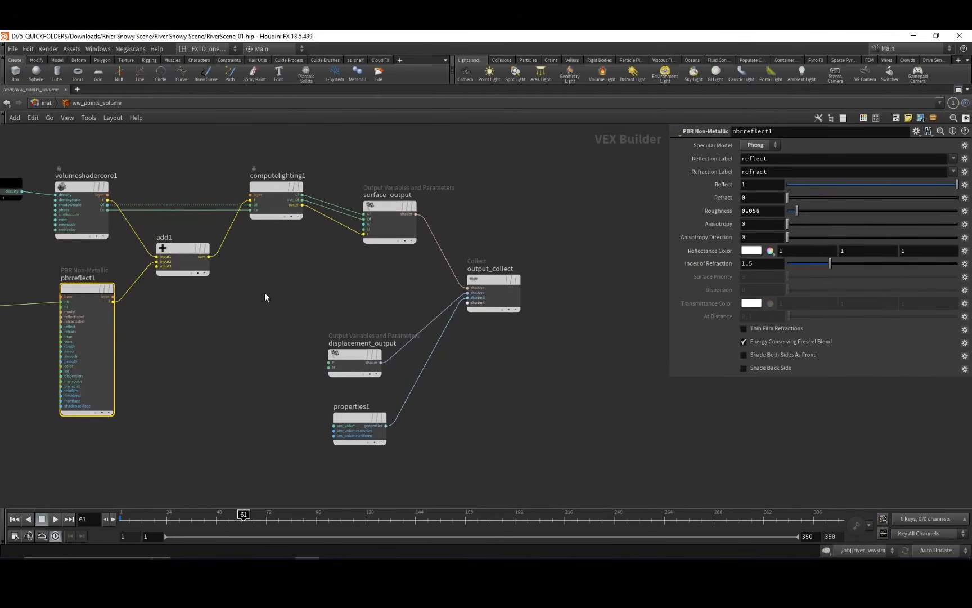
pyautogui.moveTo(293, 380); pyautogui.dragTo(303, 354, button='middle')
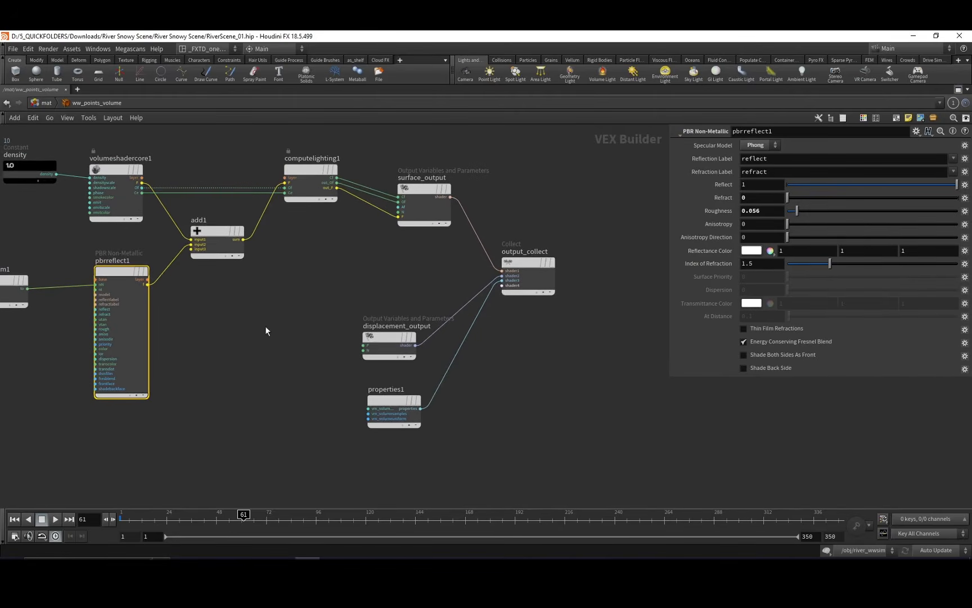
pyautogui.moveTo(307, 314); pyautogui.dragTo(258, 300, button='middle')
pyautogui.click(344, 387)
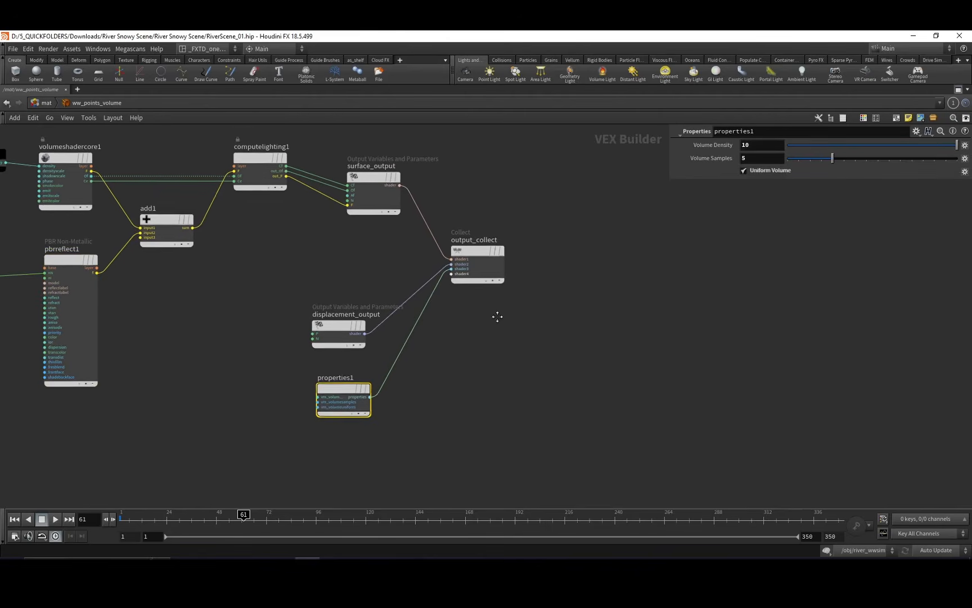
pyautogui.moveTo(496, 317); pyautogui.dragTo(521, 302, button='middle')
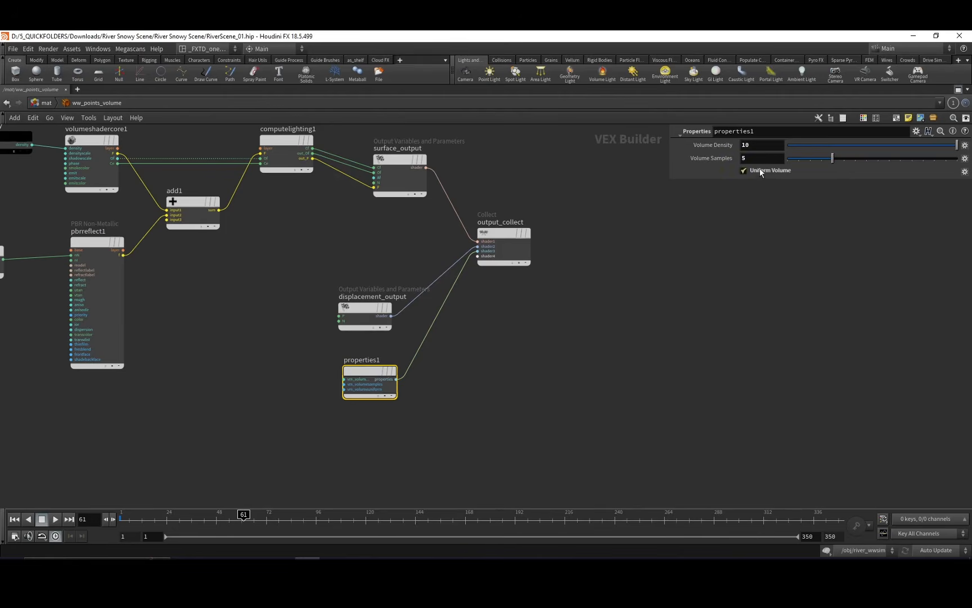
pyautogui.moveTo(369, 371); pyautogui.dragTo(377, 392)
pyautogui.moveTo(394, 354); pyautogui.dragTo(414, 346, button='middle')
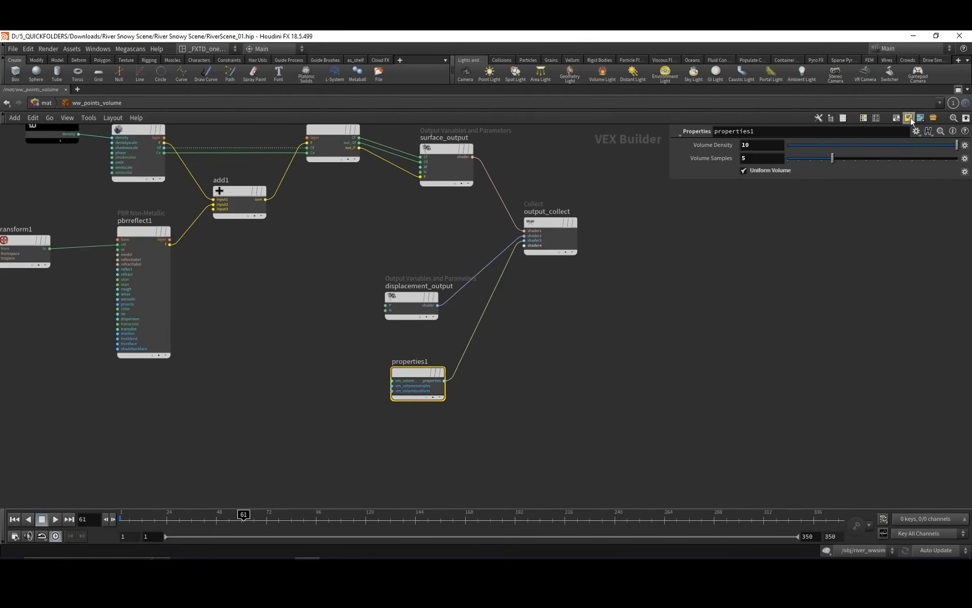
# Open the parameter interface editor for properties1, show the available render properties, and check the parameter name behind Volume Density.
pyautogui.click(917, 131)
pyautogui.click(903, 150)
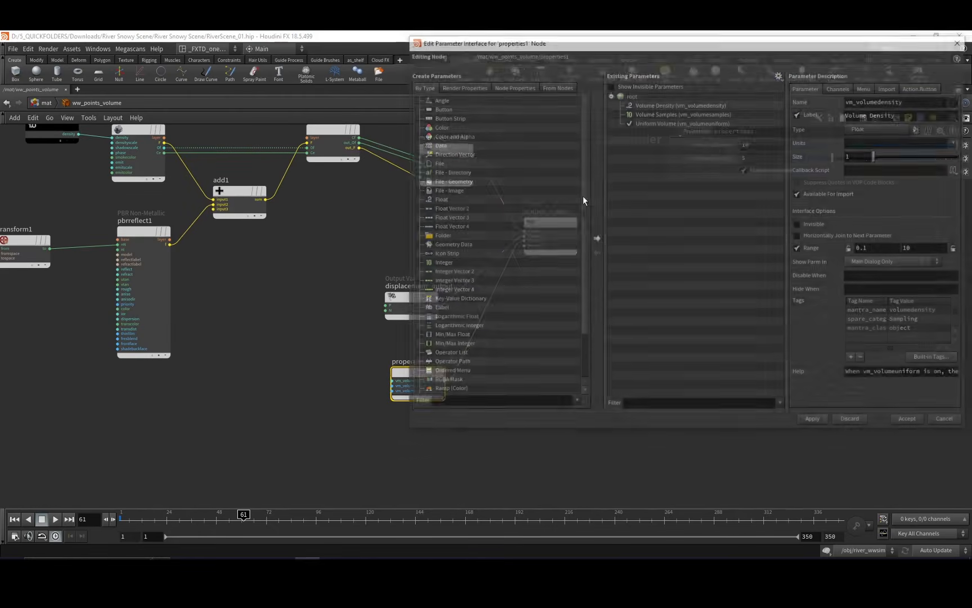
pyautogui.click(487, 85)
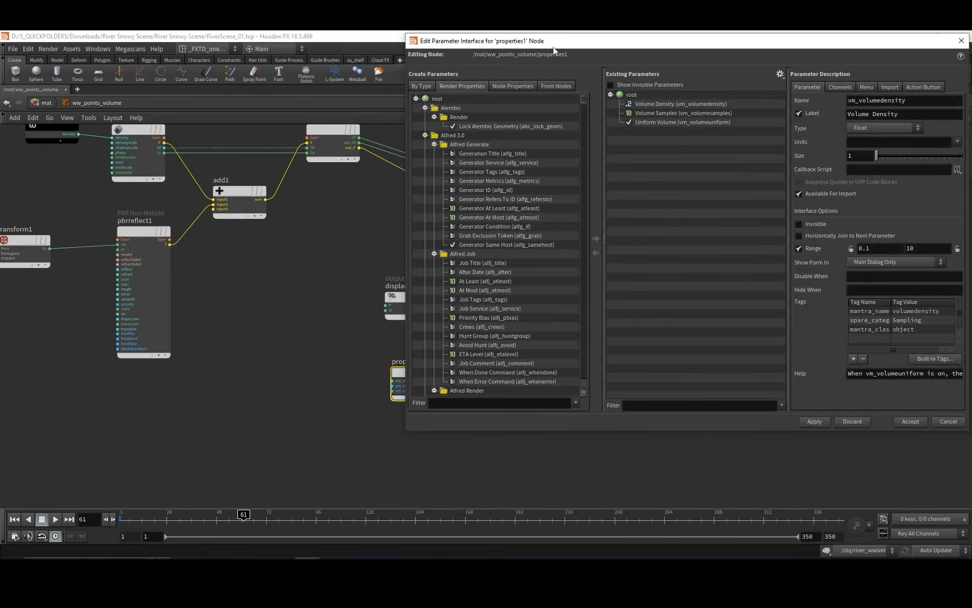
pyautogui.moveTo(554, 46); pyautogui.dragTo(239, 140)
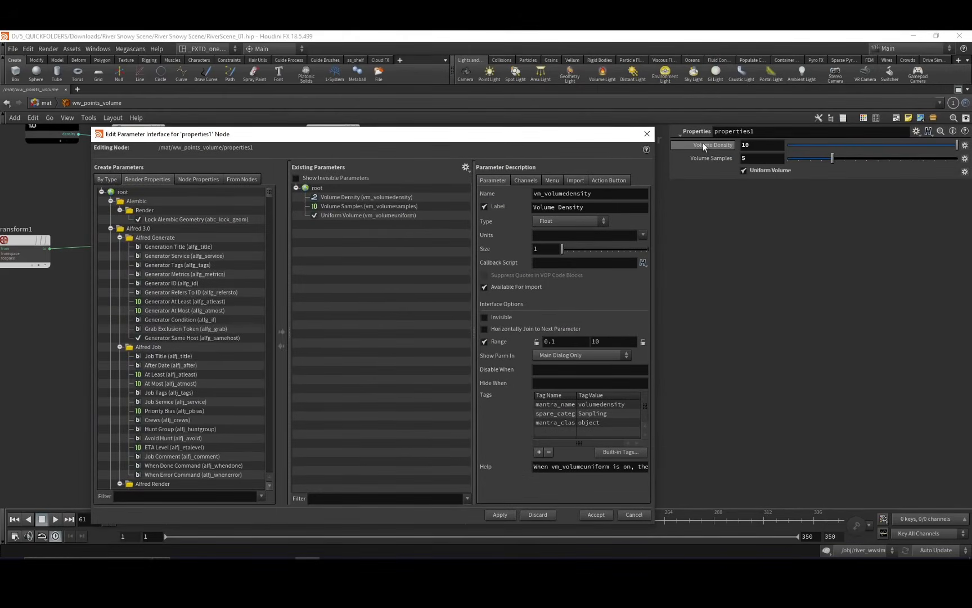
pyautogui.moveTo(703, 144)
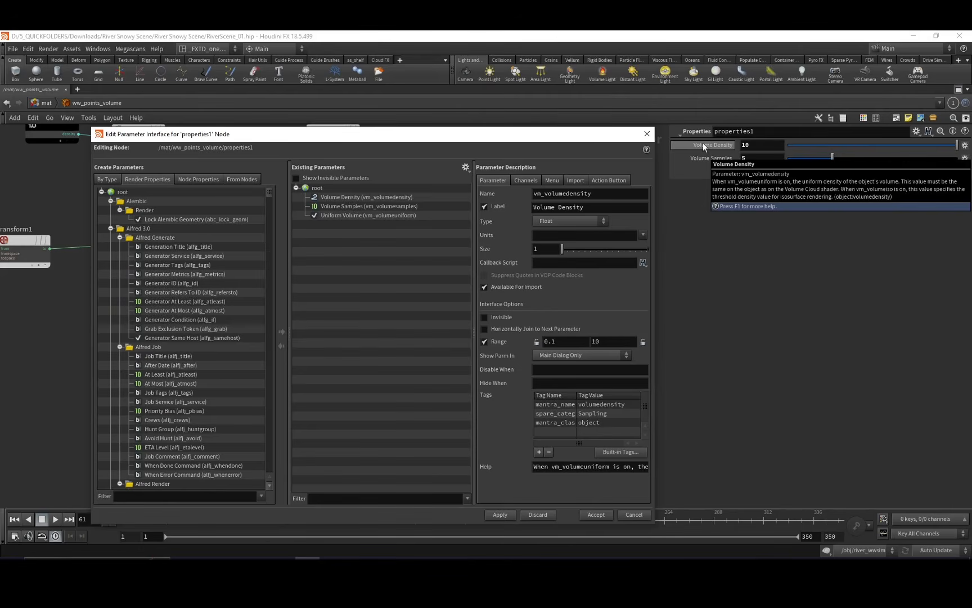
# Filter the render properties for volumedensity, select the Volume Density property under Mantra Sampling, and close the editor.
pyautogui.click(181, 498)
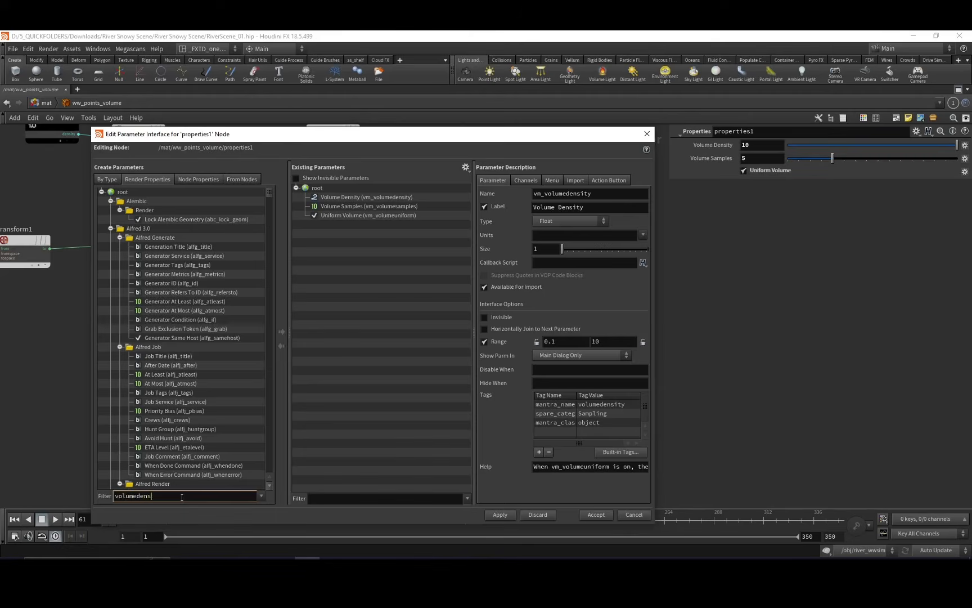
pyautogui.press('Return')
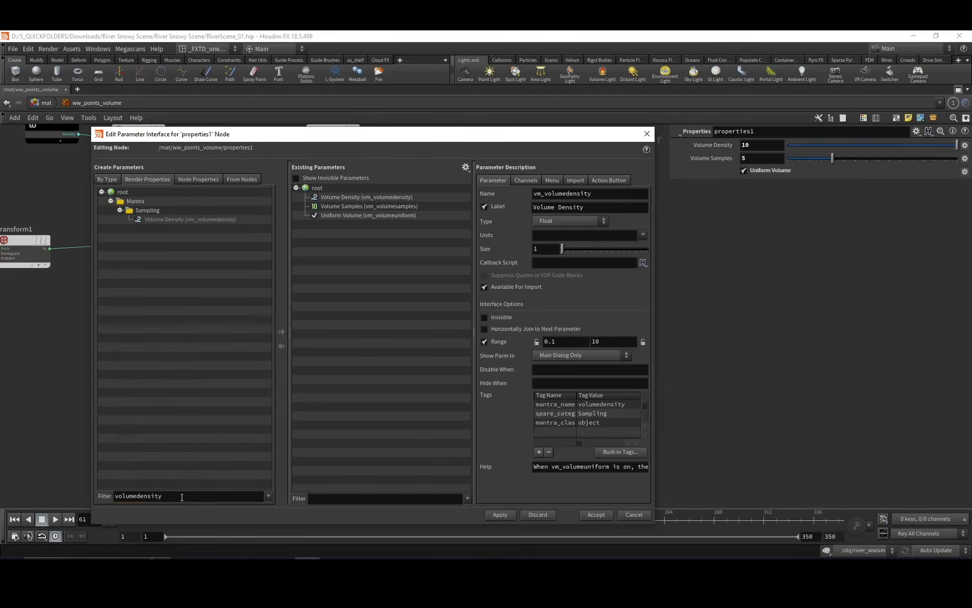
pyautogui.click(208, 220)
pyautogui.moveTo(201, 221); pyautogui.dragTo(237, 239)
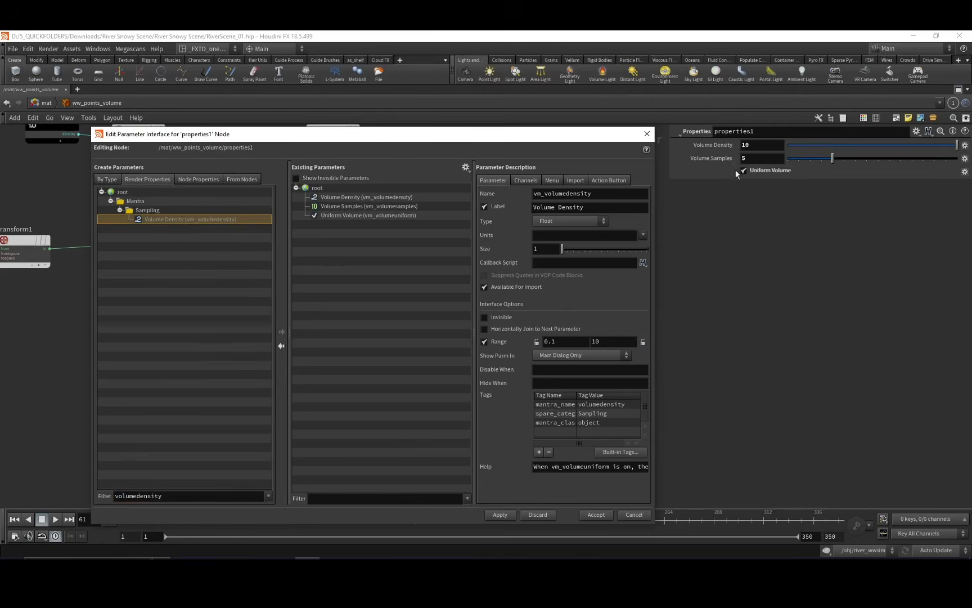
pyautogui.click(647, 134)
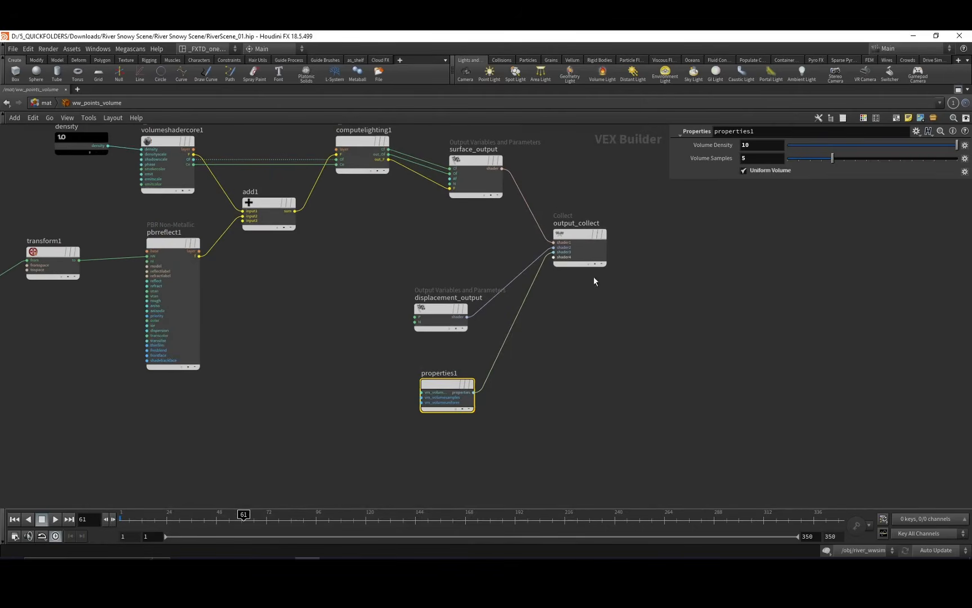
pyautogui.moveTo(700, 283); pyautogui.dragTo(676, 324, button='middle')
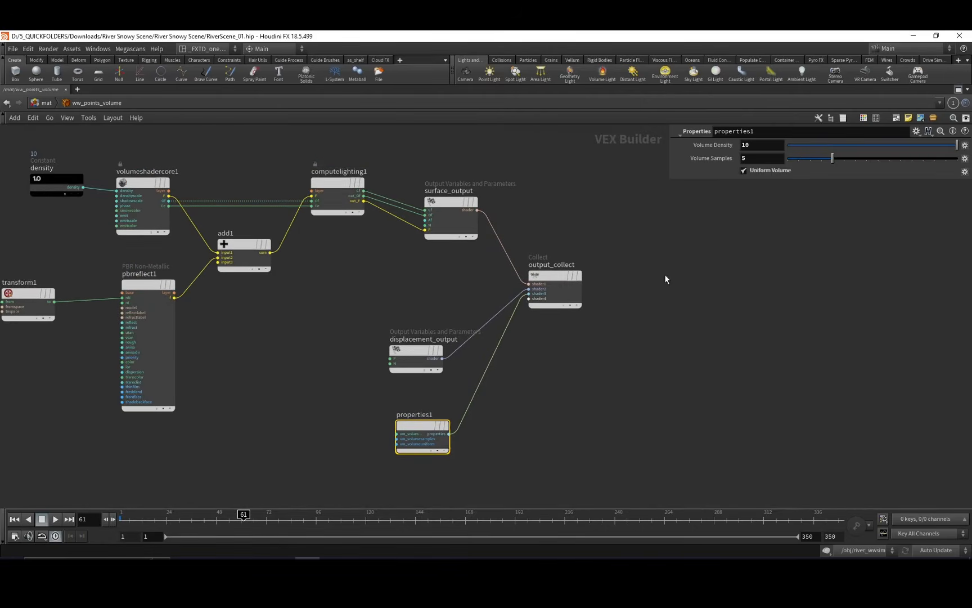
pyautogui.moveTo(610, 287); pyautogui.dragTo(666, 228, button='middle')
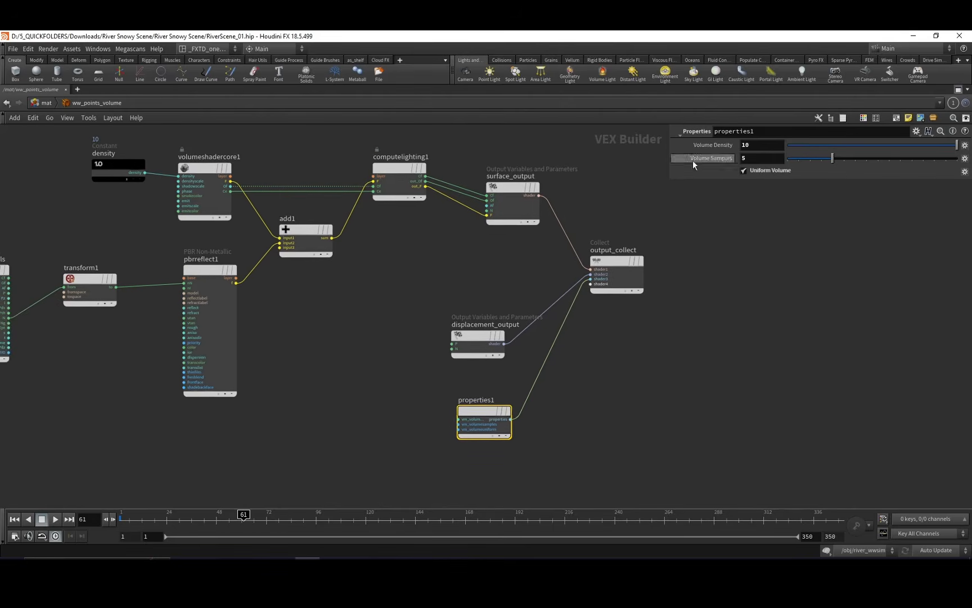
pyautogui.moveTo(544, 250); pyautogui.dragTo(555, 245, button='middle')
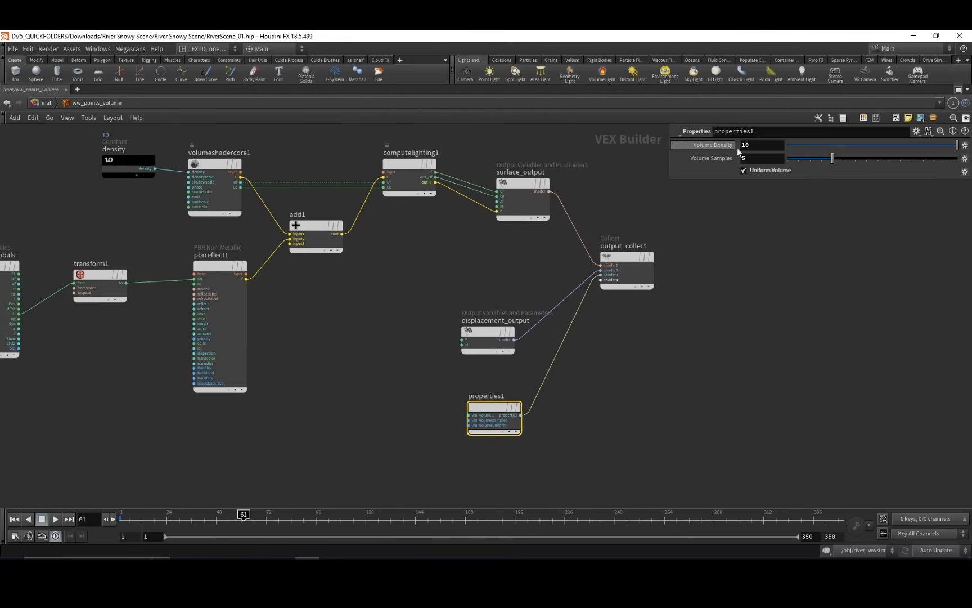
pyautogui.moveTo(504, 281); pyautogui.dragTo(529, 268, button='middle')
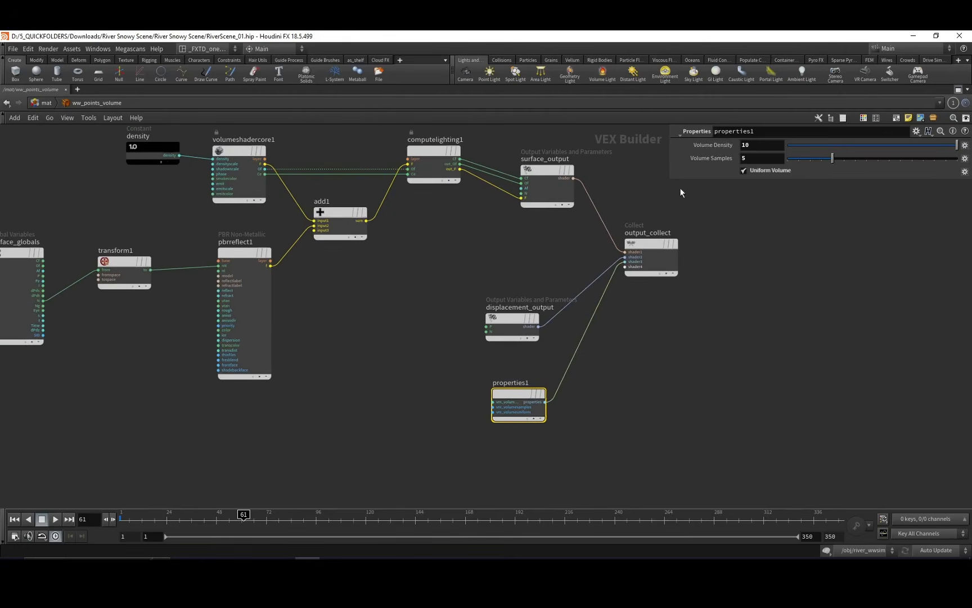
# Go up to the mat network and survey the river shaders and the TREES materials for needles, branches and bark.
pyautogui.click(47, 103)
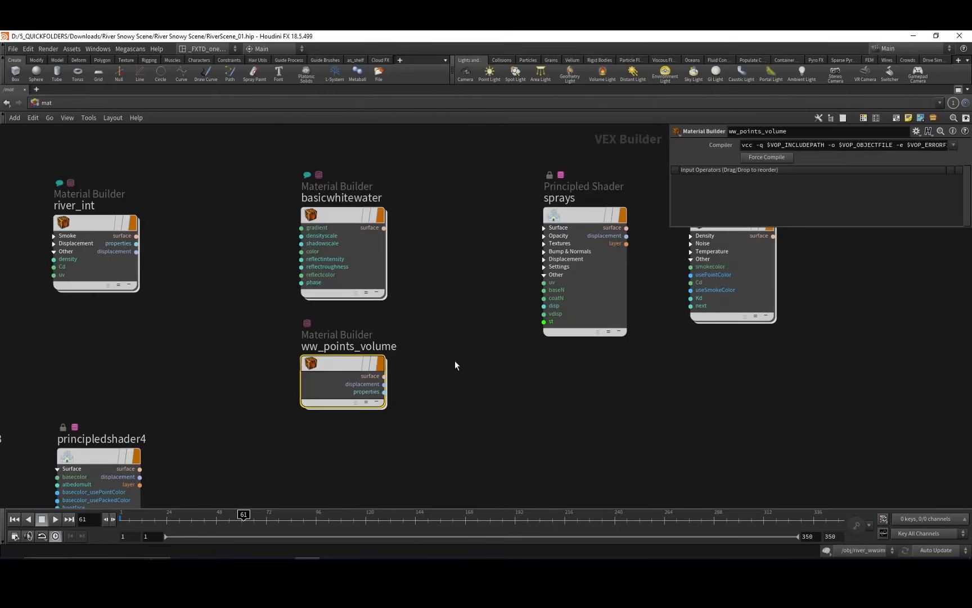
pyautogui.moveTo(455, 360); pyautogui.dragTo(445, 272, button='middle')
pyautogui.scroll(-4, 438, 300)
pyautogui.moveTo(459, 339); pyautogui.dragTo(407, 317, button='middle')
pyautogui.moveTo(398, 274); pyautogui.dragTo(432, 335, button='middle')
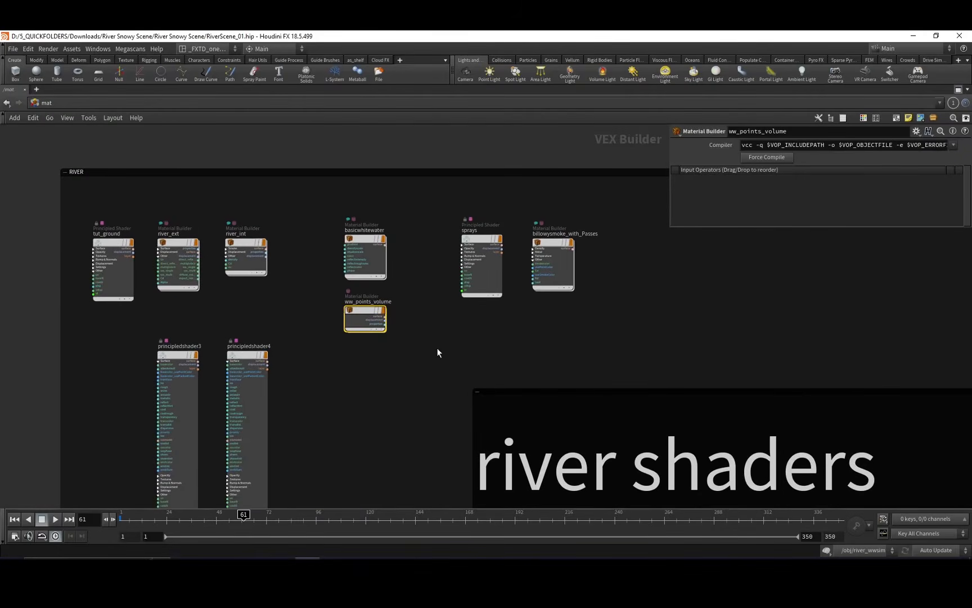
pyautogui.scroll(-8, 436, 348)
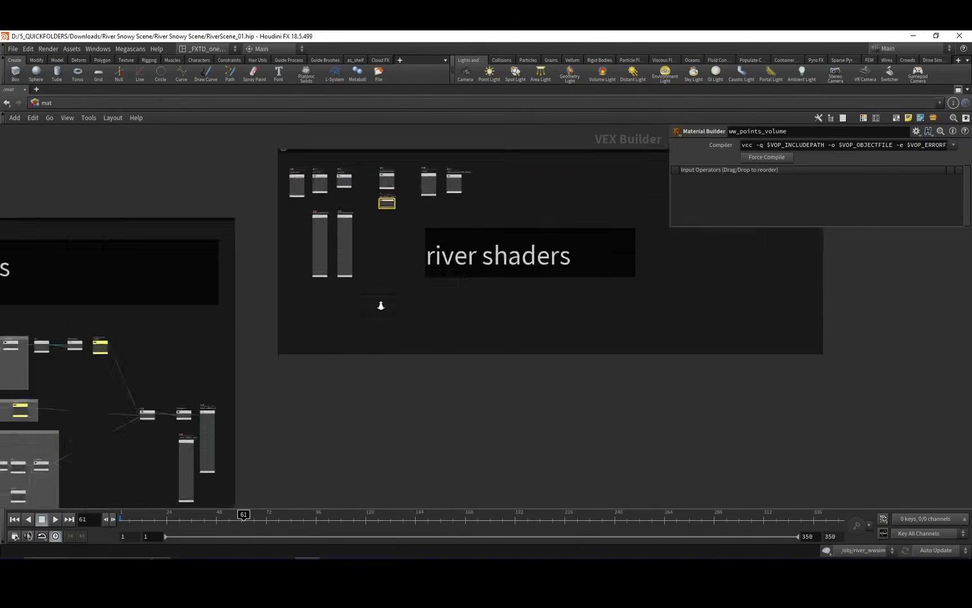
pyautogui.scroll(-4, 381, 306)
pyautogui.moveTo(394, 306); pyautogui.dragTo(659, 456, button='middle')
pyautogui.scroll(10, 355, 311)
pyautogui.moveTo(355, 285); pyautogui.dragTo(483, 361, button='middle')
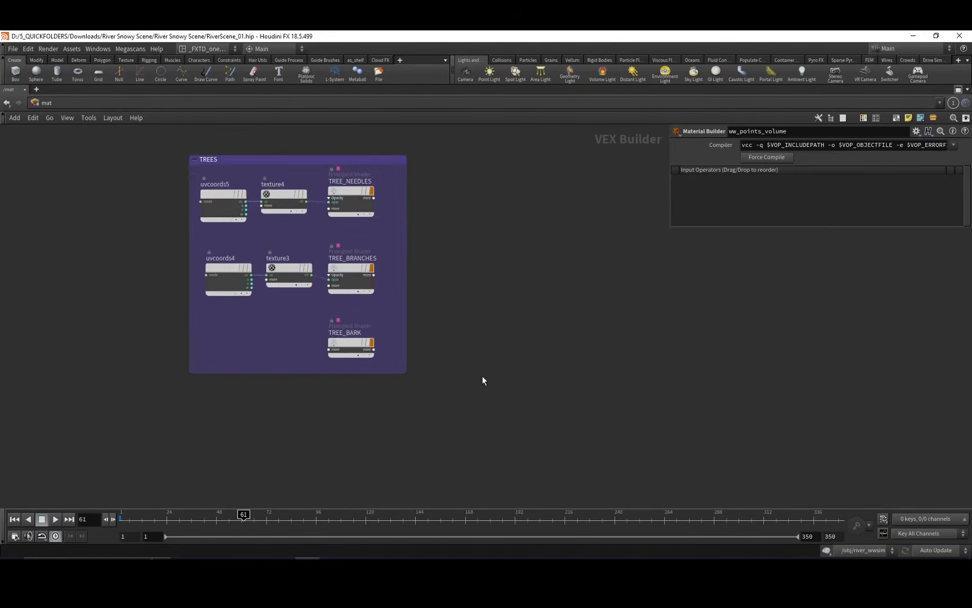
# Survey the remaining material groups in the mat network, from the tree materials across the rocks shaders back to the river shaders.
pyautogui.scroll(-5, 467, 284)
pyautogui.moveTo(451, 308); pyautogui.dragTo(518, 354, button='middle')
pyautogui.scroll(5, 386, 351)
pyautogui.moveTo(351, 315); pyautogui.dragTo(445, 283, button='middle')
pyautogui.scroll(-1, 450, 286)
pyautogui.moveTo(448, 210); pyautogui.dragTo(358, 232, button='middle')
pyautogui.scroll(-4, 452, 286)
pyautogui.moveTo(628, 286); pyautogui.dragTo(473, 246, button='middle')
pyautogui.scroll(-5, 474, 246)
pyautogui.moveTo(519, 308); pyautogui.dragTo(352, 302, button='middle')
pyautogui.moveTo(498, 363); pyautogui.dragTo(363, 295, button='middle')
pyautogui.scroll(4, 465, 332)
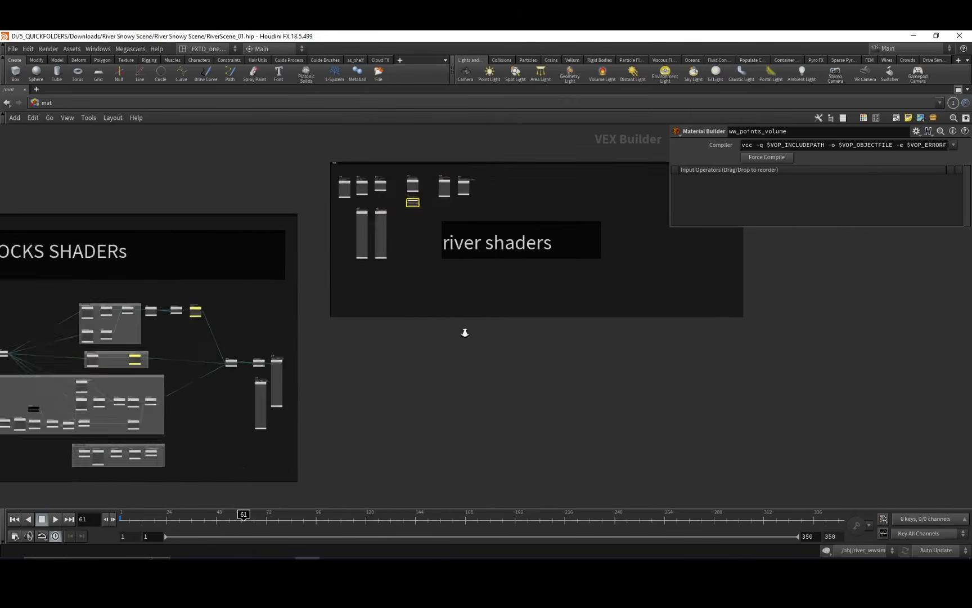
pyautogui.moveTo(474, 307); pyautogui.dragTo(504, 417, button='middle')
# Switch to the obj network and review the SCENE GEO, SIMS and RENDER object groups.
pyautogui.click(49, 104)
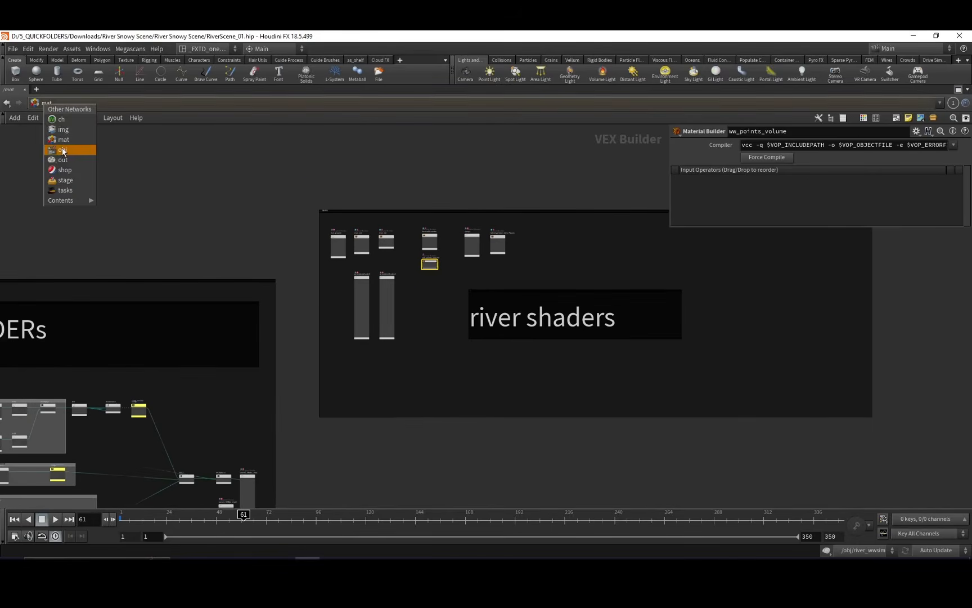
pyautogui.click(63, 150)
pyautogui.scroll(-5, 403, 210)
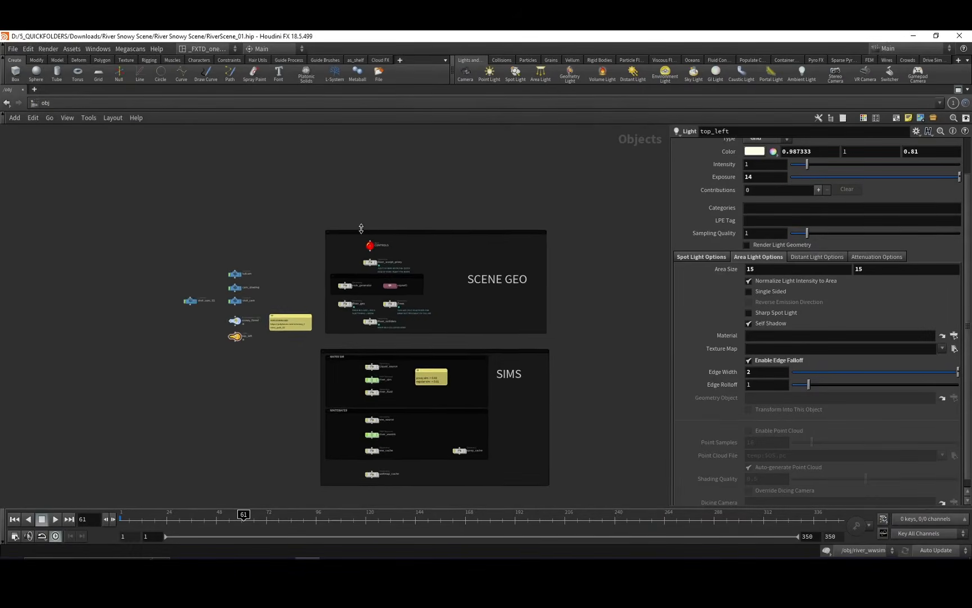
pyautogui.moveTo(449, 356); pyautogui.dragTo(440, 295, button='middle')
pyautogui.scroll(2, 484, 337)
pyautogui.moveTo(486, 338); pyautogui.dragTo(491, 354, button='middle')
pyautogui.moveTo(427, 359); pyautogui.dragTo(457, 350, button='middle')
pyautogui.moveTo(456, 399)
pyautogui.mouseDown(button='middle')
pyautogui.moveTo(443, 359)
pyautogui.moveTo(447, 326)
pyautogui.mouseUp(button='middle')
pyautogui.moveTo(449, 373); pyautogui.dragTo(460, 337, button='middle')
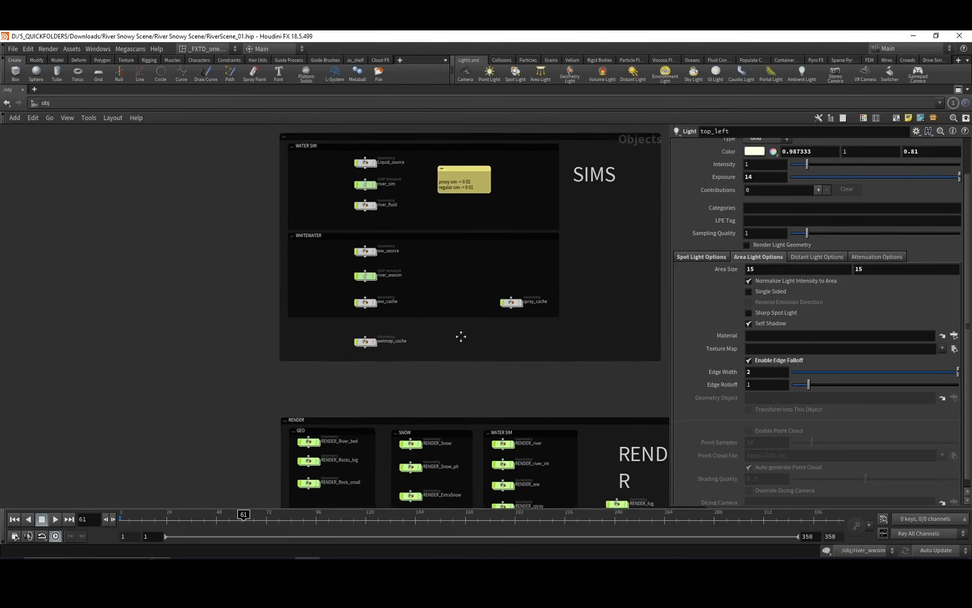
pyautogui.moveTo(471, 374); pyautogui.dragTo(374, 221, button='middle')
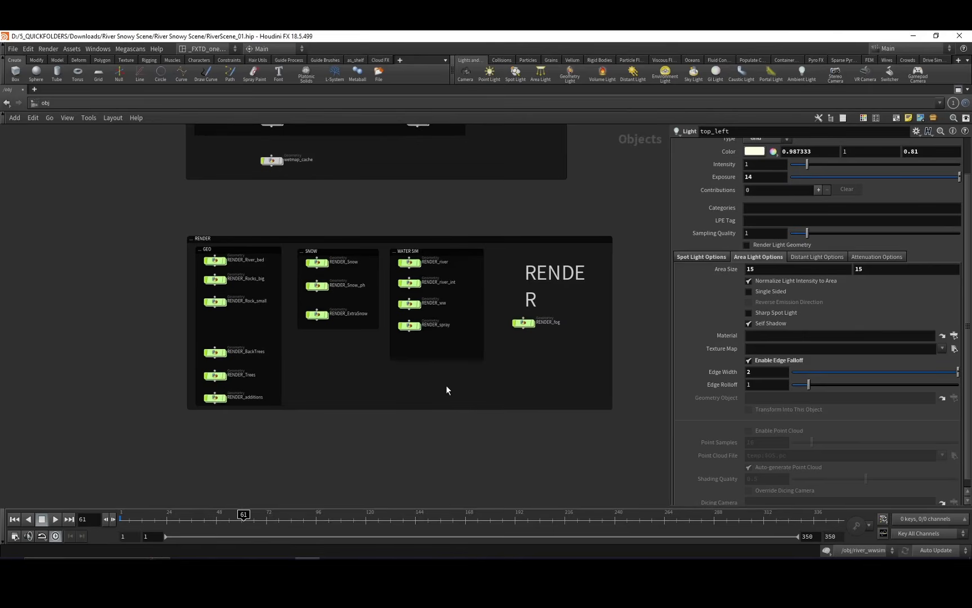
pyautogui.moveTo(466, 387); pyautogui.dragTo(474, 412, button='middle')
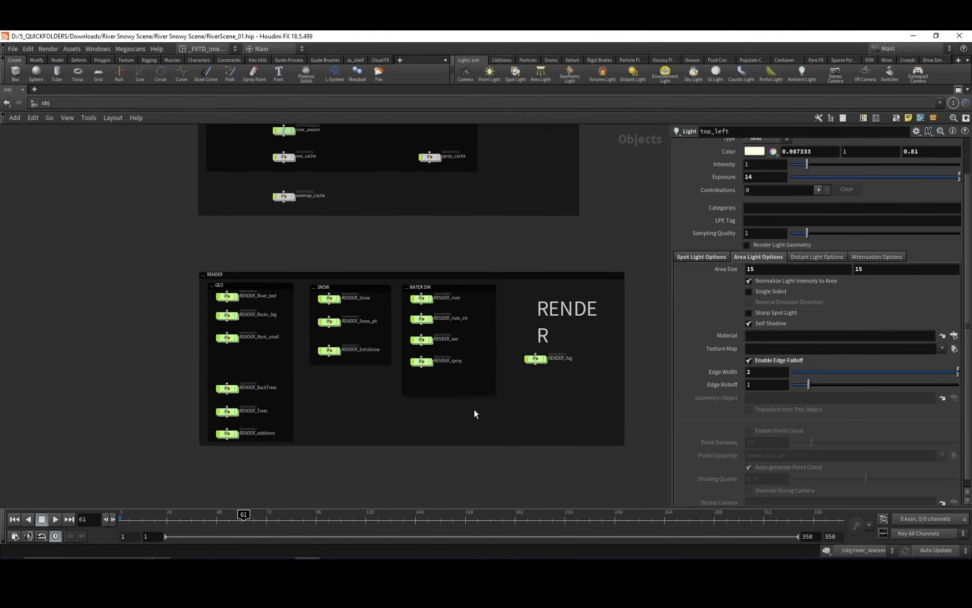
# Switch to the out network and bring the RENDER NODES MANTRA group into view.
pyautogui.click(51, 103)
pyautogui.click(73, 167)
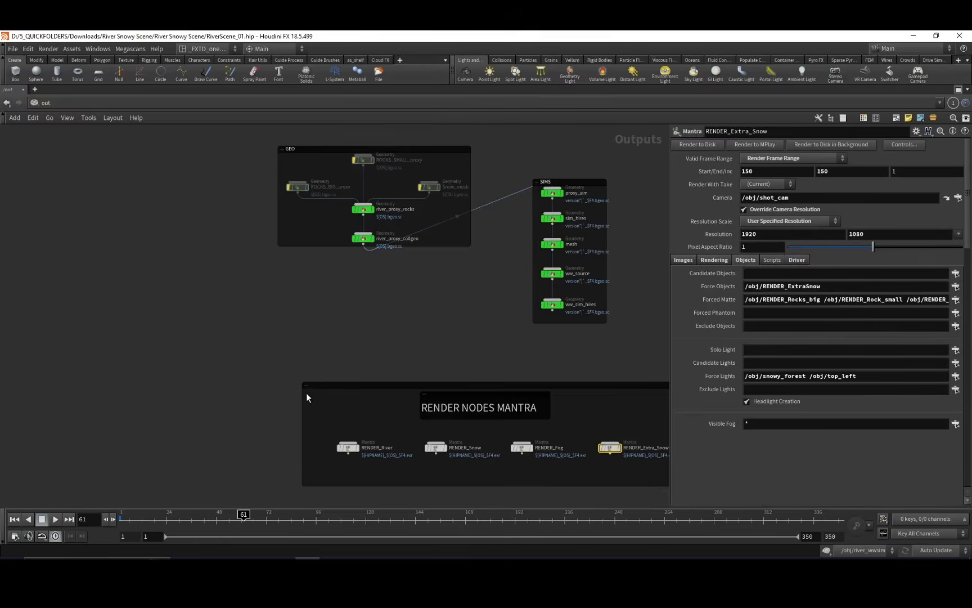
pyautogui.moveTo(306, 393); pyautogui.dragTo(228, 361, button='middle')
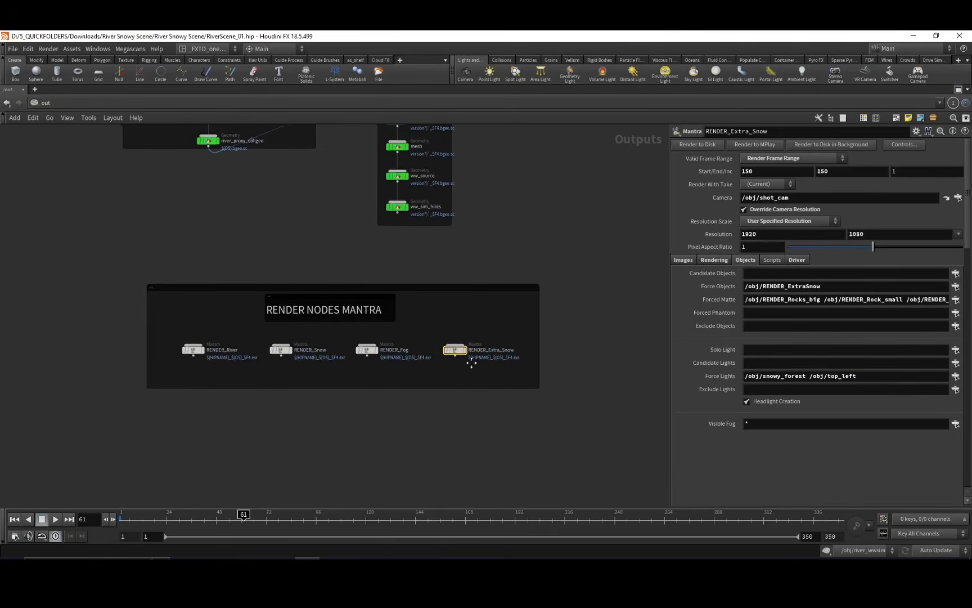
pyautogui.moveTo(469, 362); pyautogui.dragTo(514, 336, button='middle')
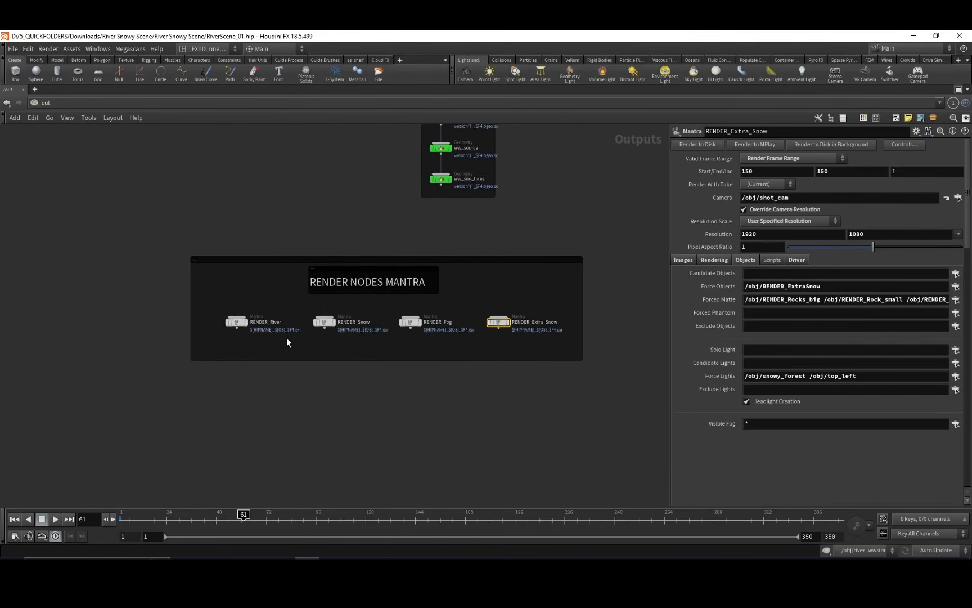
pyautogui.moveTo(273, 347); pyautogui.dragTo(235, 343, button='middle')
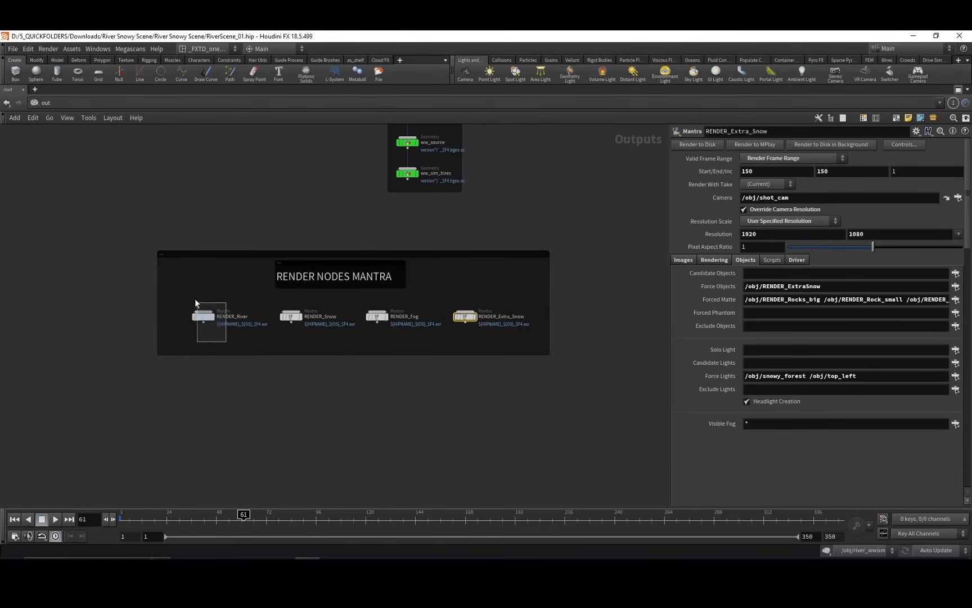
# Compare the forced objects, mattes and lights of RENDER_River, RENDER_Snow, RENDER_Fog and RENDER_Extra_Snow.
pyautogui.click(203, 315)
pyautogui.click(291, 316)
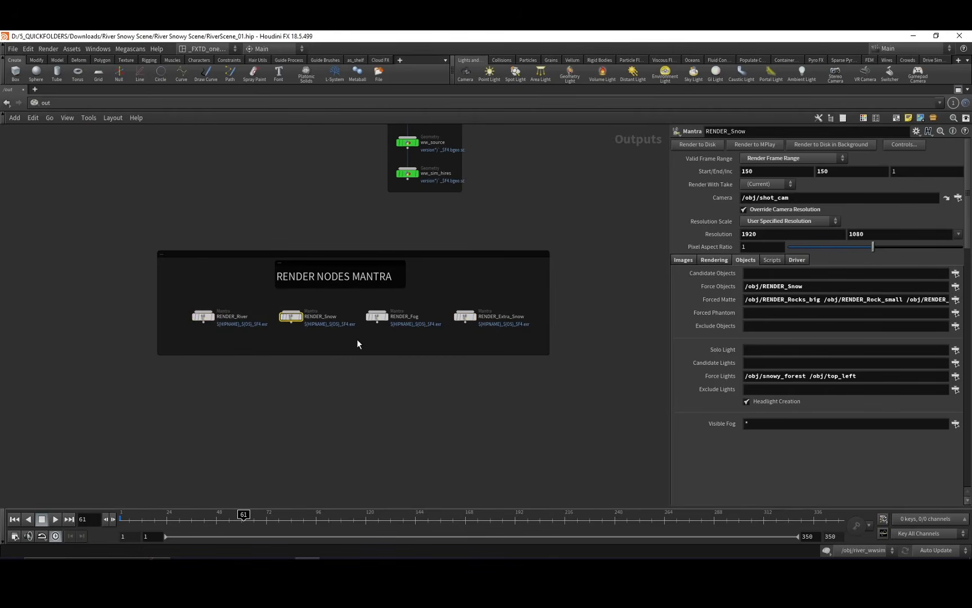
pyautogui.click(377, 315)
pyautogui.moveTo(436, 337); pyautogui.dragTo(401, 338, button='middle')
pyautogui.click(420, 316)
pyautogui.moveTo(458, 281); pyautogui.dragTo(454, 319, button='middle')
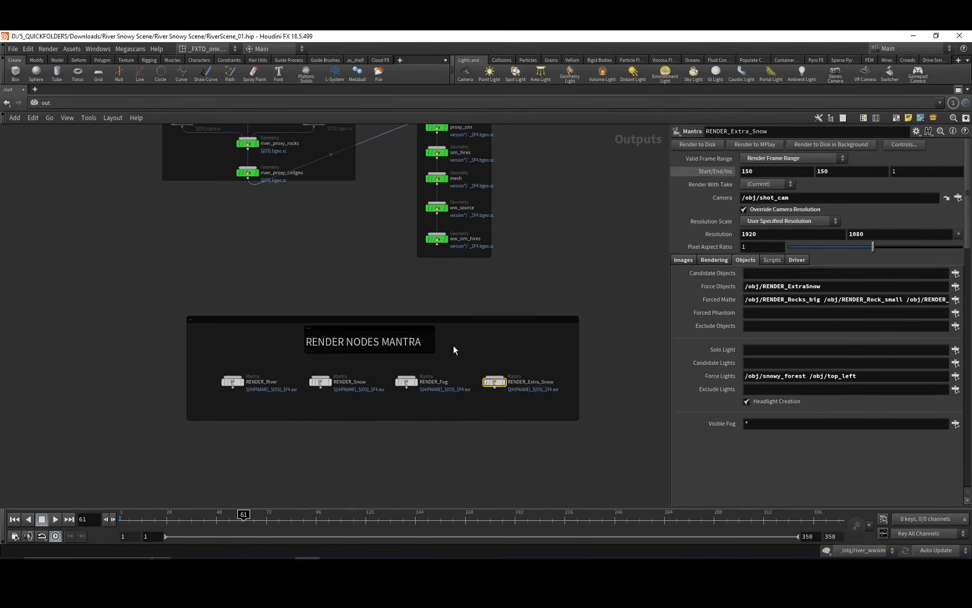
# Recheck the RENDER_Snow, RENDER_Extra_Snow and RENDER_Fog settings and view the GEO and SIMS cache outputs.
pyautogui.click(324, 383)
pyautogui.click(492, 382)
pyautogui.click(407, 382)
pyautogui.moveTo(485, 321); pyautogui.dragTo(457, 422, button='middle')
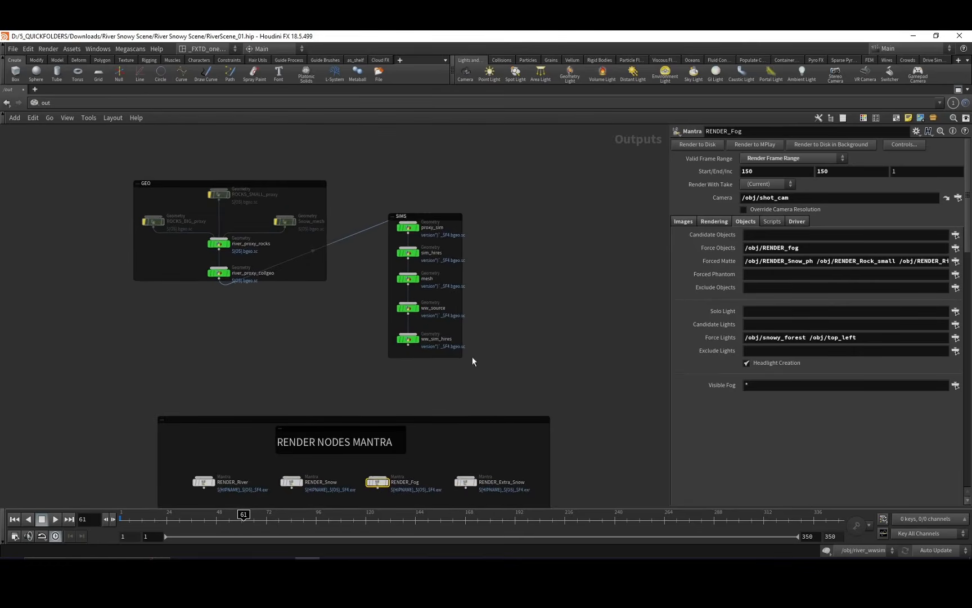
pyautogui.moveTo(472, 357); pyautogui.dragTo(464, 267, button='middle')
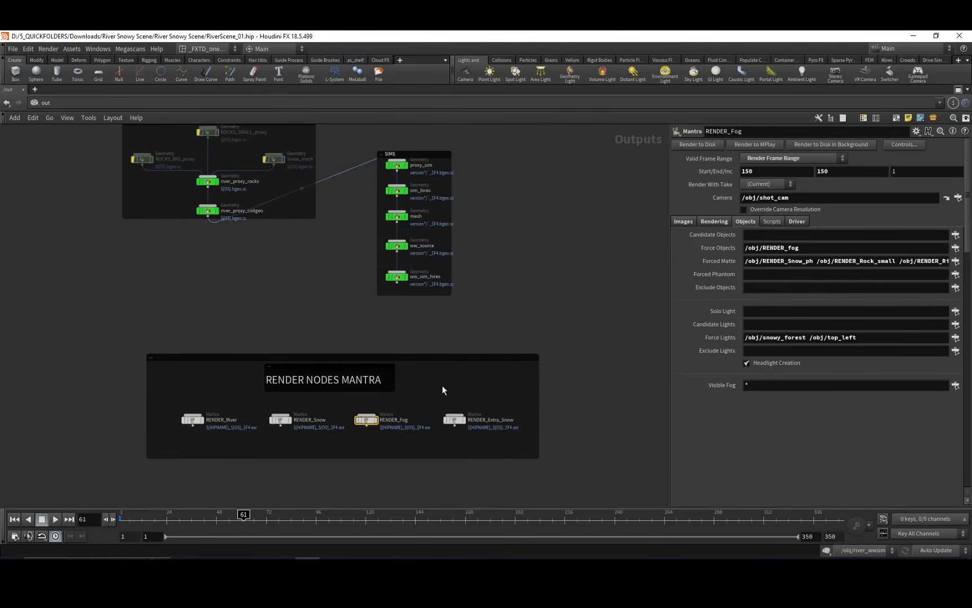
# Inspect RENDER_Fog's sampling settings and its extra image planes, including direct_comp, indirect_comp, mydepth, myvel and myN.
pyautogui.click(712, 221)
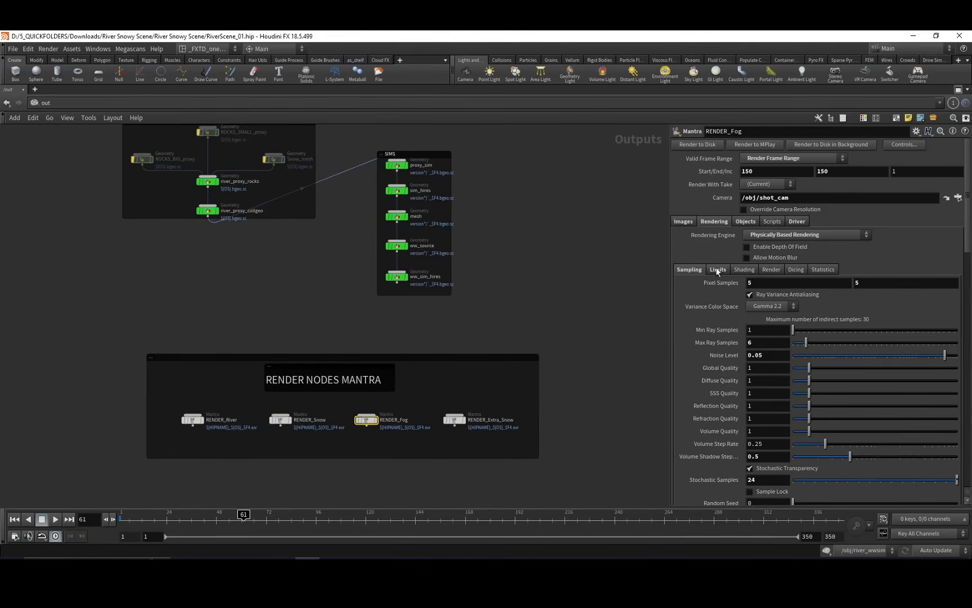
pyautogui.click(683, 221)
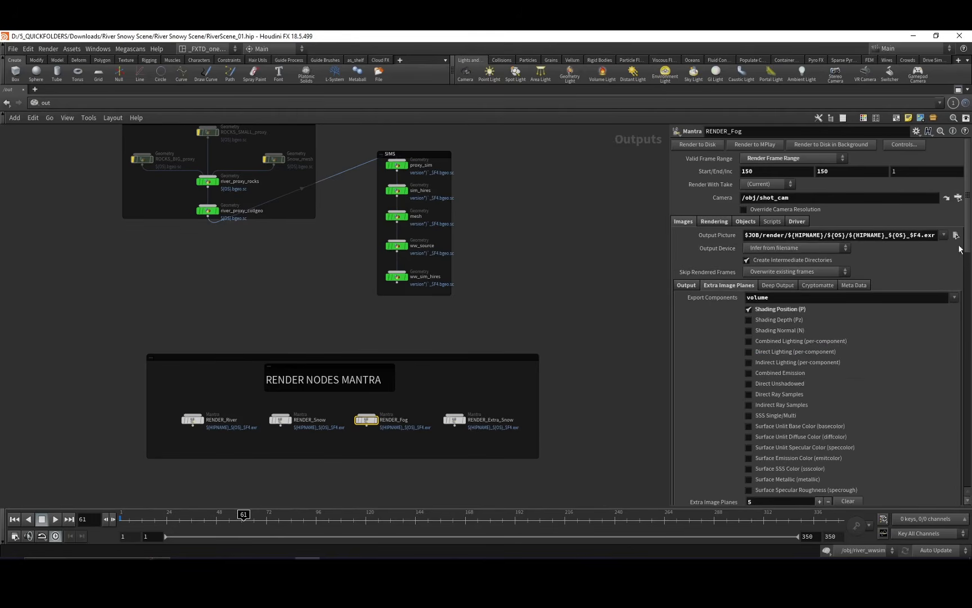
pyautogui.scroll(-10, 811, 363)
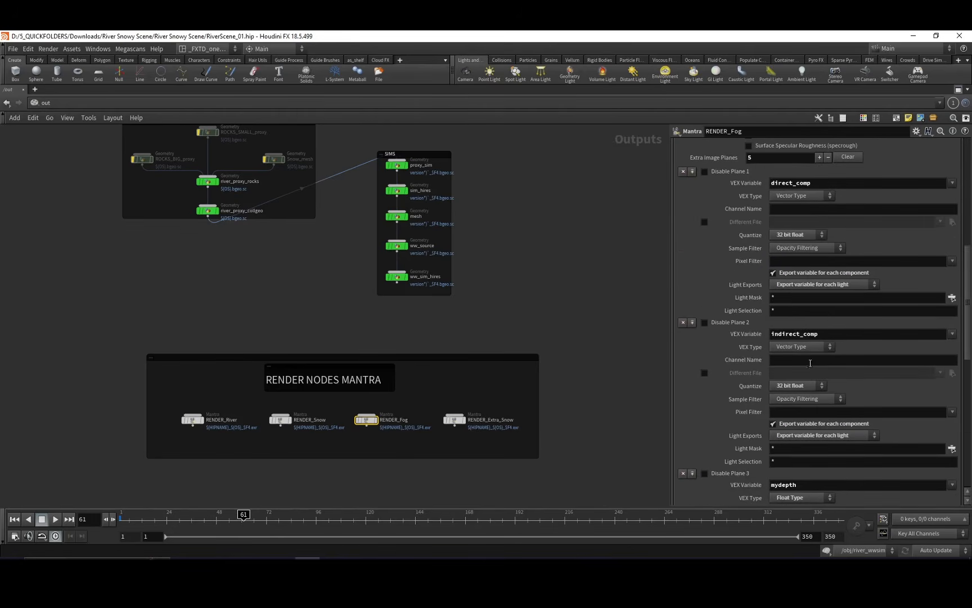
pyautogui.scroll(-8, 819, 173)
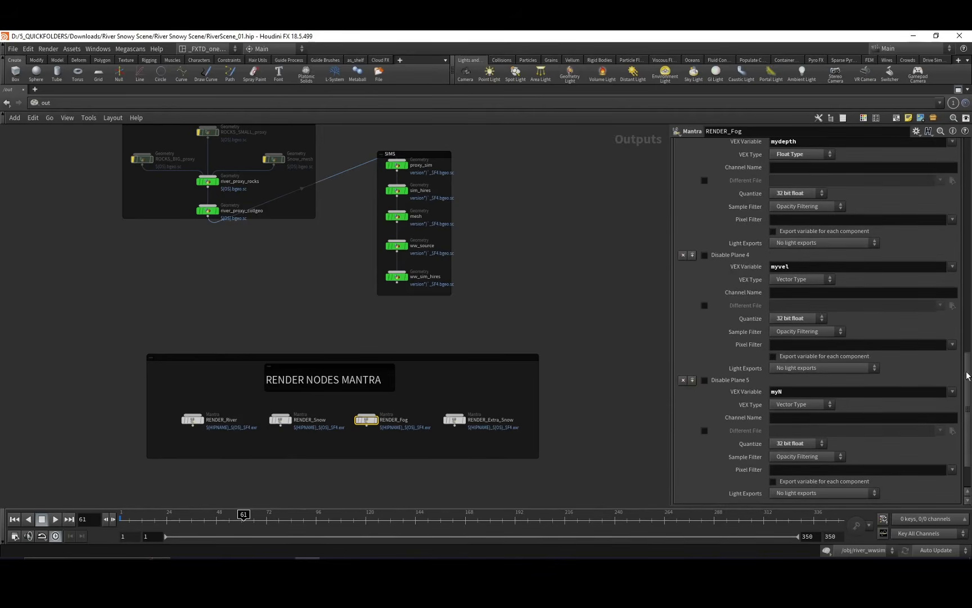
pyautogui.scroll(2, 852, 285)
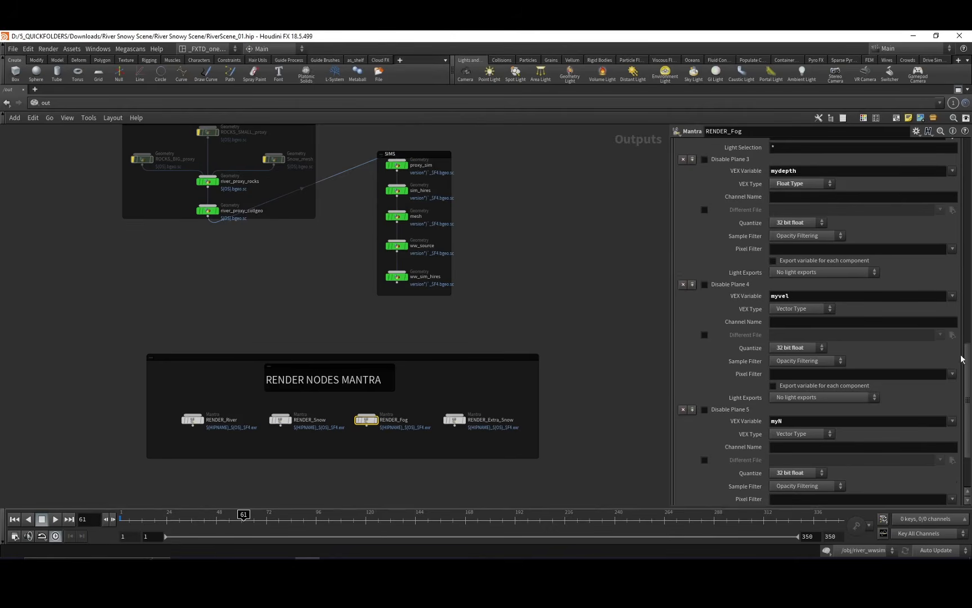
# Review RENDER_Fog's last extra image planes, myvel and myN, and survey the GEO, SIMS and RENDER NODES MANTRA groups.
pyautogui.scroll(-1, 968, 366)
pyautogui.scroll(-2, 899, 361)
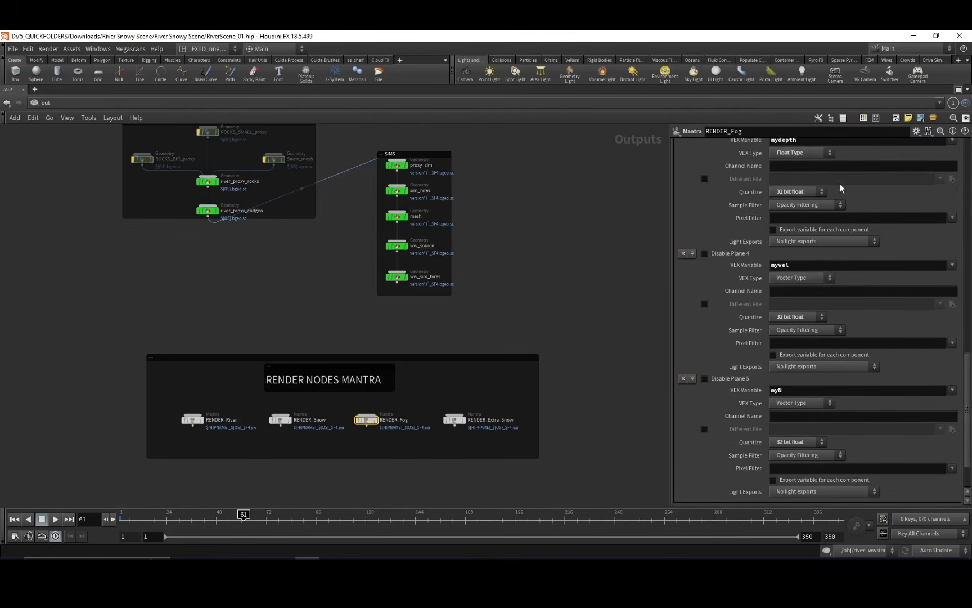
pyautogui.moveTo(447, 344); pyautogui.dragTo(573, 356, button='middle')
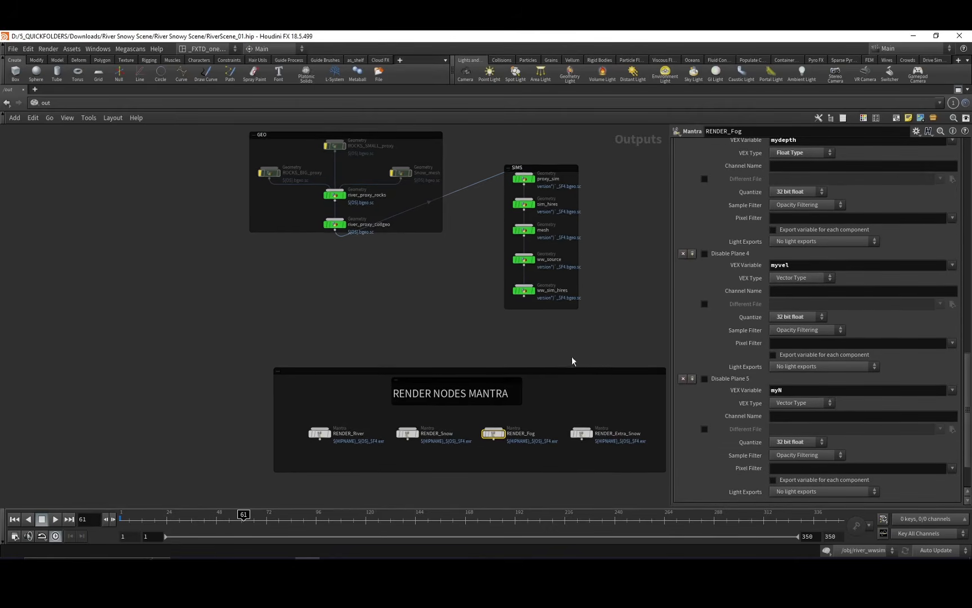
pyautogui.moveTo(491, 322); pyautogui.dragTo(415, 327, button='middle')
pyautogui.moveTo(481, 421); pyautogui.dragTo(458, 371, button='middle')
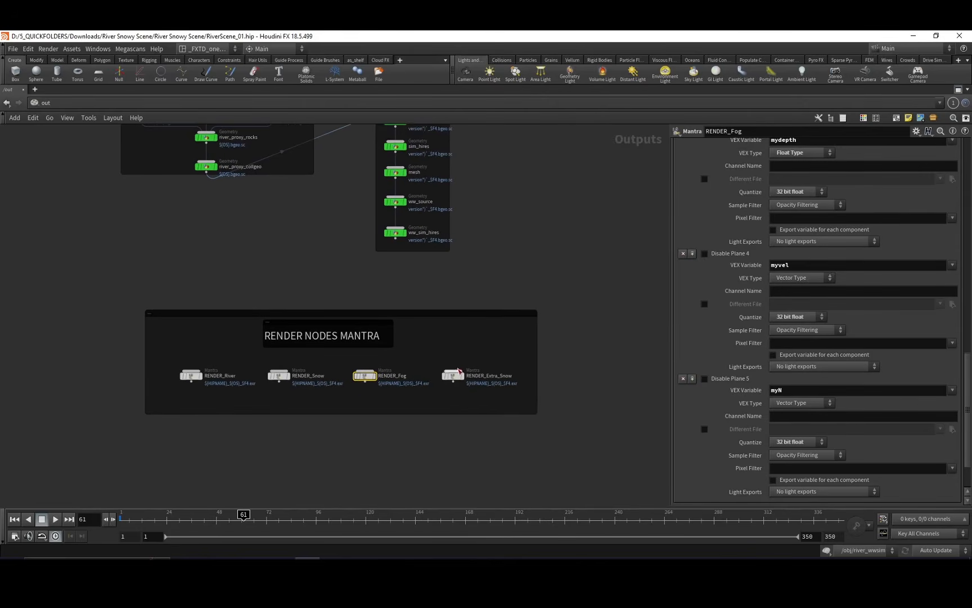
pyautogui.moveTo(475, 424); pyautogui.dragTo(490, 415, button='middle')
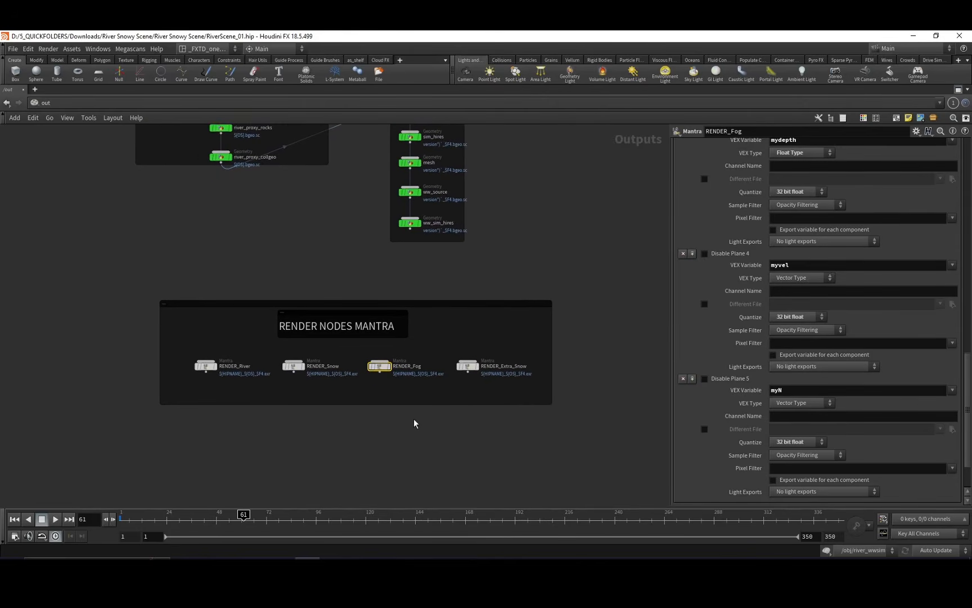
pyautogui.moveTo(417, 419)
pyautogui.mouseDown(button='middle')
pyautogui.moveTo(442, 438)
pyautogui.moveTo(436, 423)
pyautogui.moveTo(400, 431)
pyautogui.moveTo(403, 445)
pyautogui.moveTo(419, 424)
pyautogui.mouseUp(button='middle')
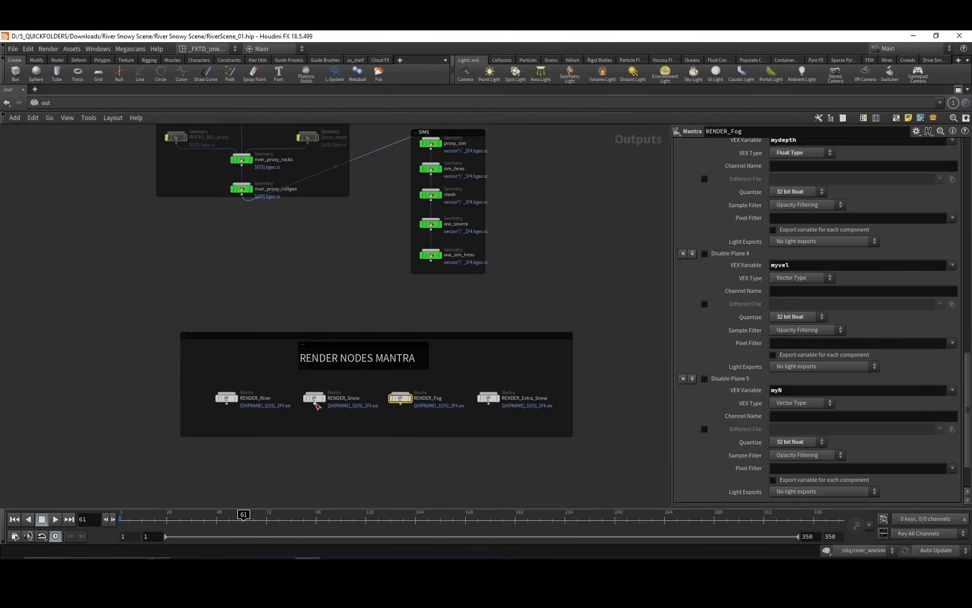
pyautogui.moveTo(312, 472); pyautogui.dragTo(354, 448, button='middle')
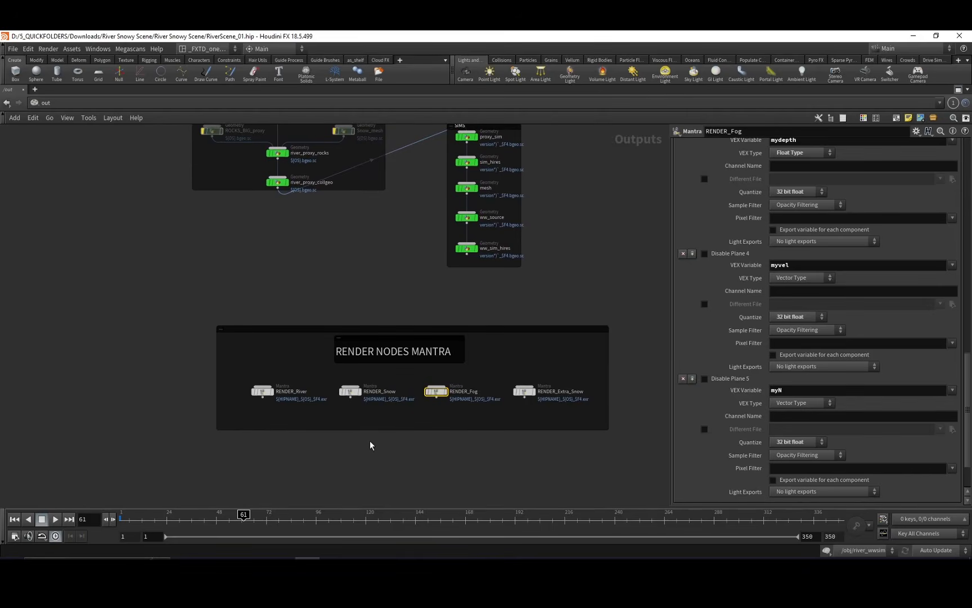
pyautogui.moveTo(393, 434); pyautogui.dragTo(393, 452, button='middle')
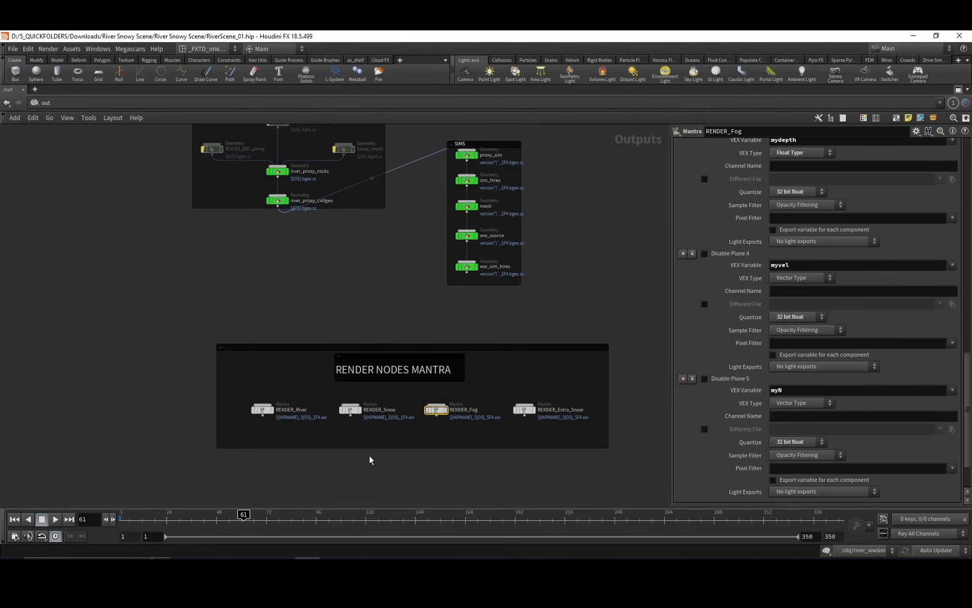
pyautogui.moveTo(319, 445); pyautogui.dragTo(271, 433, button='middle')
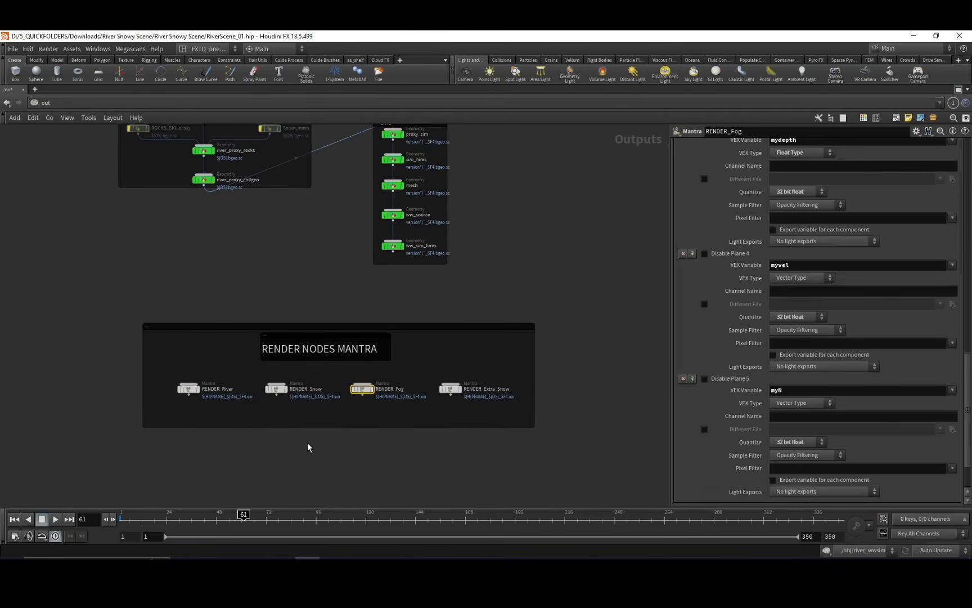
pyautogui.moveTo(348, 456); pyautogui.dragTo(344, 422, button='middle')
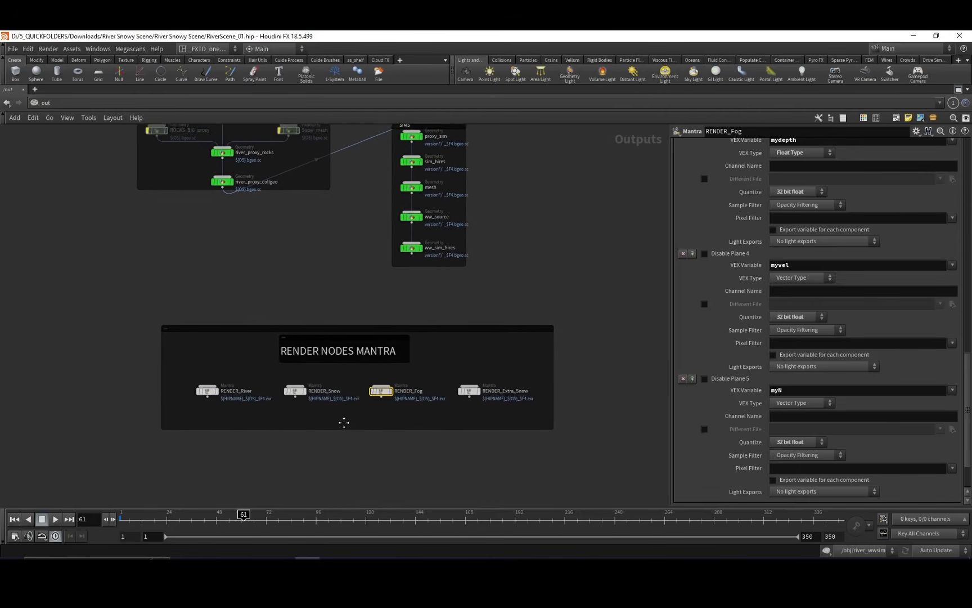
# Enlarge the RENDER NODES MANTRA network box downward and to the left, leaving more room around the four Mantra nodes.
pyautogui.moveTo(348, 430); pyautogui.dragTo(351, 435)
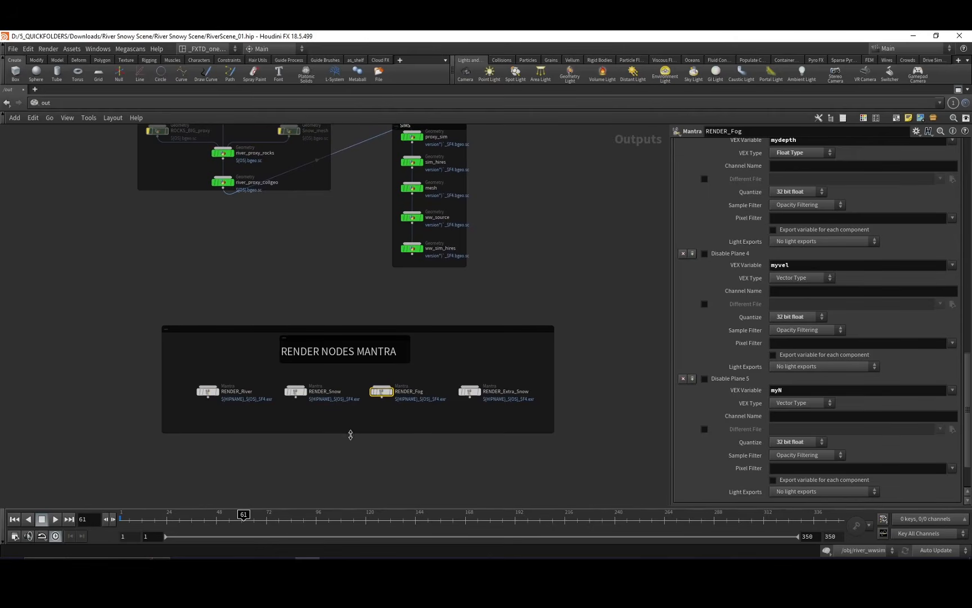
pyautogui.moveTo(161, 432); pyautogui.dragTo(147, 453)
pyautogui.moveTo(180, 438)
pyautogui.mouseDown(button='middle')
pyautogui.moveTo(229, 468)
pyautogui.moveTo(193, 431)
pyautogui.mouseUp(button='middle')
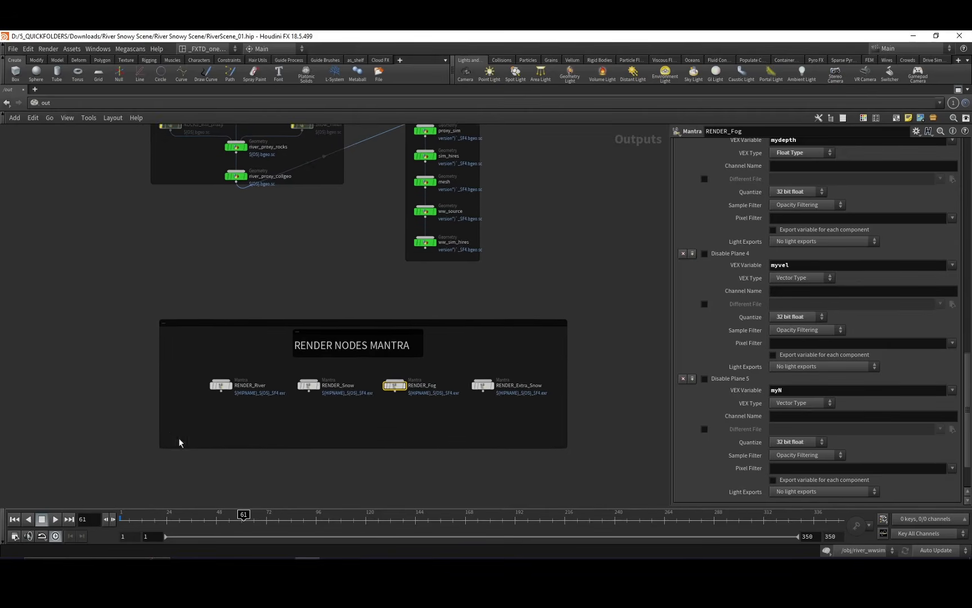
pyautogui.moveTo(283, 467); pyautogui.dragTo(289, 440, button='middle')
pyautogui.moveTo(376, 431)
pyautogui.mouseDown(button='middle')
pyautogui.moveTo(351, 401)
pyautogui.moveTo(386, 439)
pyautogui.moveTo(423, 434)
pyautogui.moveTo(382, 423)
pyautogui.moveTo(446, 454)
pyautogui.moveTo(370, 437)
pyautogui.mouseUp(button='middle')
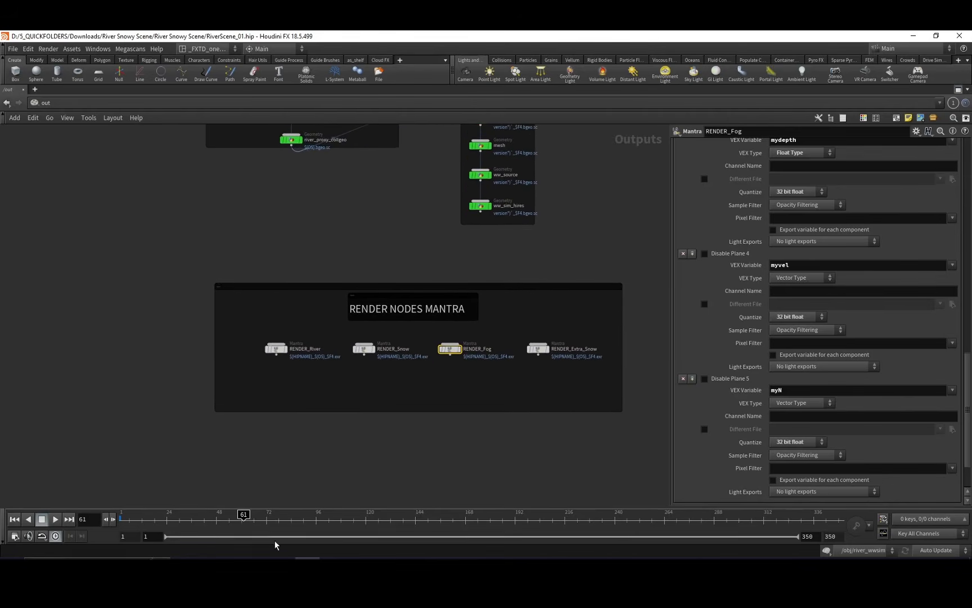